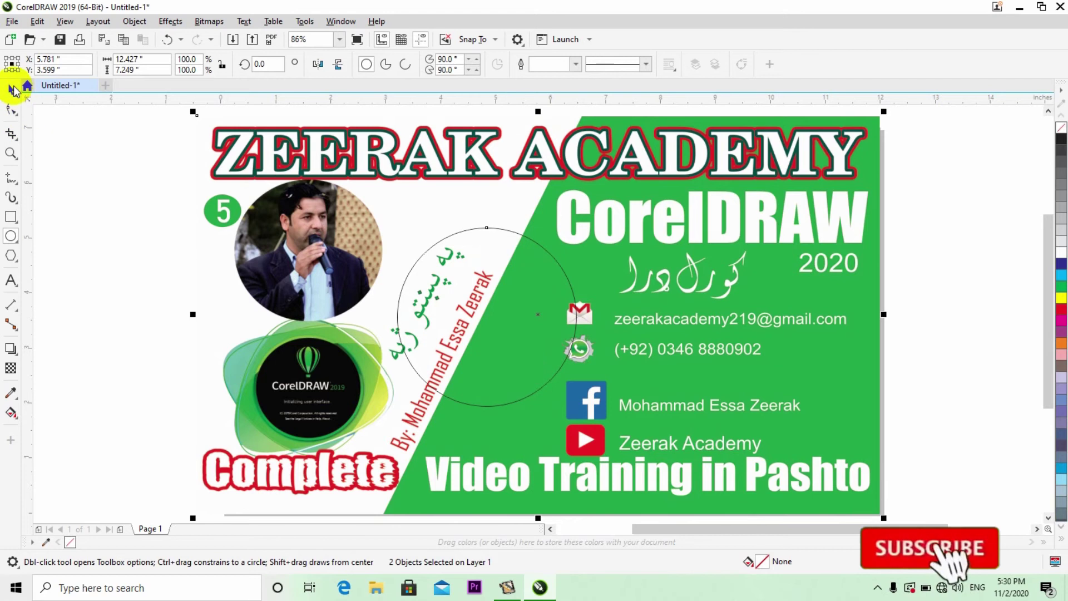
# - Delete all of the selected academy poster artwork, including the drawn circle, to leave a blank page
pyautogui.click(14, 88)
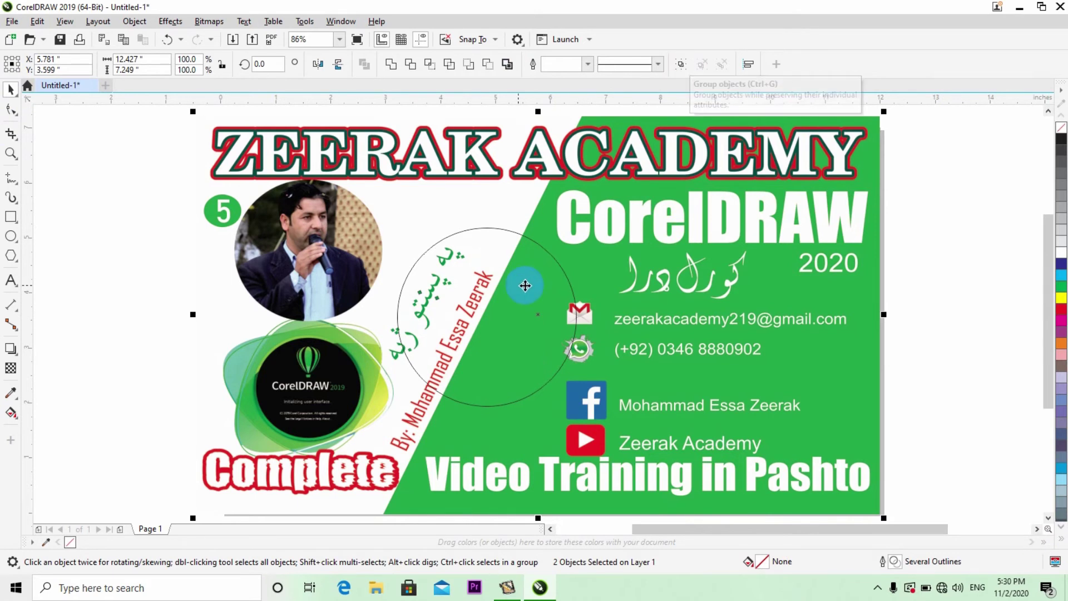
pyautogui.click(557, 303)
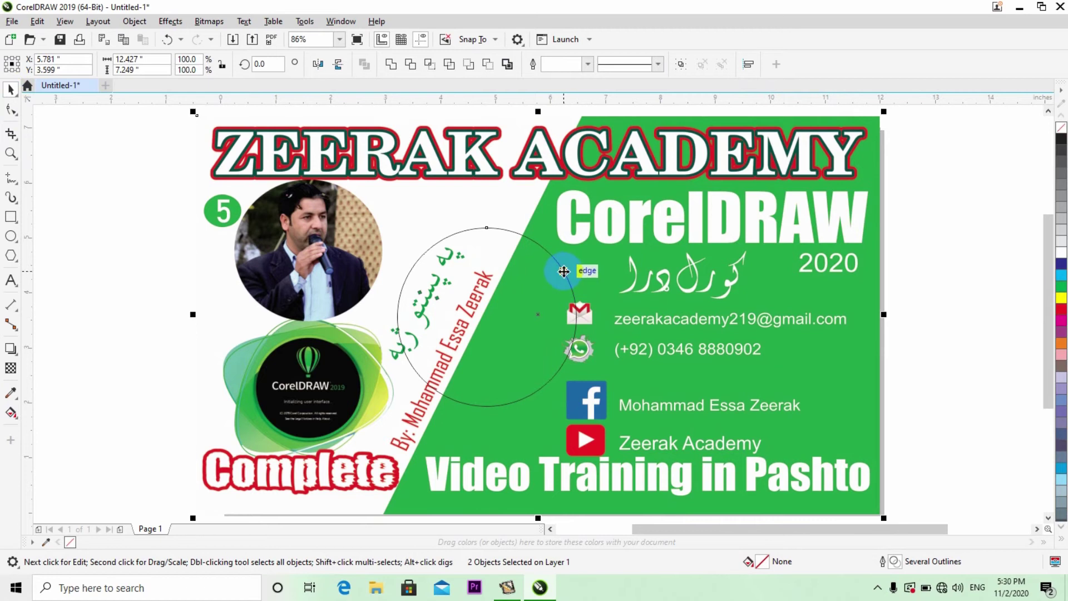
pyautogui.press('Delete')
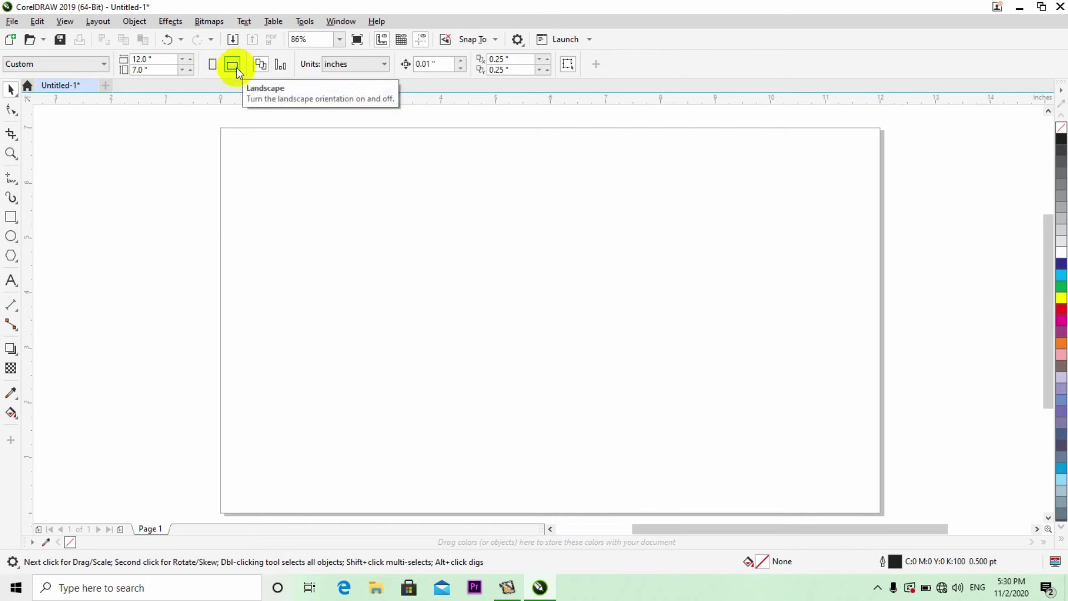
# - Set the page size to the A4 preset after trying the Letter preset
pyautogui.click(356, 68)
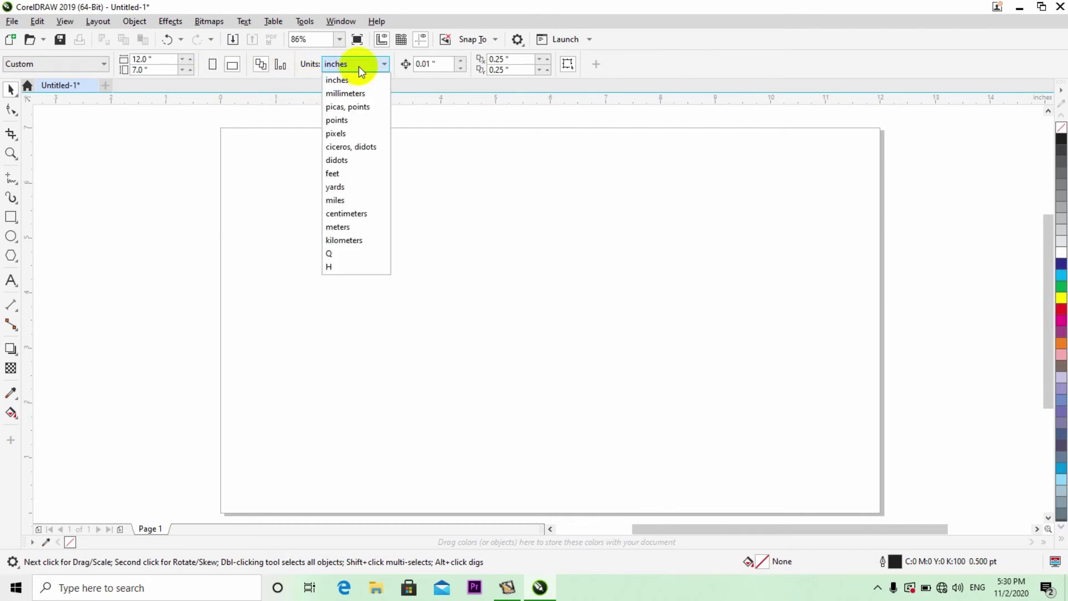
pyautogui.click(361, 64)
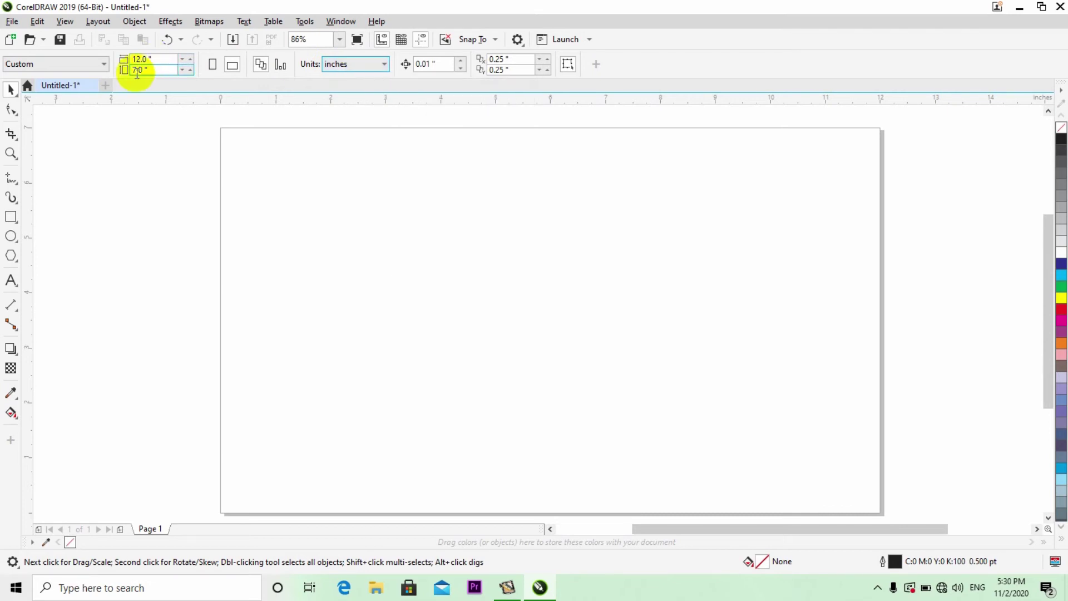
pyautogui.click(72, 67)
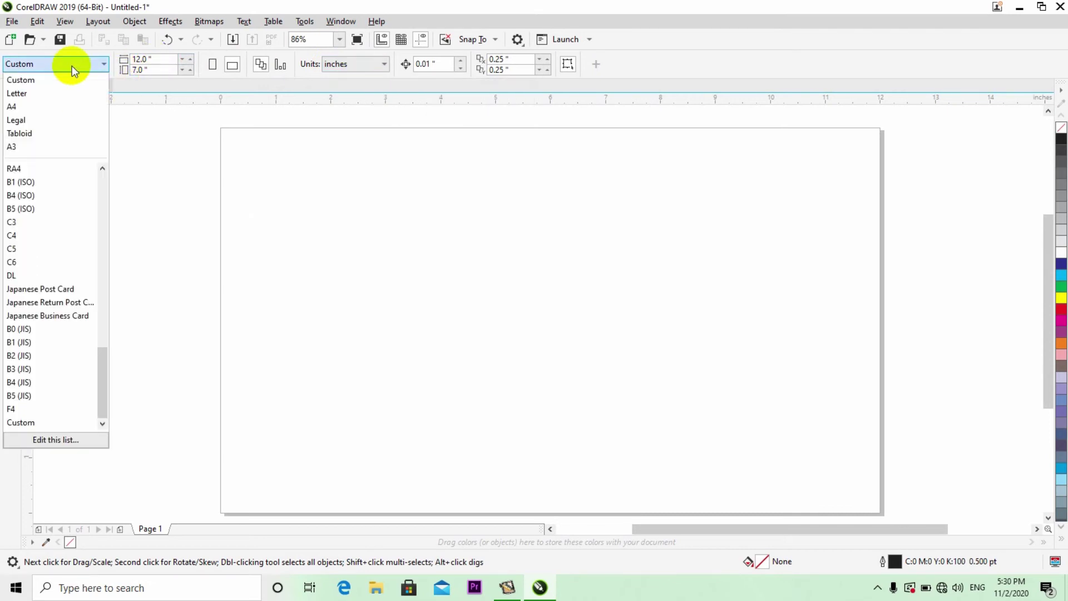
pyautogui.click(47, 95)
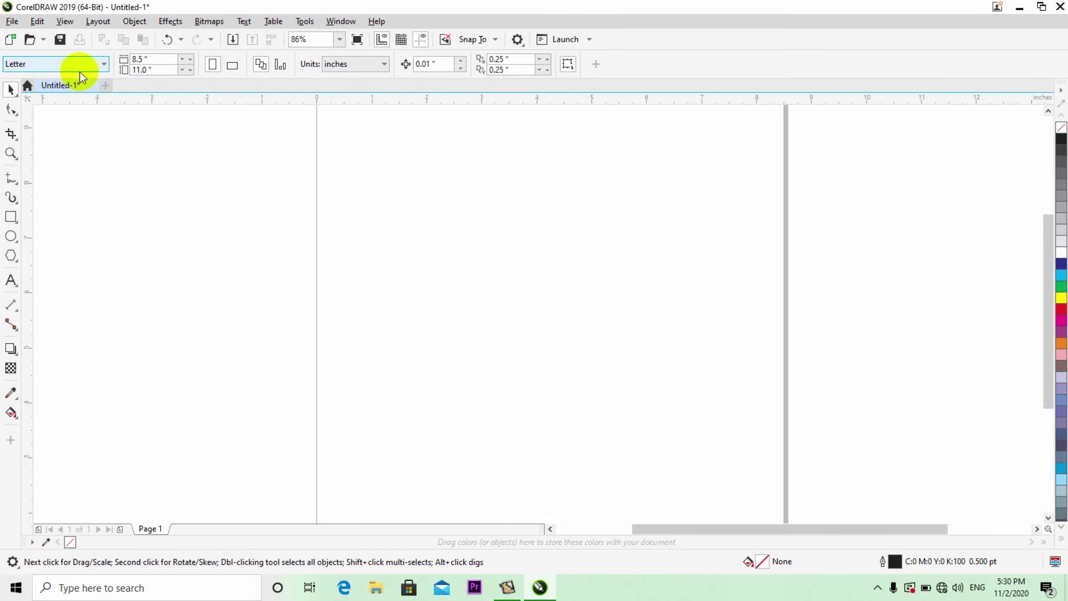
pyautogui.click(86, 68)
pyautogui.click(29, 105)
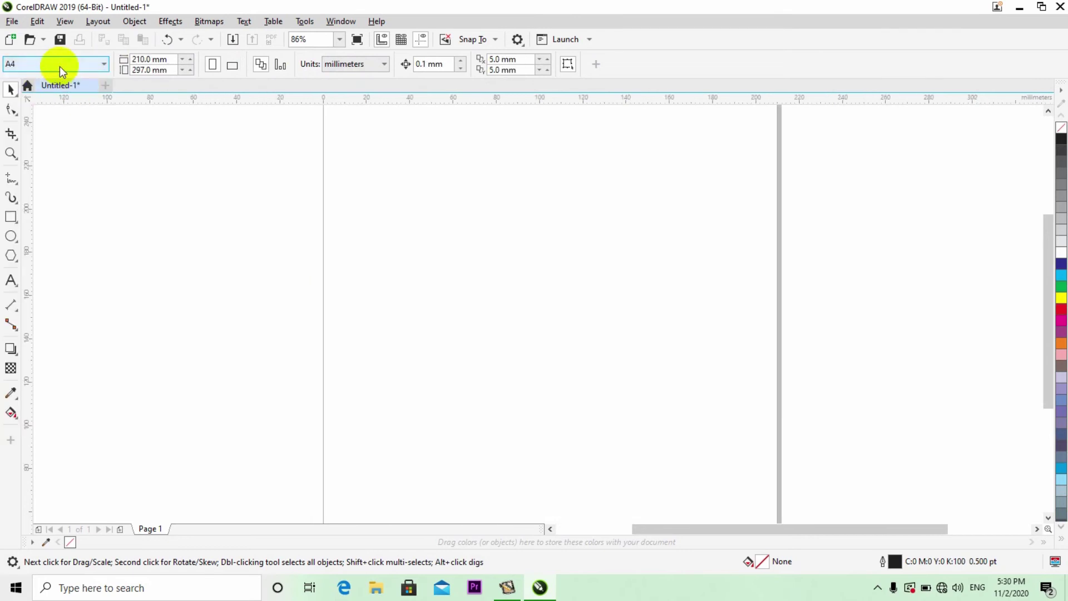
pyautogui.click(59, 66)
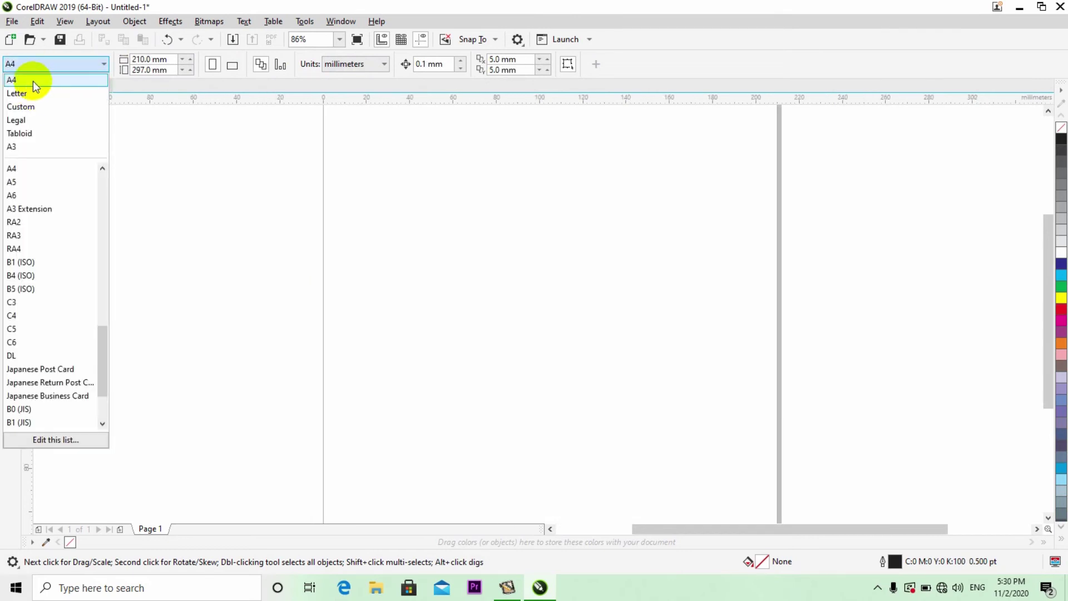
pyautogui.click(33, 80)
pyautogui.click(55, 62)
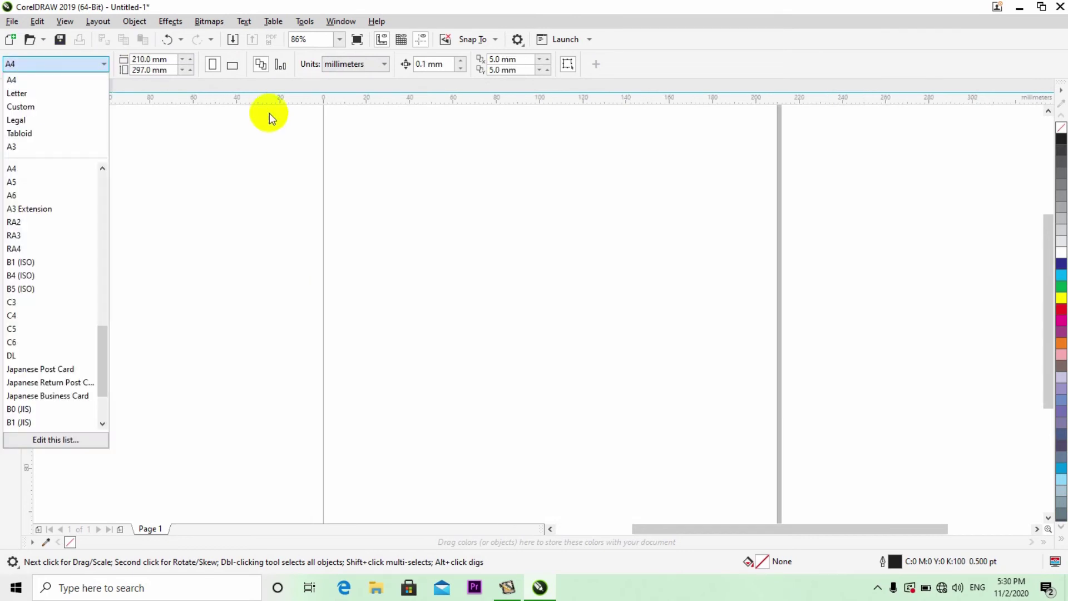
pyautogui.click(65, 65)
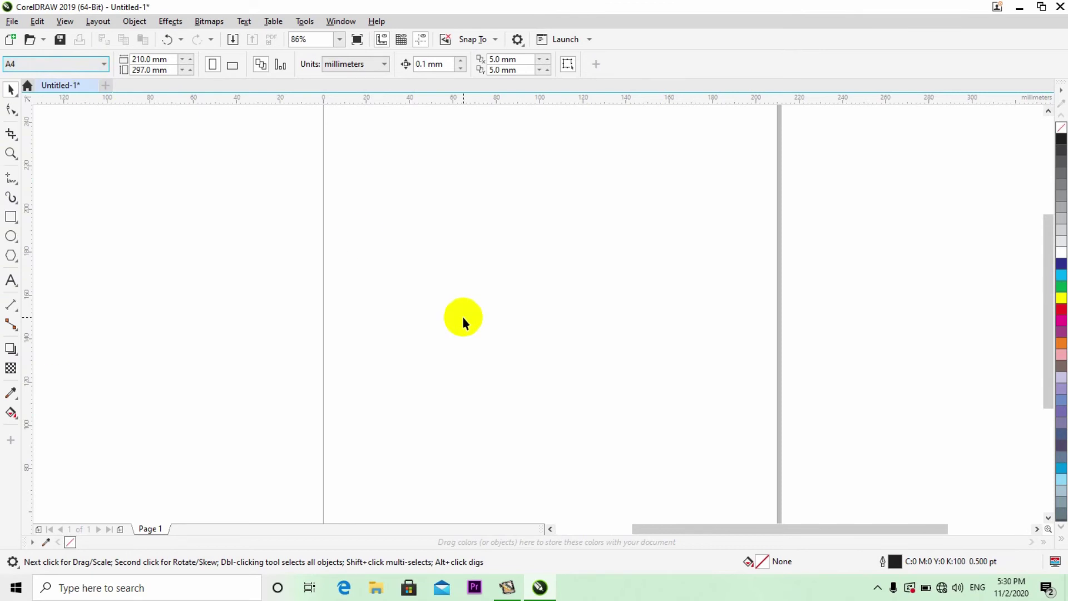
pyautogui.hotkey('shift', 'F4')
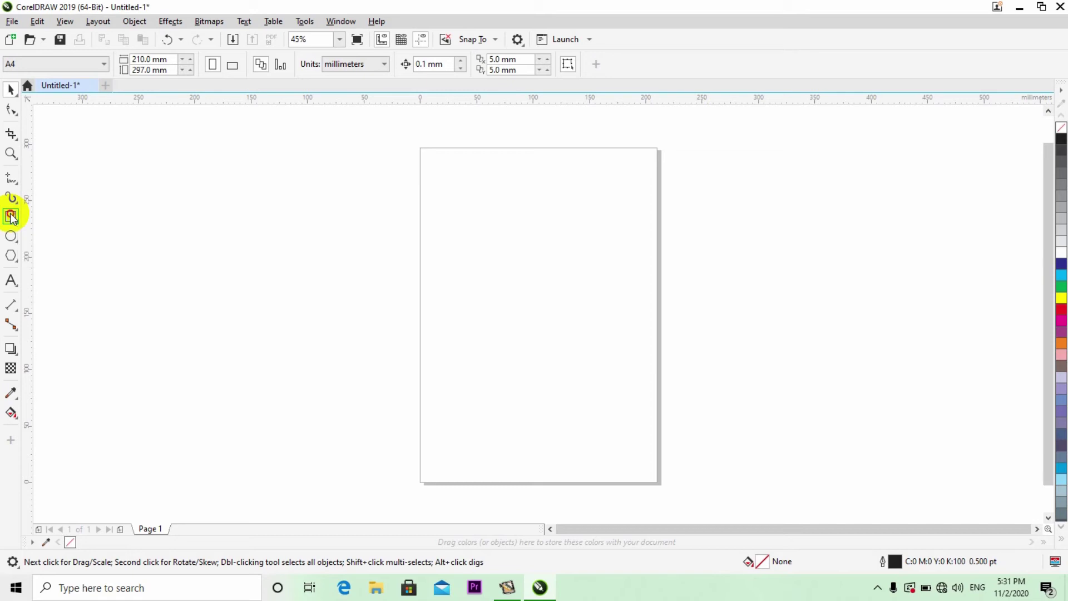
# - Try adding a rectangle that frames the whole A4 page
pyautogui.doubleClick(12, 216)
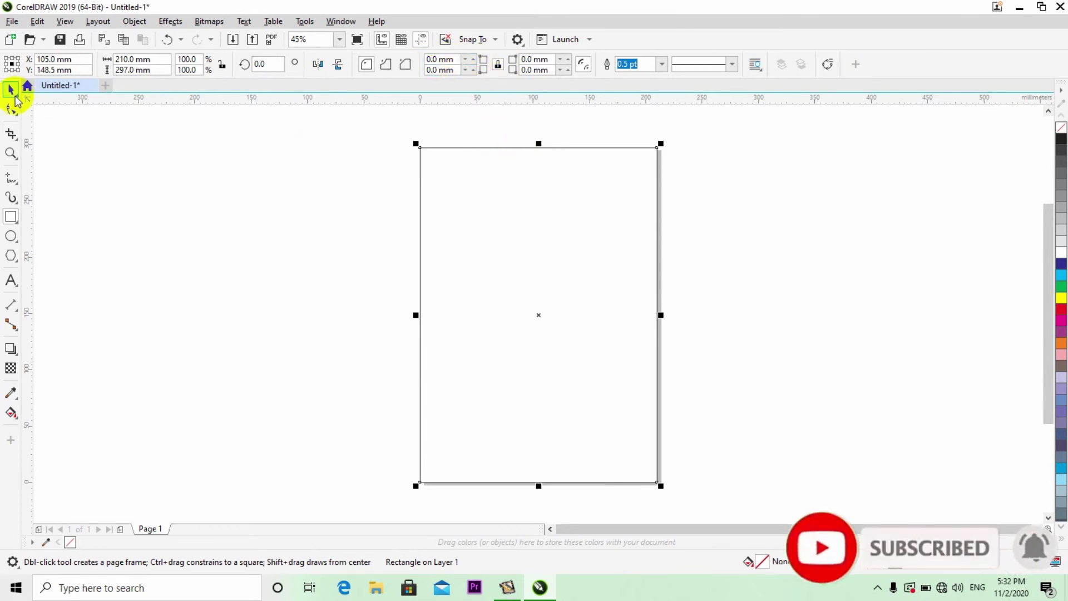
pyautogui.click(191, 155)
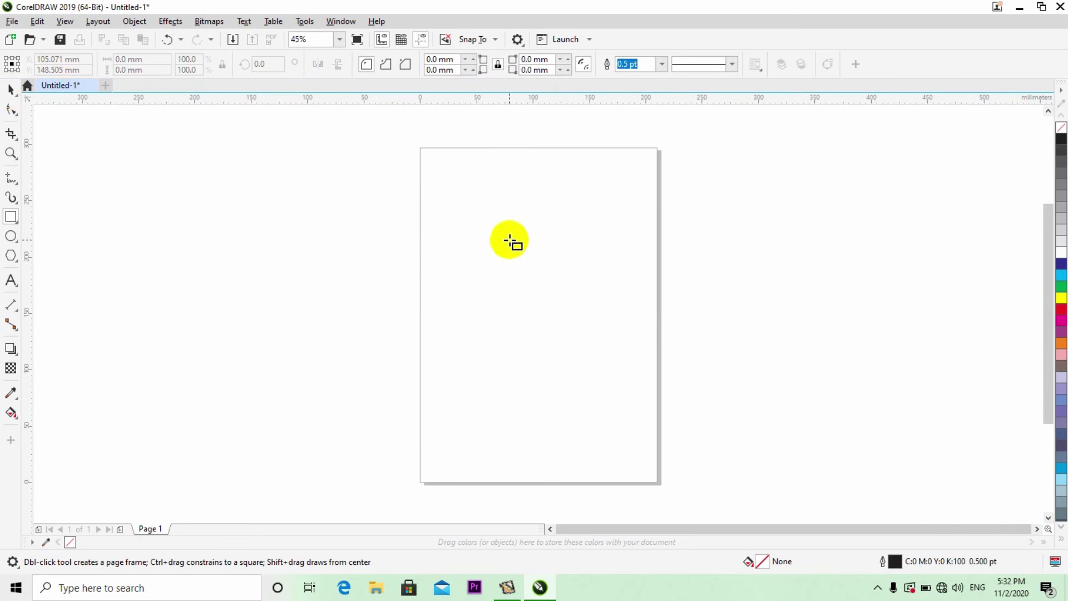
pyautogui.click(11, 89)
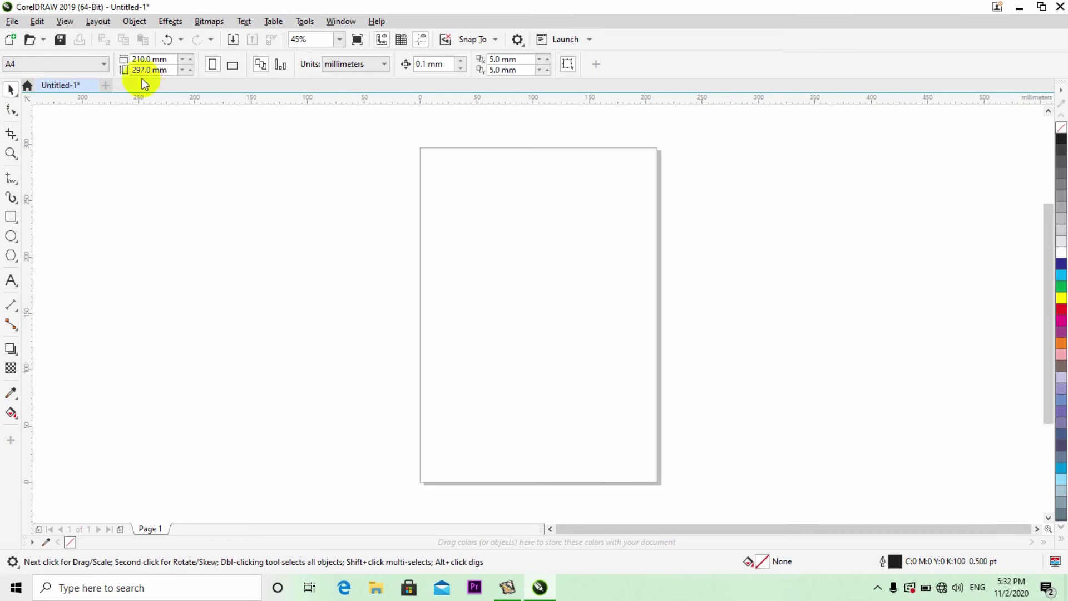
# - Set the drawing units to inches and create a rectangle that exactly frames the page
pyautogui.click(359, 63)
pyautogui.click(350, 79)
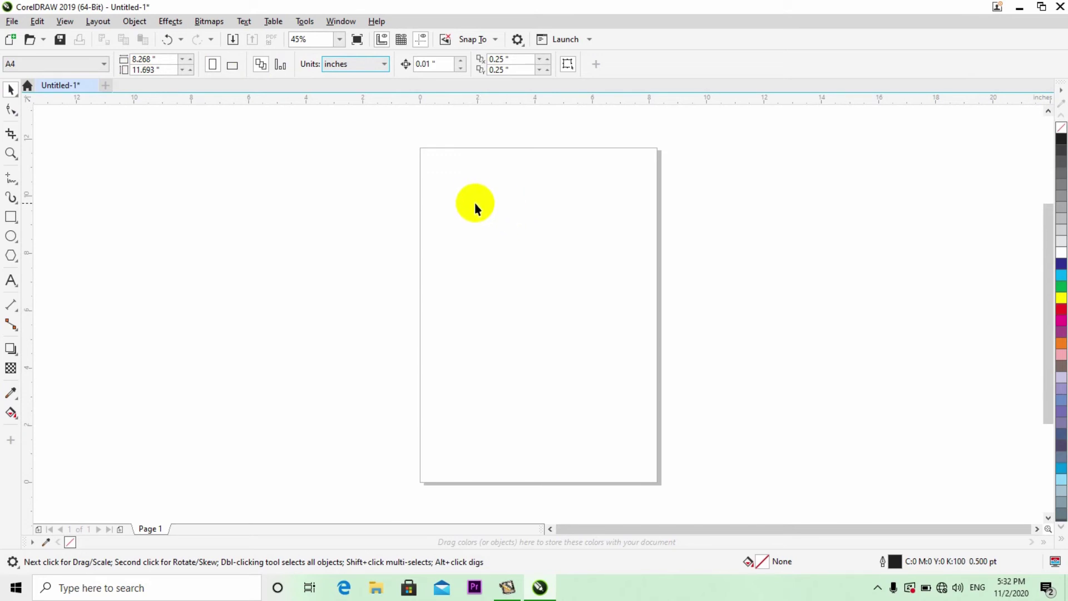
pyautogui.doubleClick(12, 218)
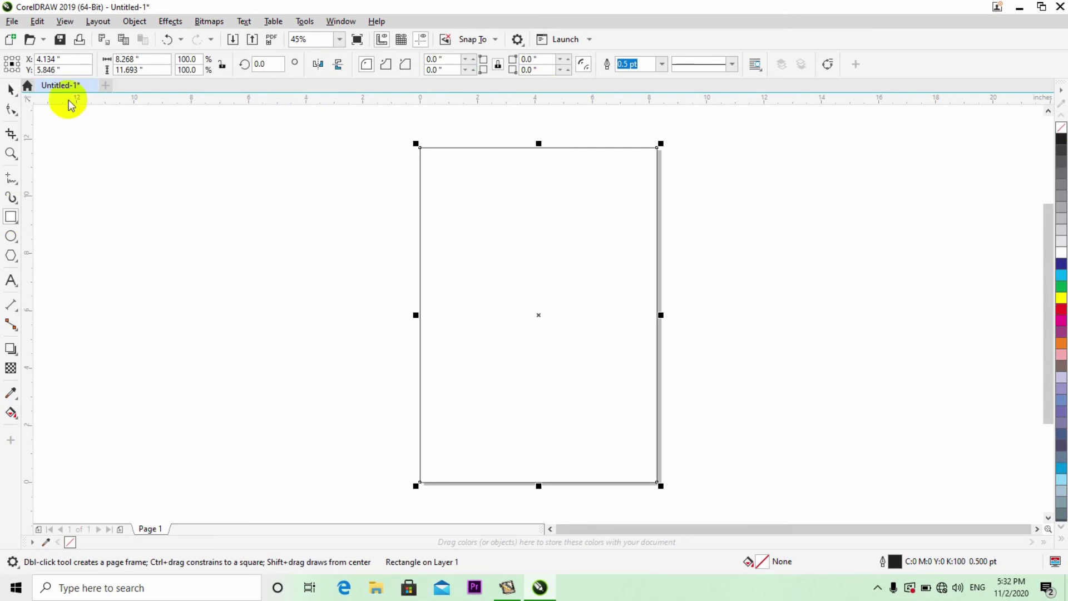
pyautogui.click(11, 89)
pyautogui.click(205, 165)
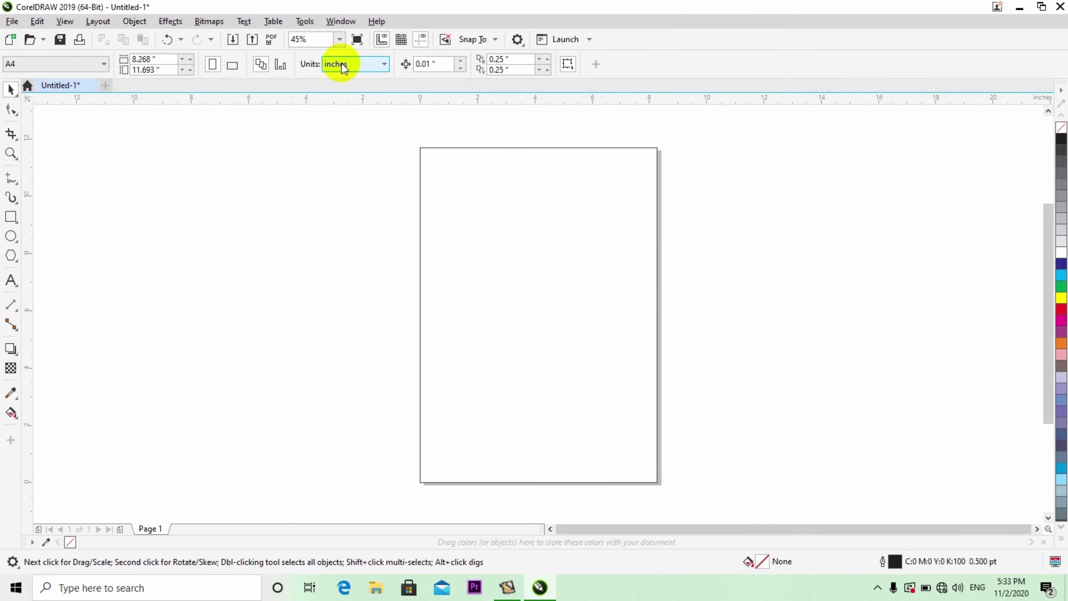
# - Set the drawing units to millimeters and fill the page-sized rectangle with solid green
pyautogui.click(342, 64)
pyautogui.click(346, 93)
pyautogui.click(543, 183)
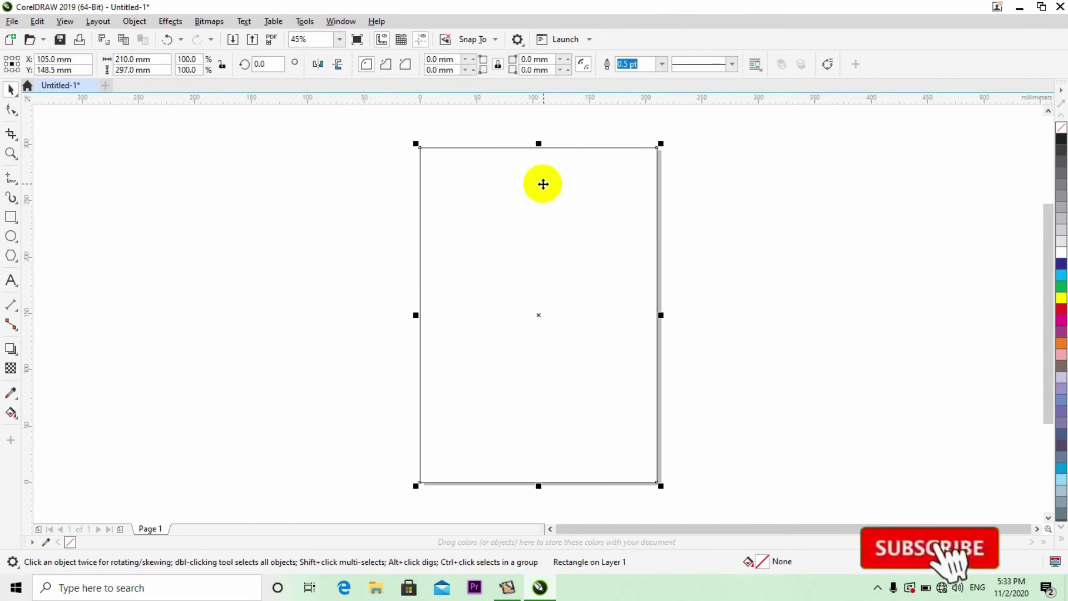
pyautogui.click(1062, 285)
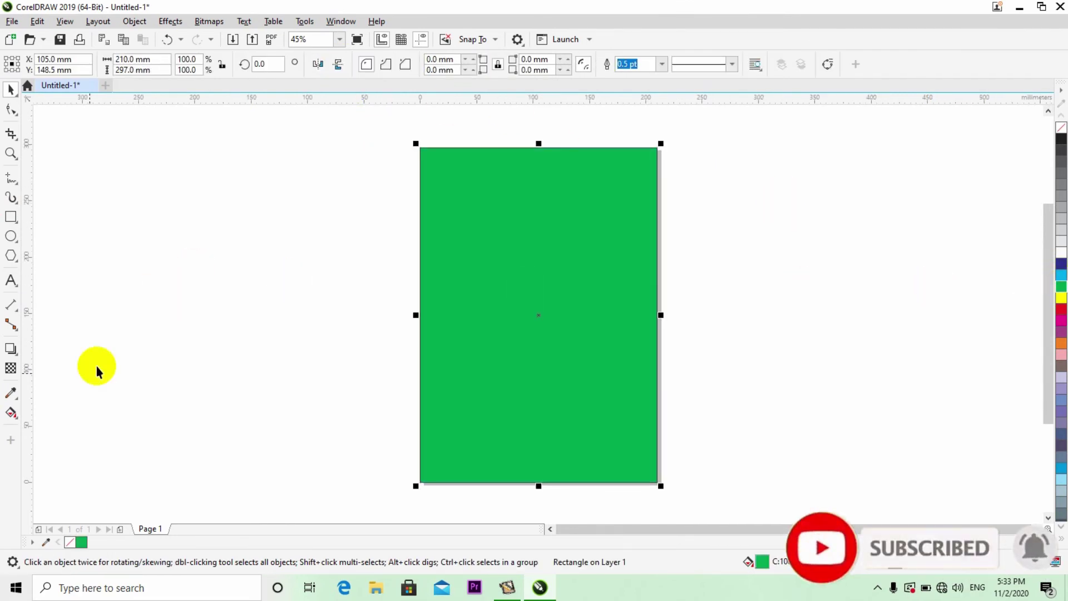
# - Apply a diagonal green-to-white fountain fill across the rectangle with the Interactive Fill tool and lower its green start node
pyautogui.click(11, 413)
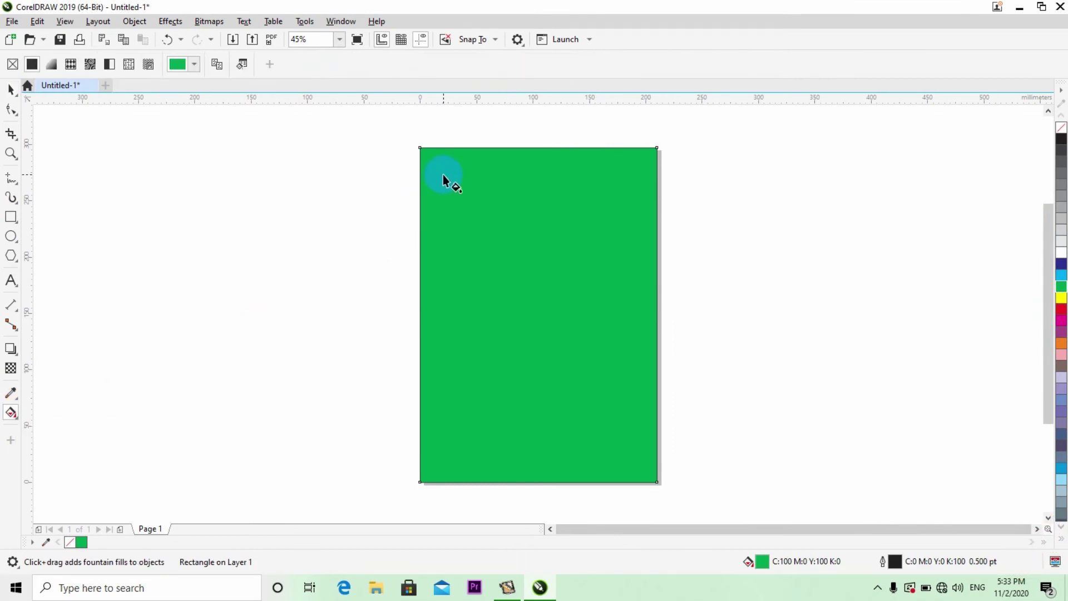
pyautogui.moveTo(444, 175); pyautogui.dragTo(609, 422)
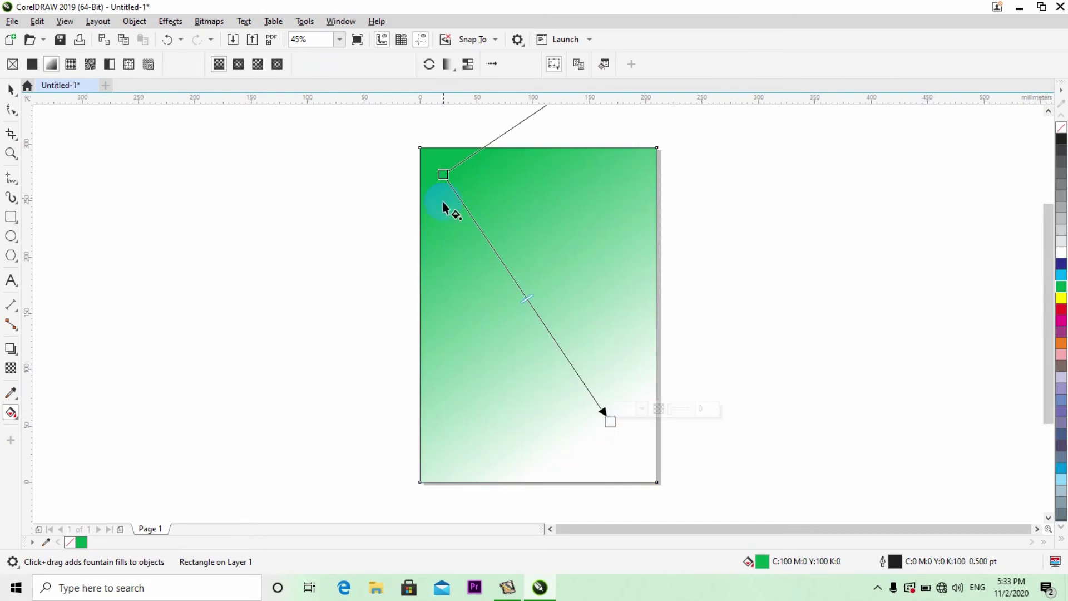
pyautogui.moveTo(443, 174); pyautogui.dragTo(451, 235)
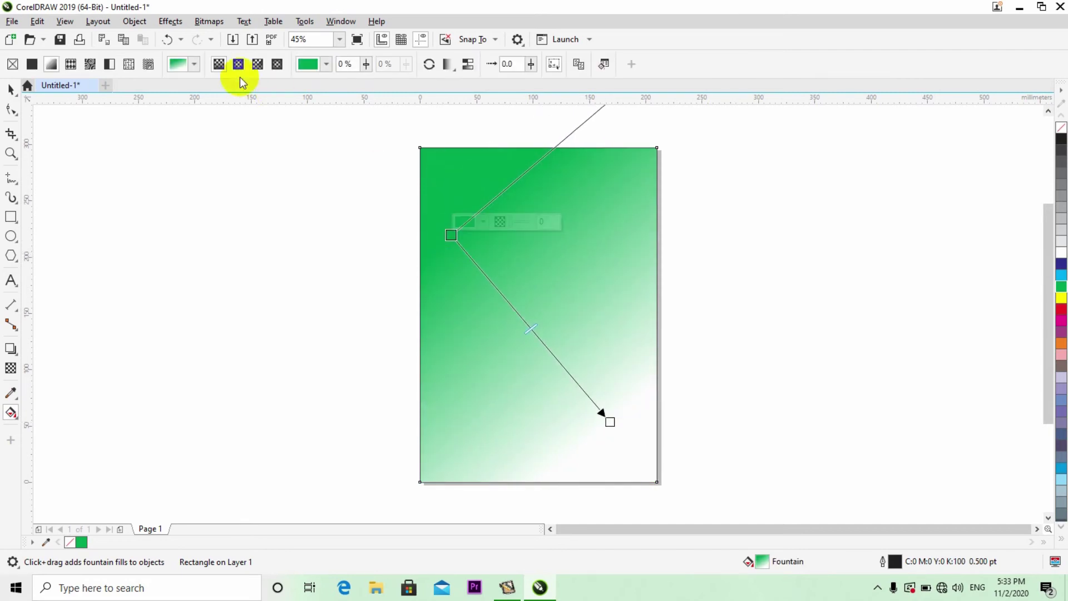
# - Apply the light blue preset fountain fill to the rectangle and move its middle color node up to the 24% position
pyautogui.click(192, 64)
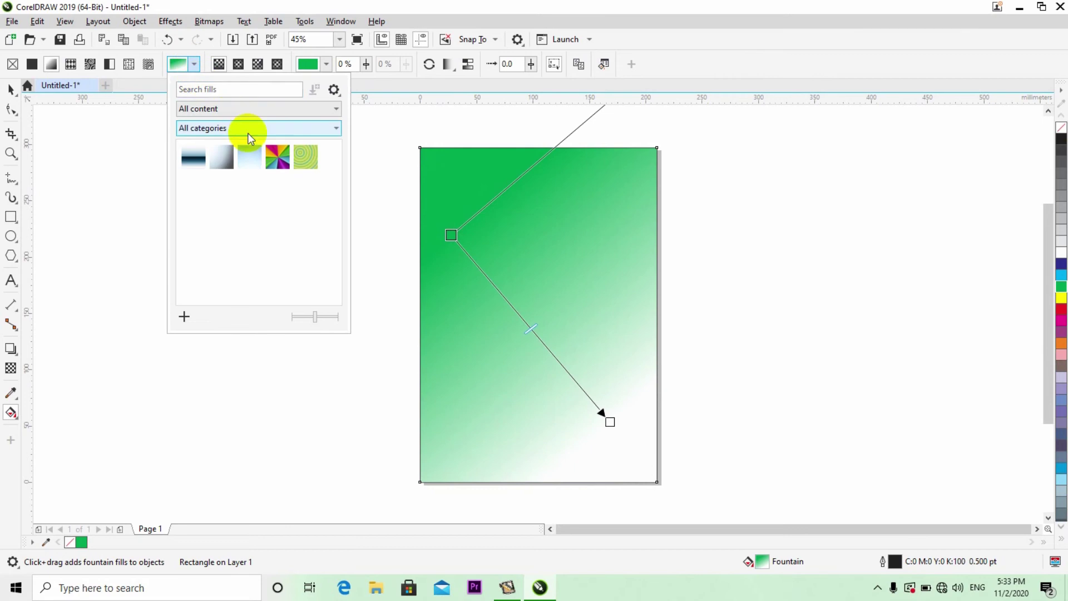
pyautogui.click(248, 157)
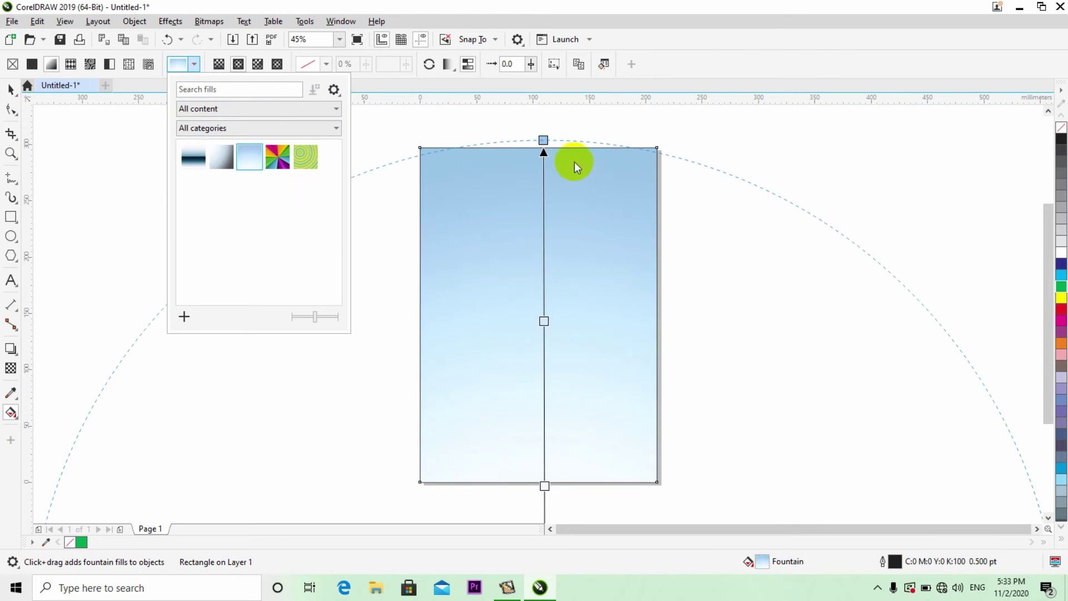
pyautogui.click(544, 488)
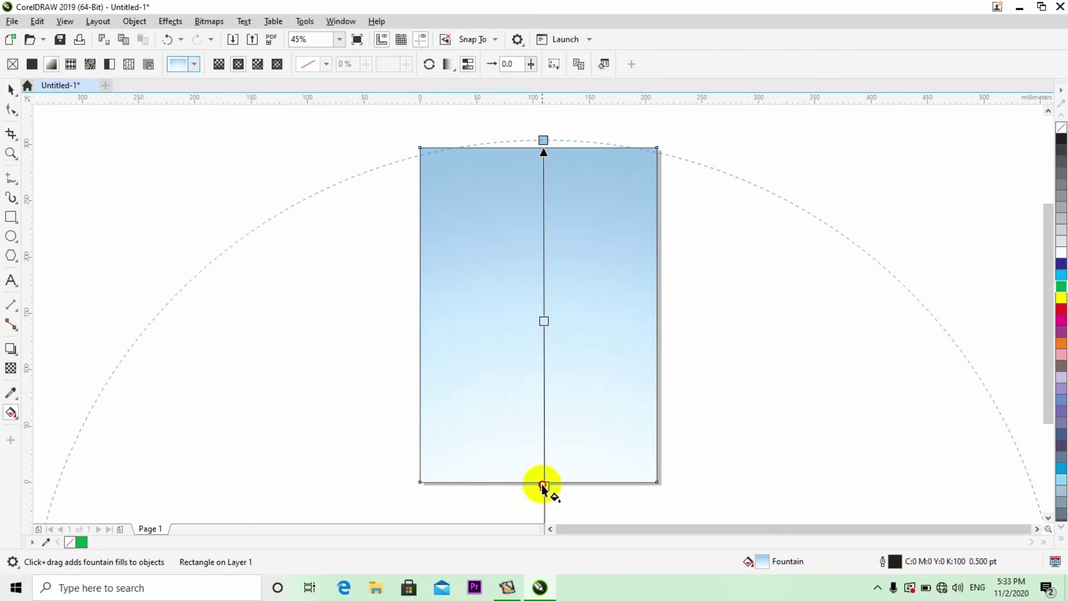
pyautogui.moveTo(544, 321); pyautogui.dragTo(535, 265)
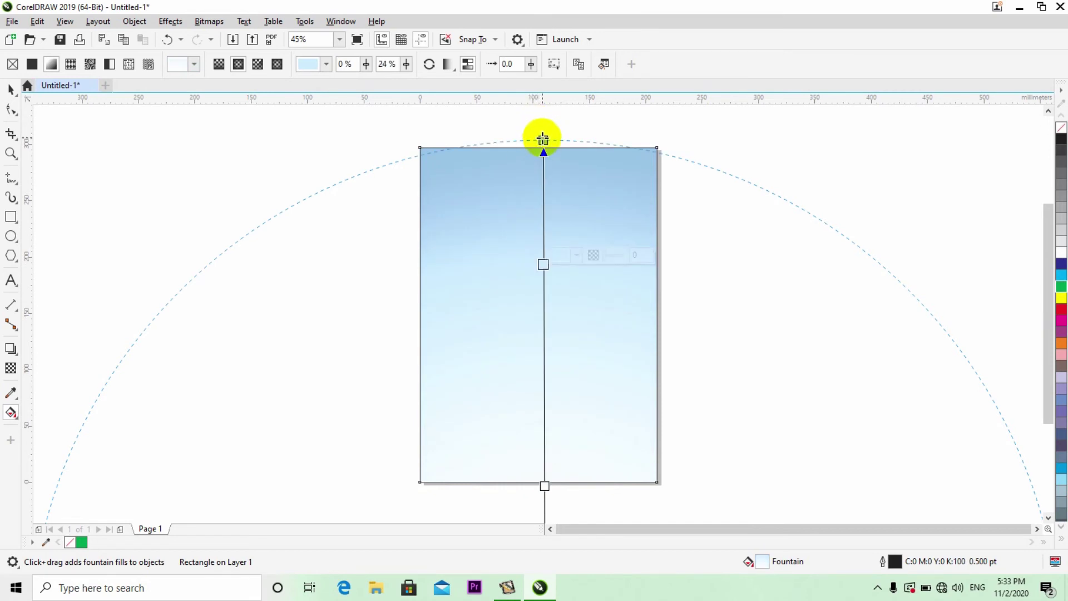
# - Tilt the light blue gradient by moving its blue outer node to just above the rectangle's upper-left corner
pyautogui.moveTo(543, 139); pyautogui.dragTo(443, 137)
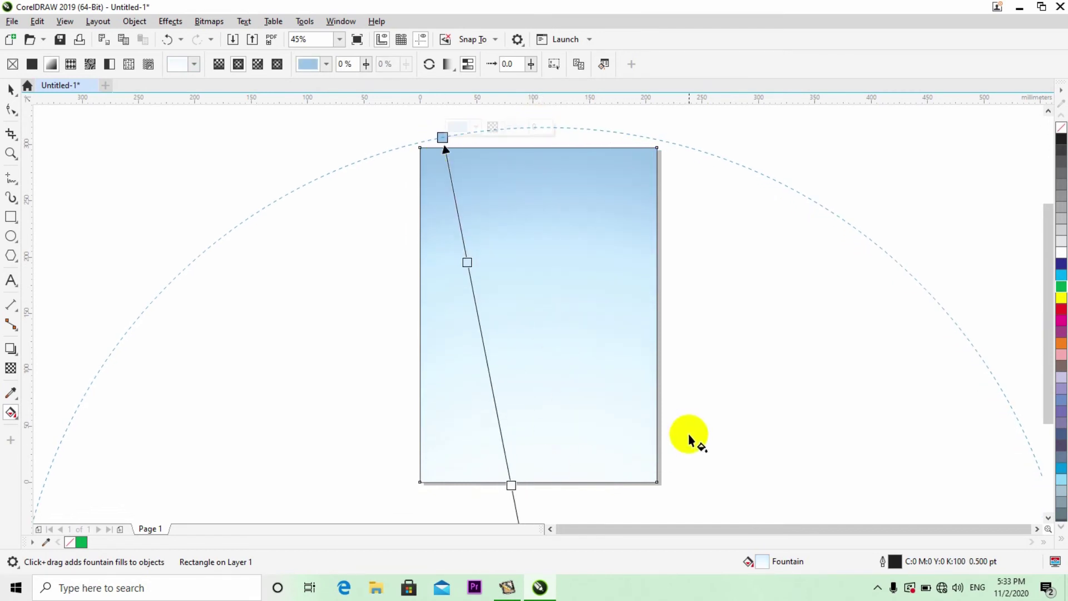
pyautogui.scroll(1, 686, 434)
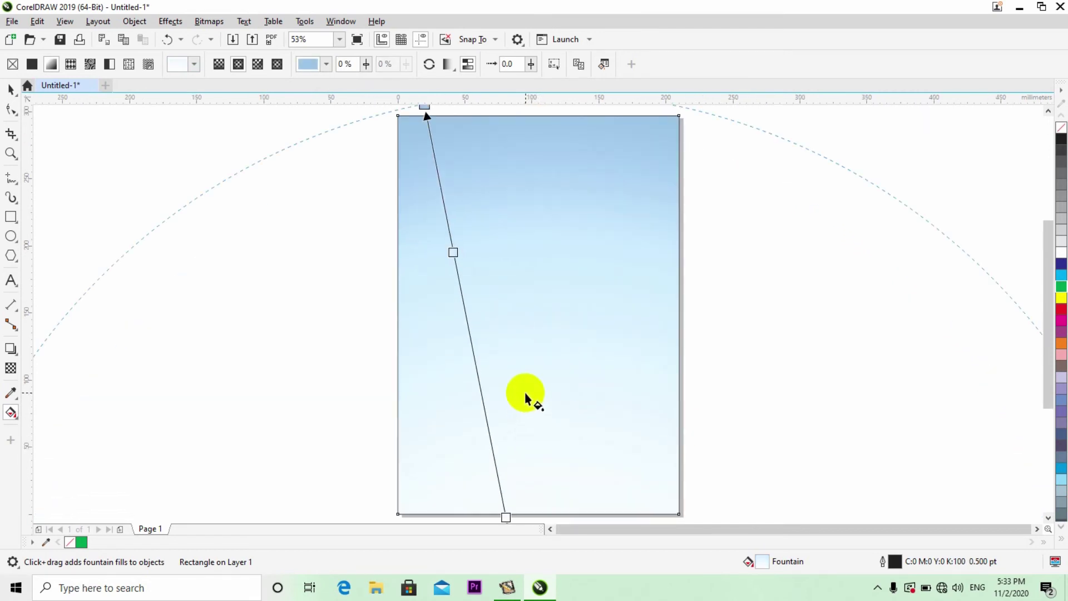
pyautogui.scroll(-1, 526, 392)
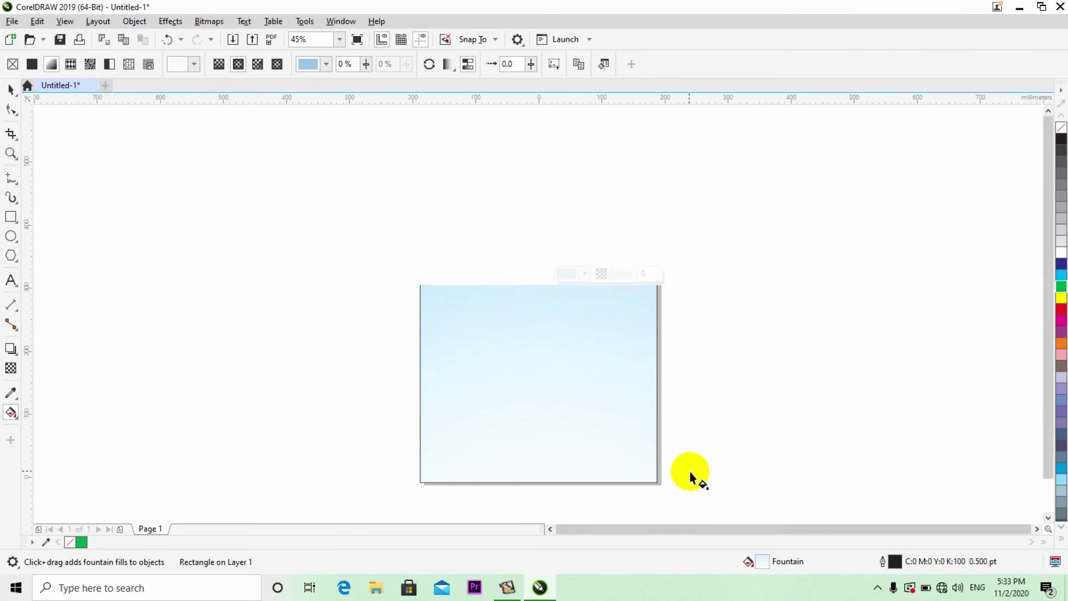
pyautogui.scroll(-3, 690, 471)
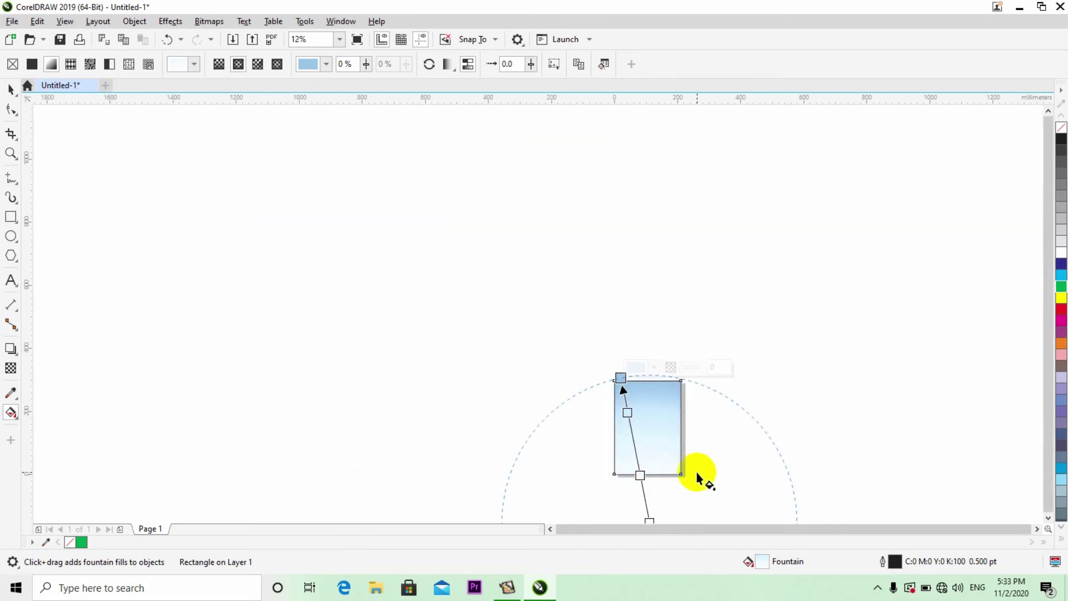
pyautogui.hotkey('shift', 'F2')
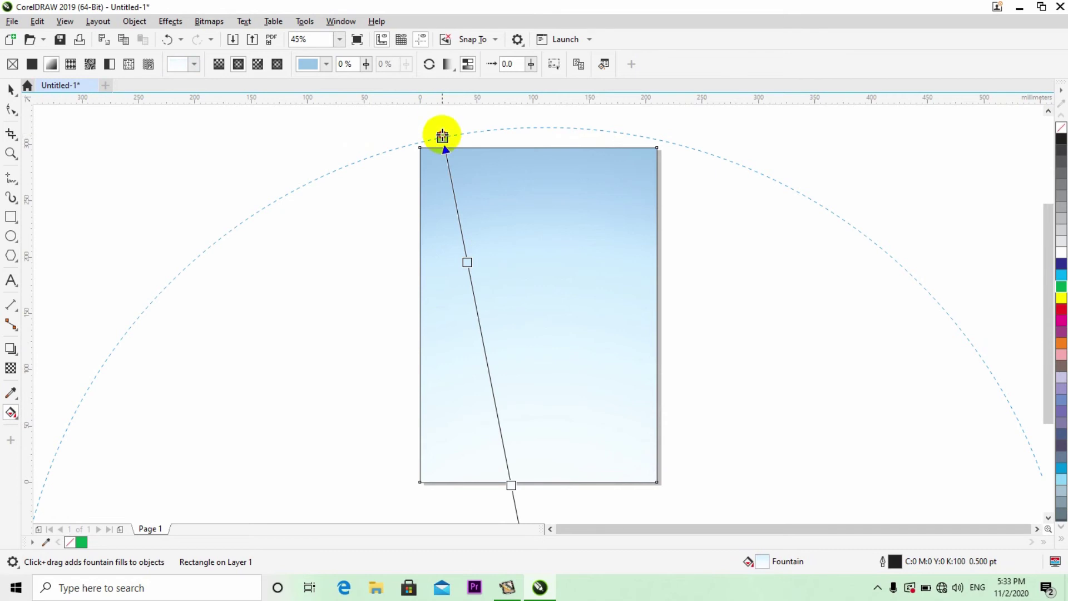
# - Stretch the light blue gradient beyond the rectangle's top edge and reposition the whole fill so the page becomes almost white
pyautogui.moveTo(443, 137); pyautogui.dragTo(422, 86)
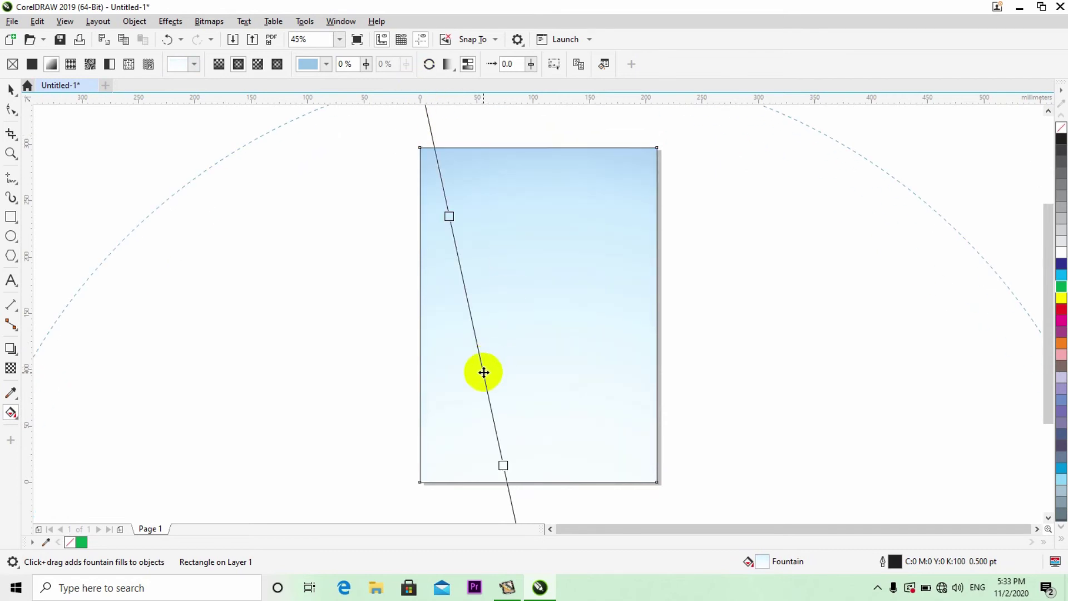
pyautogui.moveTo(484, 373)
pyautogui.mouseDown()
pyautogui.moveTo(424, 131)
pyautogui.moveTo(485, 358)
pyautogui.mouseUp()
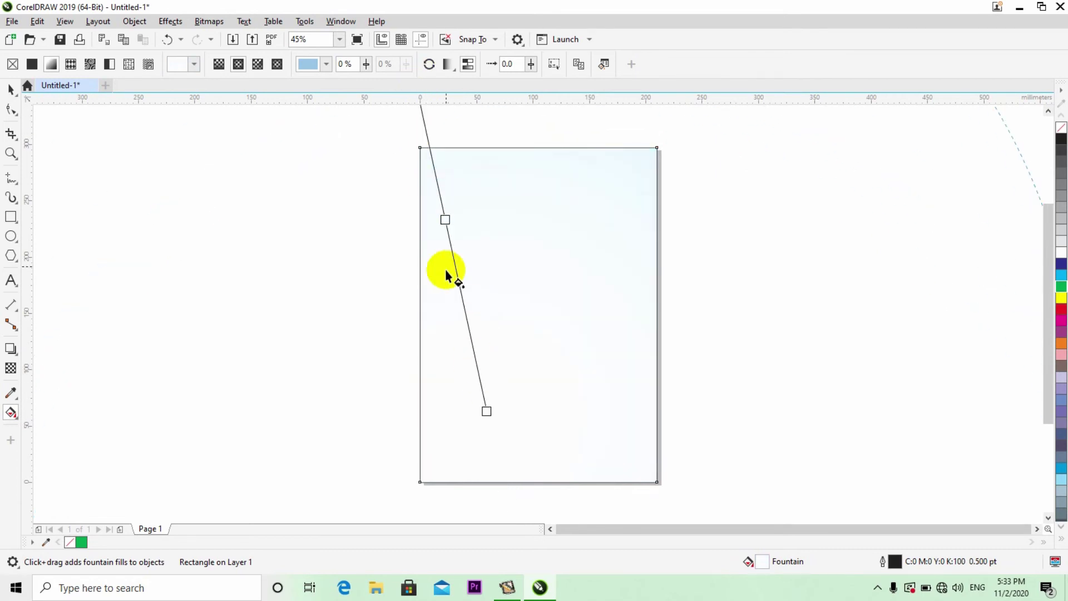
pyautogui.moveTo(445, 217); pyautogui.dragTo(470, 245)
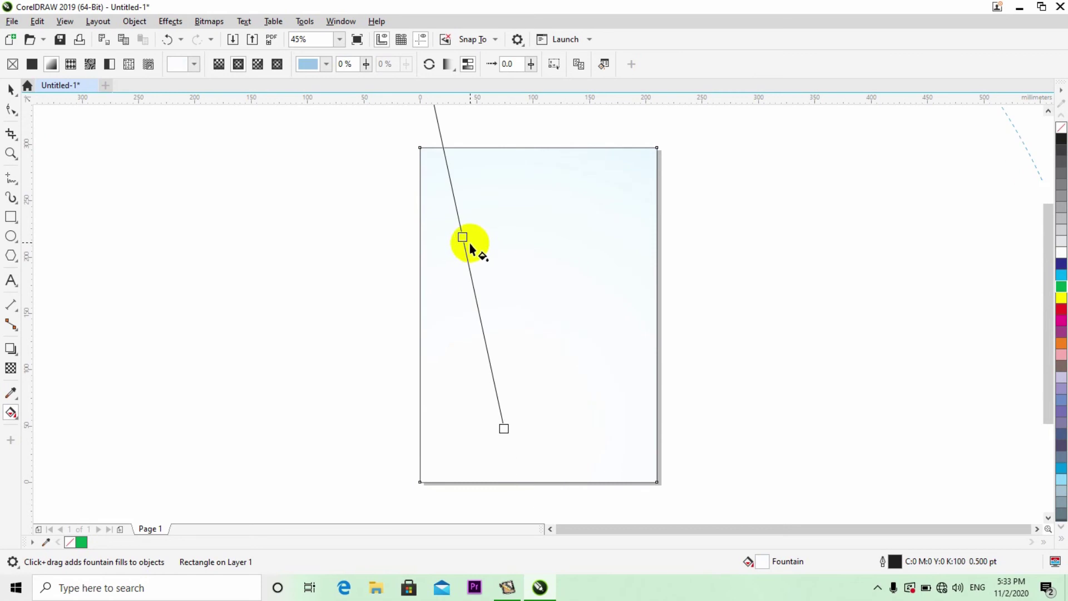
# - Move the fountain fill's lower end node just past the rectangle's lower-right corner and slide the middle color node to the 58% position
pyautogui.doubleClick(496, 371)
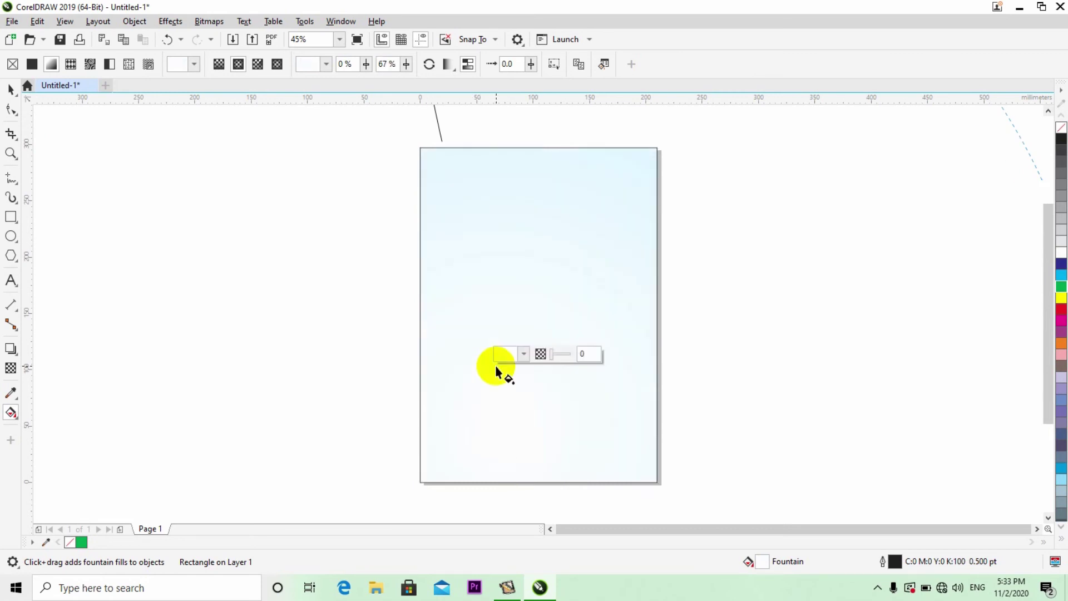
pyautogui.moveTo(499, 430); pyautogui.dragTo(652, 520)
pyautogui.moveTo(603, 434); pyautogui.dragTo(537, 239)
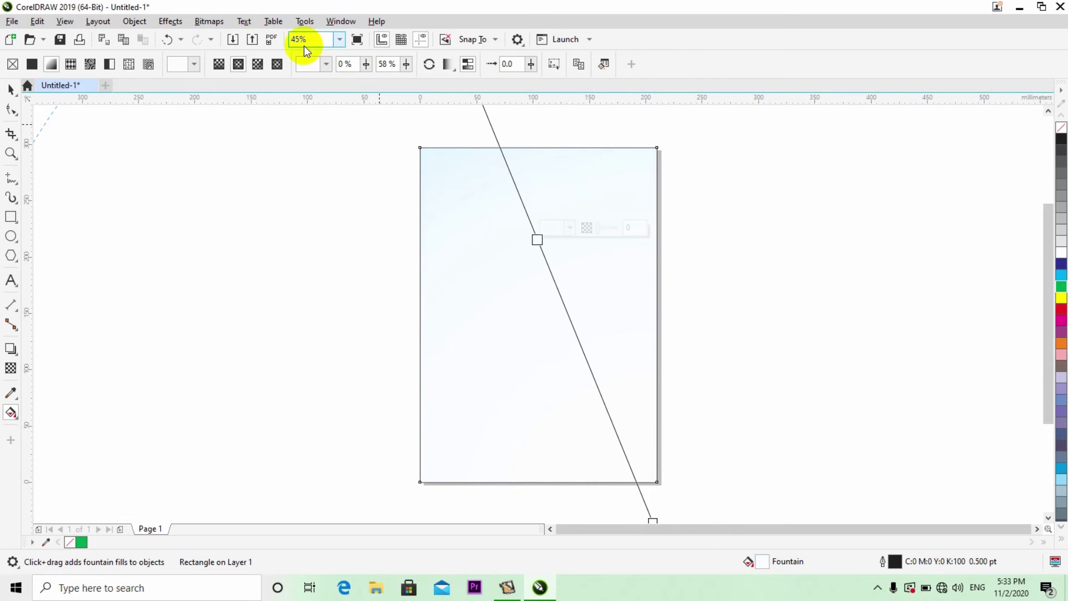
# - Recolor the fountain fill's middle node to green #1EA317 and slide it closer to the rectangle's top edge
pyautogui.click(329, 65)
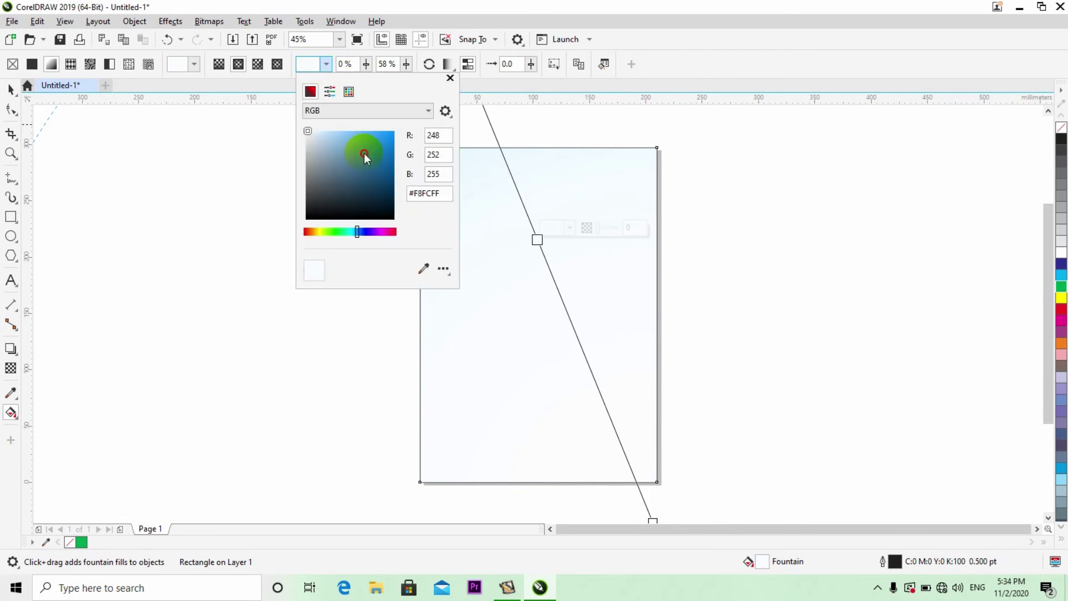
pyautogui.click(364, 152)
pyautogui.moveTo(395, 159); pyautogui.dragTo(382, 162)
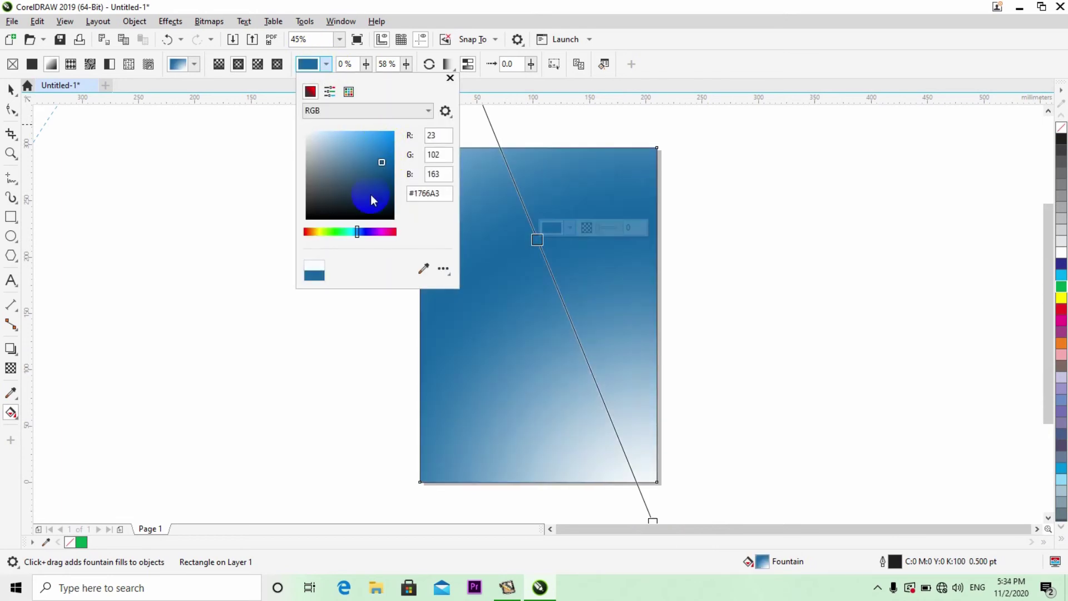
pyautogui.moveTo(340, 233); pyautogui.dragTo(335, 234)
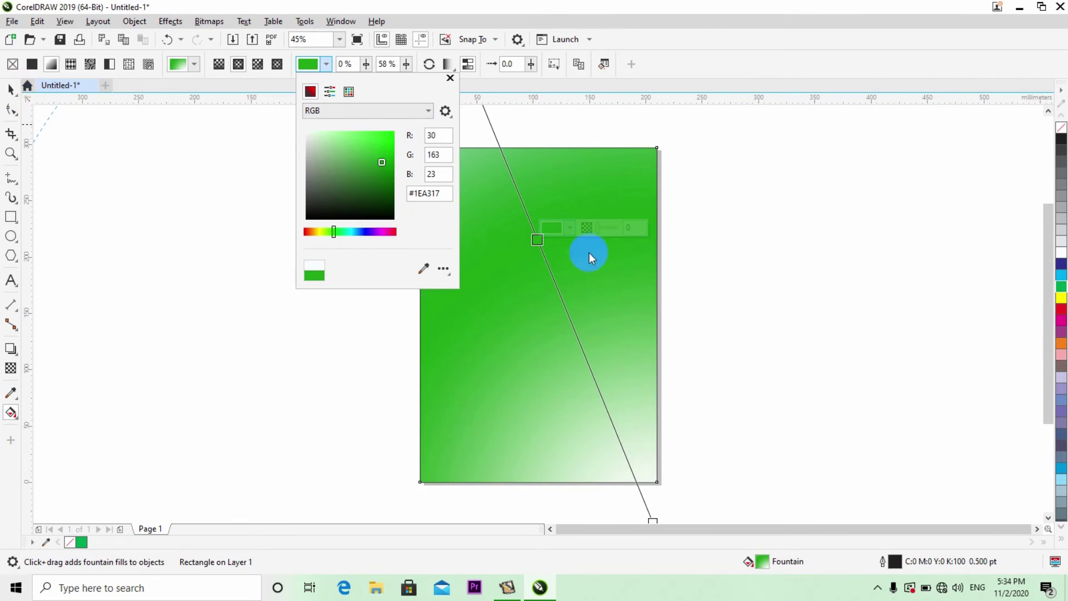
pyautogui.moveTo(533, 243); pyautogui.dragTo(511, 179)
pyautogui.click(11, 89)
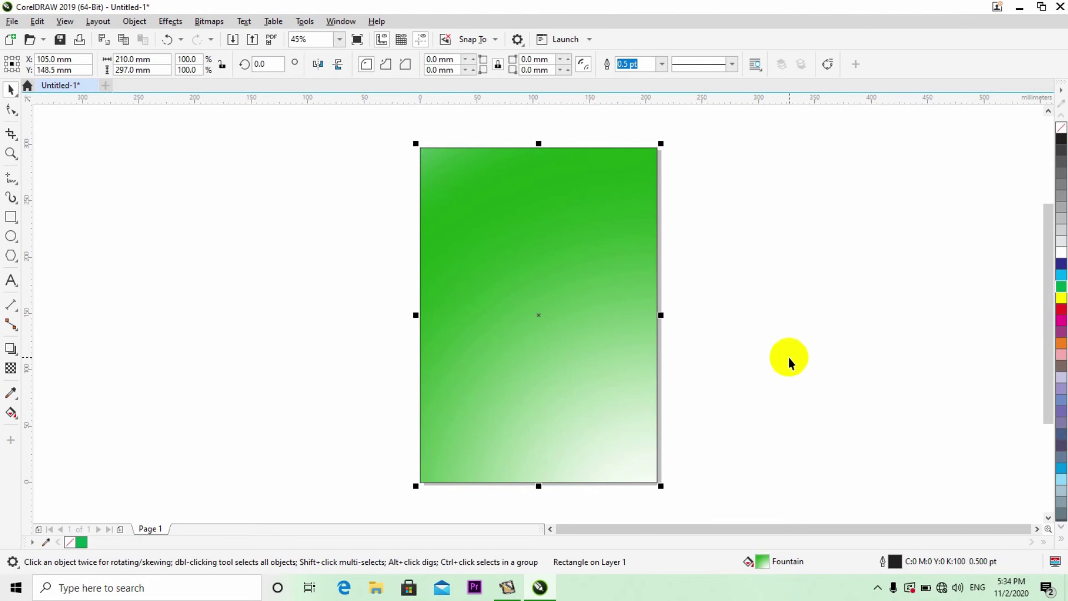
pyautogui.click(878, 589)
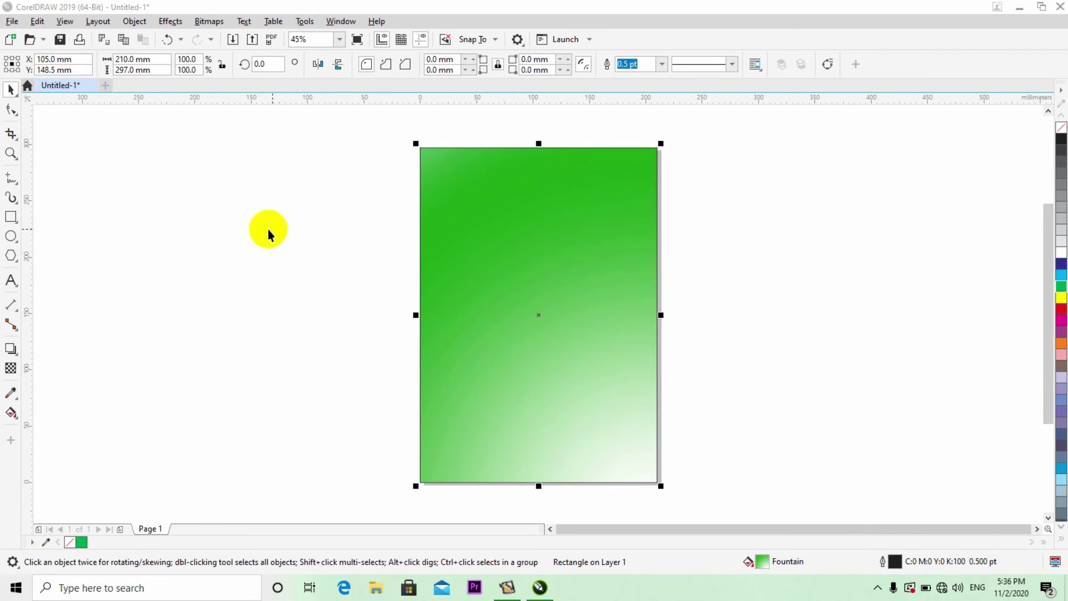
# - Duplicate the green page-sized rectangle in place and undo the sideways test moves
pyautogui.rightClick(536, 309)
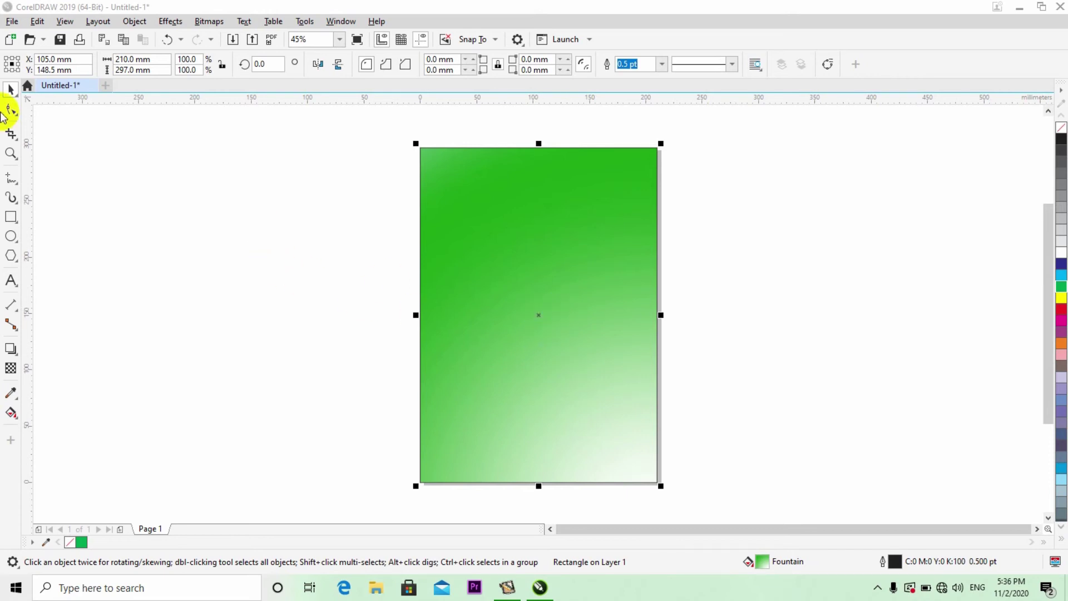
pyautogui.moveTo(509, 247); pyautogui.dragTo(525, 268)
pyautogui.hotkey('ctrl', 'z')
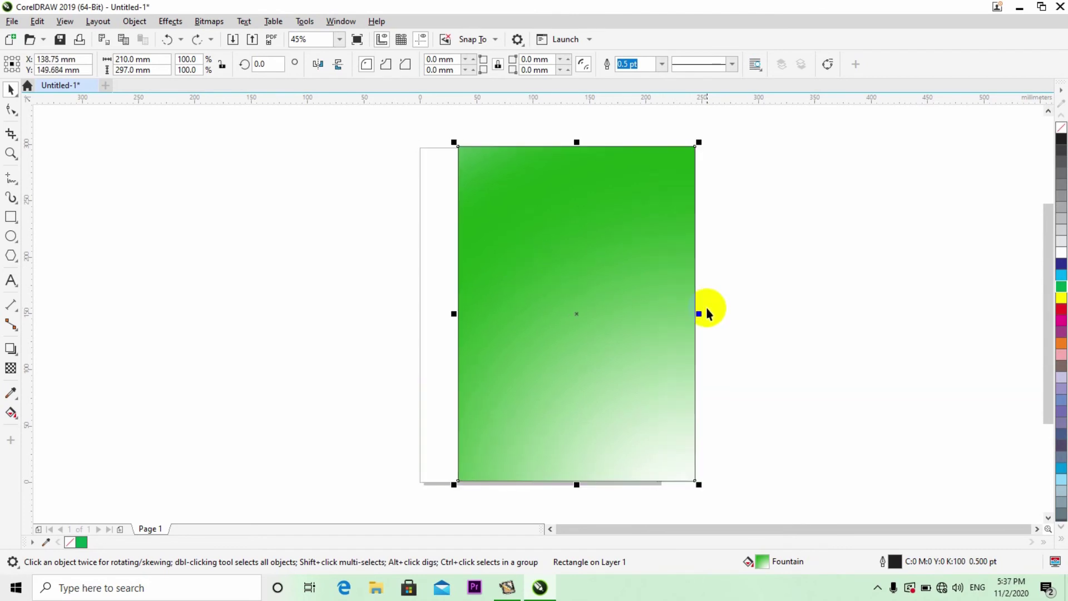
pyautogui.hotkey('ctrl', 'z')
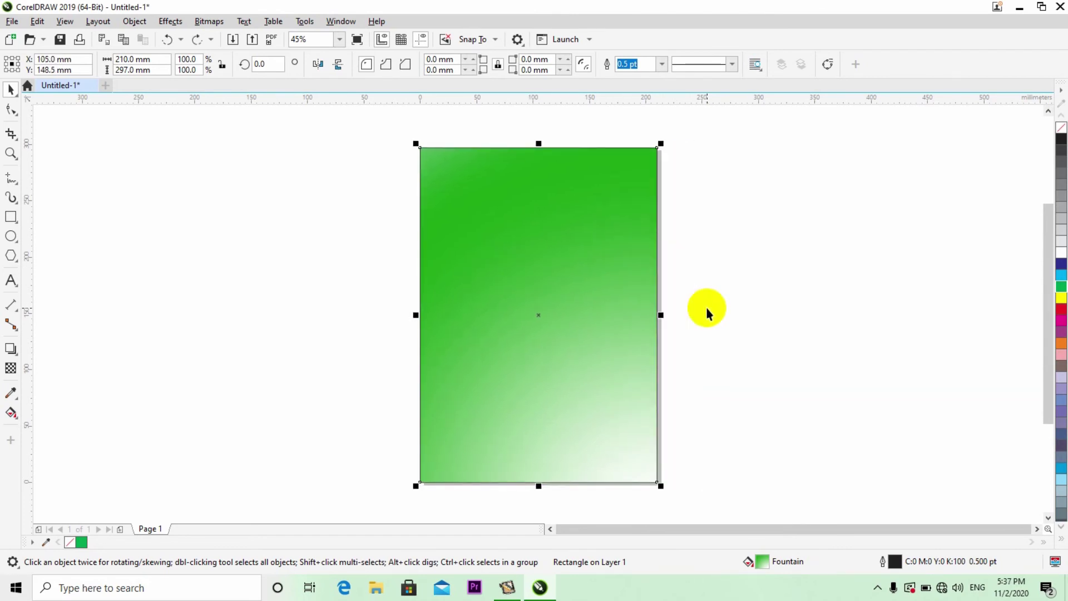
pyautogui.moveTo(587, 287); pyautogui.dragTo(639, 293)
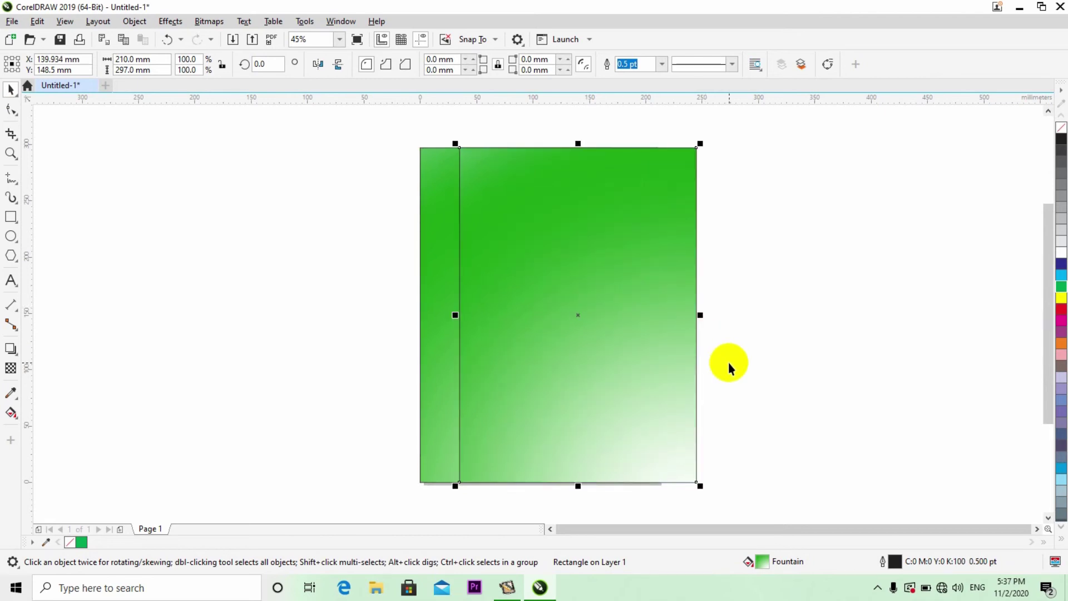
pyautogui.hotkey('ctrl', 'z')
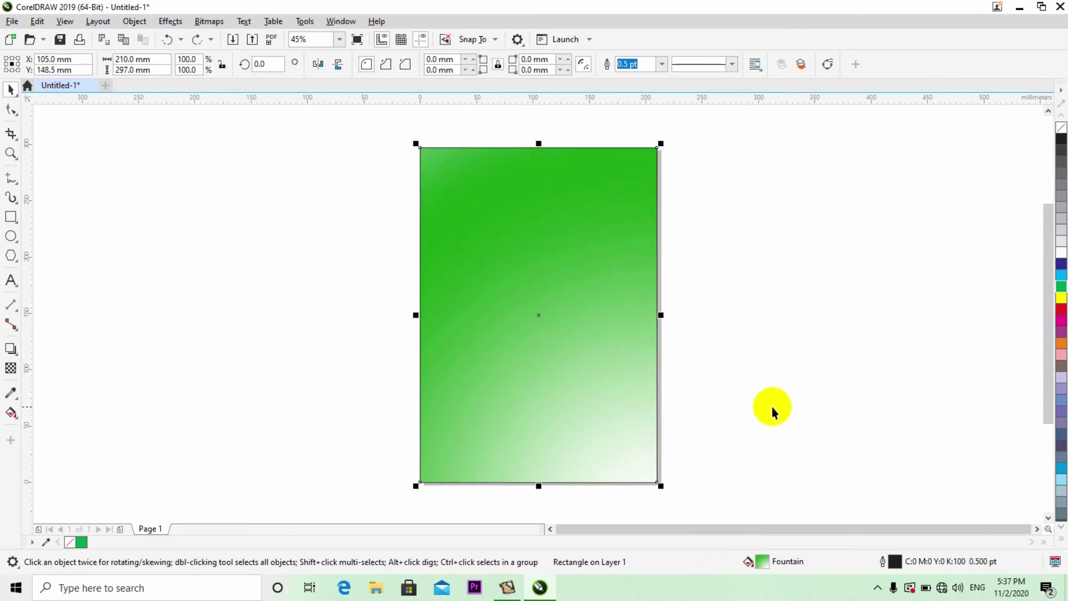
# - Fill the duplicate rectangle with cyan and apply a diagonal cyan-to-white fountain fill running from its upper left toward its lower right
pyautogui.click(1062, 275)
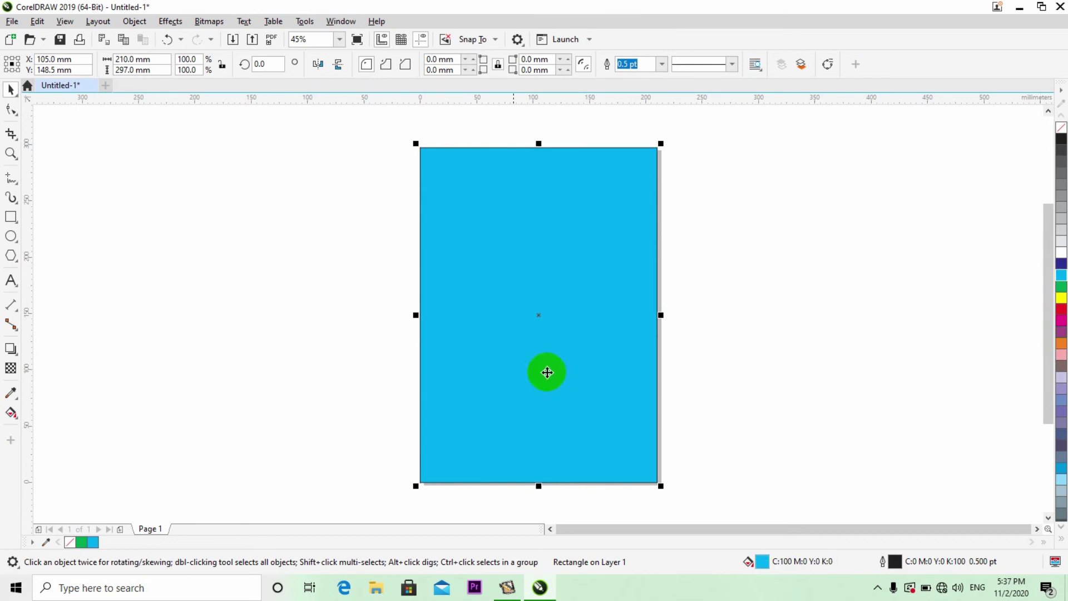
pyautogui.click(10, 412)
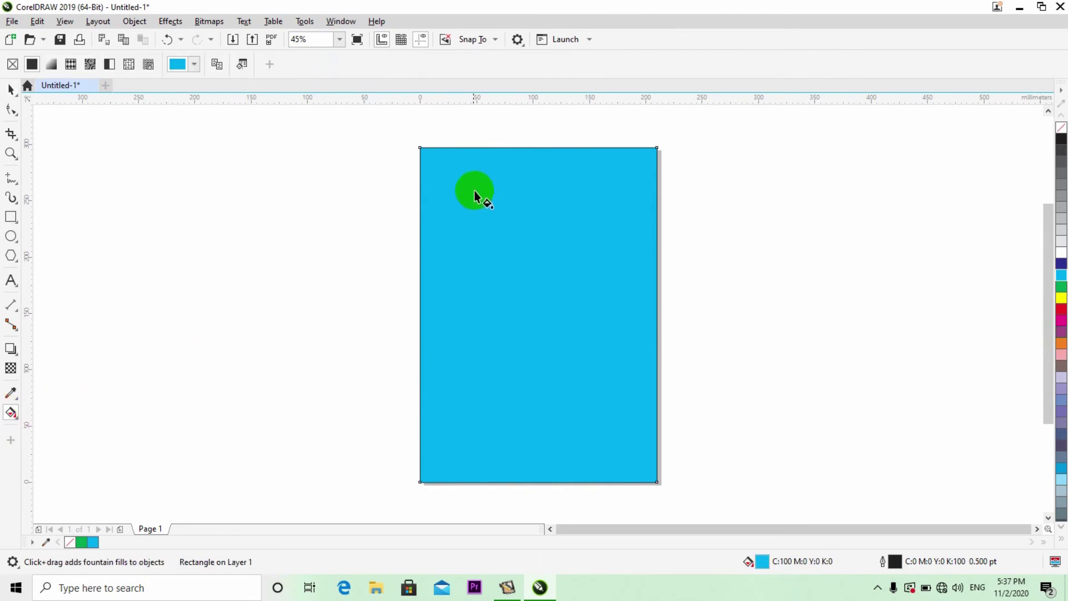
pyautogui.moveTo(474, 191); pyautogui.dragTo(596, 381)
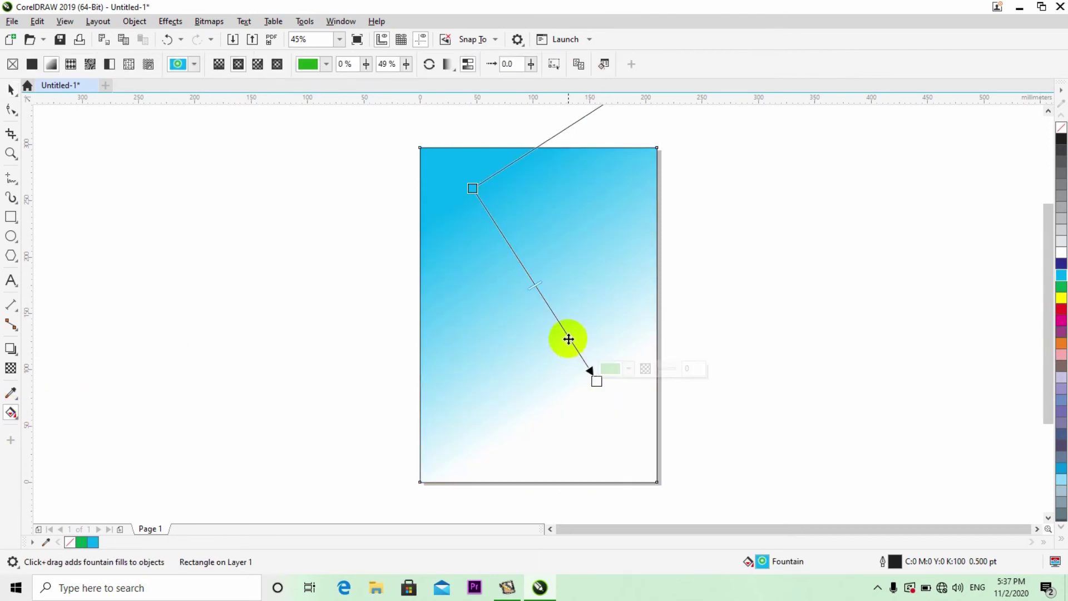
pyautogui.click(11, 89)
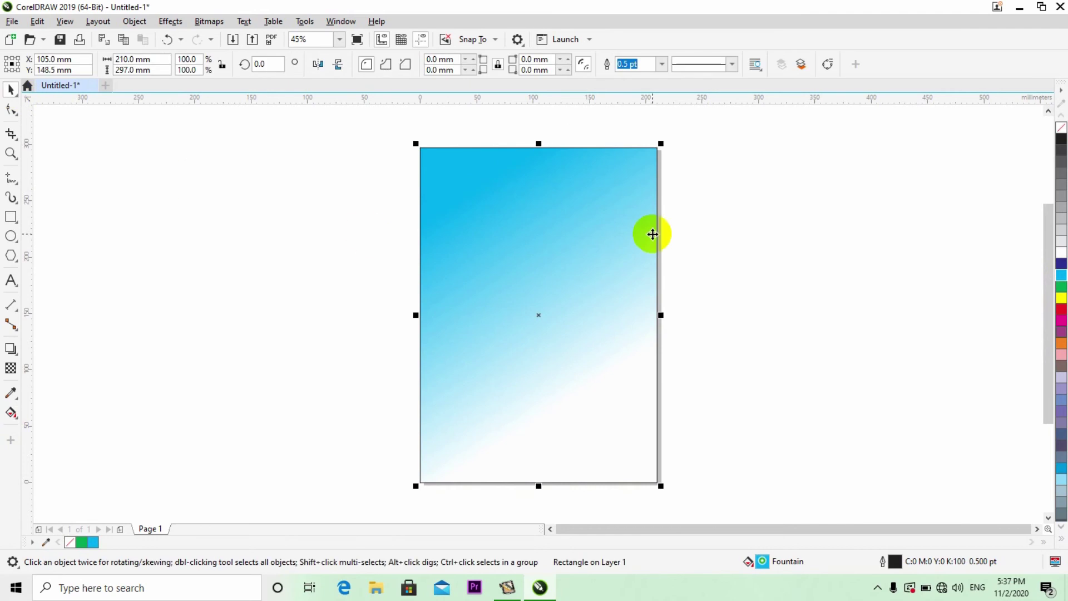
# - Unlock the rectangle's corners for separate editing, setting the top-left corner radius to 5 mm and the bottom-right one to 20 mm
pyautogui.click(498, 65)
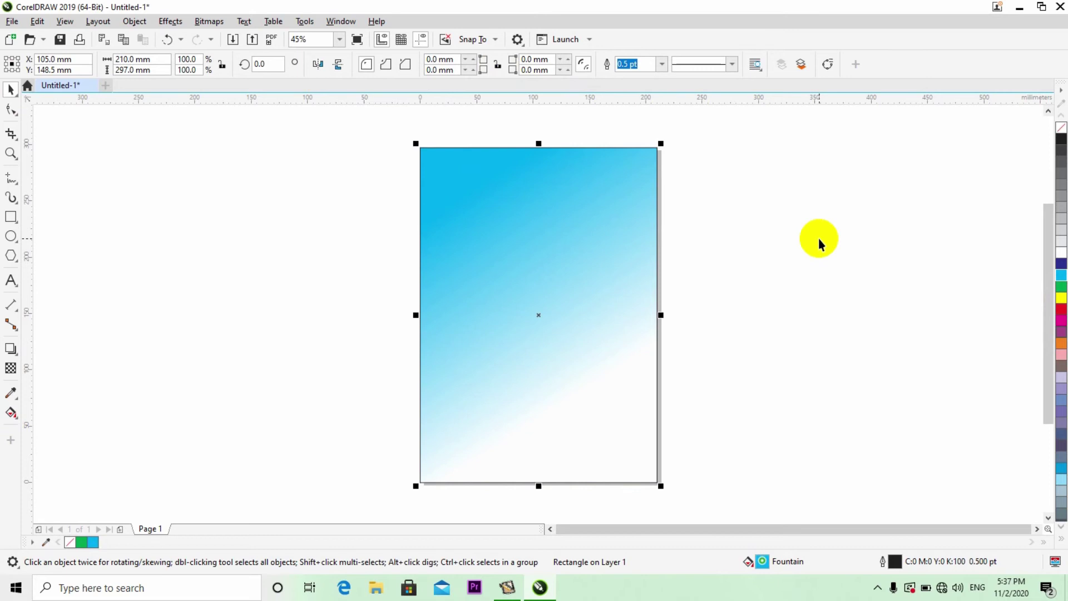
pyautogui.click(445, 60)
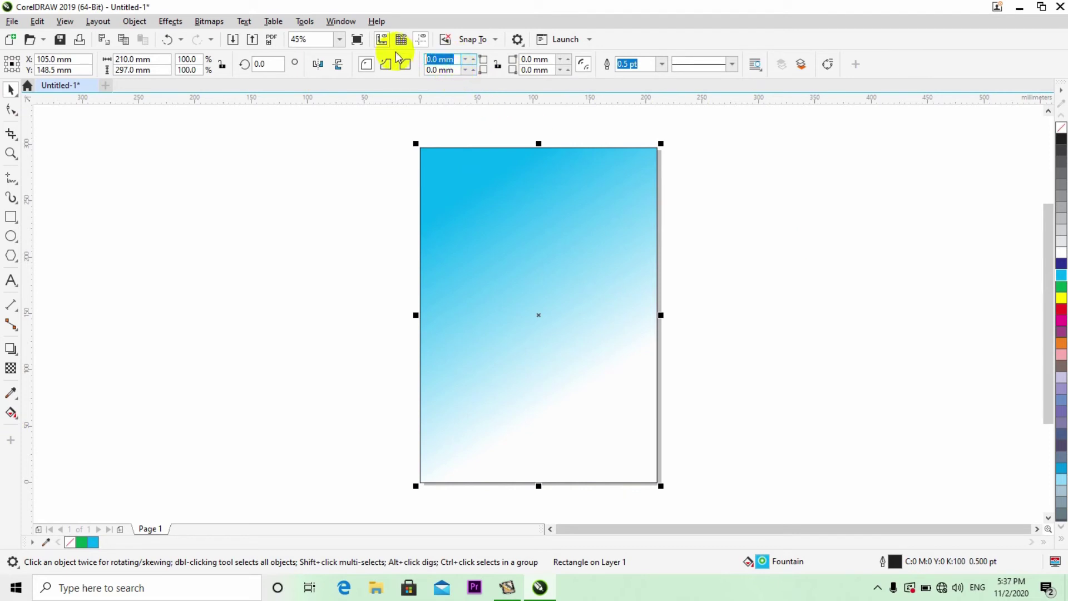
pyautogui.write('5')
pyautogui.press('Tab')
pyautogui.press('Tab')
pyautogui.press('Tab')
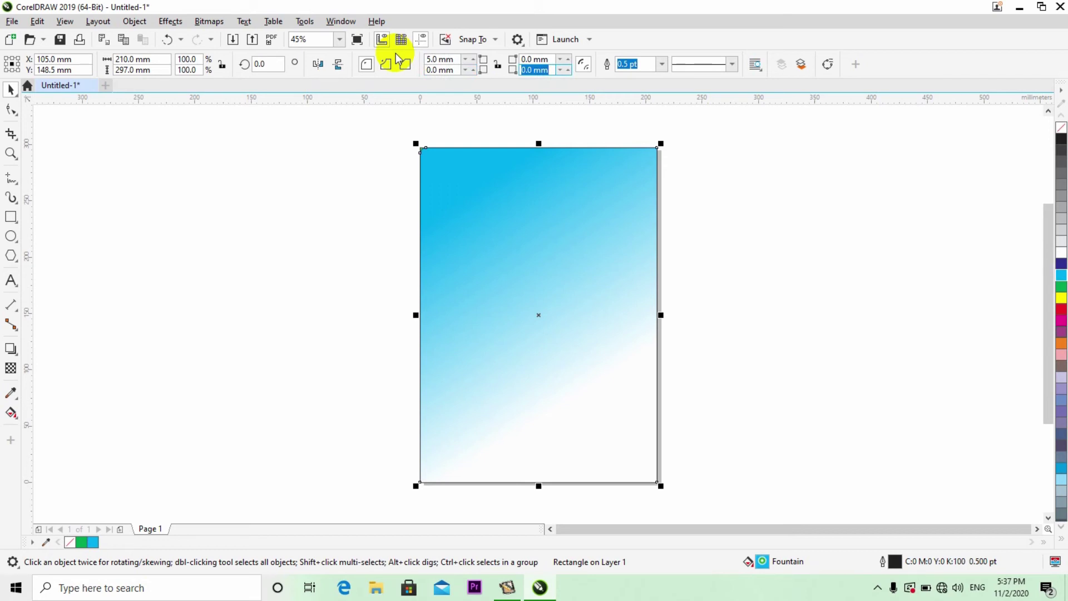
pyautogui.write('20')
pyautogui.press('Return')
# - Set the blue rectangle's top-left and bottom-right corner radii to 90 mm each
pyautogui.click(440, 59)
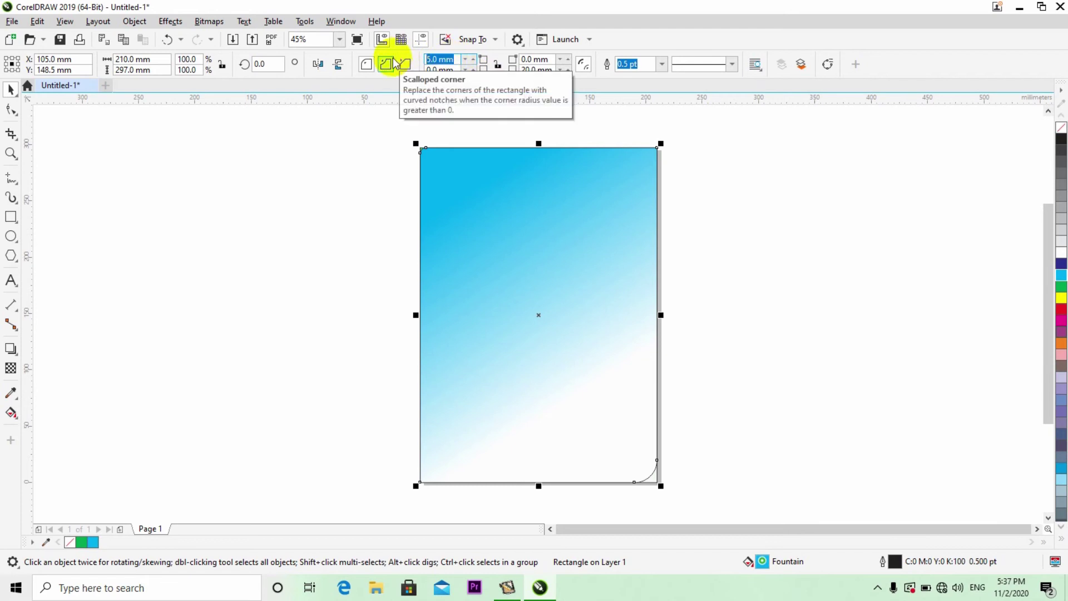
pyautogui.write('90')
pyautogui.press('Return')
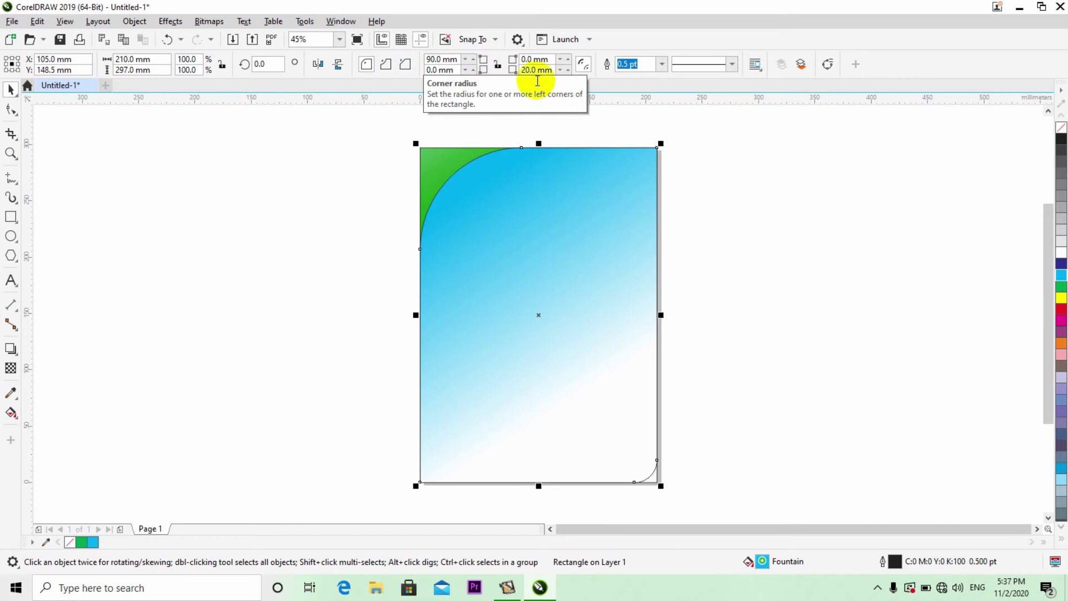
pyautogui.moveTo(552, 70); pyautogui.dragTo(511, 69)
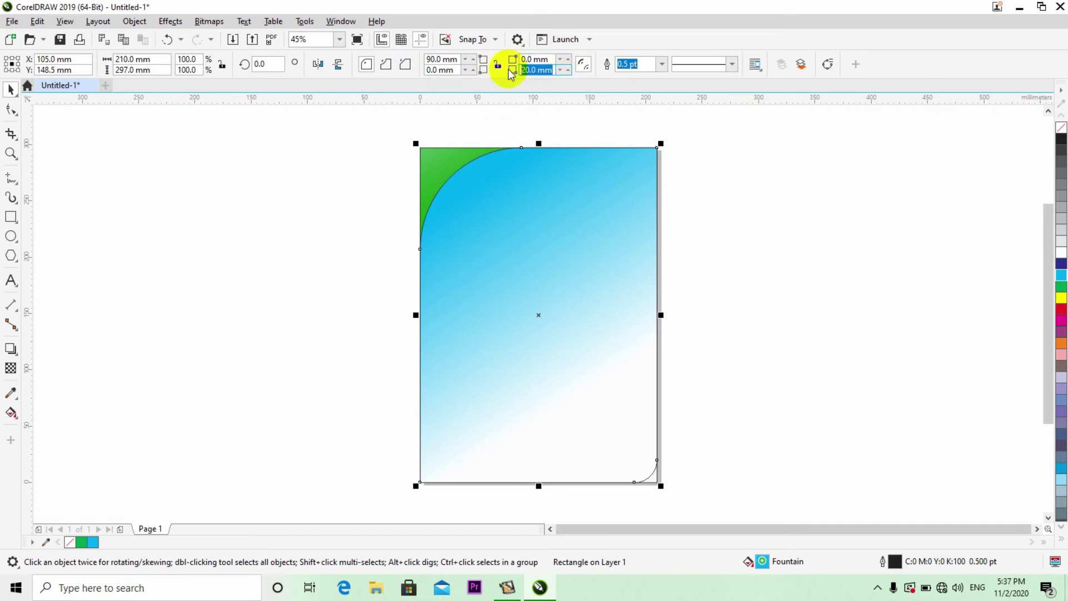
pyautogui.write('90')
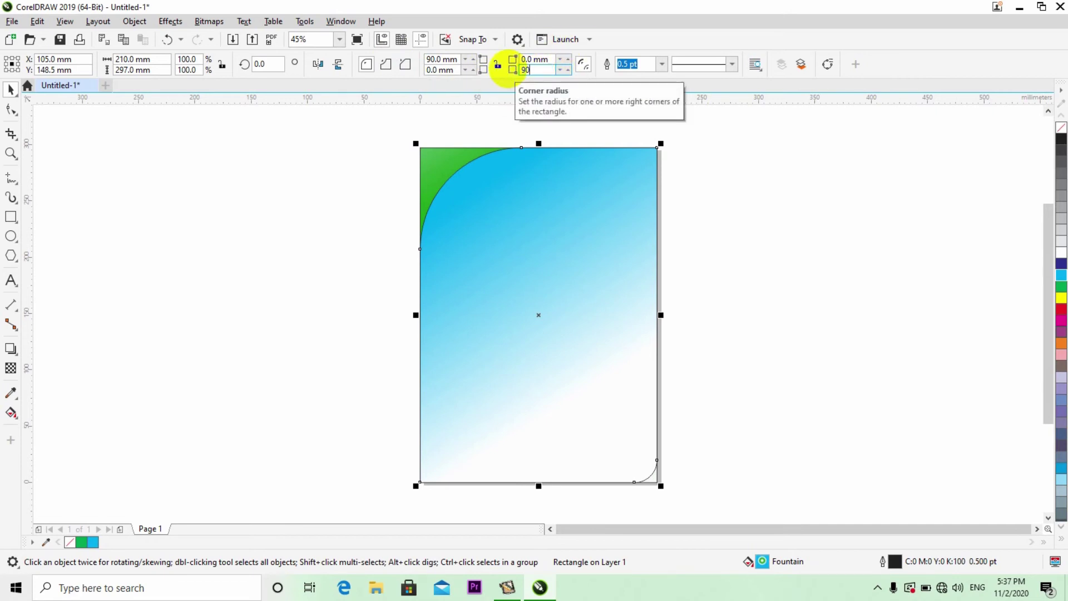
pyautogui.press('Return')
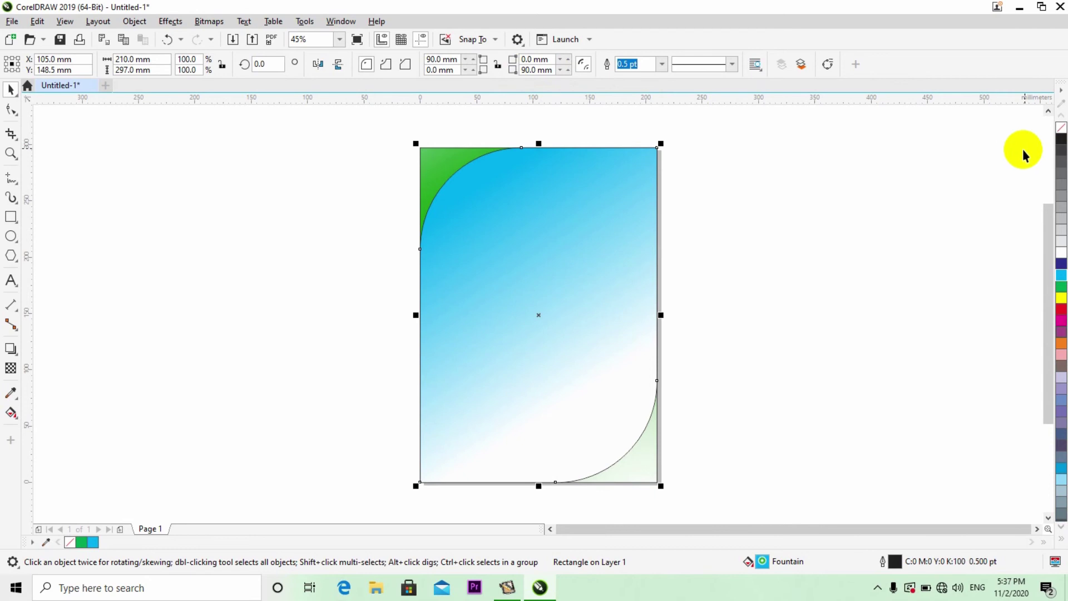
# - Remove the outline from the rounded blue rectangle and deselect it
pyautogui.rightClick(1061, 134)
pyautogui.click(929, 176)
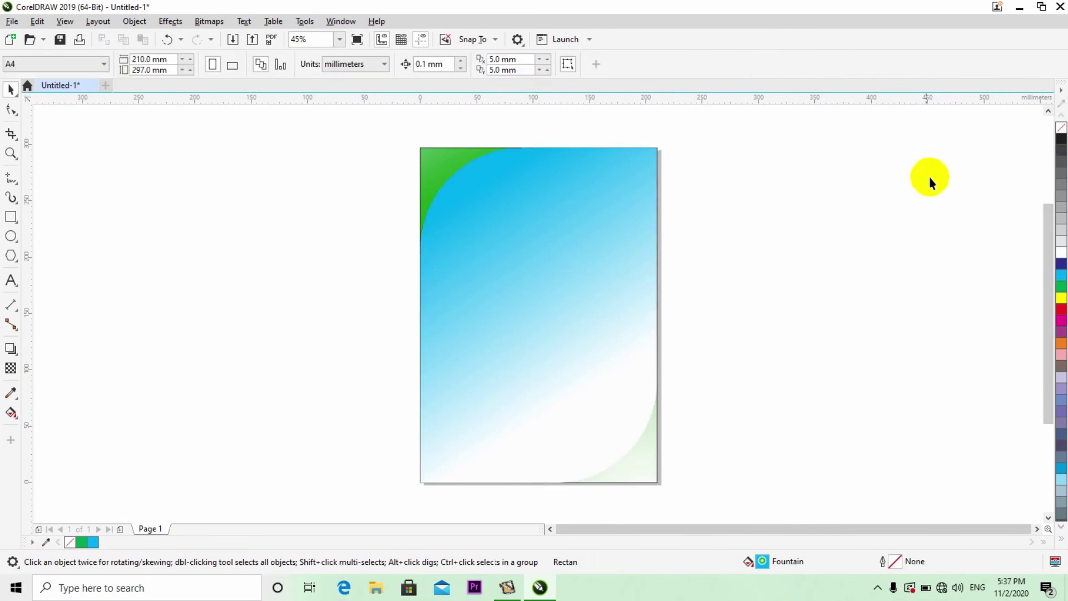
# - Set the top-left corner radius of the blue rectangle to 15 mm
pyautogui.click(600, 270)
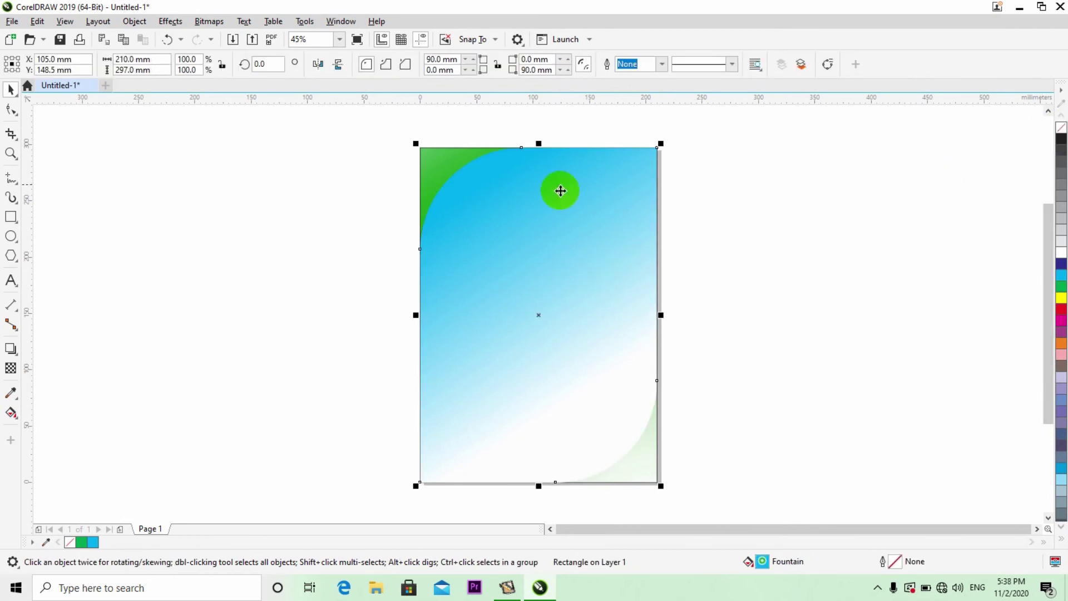
pyautogui.doubleClick(443, 59)
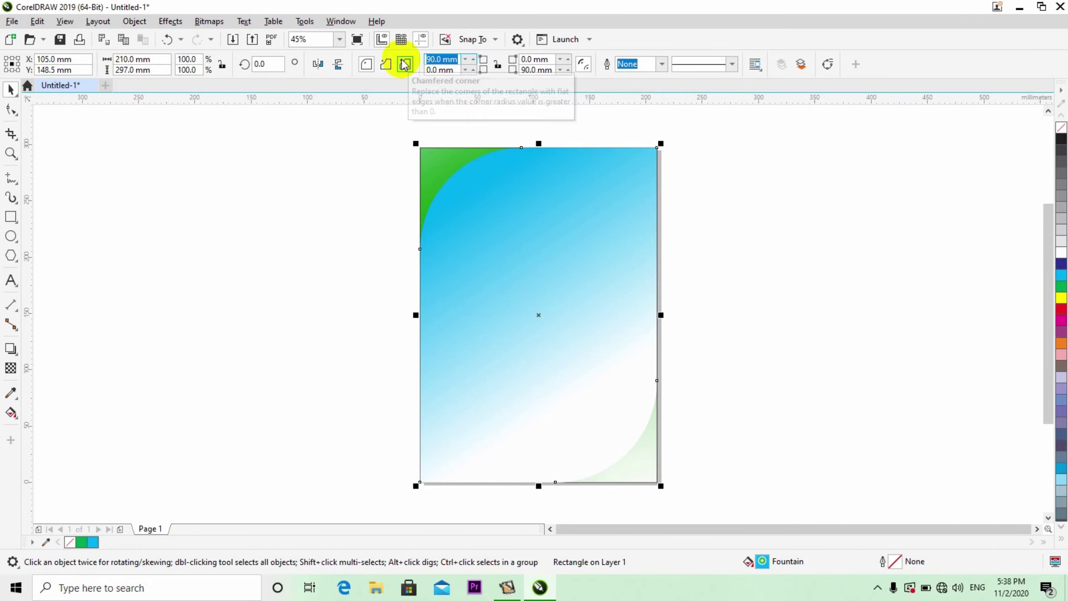
pyautogui.press('BackSpace')
pyautogui.write('10')
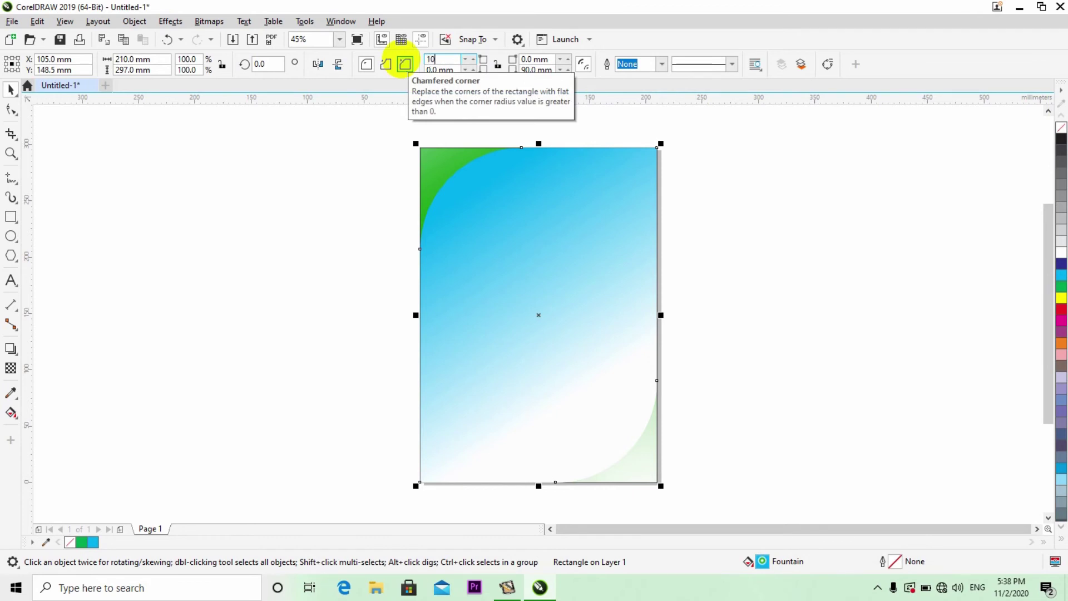
pyautogui.write('15')
pyautogui.press('Return')
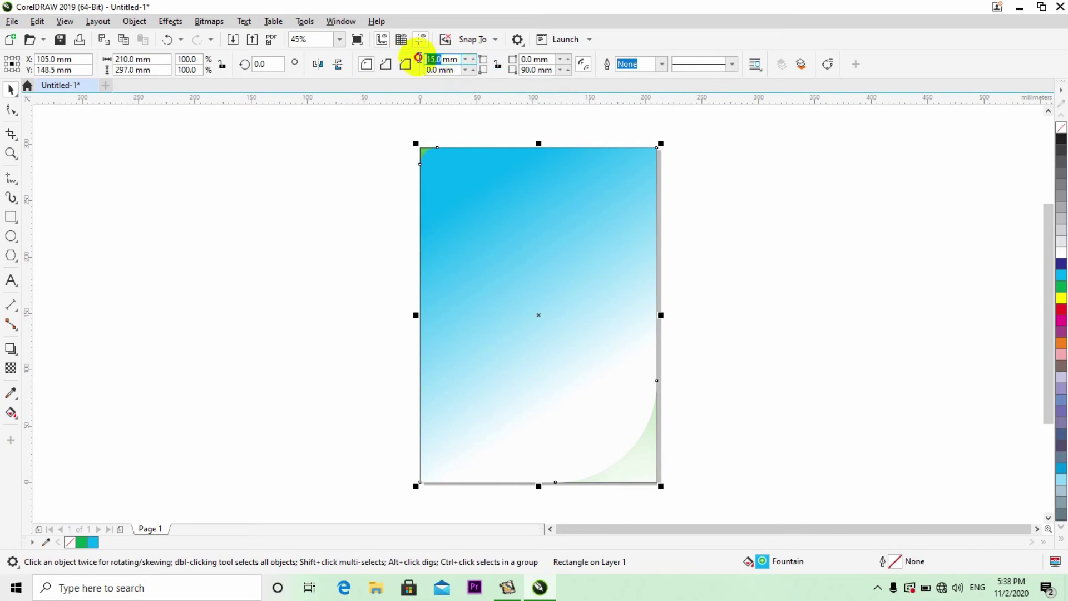
# - Set the blue rectangle's top-left and bottom-right corner radii to 150 mm each
pyautogui.click(407, 64)
pyautogui.write('150')
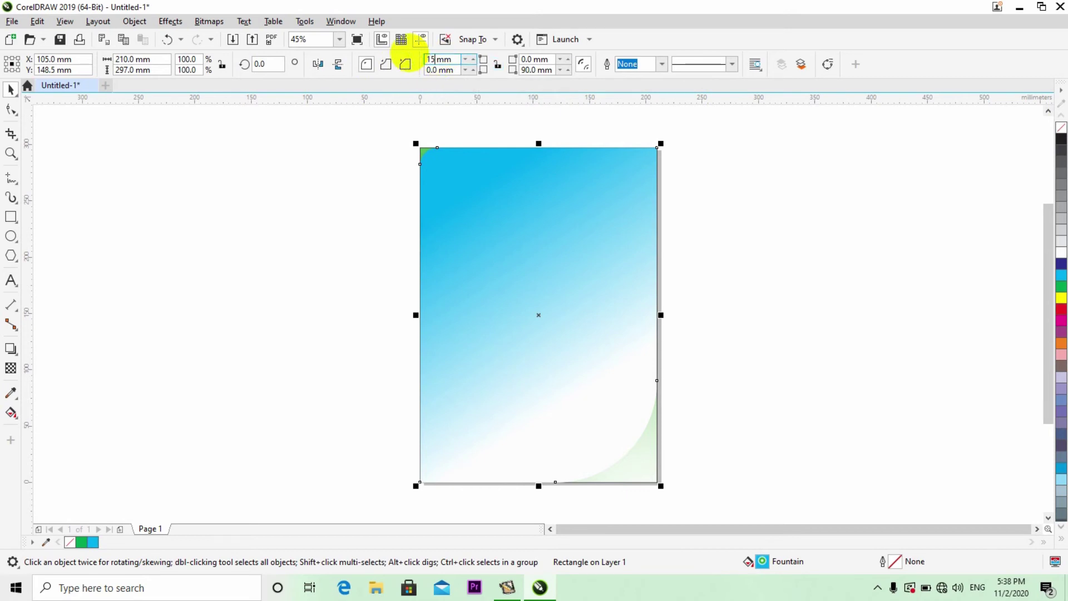
pyautogui.click(543, 69)
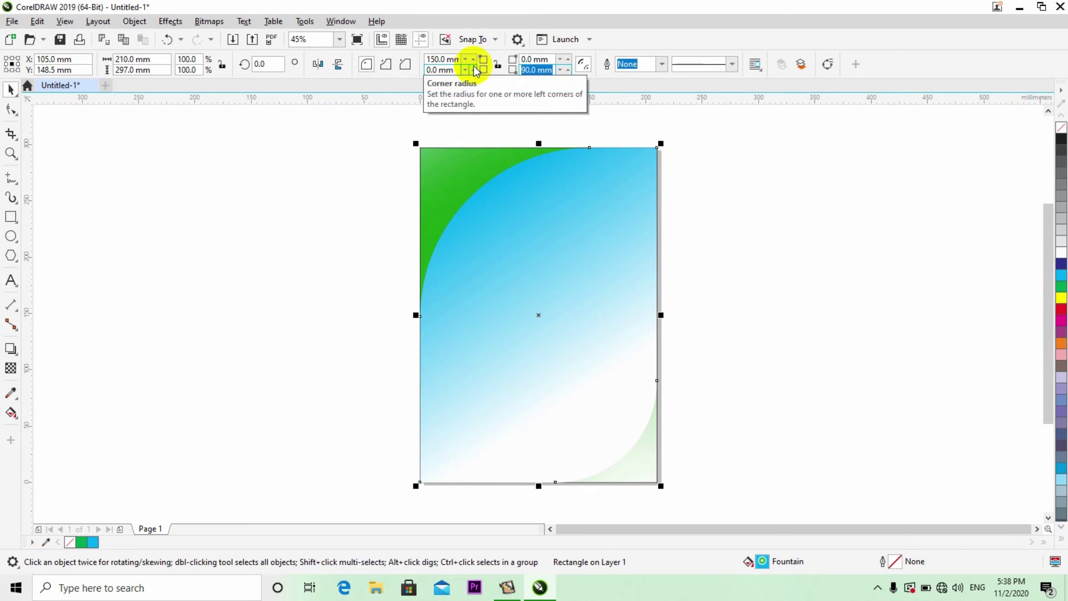
pyautogui.write('150')
pyautogui.press('Return')
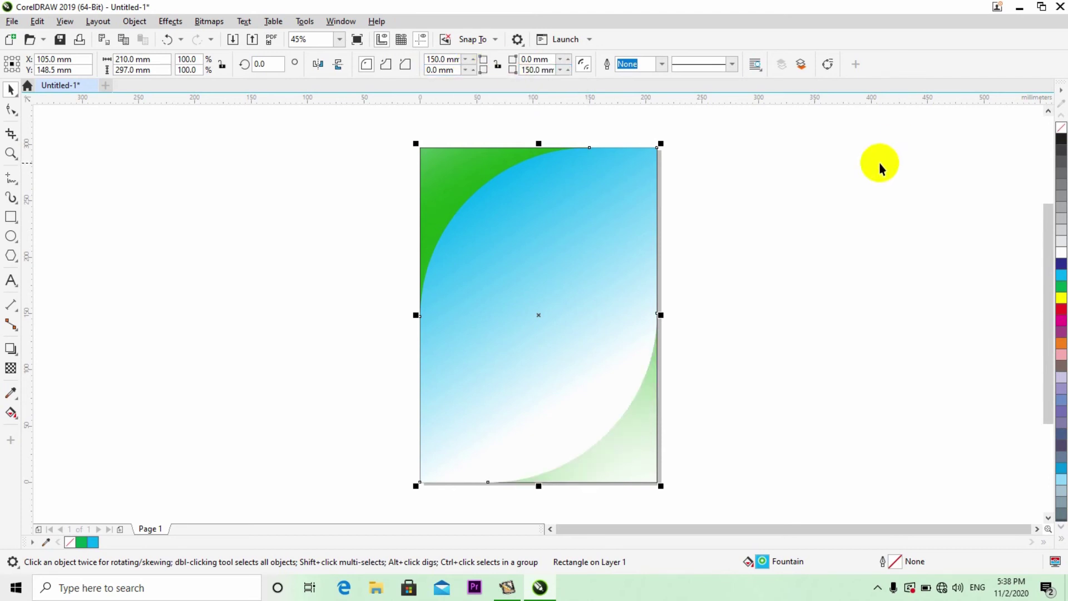
# - Replace the rounded rectangle's blue fountain fill with solid red and leave the shape selected
pyautogui.click(752, 279)
pyautogui.click(599, 286)
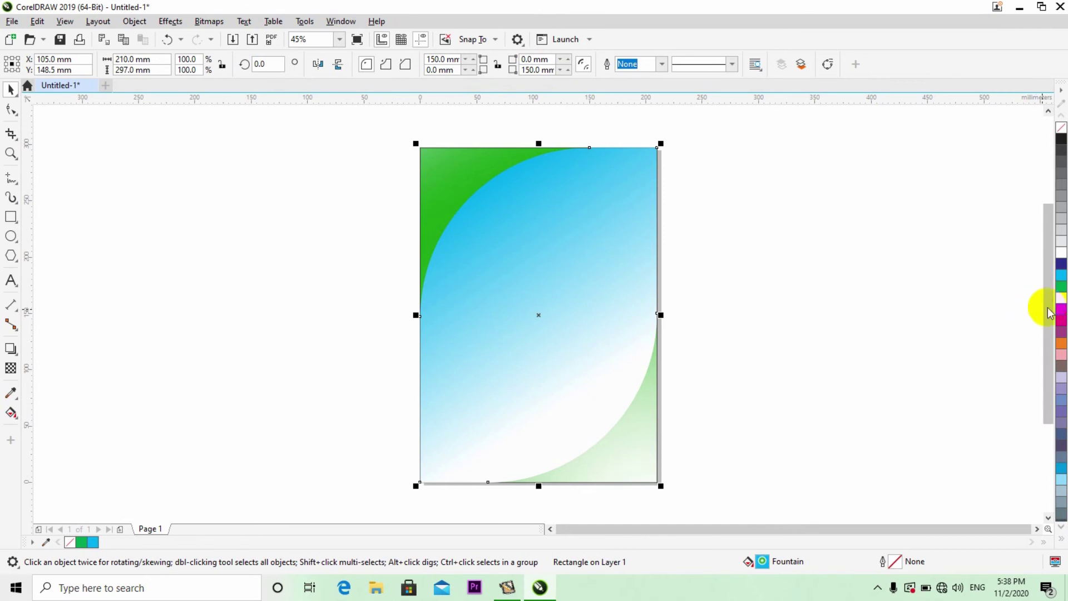
pyautogui.click(1062, 313)
pyautogui.click(923, 235)
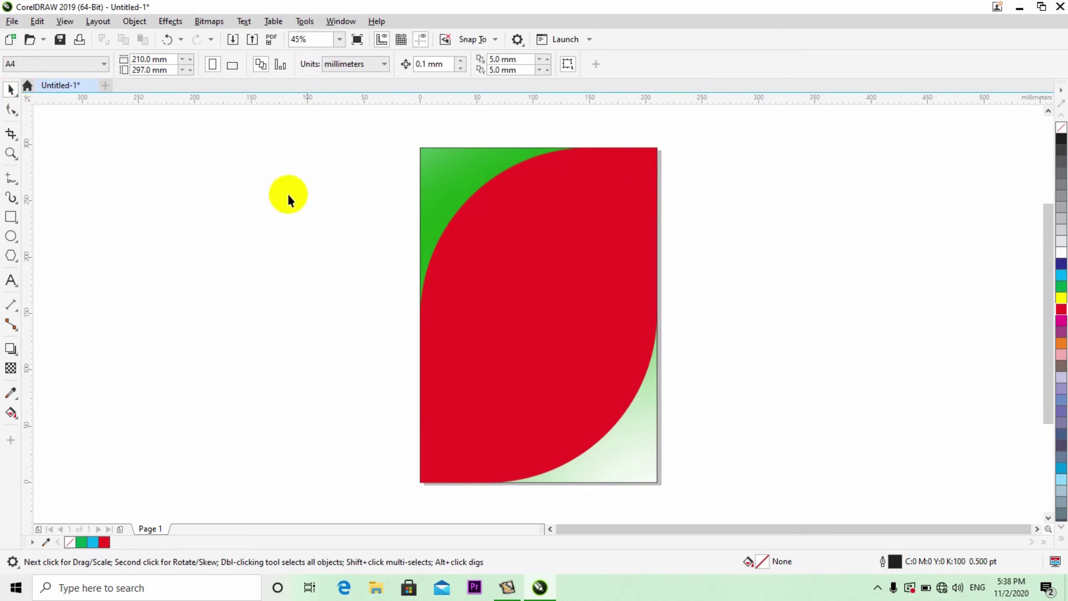
pyautogui.click(524, 236)
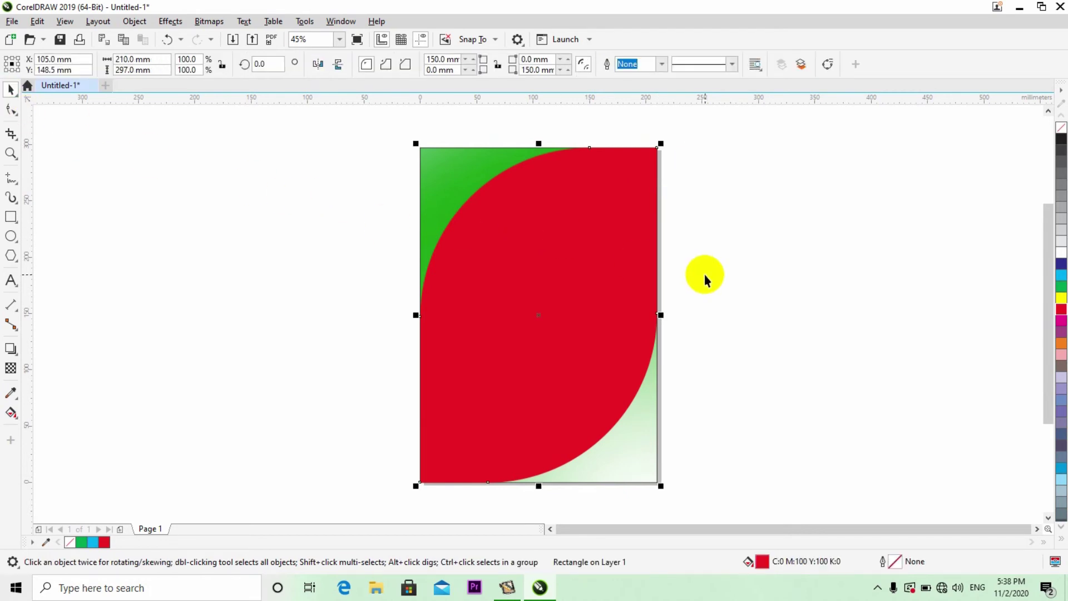
# - Delete the red rounded rectangle and select the green fountain-filled rectangle beneath it
pyautogui.press('Delete')
pyautogui.click(596, 252)
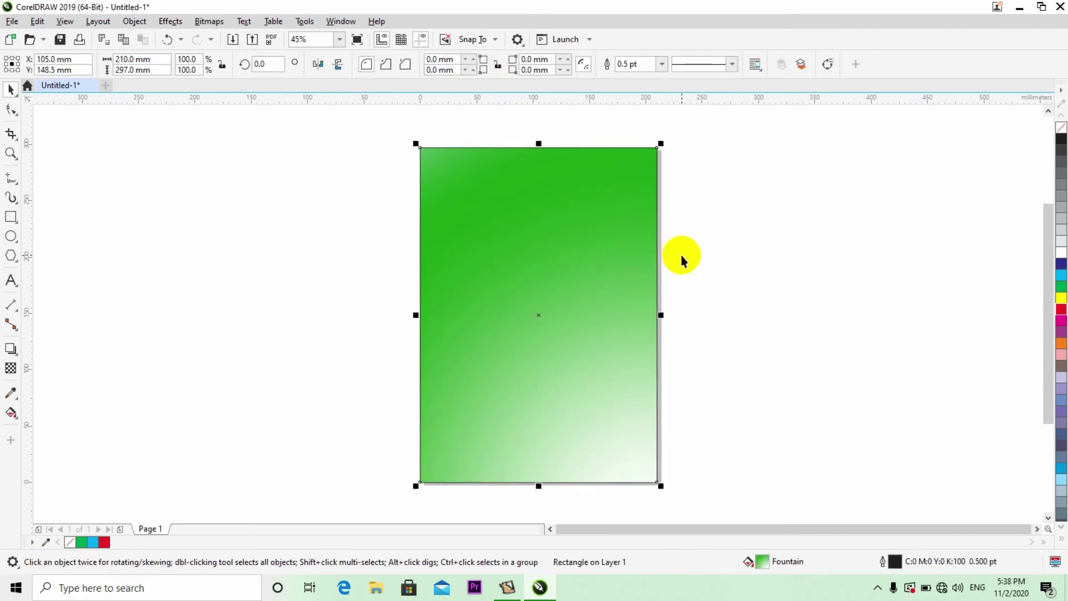
# - Duplicate the green rectangle in place and set all four corner radii of the copy to 50 mm
pyautogui.click(499, 66)
pyautogui.click(439, 60)
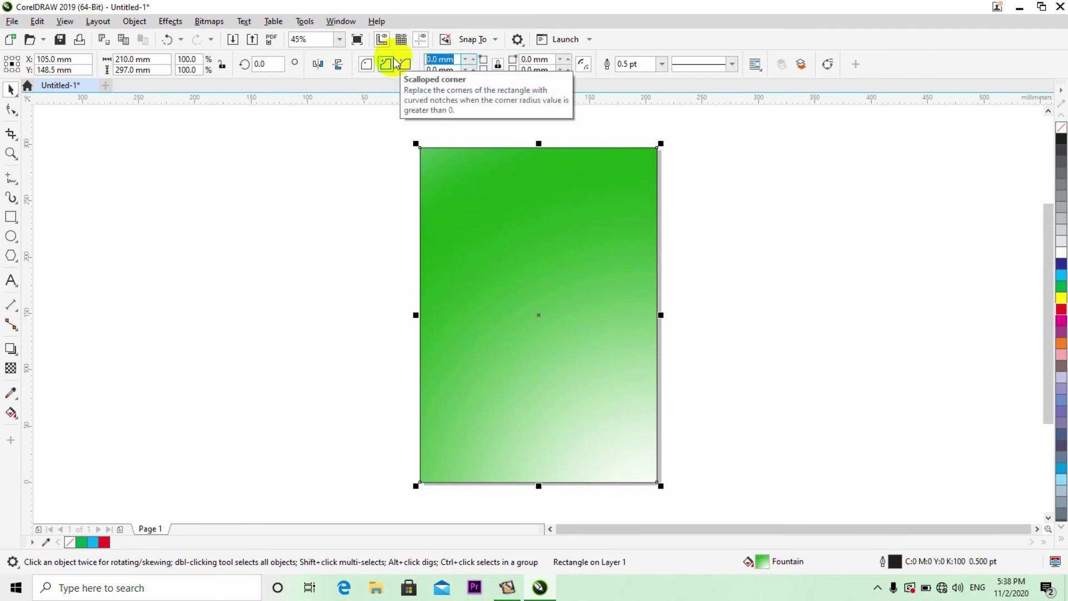
pyautogui.write('50')
pyautogui.press('Return')
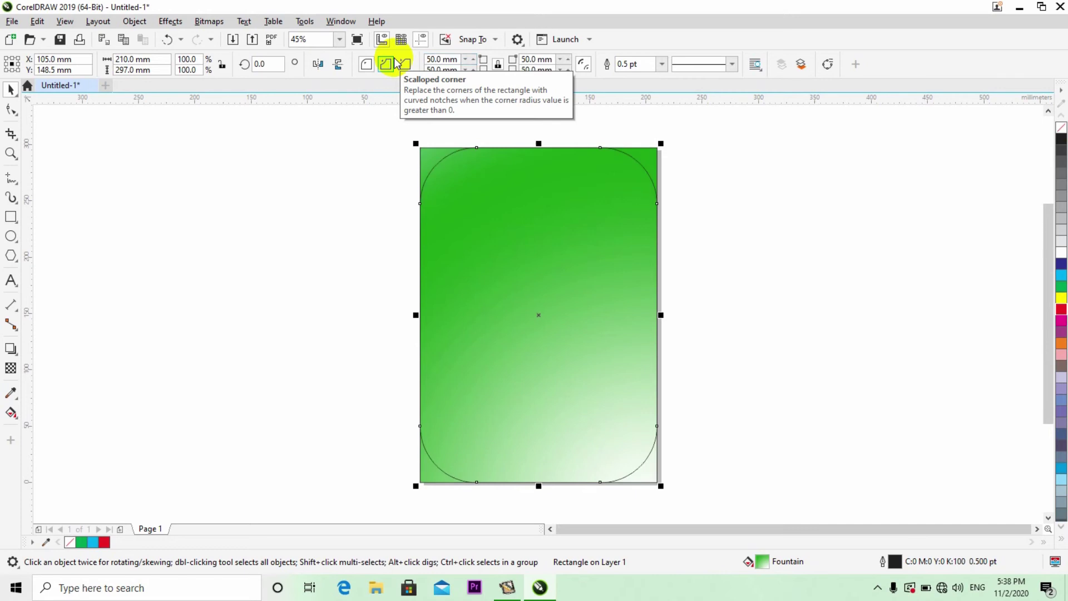
# - Fill the copy with rounded corners with solid red and remove its outline
pyautogui.click(1062, 310)
pyautogui.click(977, 149)
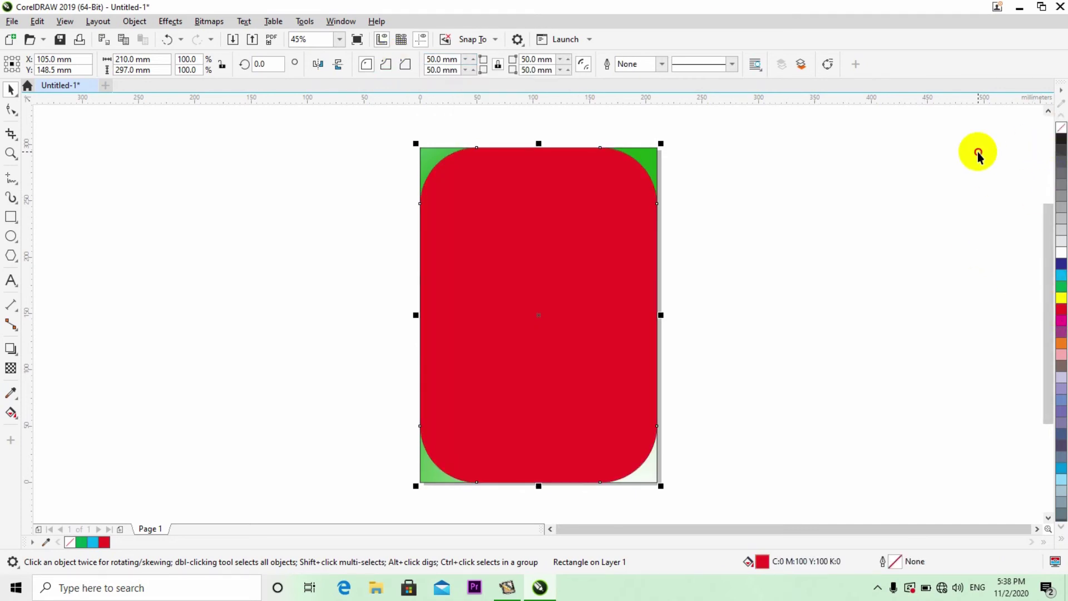
pyautogui.click(585, 265)
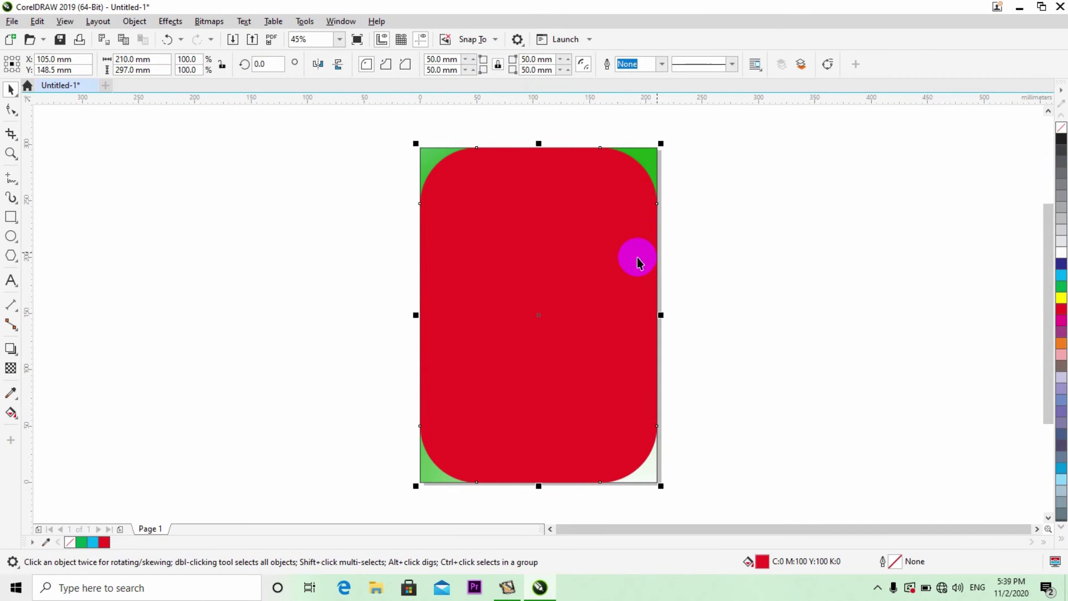
# - Try a cyan outline on the red rounded rectangle, replace it with yellow, and fill the shape with the same yellow
pyautogui.press('z')
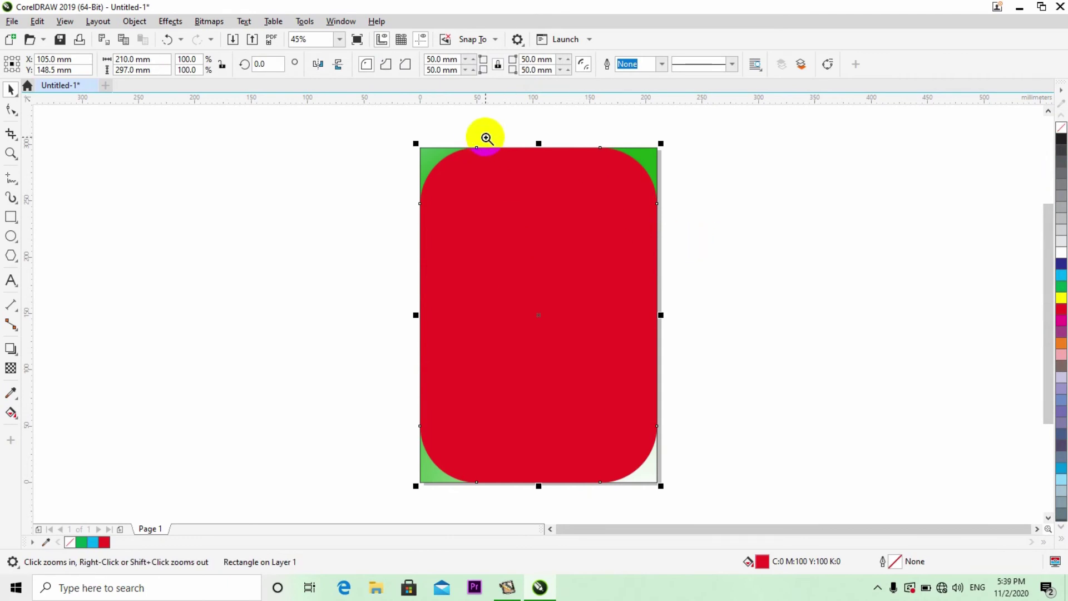
pyautogui.moveTo(474, 132); pyautogui.dragTo(574, 184)
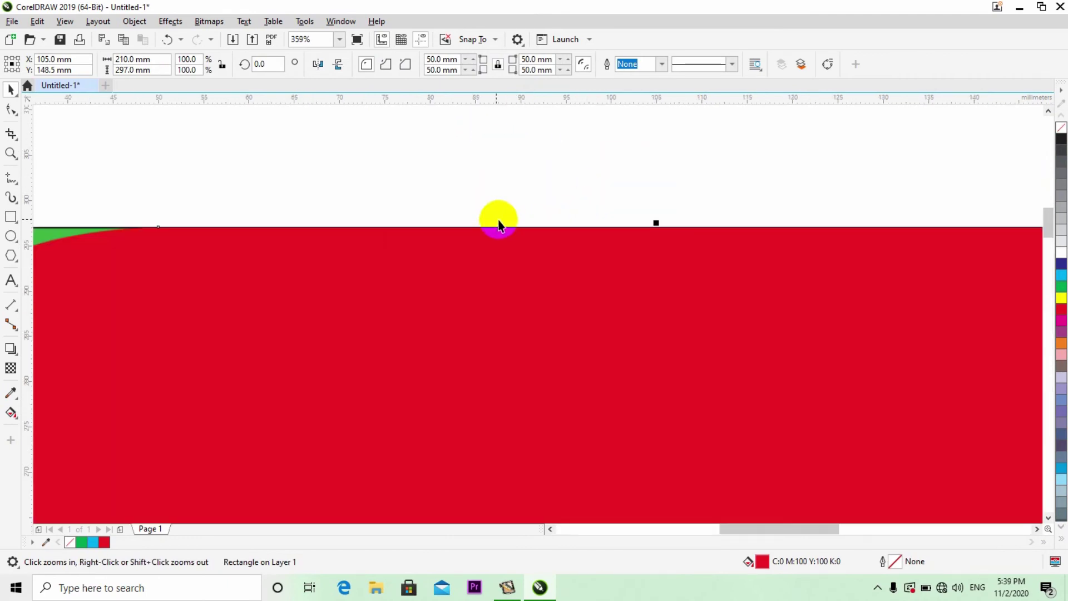
pyautogui.press('space')
pyautogui.click(491, 216)
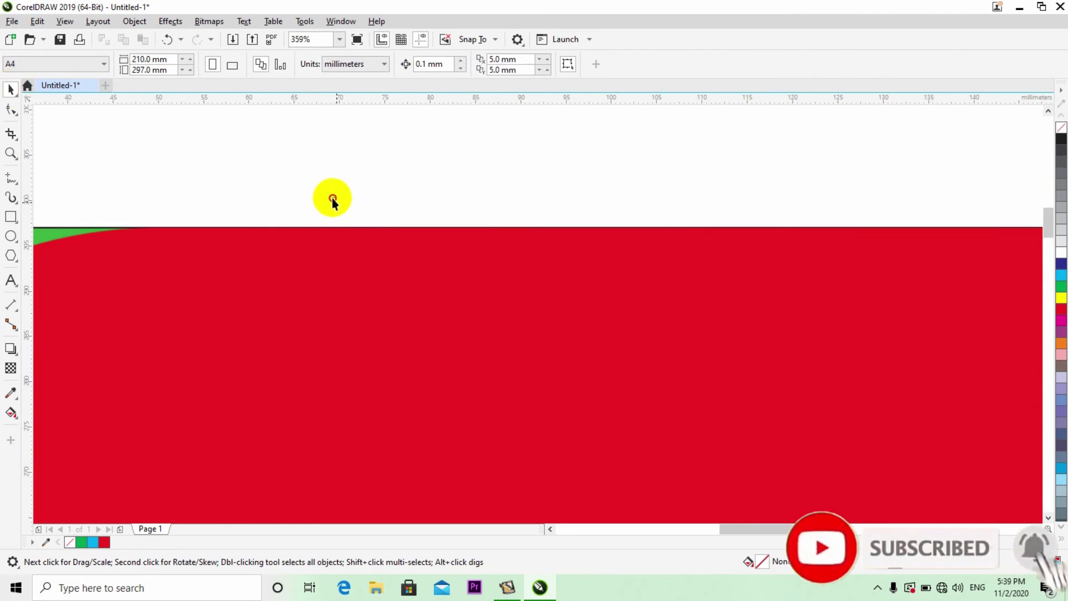
pyautogui.press('z')
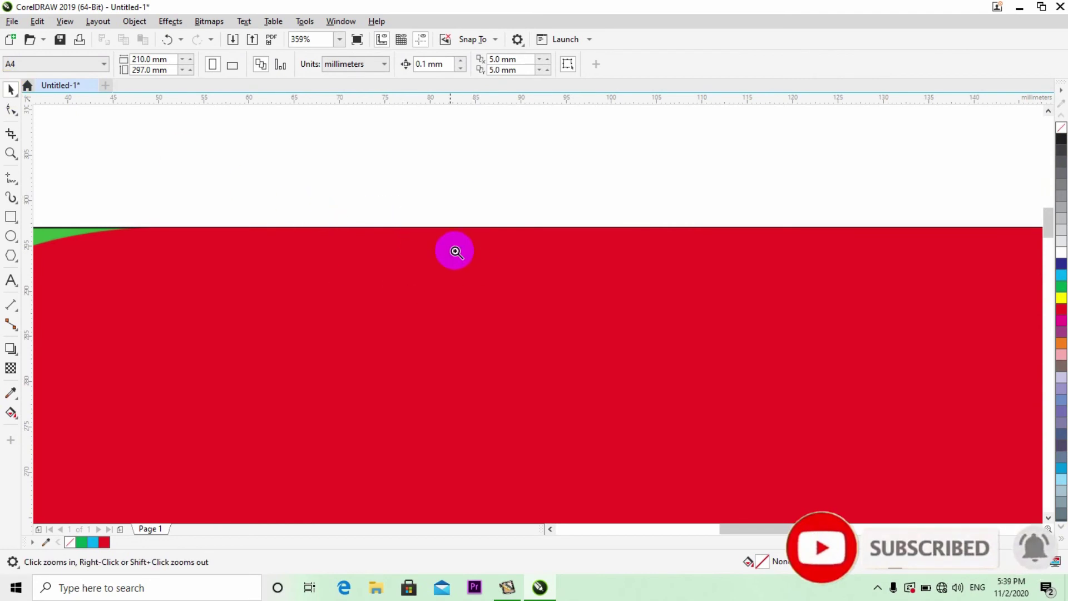
pyautogui.moveTo(426, 217); pyautogui.dragTo(486, 267)
pyautogui.moveTo(441, 167); pyautogui.dragTo(539, 231)
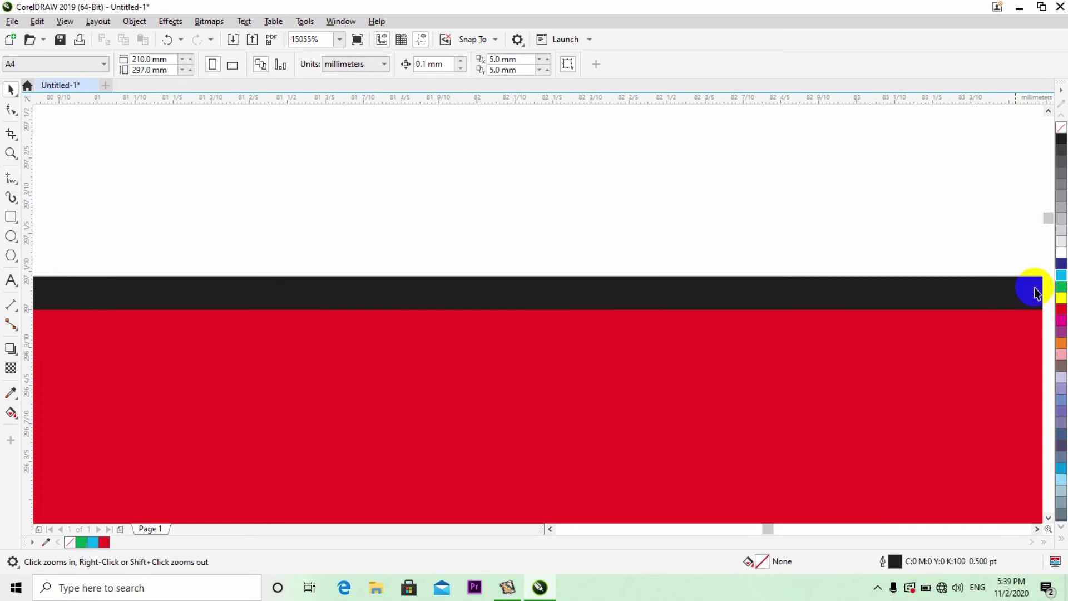
pyautogui.press('space')
pyautogui.click(777, 372)
pyautogui.rightClick(1058, 286)
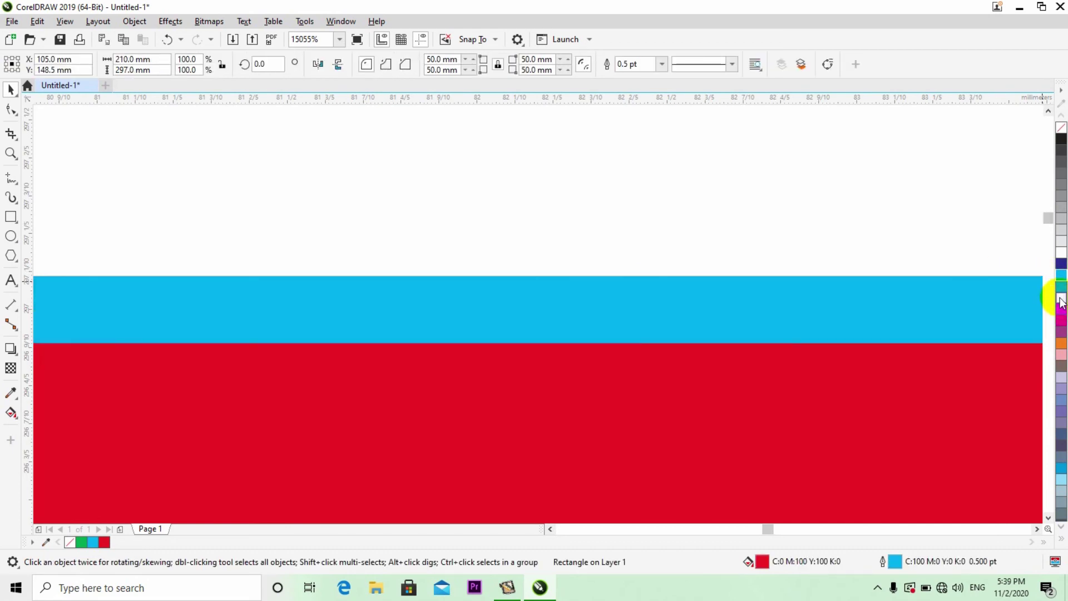
pyautogui.rightClick(1057, 298)
pyautogui.press('F4')
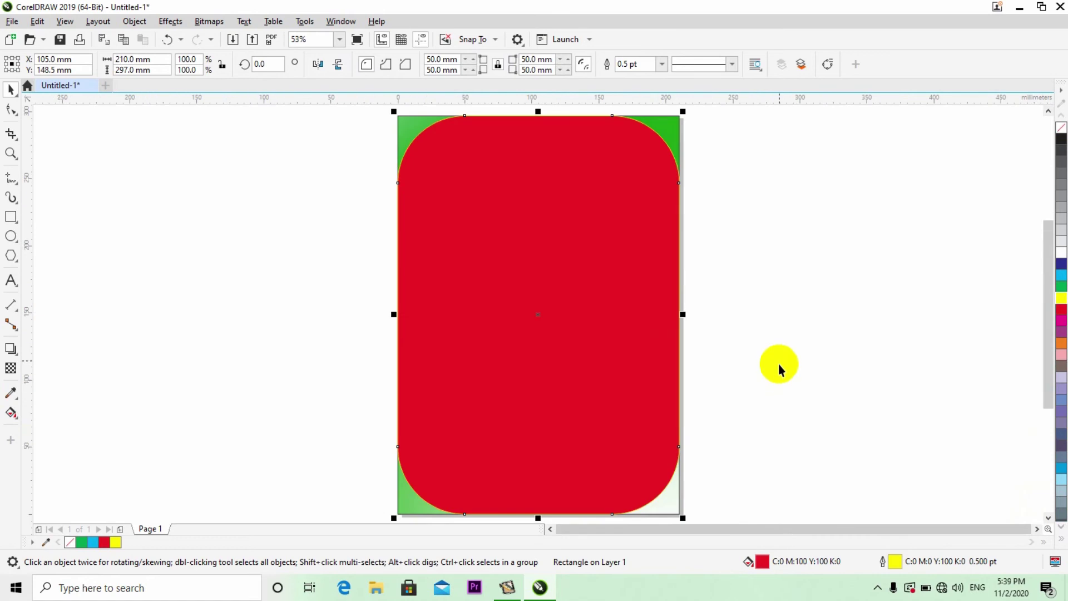
pyautogui.click(1061, 299)
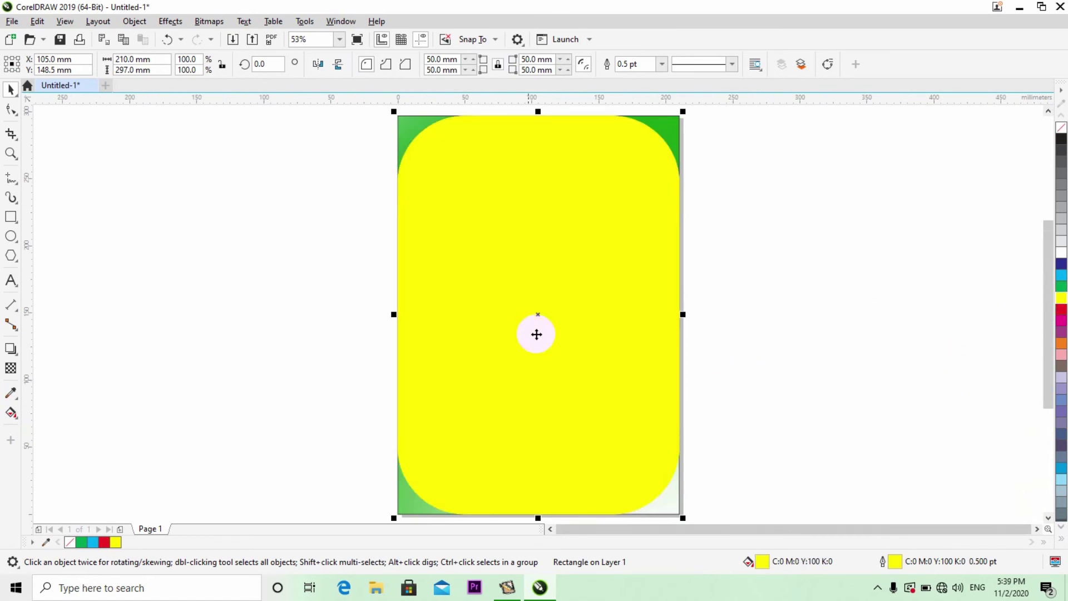
# - Delete the yellow rounded rectangle and the green fountain-filled rectangle to clear the page
pyautogui.press('Delete')
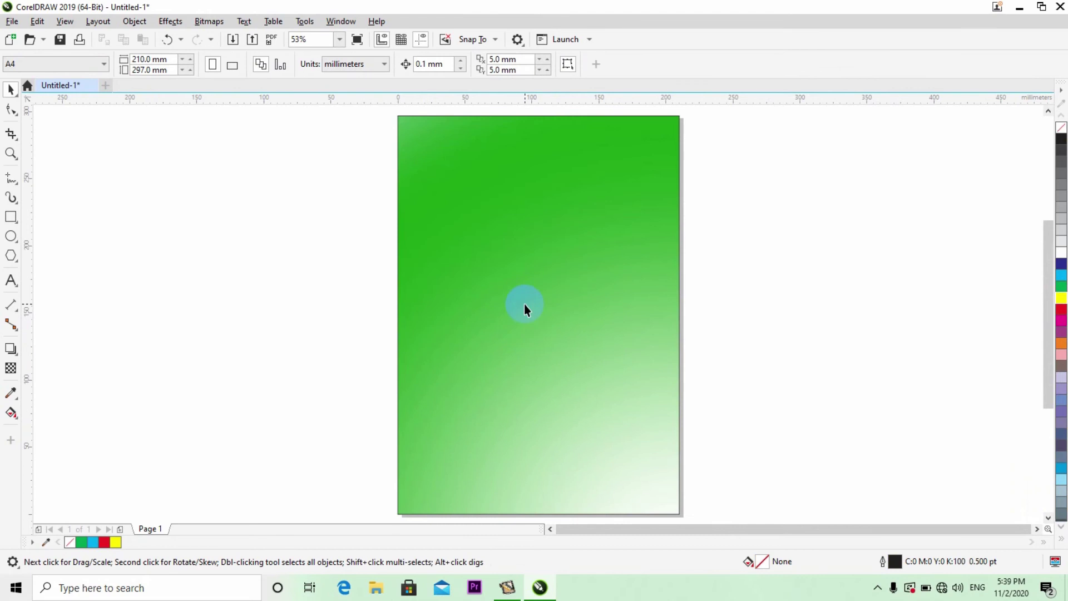
pyautogui.click(525, 308)
pyautogui.press('Delete')
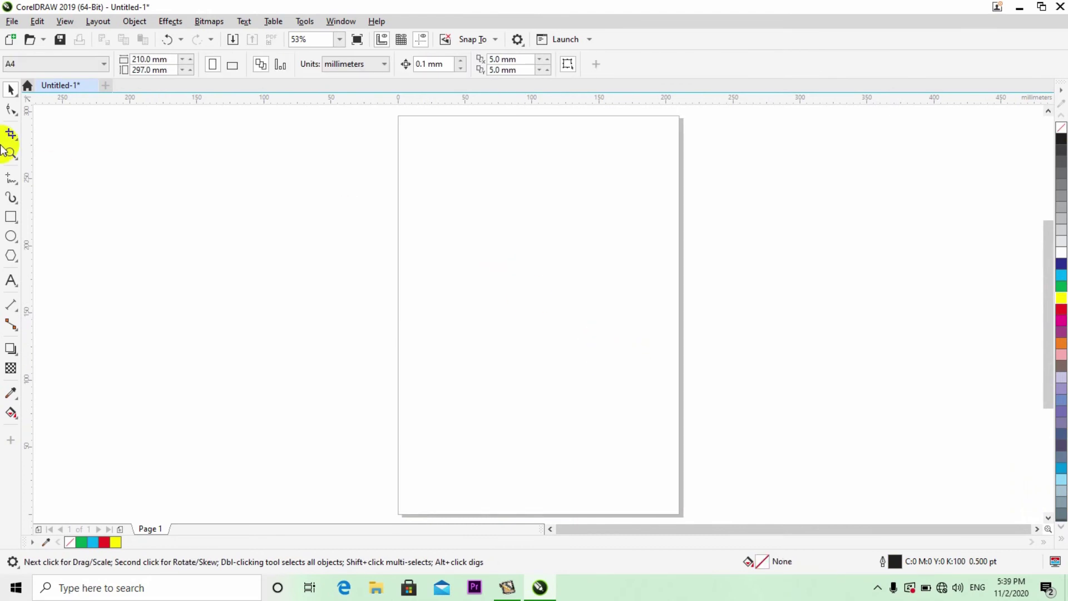
# - Switch the A4 page to landscape orientation and set the drawing units to inches
pyautogui.click(232, 64)
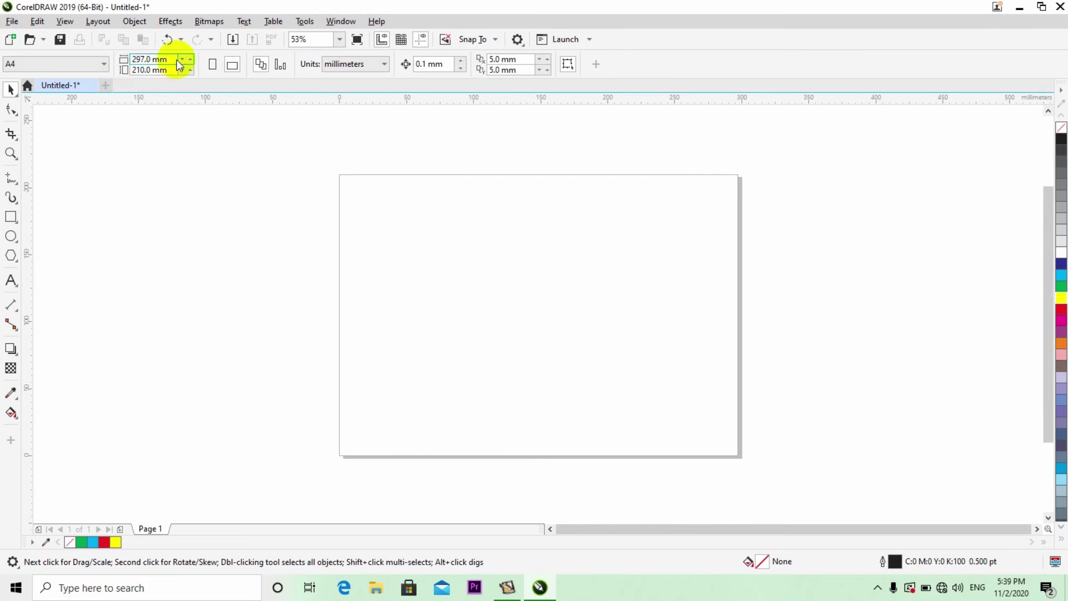
pyautogui.click(370, 65)
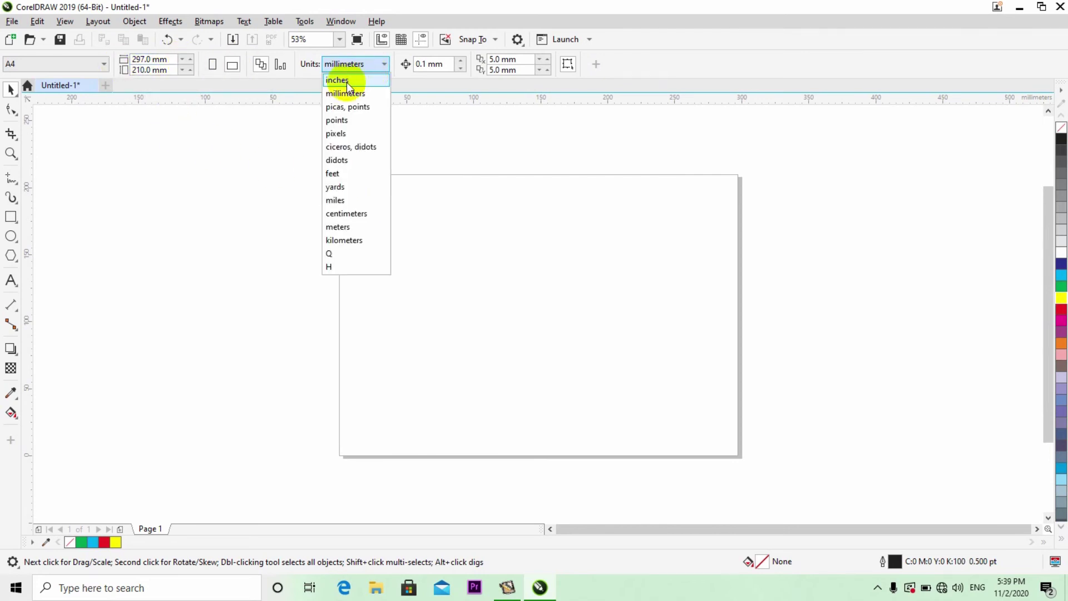
pyautogui.click(346, 82)
# - Set the page size to 7 inches wide and 2 inches high
pyautogui.click(164, 59)
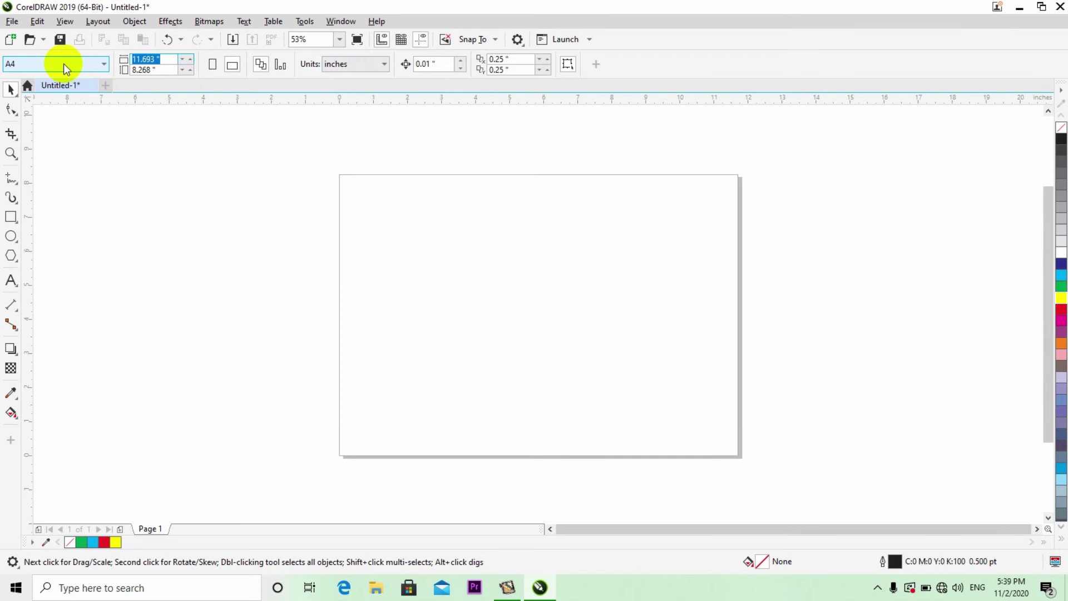
pyautogui.press('BackSpace')
pyautogui.write('7')
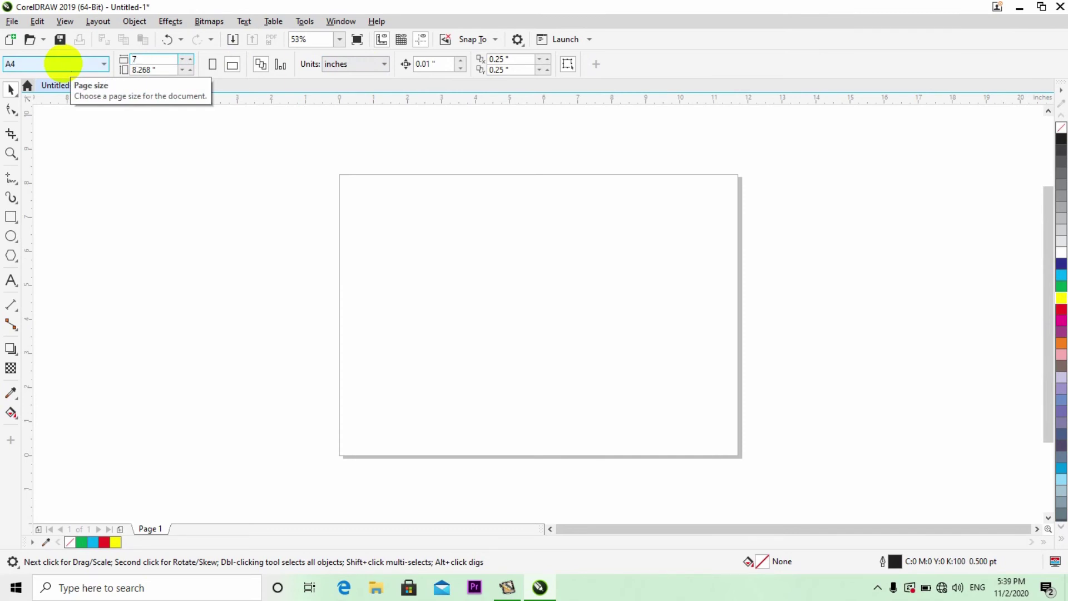
pyautogui.press('Tab')
pyautogui.write('2')
pyautogui.press('Return')
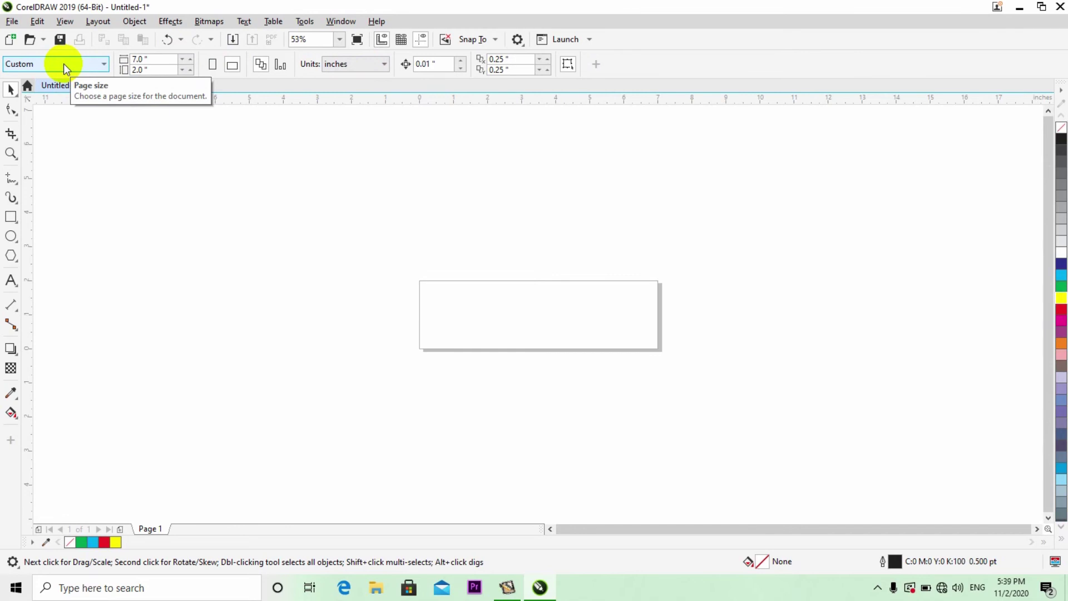
pyautogui.hotkey('shift', 'F4')
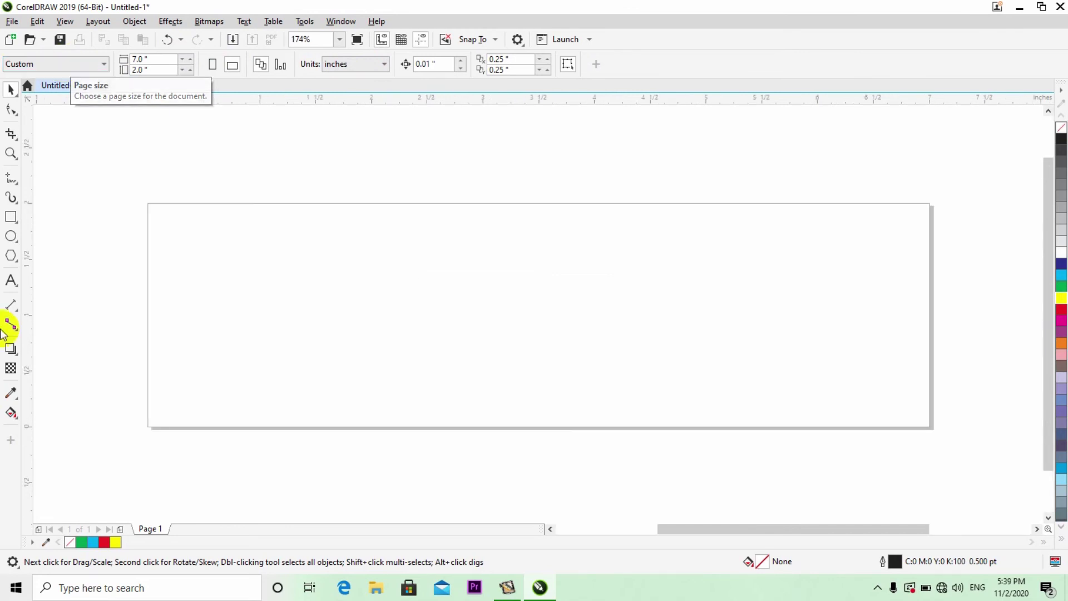
# - Create a page-sized rectangle and fill it with dark blue (C:100 M:100 Y:0 K:0)
pyautogui.doubleClick(11, 220)
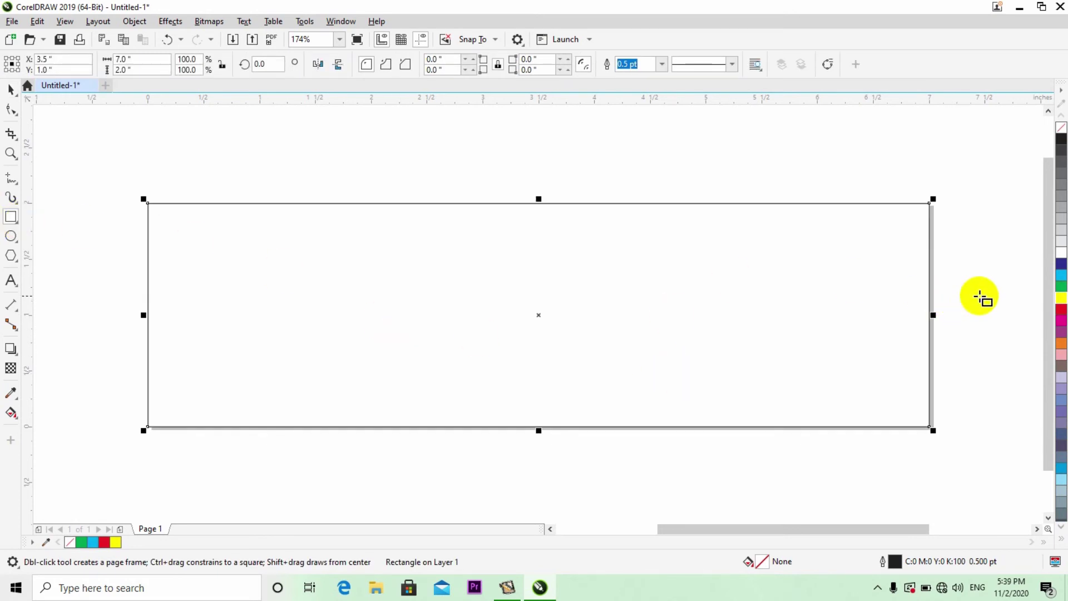
pyautogui.click(1059, 265)
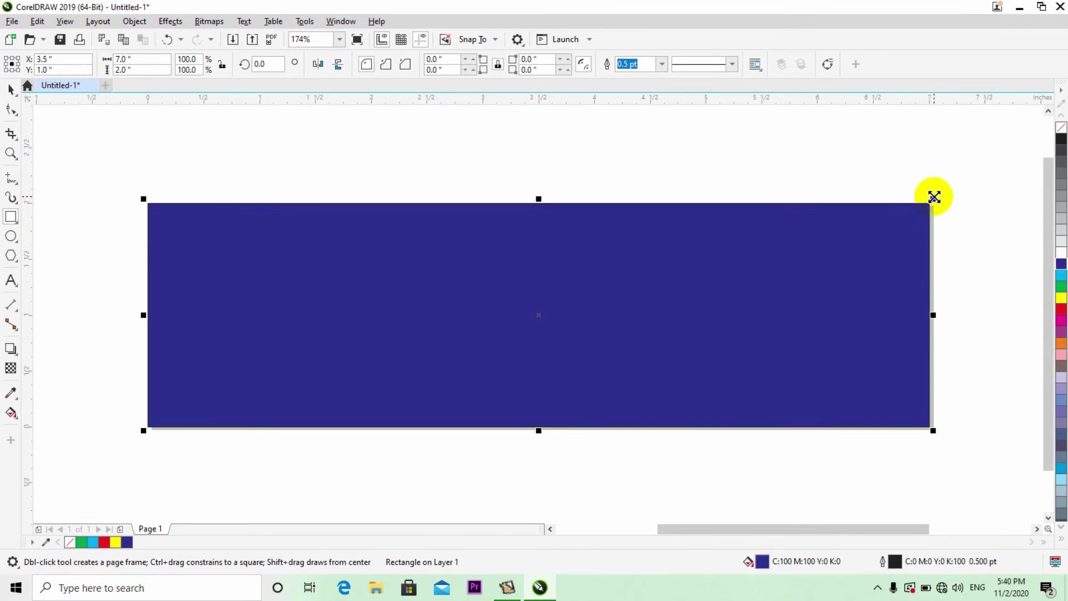
# - Make a smaller copy of the blue rectangle inside it, about 6.75 by 1.84 inches, and fill the copy with white
pyautogui.moveTo(934, 195); pyautogui.dragTo(924, 205)
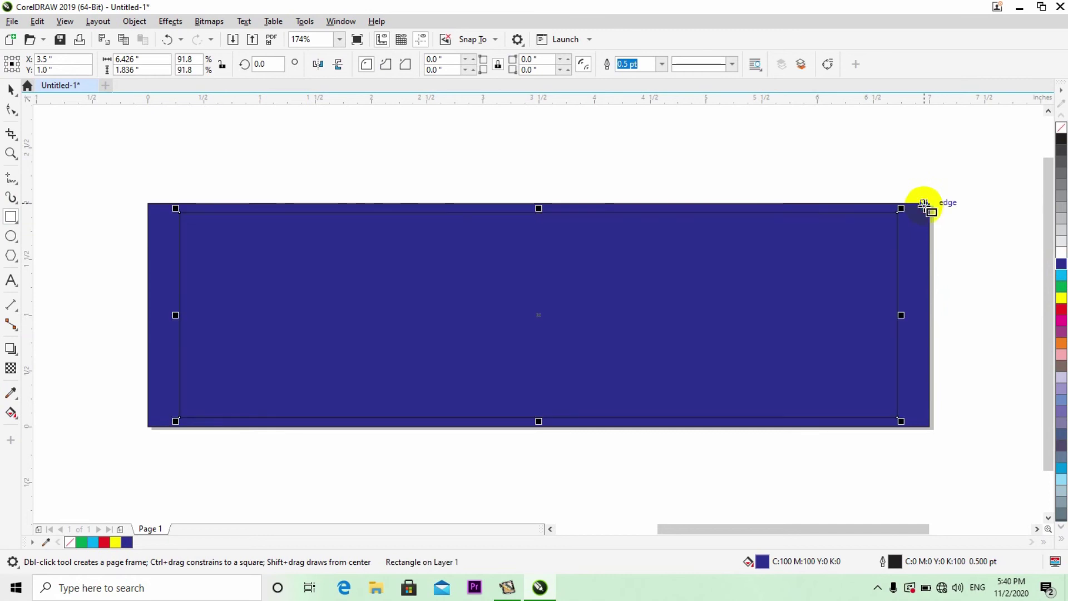
pyautogui.moveTo(901, 315); pyautogui.dragTo(920, 311)
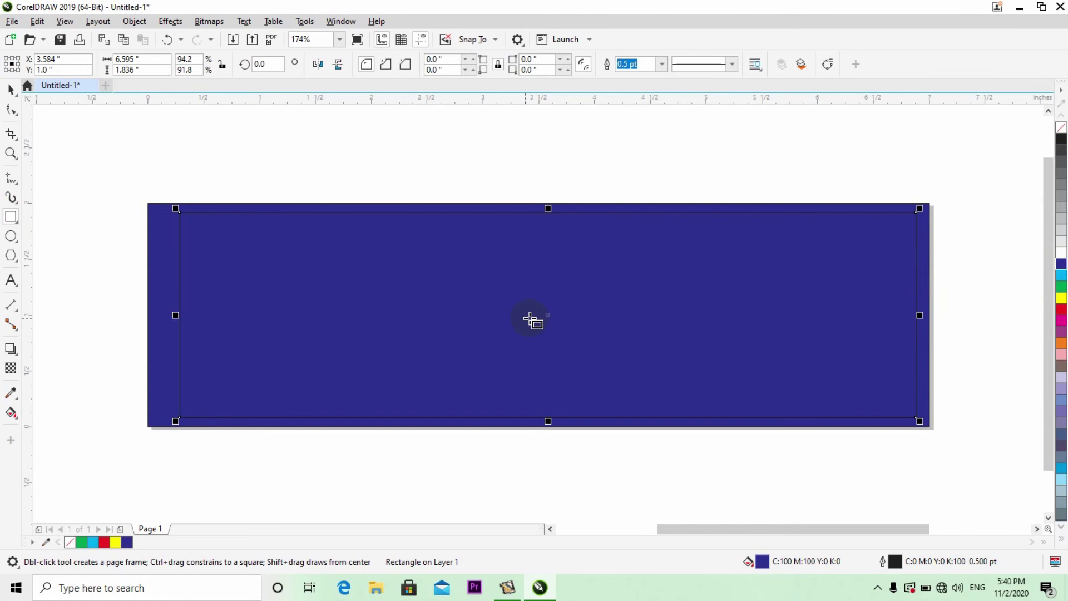
pyautogui.moveTo(175, 315)
pyautogui.mouseDown()
pyautogui.moveTo(148, 315)
pyautogui.moveTo(160, 317)
pyautogui.mouseUp()
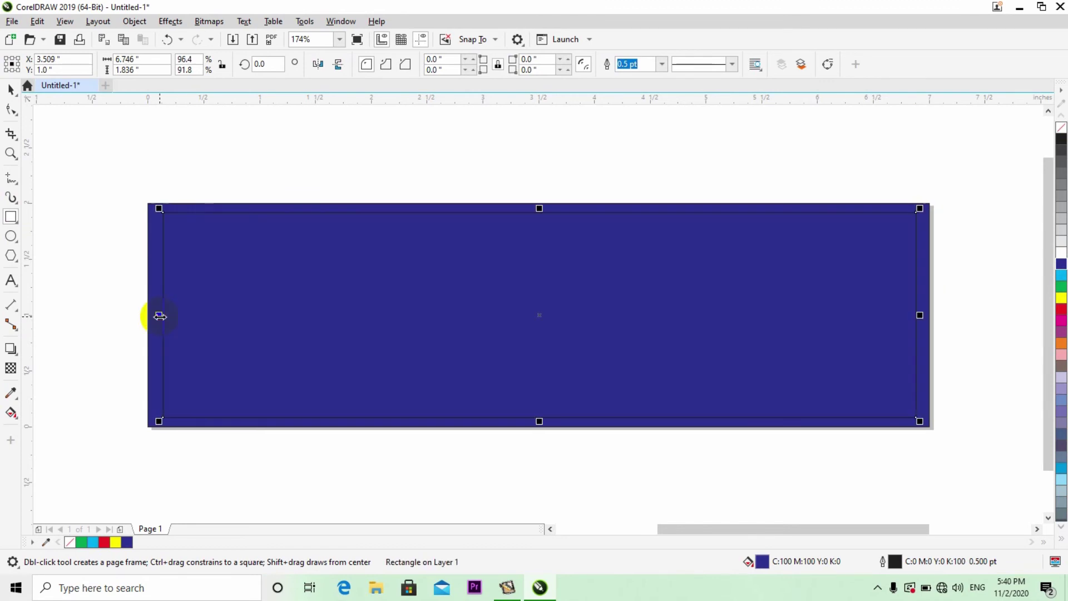
pyautogui.click(1062, 253)
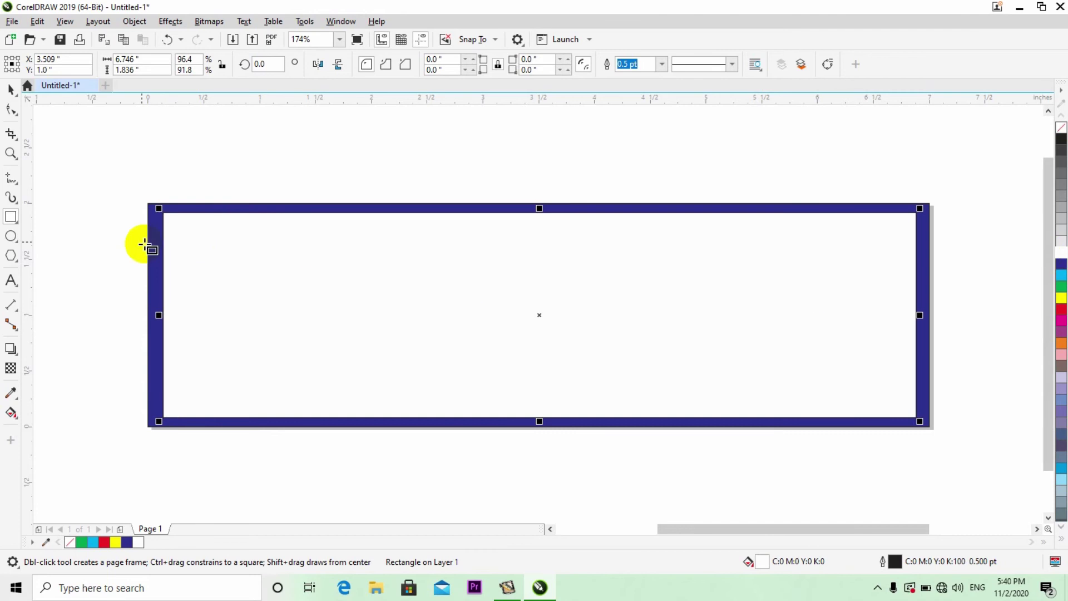
# - Pull the white rectangle's top and bottom edges inward to a height of about 1.68 inches
pyautogui.click(11, 89)
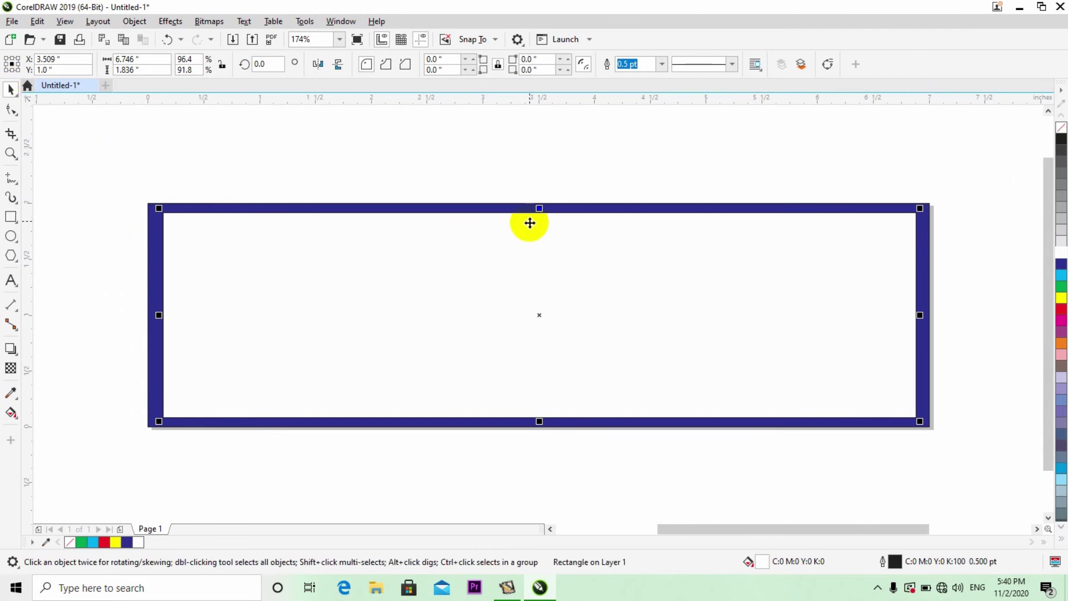
pyautogui.moveTo(539, 208); pyautogui.dragTo(542, 217)
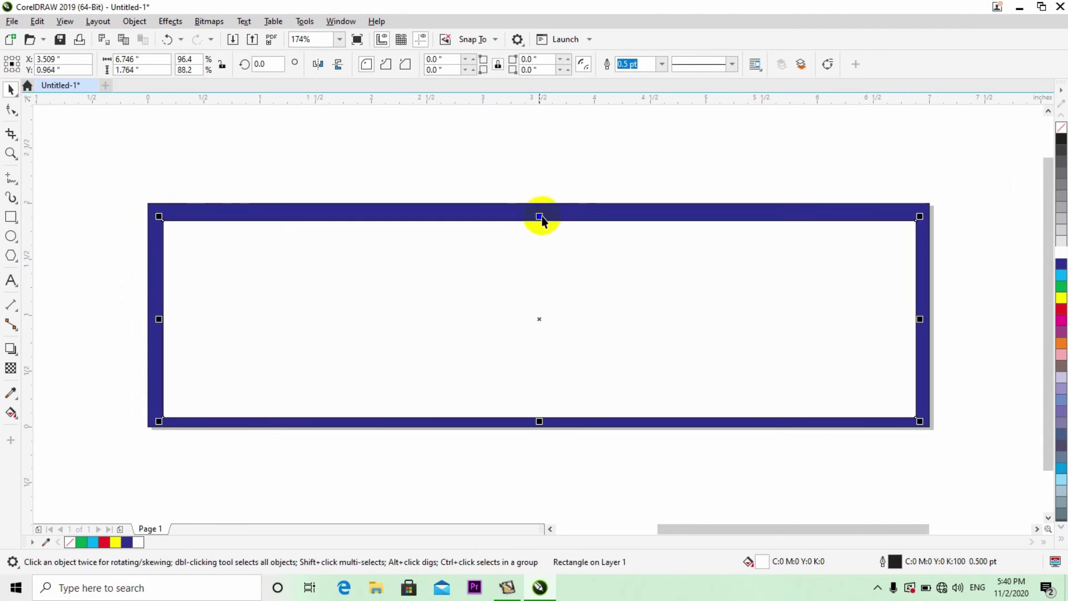
pyautogui.moveTo(539, 423); pyautogui.dragTo(537, 411)
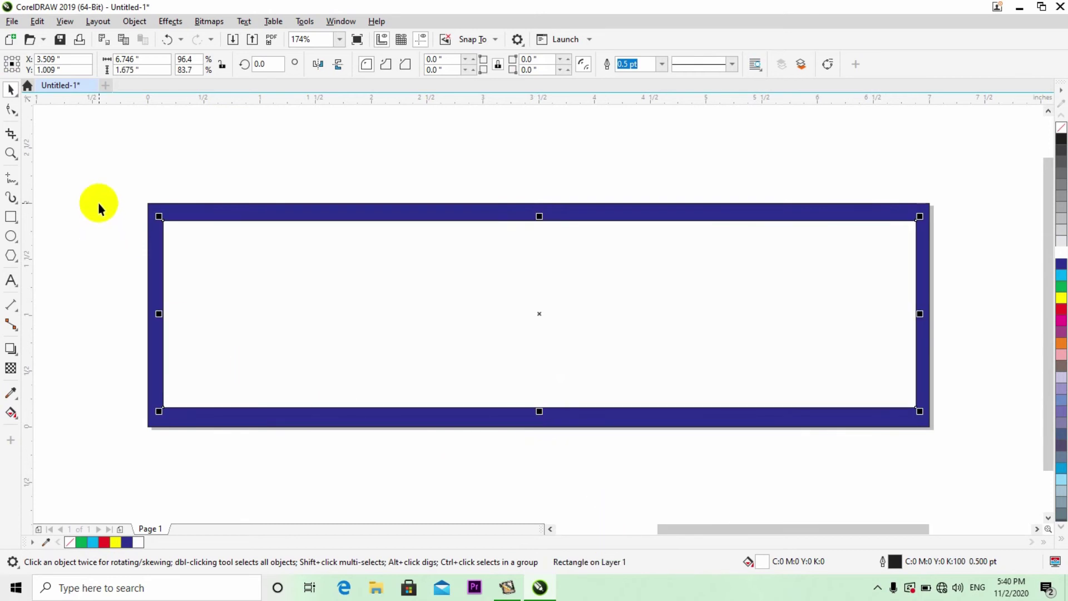
# - Select both the blue and white rectangles and remove their black outlines
pyautogui.hotkey('shift', 'F2')
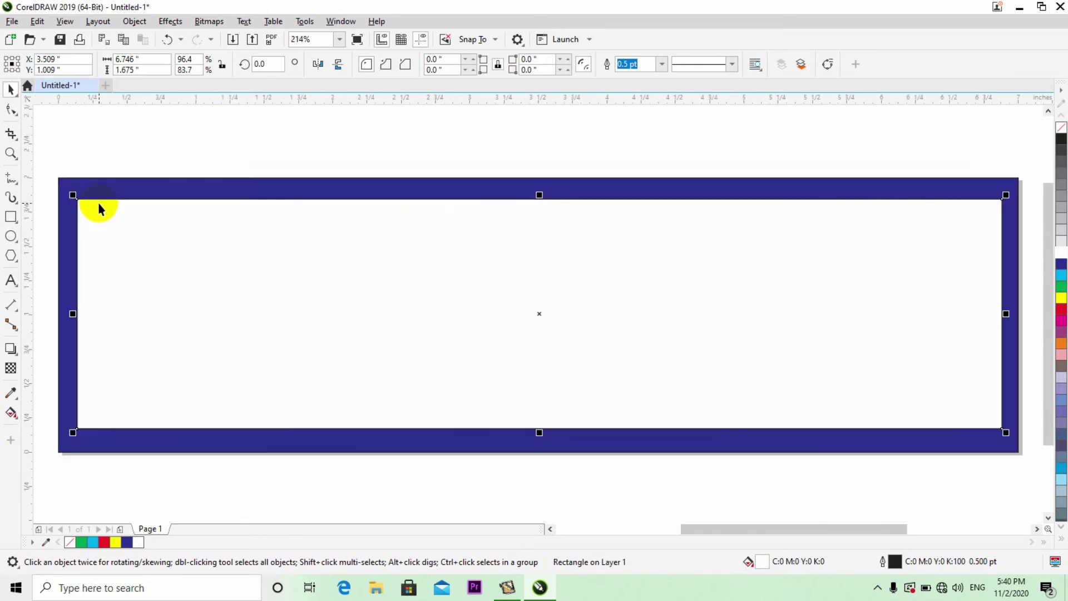
pyautogui.click(44, 154)
pyautogui.press('z')
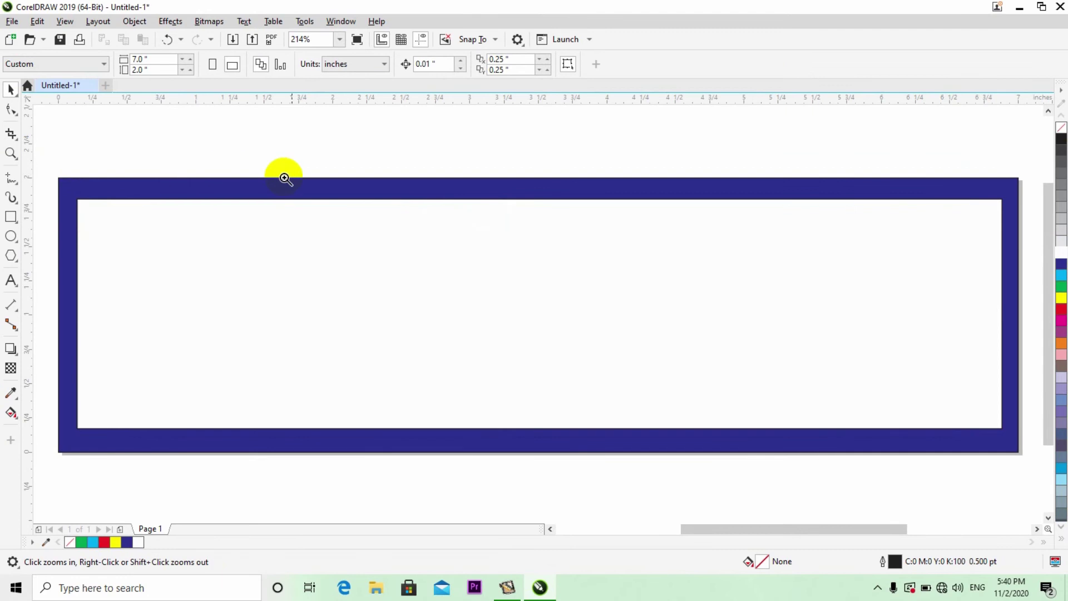
pyautogui.moveTo(291, 162); pyautogui.dragTo(498, 409)
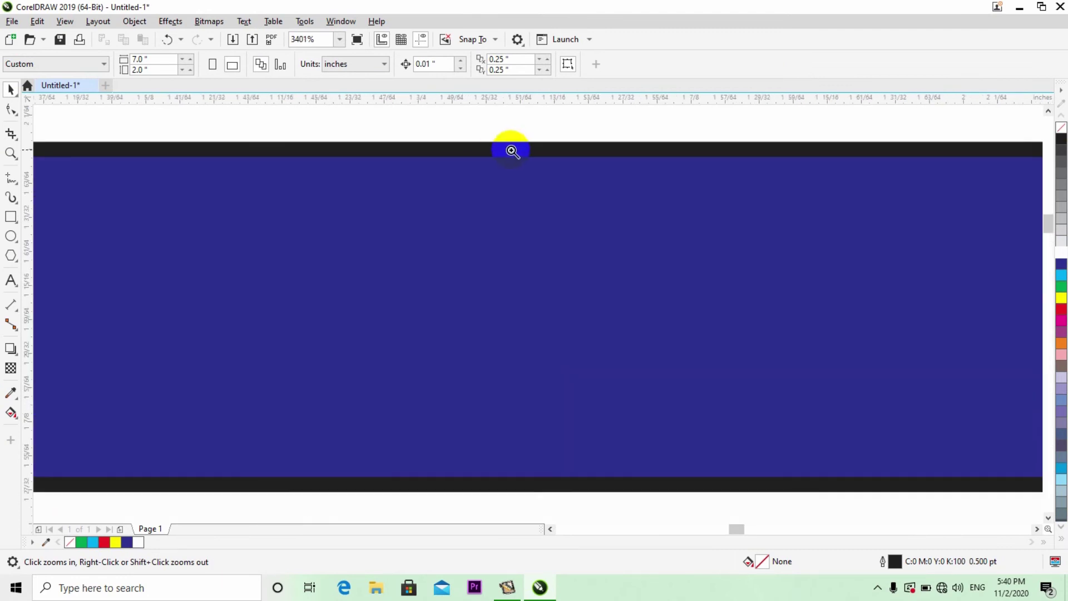
pyautogui.click(11, 89)
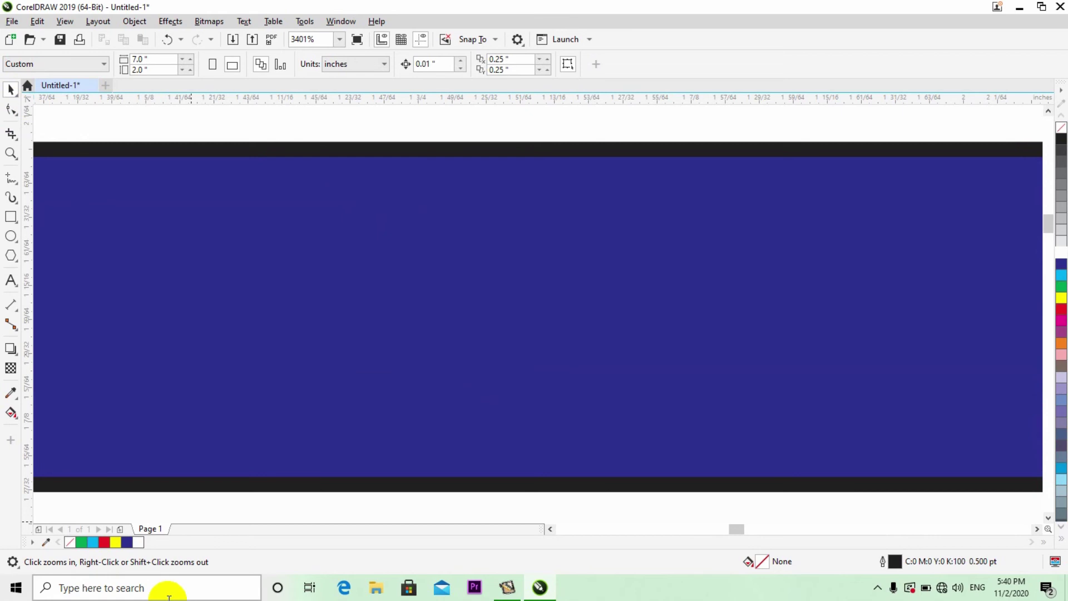
pyautogui.hotkey('ctrl', 'a')
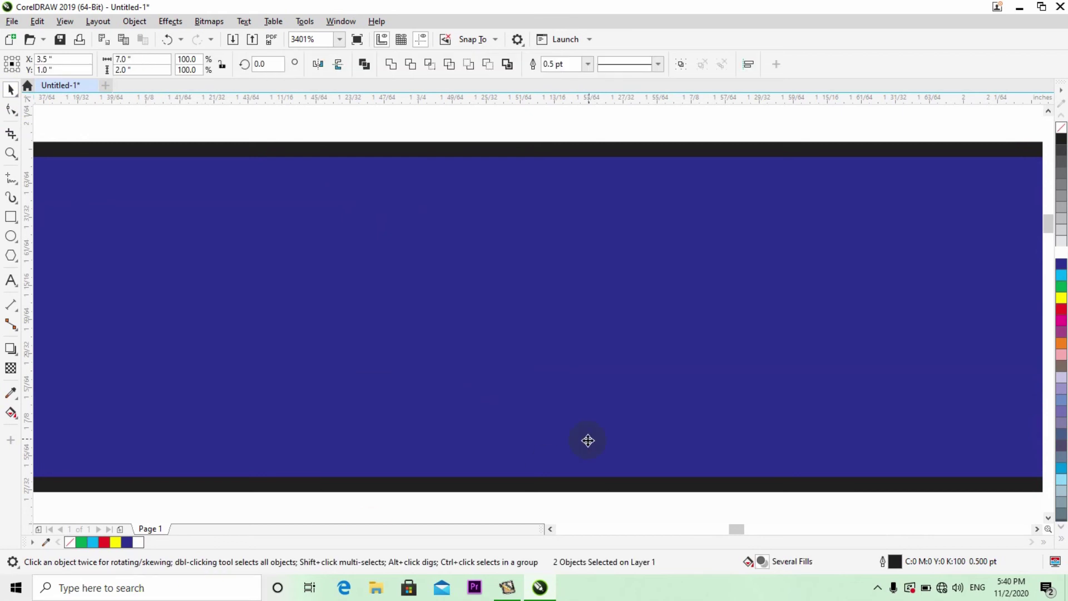
pyautogui.click(1062, 127)
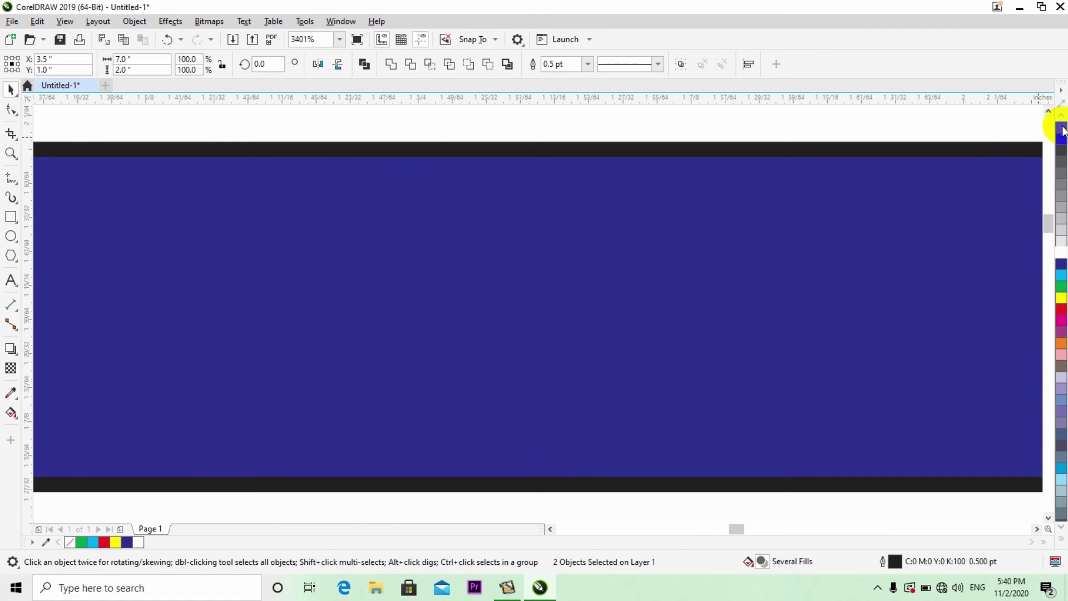
pyautogui.rightClick(1063, 129)
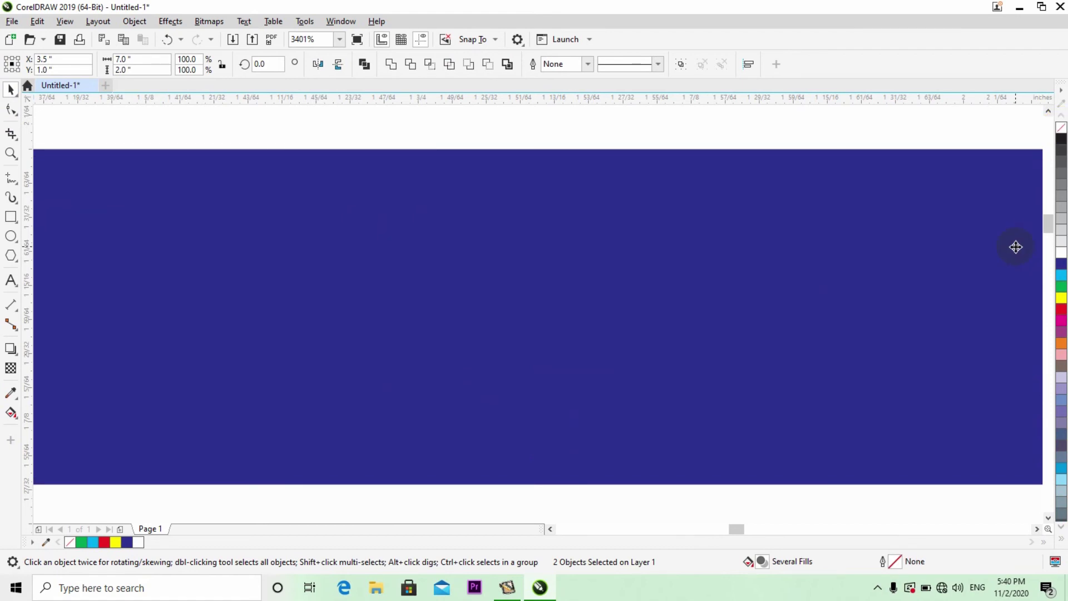
pyautogui.press('F4')
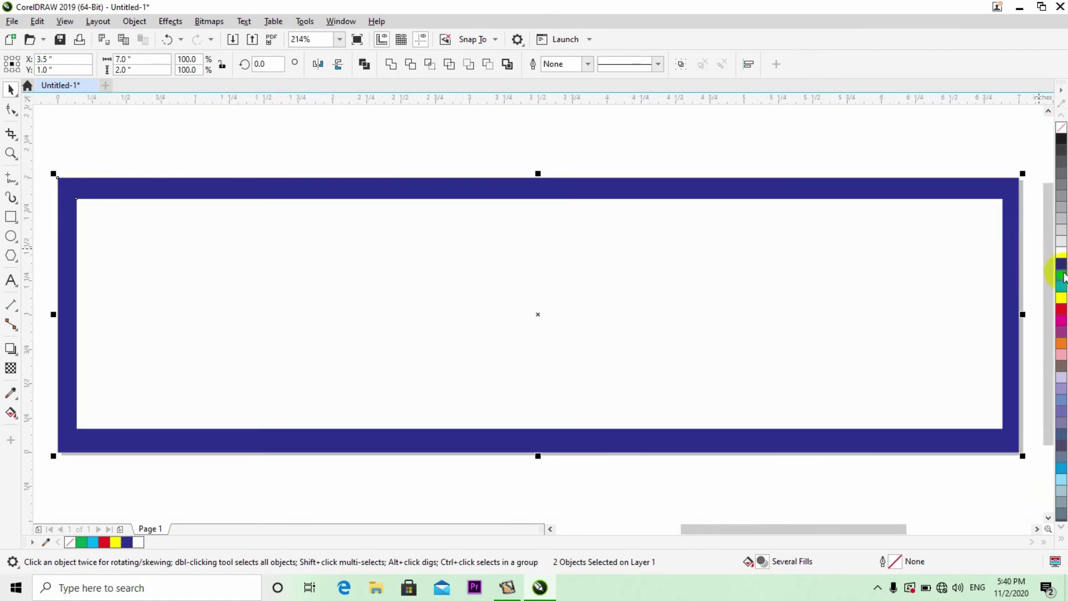
# - Try a green outline (C:100 M:0 Y:100 K:0) on both rectangles and remove it again
pyautogui.rightClick(1062, 283)
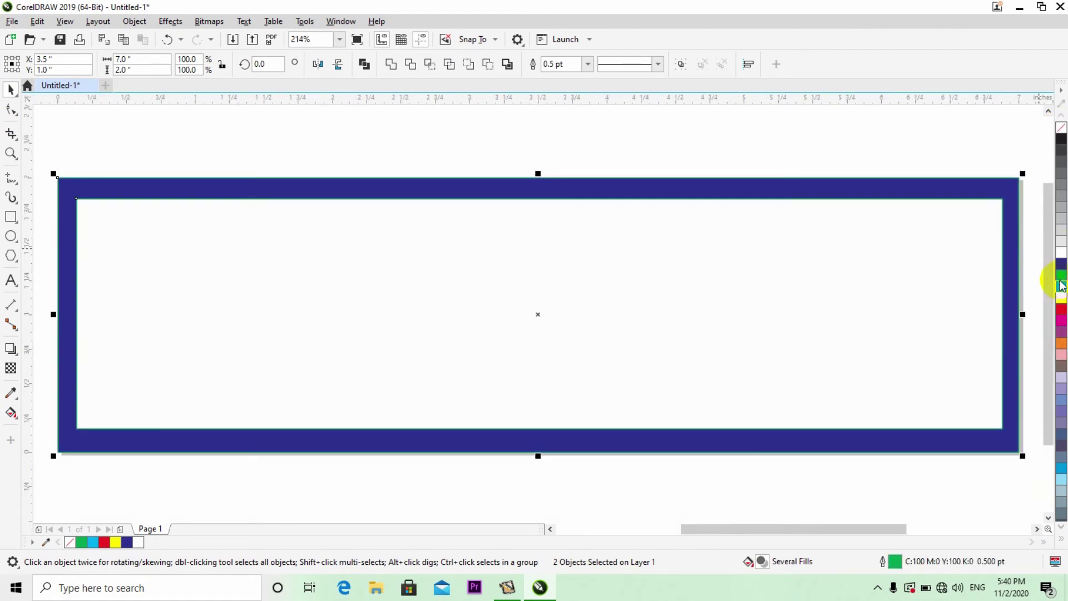
pyautogui.press('z')
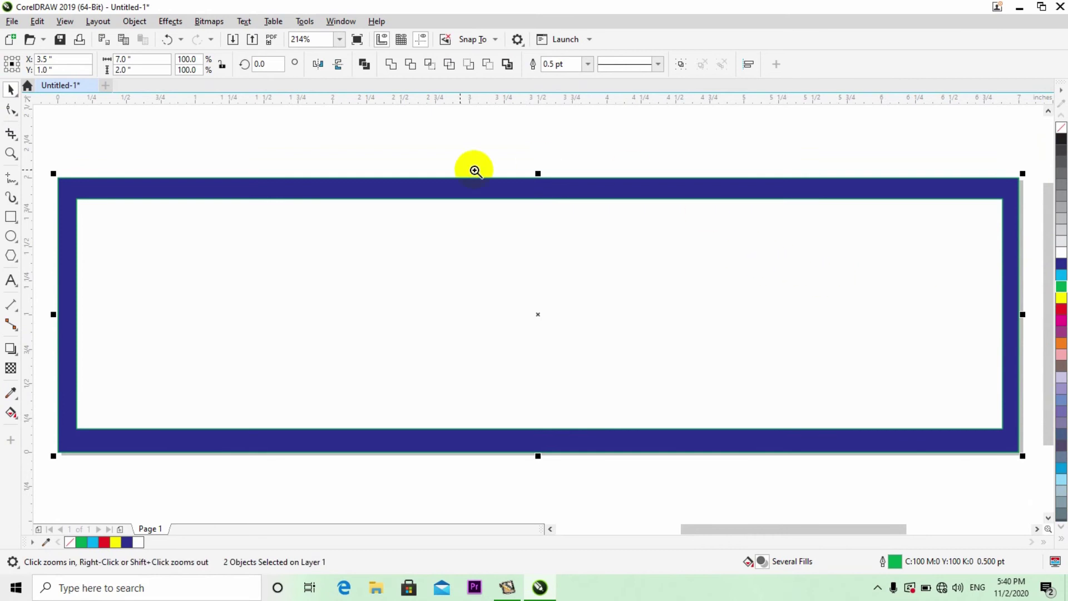
pyautogui.moveTo(475, 170); pyautogui.dragTo(548, 216)
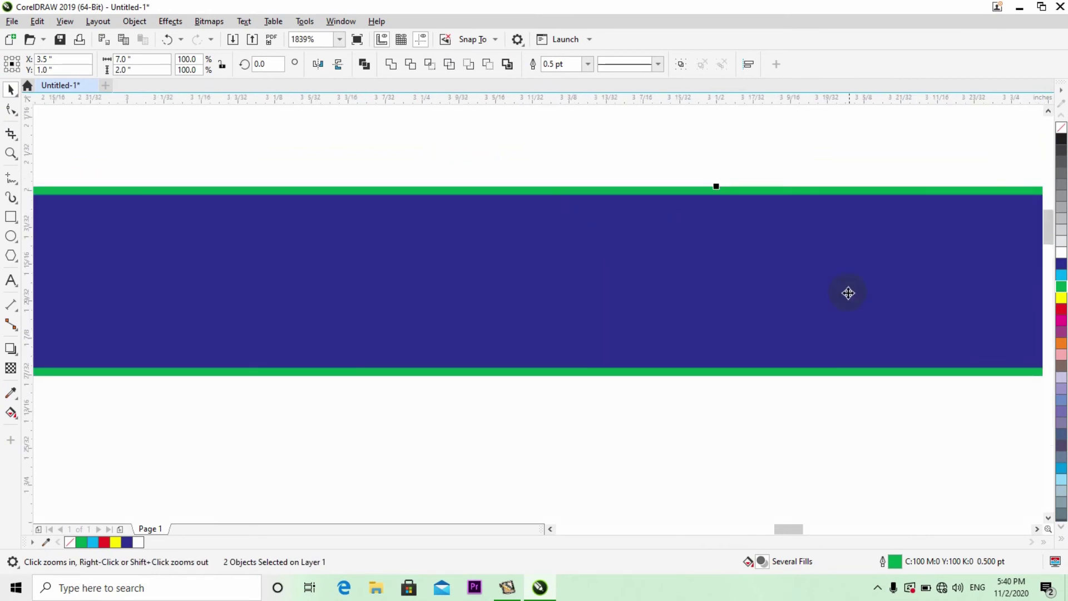
pyautogui.rightClick(1063, 129)
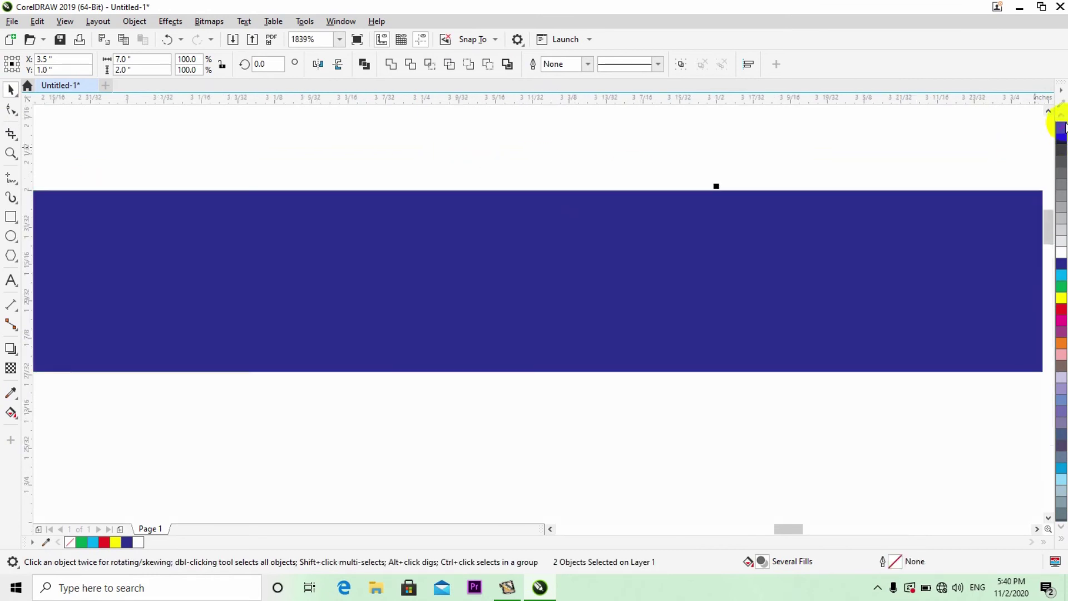
pyautogui.press('F4')
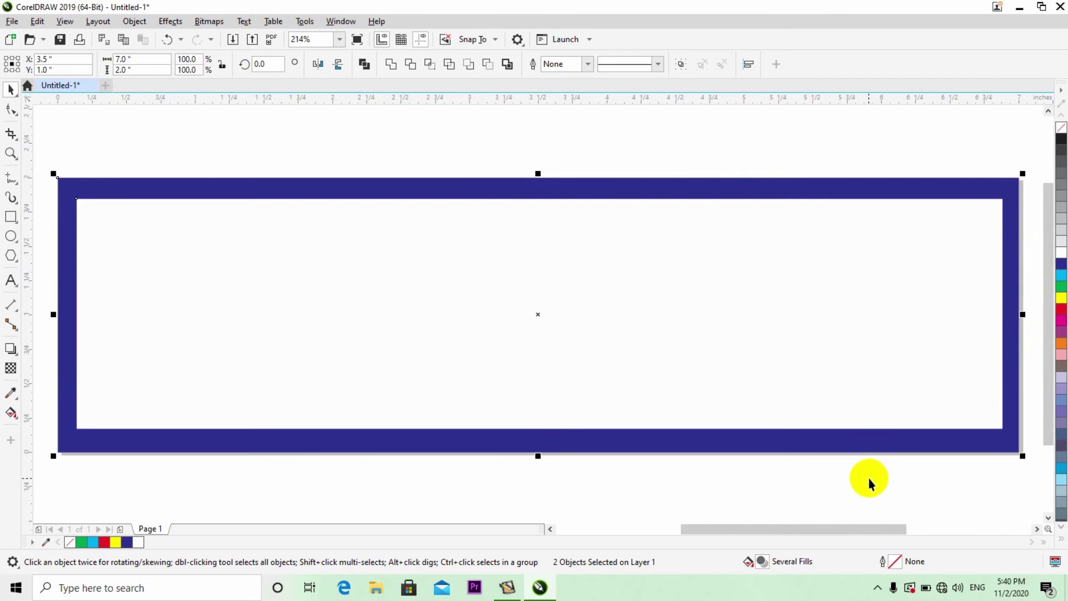
# - Group the blue frame and white panel rectangles
pyautogui.hotkey('ctrl', 'g')
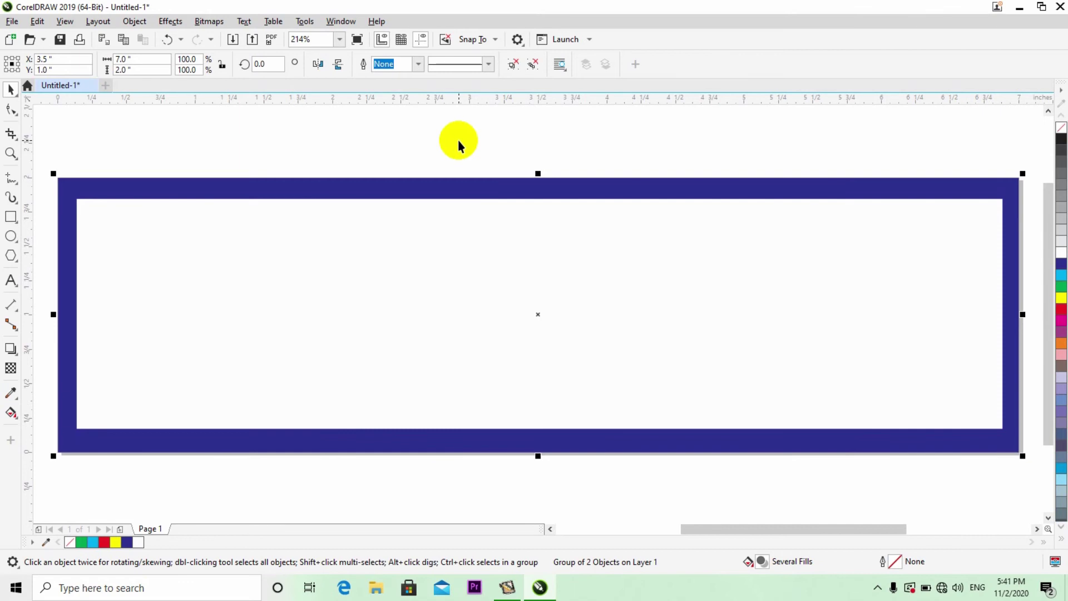
# - Insert the Asia-Australia globe glyph from the Webdings font near the middle of the white panel
pyautogui.hotkey('ctrl', 'F11')
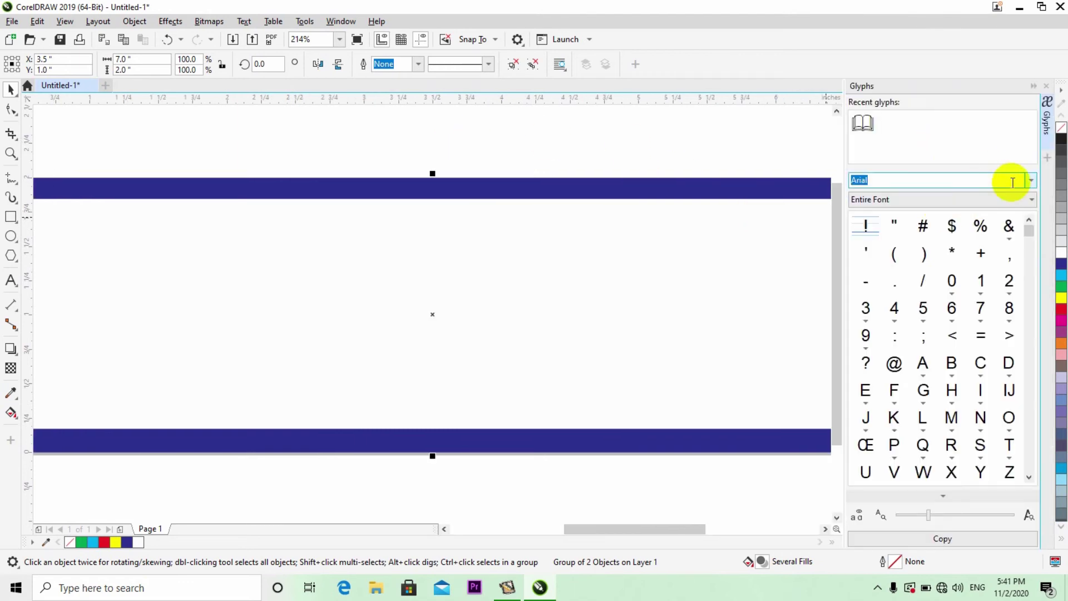
pyautogui.click(1031, 181)
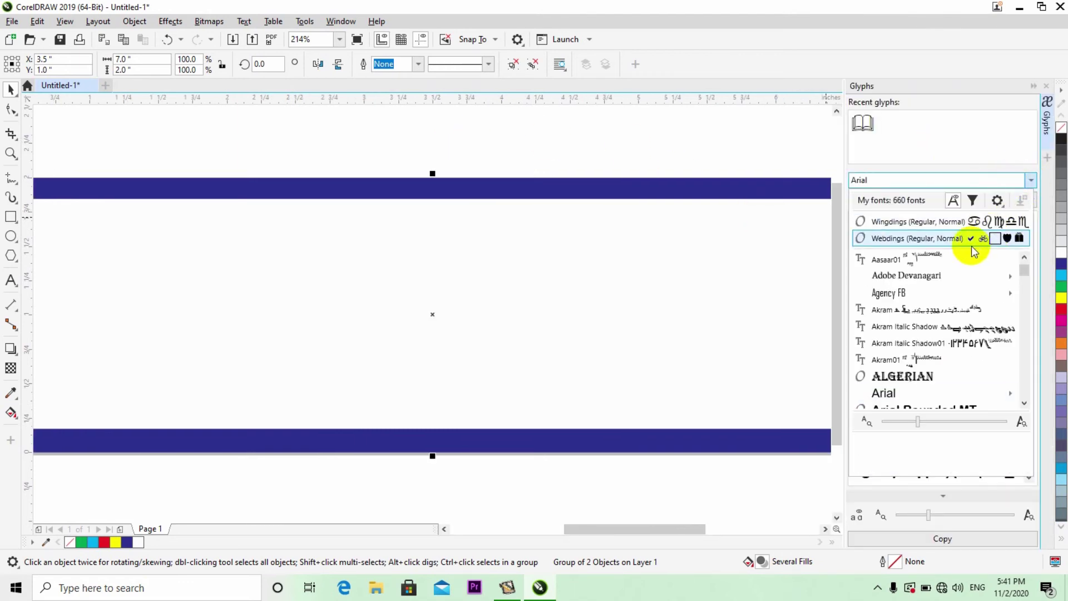
pyautogui.click(933, 229)
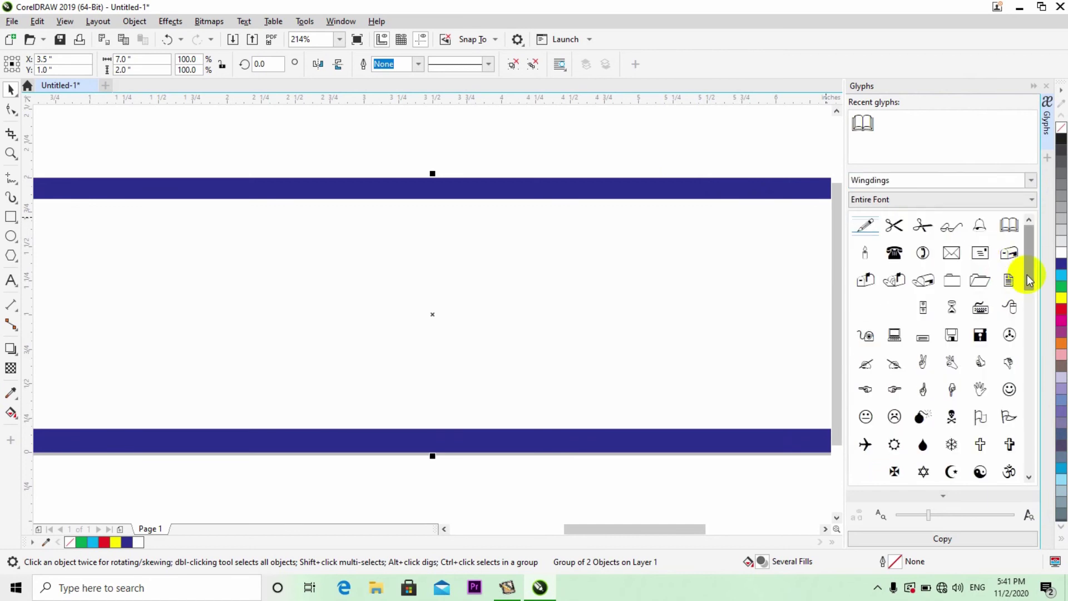
pyautogui.moveTo(1028, 259)
pyautogui.mouseDown()
pyautogui.moveTo(1033, 296)
pyautogui.moveTo(1028, 241)
pyautogui.moveTo(1034, 248)
pyautogui.mouseUp()
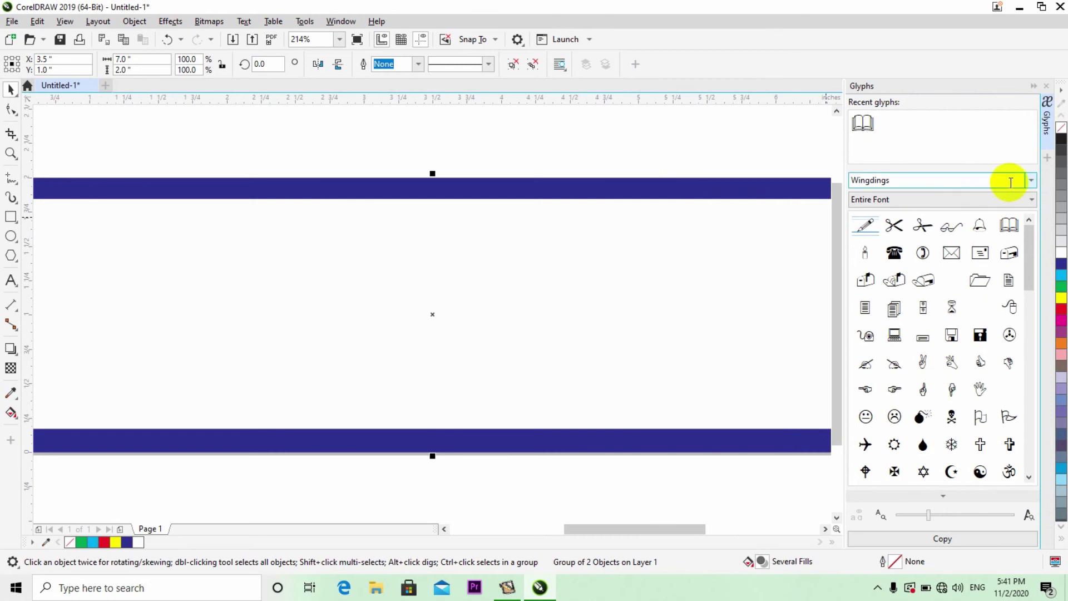
pyautogui.click(1032, 181)
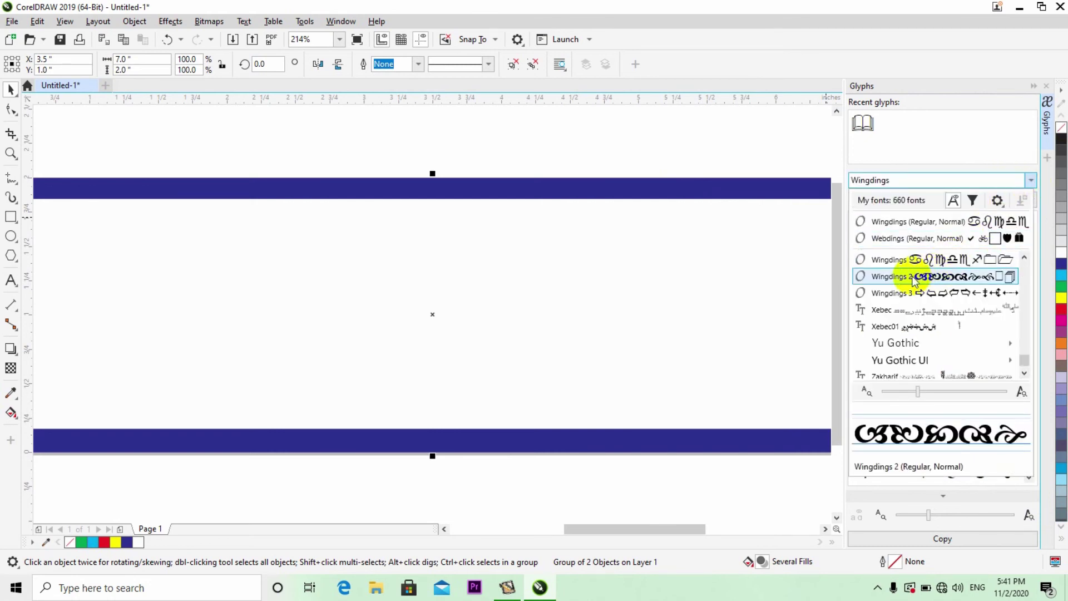
pyautogui.click(917, 238)
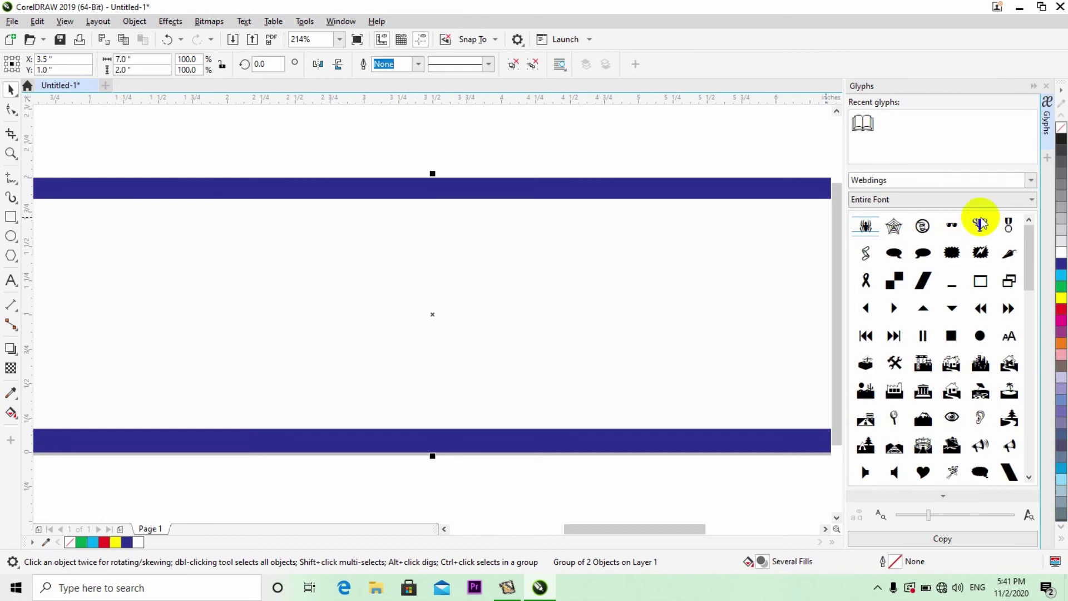
pyautogui.moveTo(1028, 279); pyautogui.dragTo(1013, 437)
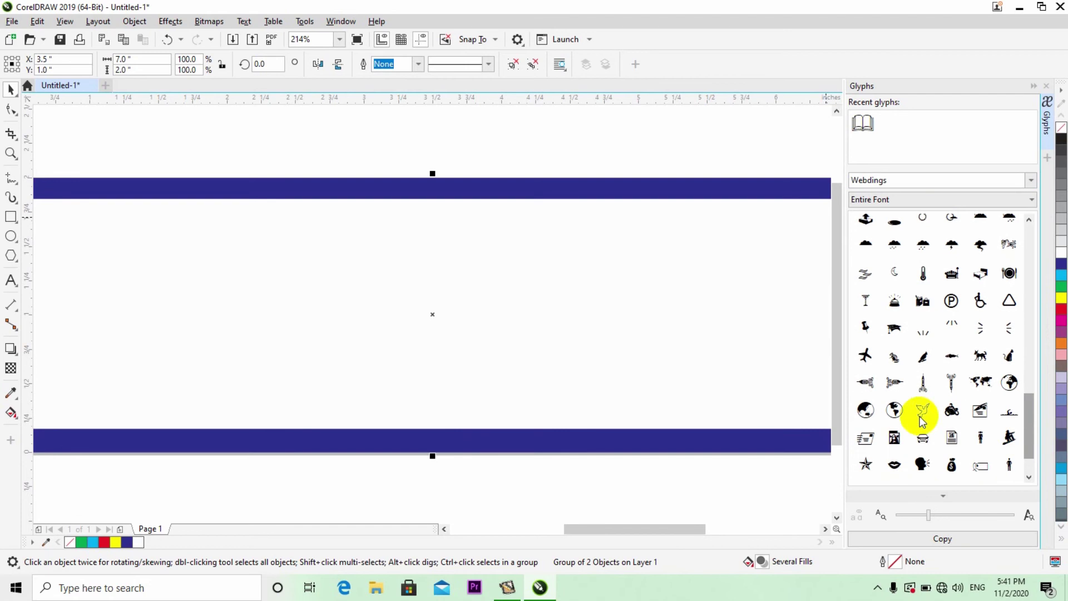
pyautogui.moveTo(866, 410); pyautogui.dragTo(402, 334)
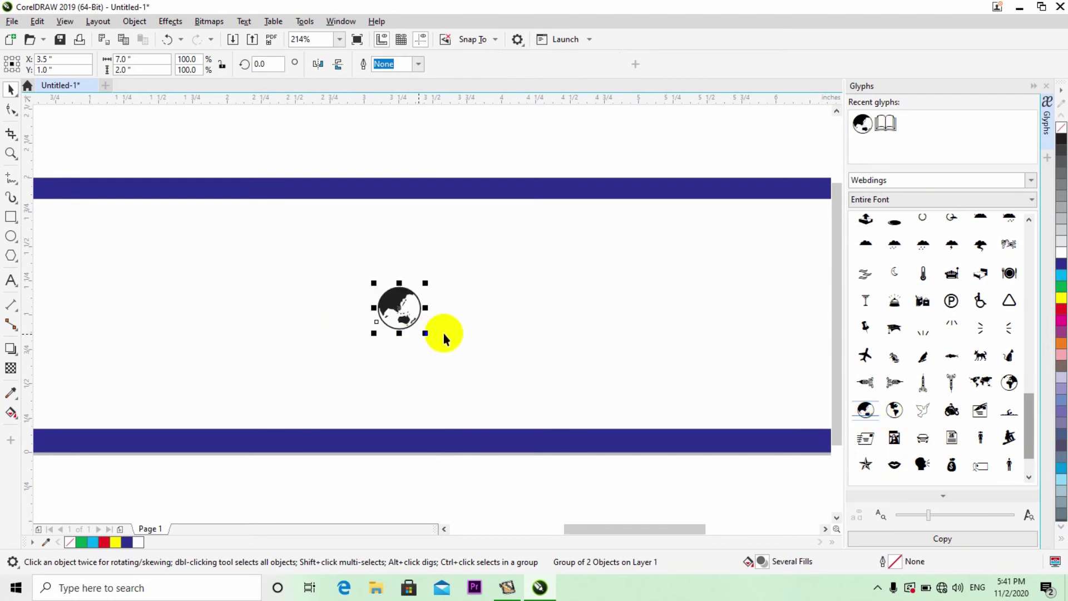
pyautogui.click(1046, 86)
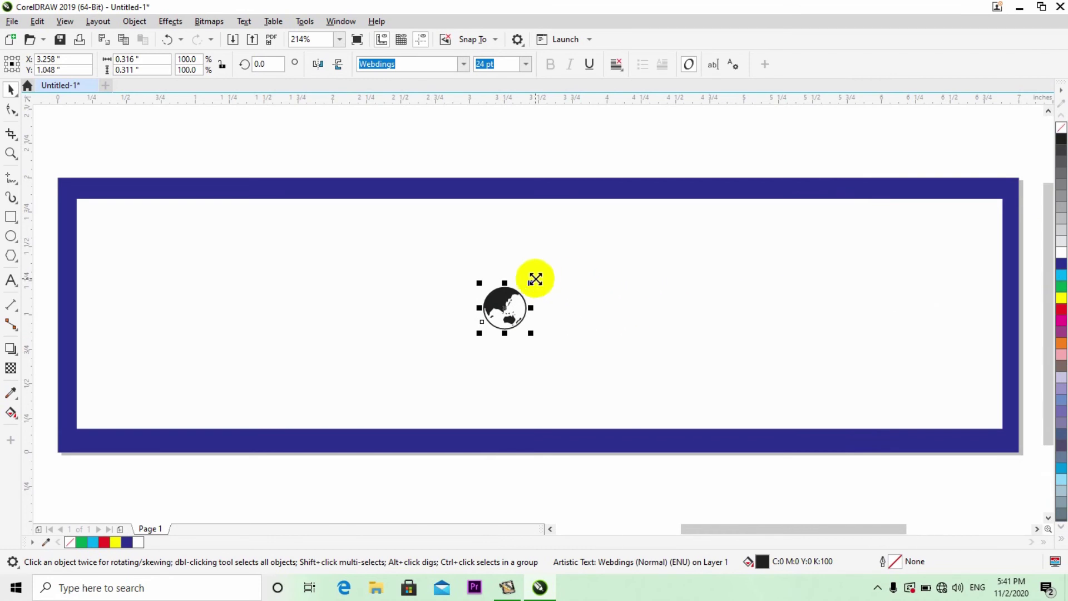
# - Enlarge the globe from its centre to about 1.28 by 1.26 inches and fill it with cyan (C:100 M:0 Y:0 K:0)
pyautogui.moveTo(532, 282); pyautogui.dragTo(609, 219)
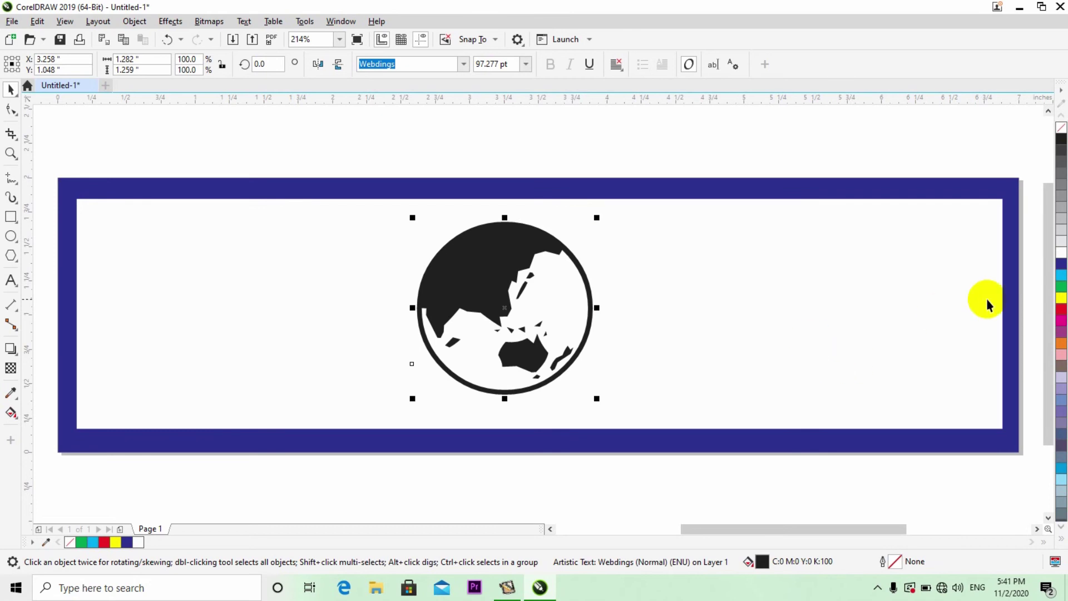
pyautogui.click(1062, 275)
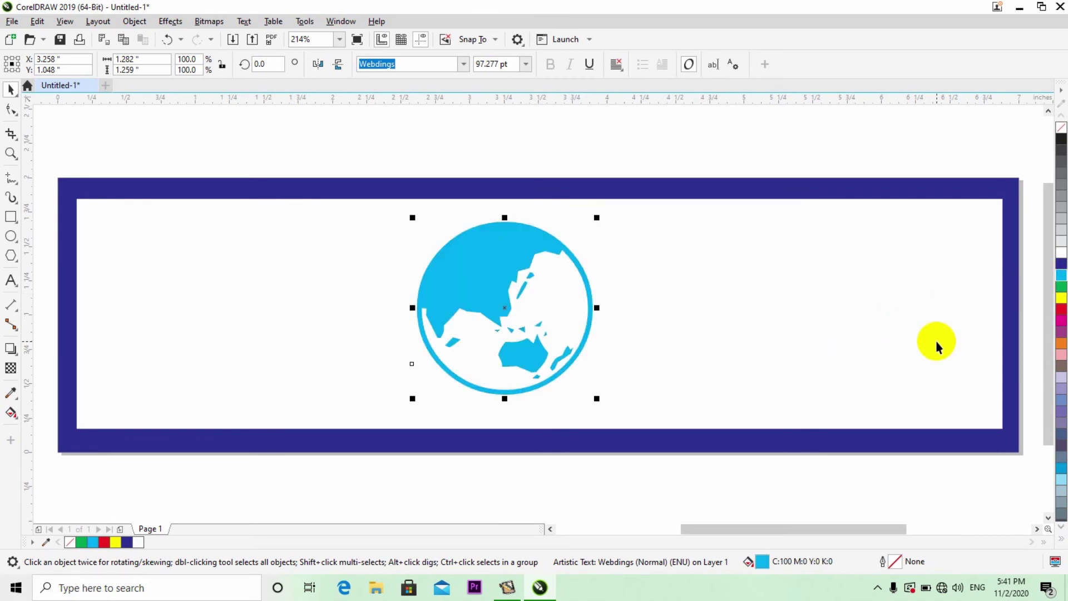
# - Lighten the globe's fill by gradually mixing in white, down to a watermark tint of C:2 M:0 Y:0 K:0
pyautogui.keyDown('ctrl'); pyautogui.click(1060, 251); pyautogui.keyUp('ctrl')
pyautogui.keyDown('ctrl'); pyautogui.click(1060, 251); pyautogui.keyUp('ctrl')
pyautogui.keyDown('ctrl'); pyautogui.click(1060, 252); pyautogui.keyUp('ctrl')
pyautogui.keyDown('ctrl'); pyautogui.click(1060, 251); pyautogui.keyUp('ctrl')
pyautogui.keyDown('ctrl'); pyautogui.click(1060, 251); pyautogui.keyUp('ctrl')
pyautogui.keyDown('ctrl'); pyautogui.click(1060, 251); pyautogui.keyUp('ctrl')
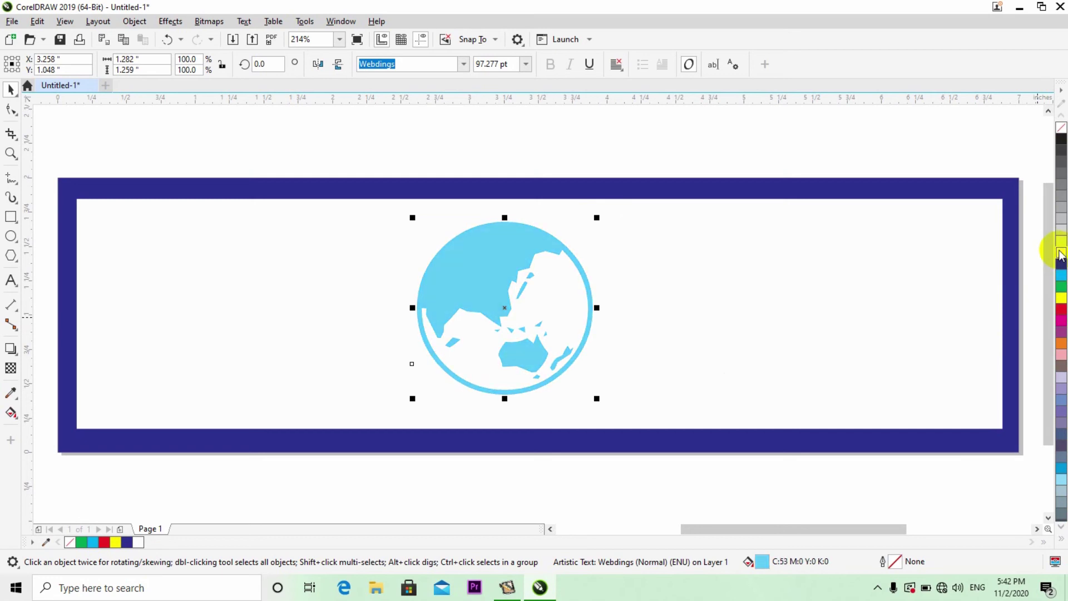
pyautogui.keyDown('ctrl'); pyautogui.click(1061, 251); pyautogui.keyUp('ctrl')
pyautogui.keyDown('ctrl'); pyautogui.click(1060, 251); pyautogui.keyUp('ctrl')
pyautogui.keyDown('ctrl'); pyautogui.click(1060, 252); pyautogui.keyUp('ctrl')
pyautogui.keyDown('ctrl'); pyautogui.click(1061, 253); pyautogui.keyUp('ctrl')
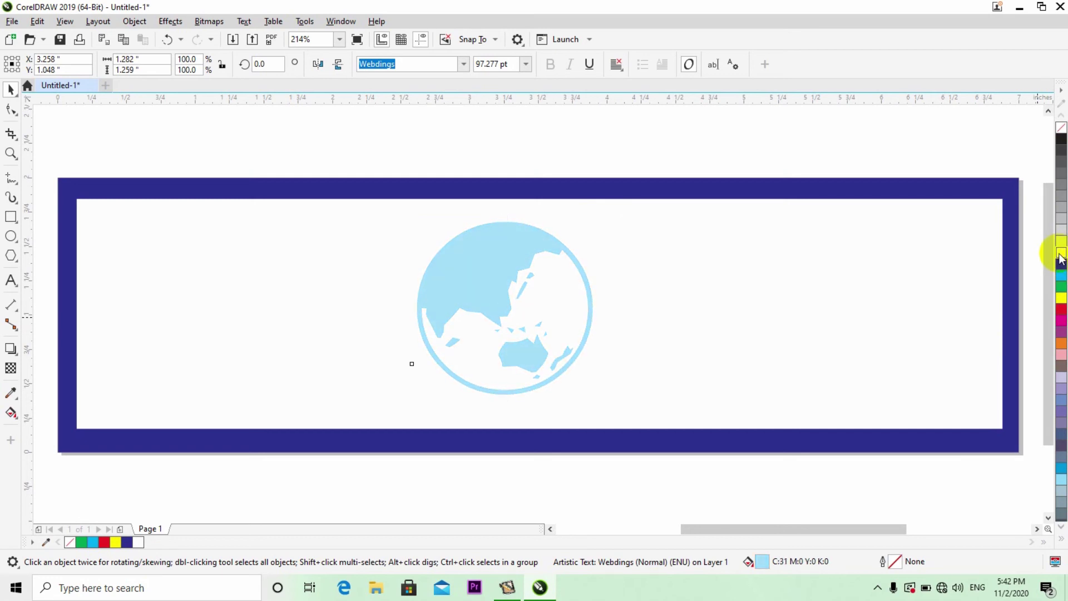
pyautogui.keyDown('ctrl'); pyautogui.click(1060, 253); pyautogui.keyUp('ctrl')
pyautogui.keyDown('ctrl'); pyautogui.click(1061, 253); pyautogui.keyUp('ctrl')
pyautogui.keyDown('ctrl'); pyautogui.click(1060, 254); pyautogui.keyUp('ctrl')
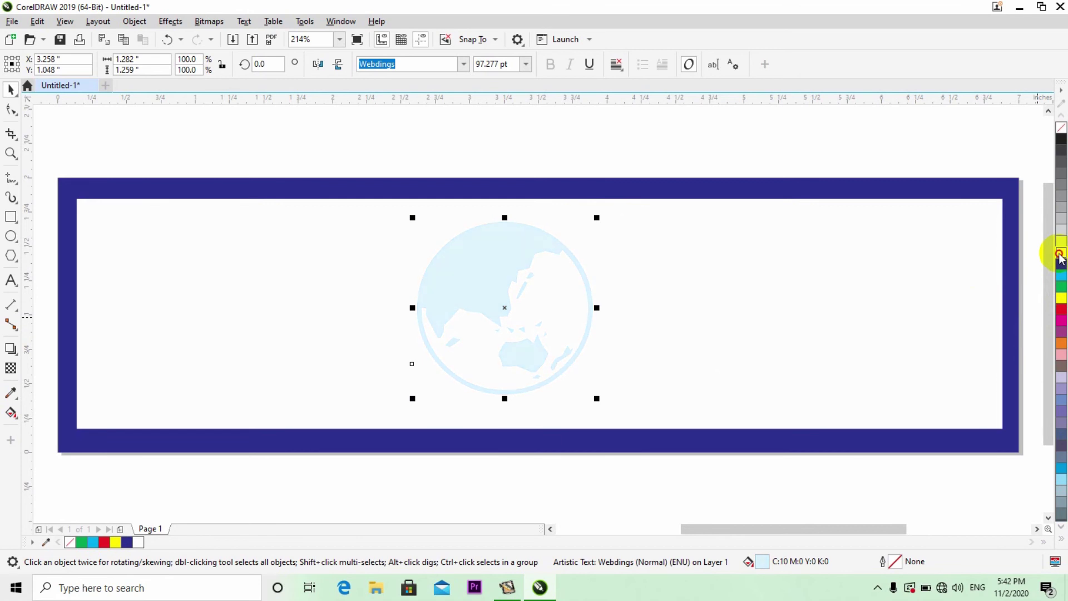
pyautogui.keyDown('ctrl'); pyautogui.click(1060, 253); pyautogui.keyUp('ctrl')
pyautogui.keyDown('ctrl'); pyautogui.click(1060, 254); pyautogui.keyUp('ctrl')
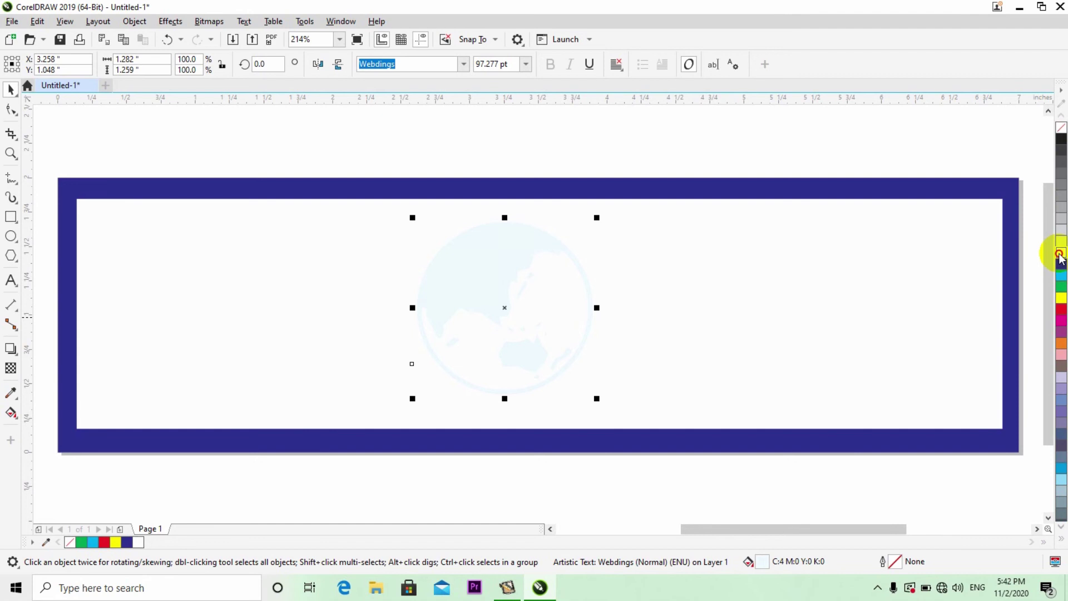
pyautogui.keyDown('ctrl'); pyautogui.click(1060, 254); pyautogui.keyUp('ctrl')
pyautogui.keyDown('ctrl'); pyautogui.click(1060, 254); pyautogui.keyUp('ctrl')
pyautogui.keyDown('ctrl'); pyautogui.click(1060, 254); pyautogui.keyUp('ctrl')
pyautogui.keyDown('ctrl'); pyautogui.click(1060, 254); pyautogui.keyUp('ctrl')
pyautogui.keyDown('ctrl'); pyautogui.click(1060, 254); pyautogui.keyUp('ctrl')
pyautogui.keyDown('ctrl'); pyautogui.click(1060, 255); pyautogui.keyUp('ctrl')
pyautogui.keyDown('ctrl'); pyautogui.click(1059, 254); pyautogui.keyUp('ctrl')
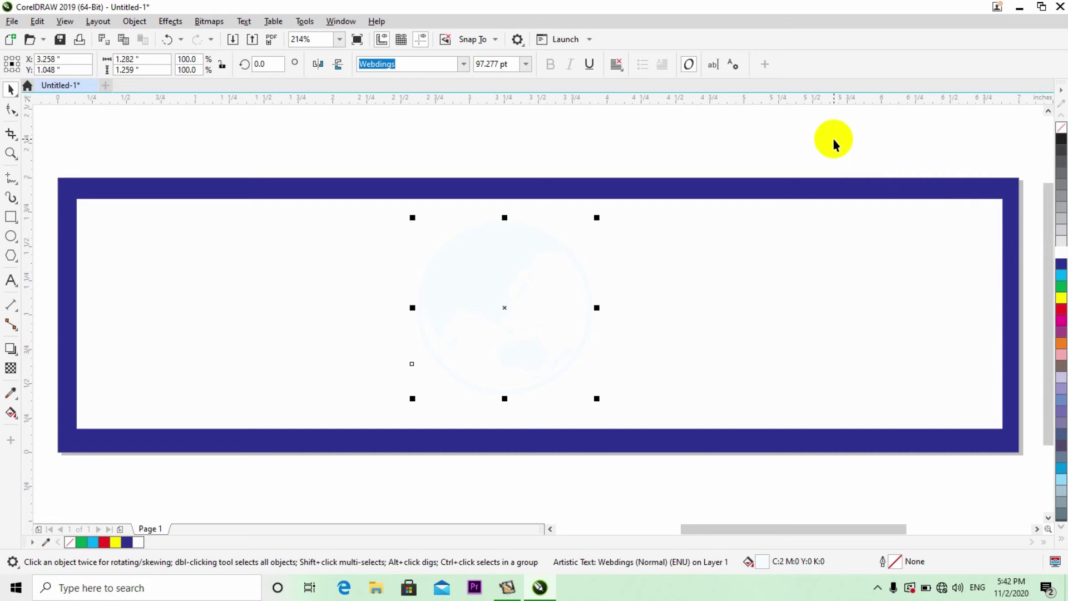
pyautogui.click(608, 141)
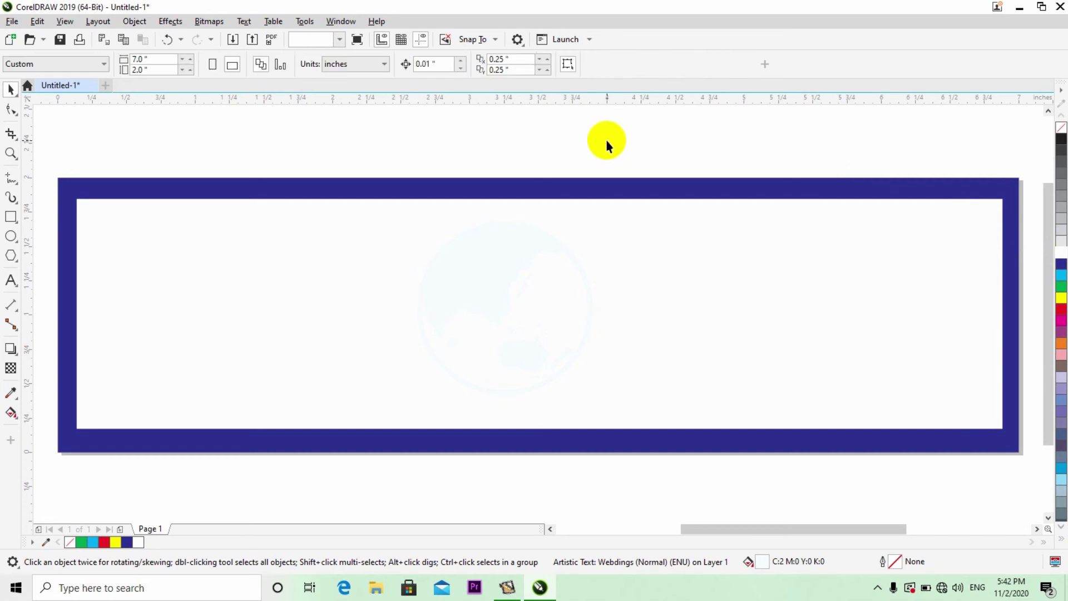
# - Group the pale globe with the blue-framed background
pyautogui.click(520, 286)
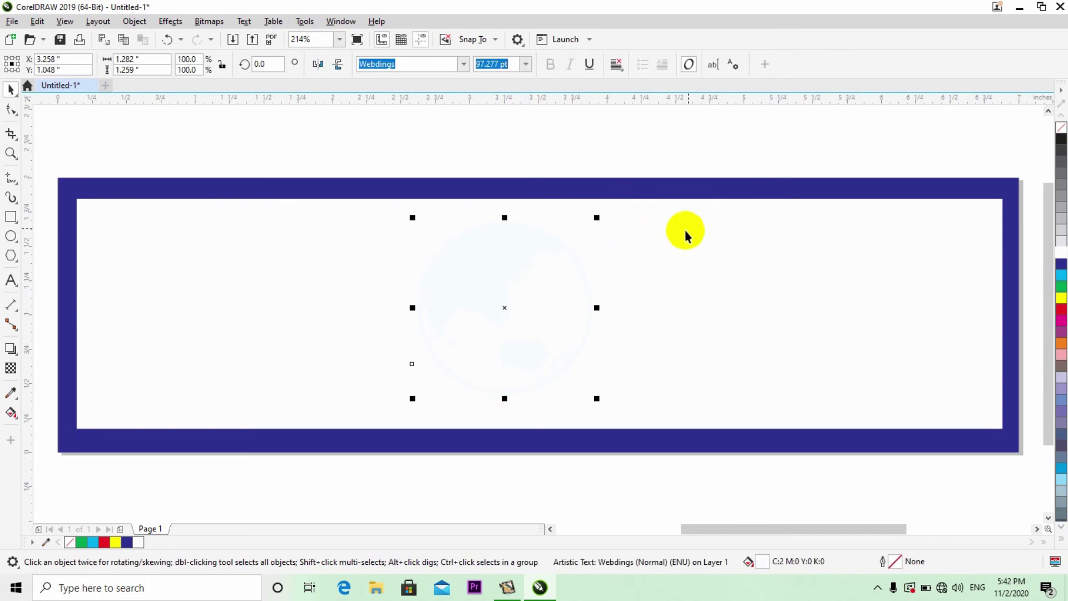
pyautogui.keyDown('shift'); pyautogui.click(712, 194); pyautogui.keyUp('shift')
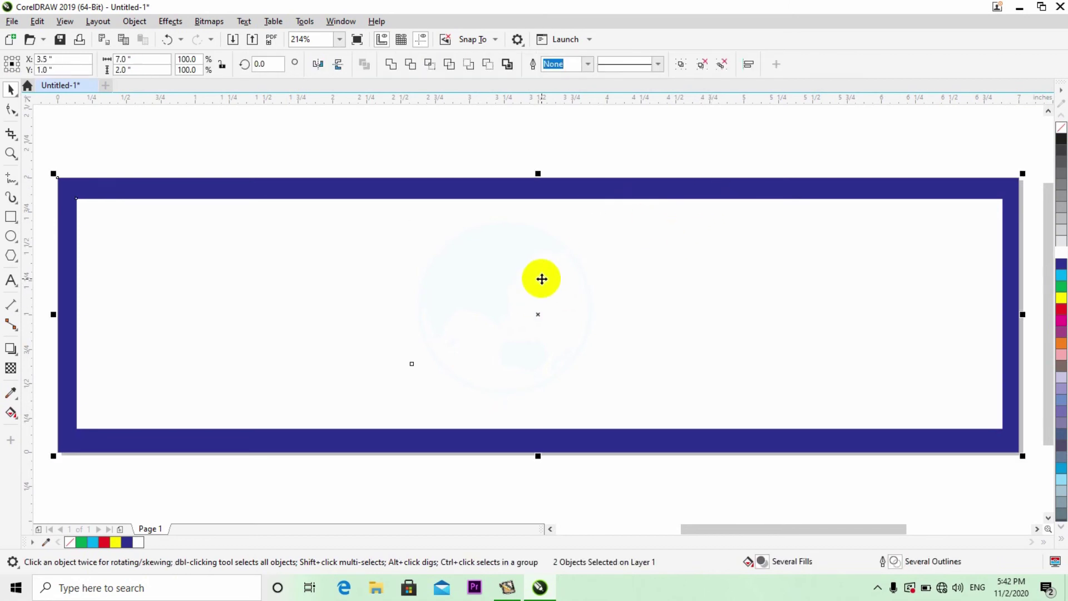
pyautogui.click(681, 66)
pyautogui.click(573, 150)
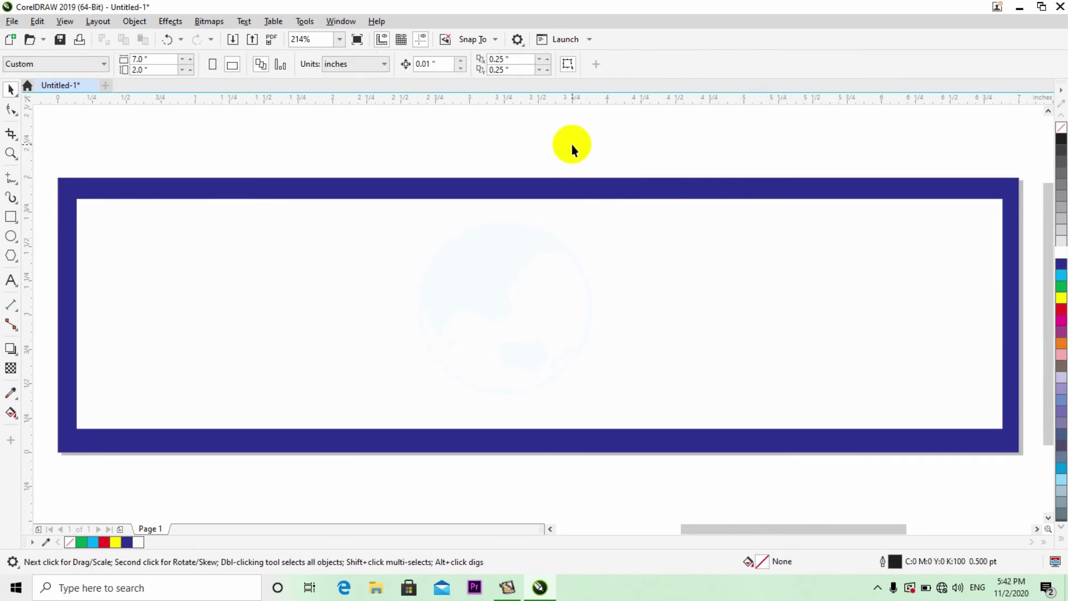
# - Draw a rectangle about 1.3 by 0.37 inches just above the blue frame's upper edge, near its left end
pyautogui.click(10, 218)
pyautogui.moveTo(106, 127); pyautogui.dragTo(284, 178)
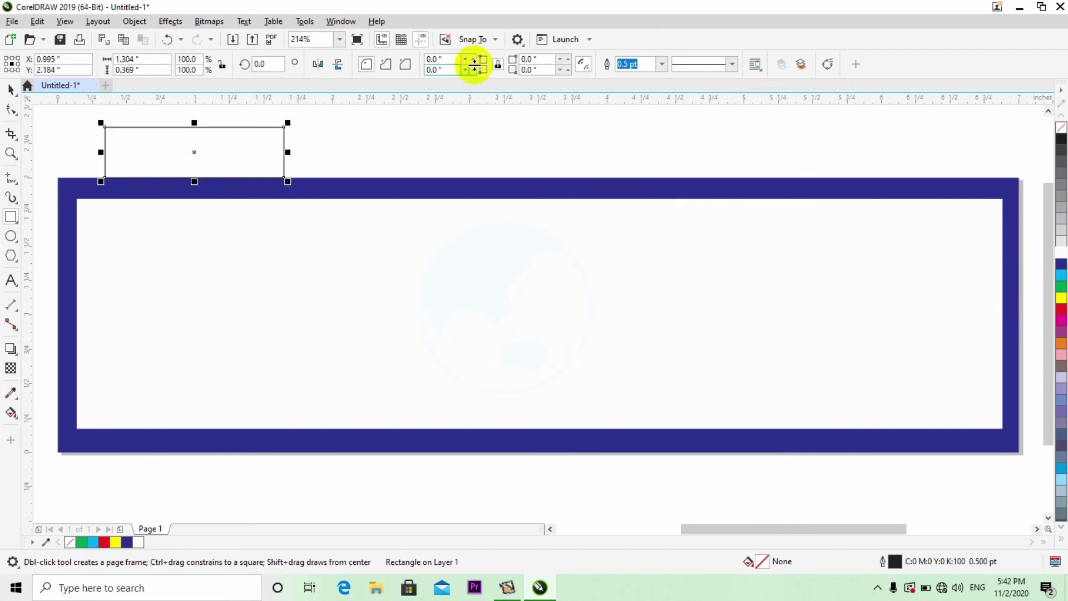
# - Round all four corners of the rectangle above the frame with a radius of 50 inches
pyautogui.click(440, 59)
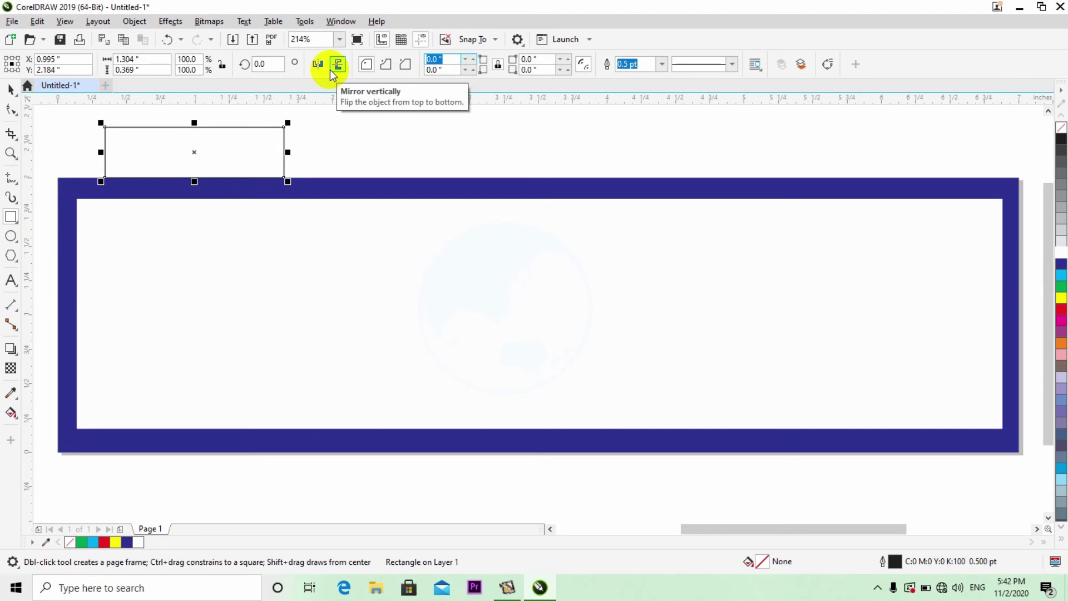
pyautogui.press('Return')
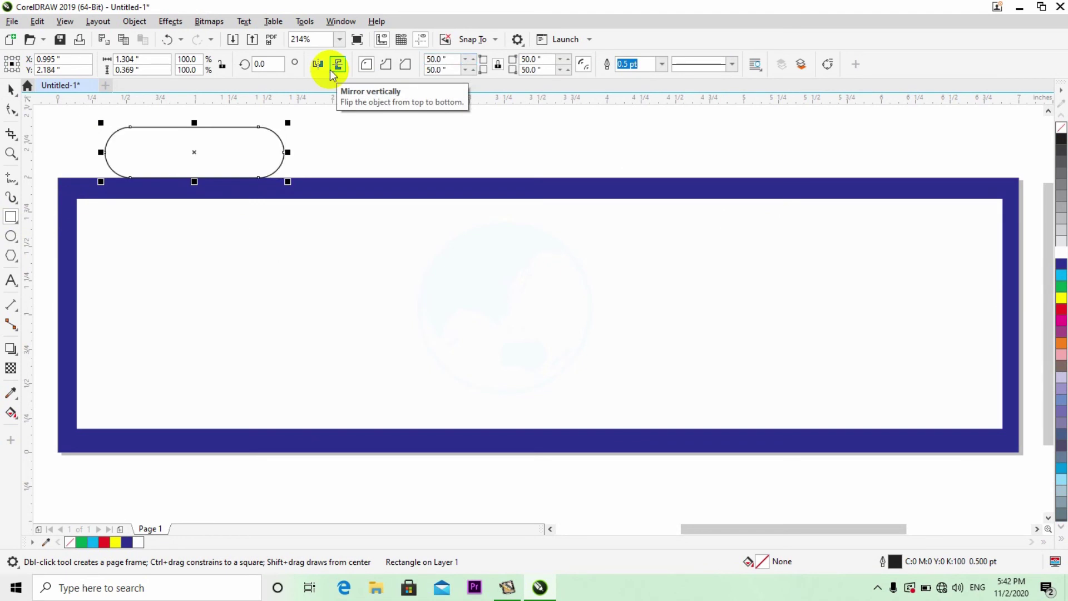
pyautogui.click(11, 89)
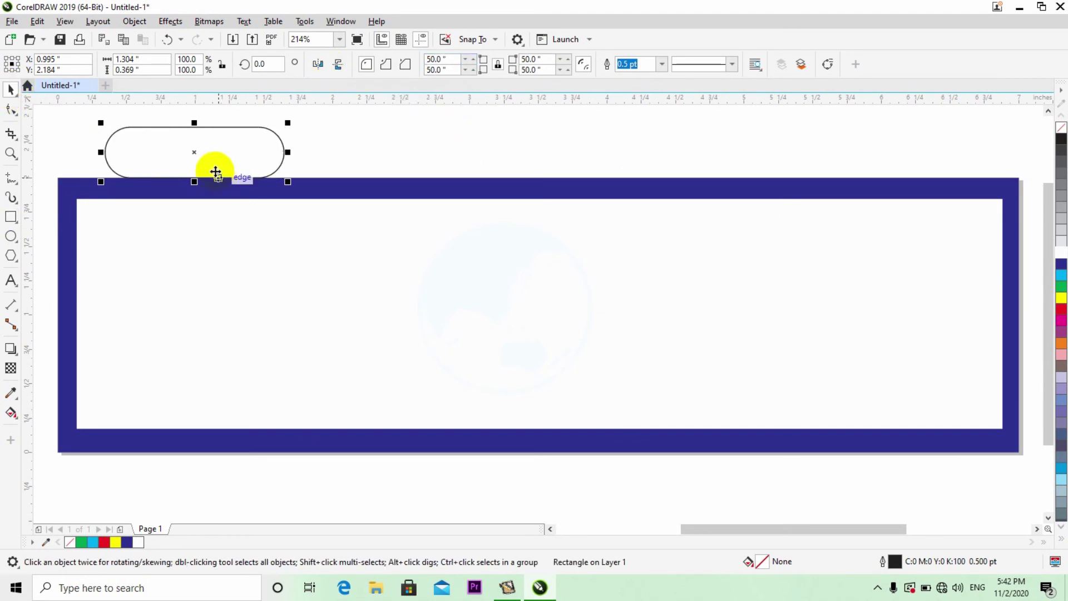
# - Move the rounded rectangle into the white panel's upper-left corner and enlarge it from its centre to about 1.45 by 0.41 inches
pyautogui.moveTo(199, 151); pyautogui.dragTo(178, 243)
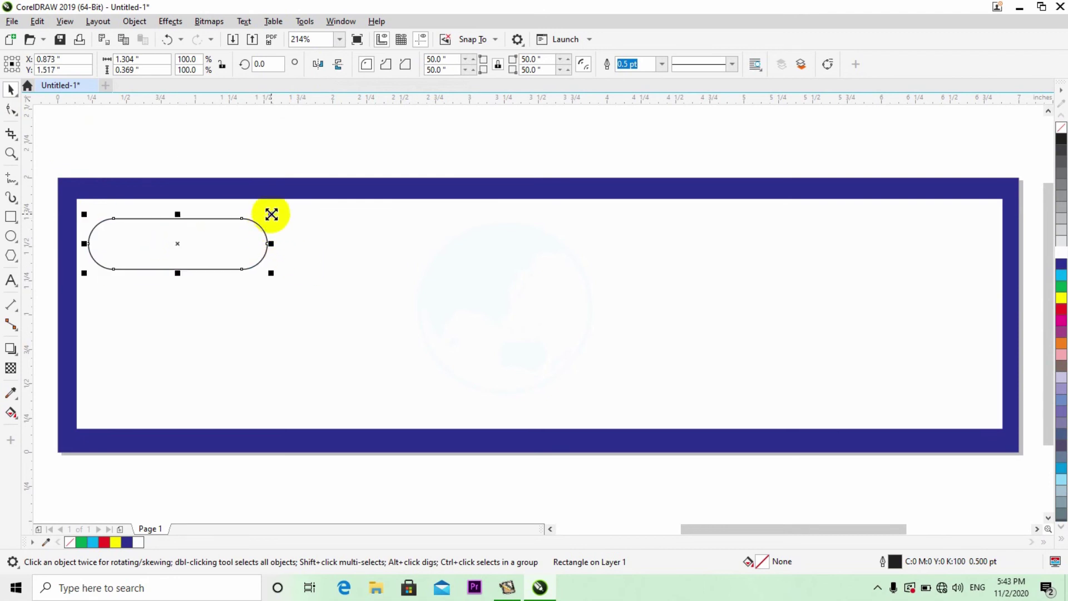
pyautogui.moveTo(270, 214); pyautogui.dragTo(290, 212)
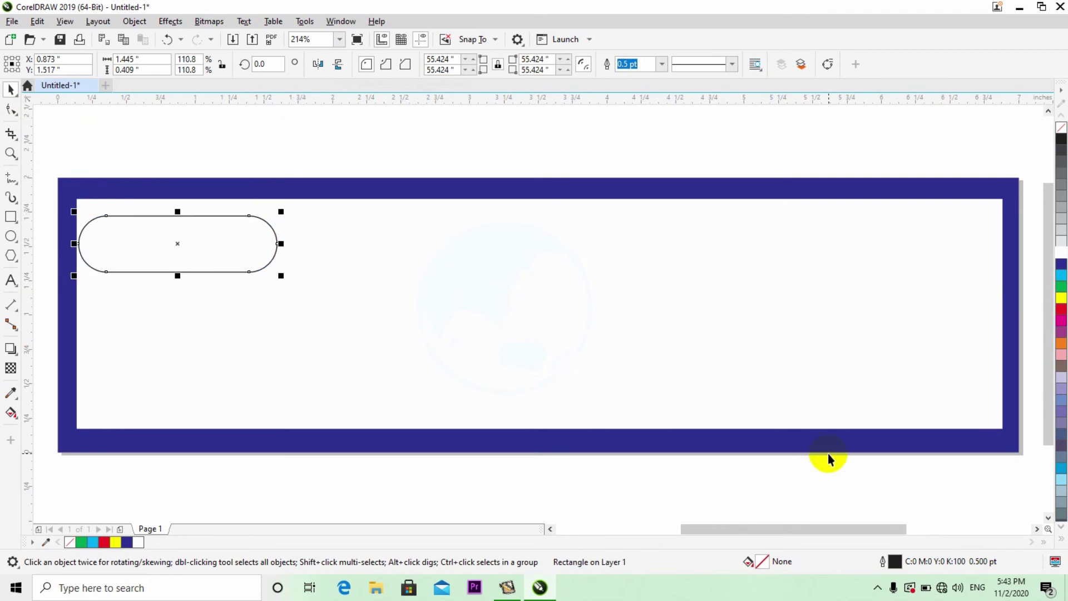
pyautogui.press('Right')
pyautogui.press('Right')
pyautogui.press('Right')
pyautogui.press('Right')
pyautogui.press('Right')
pyautogui.press('Right')
pyautogui.press('Right')
pyautogui.press('Right')
pyautogui.press('Up')
pyautogui.press('Up')
pyautogui.press('Up')
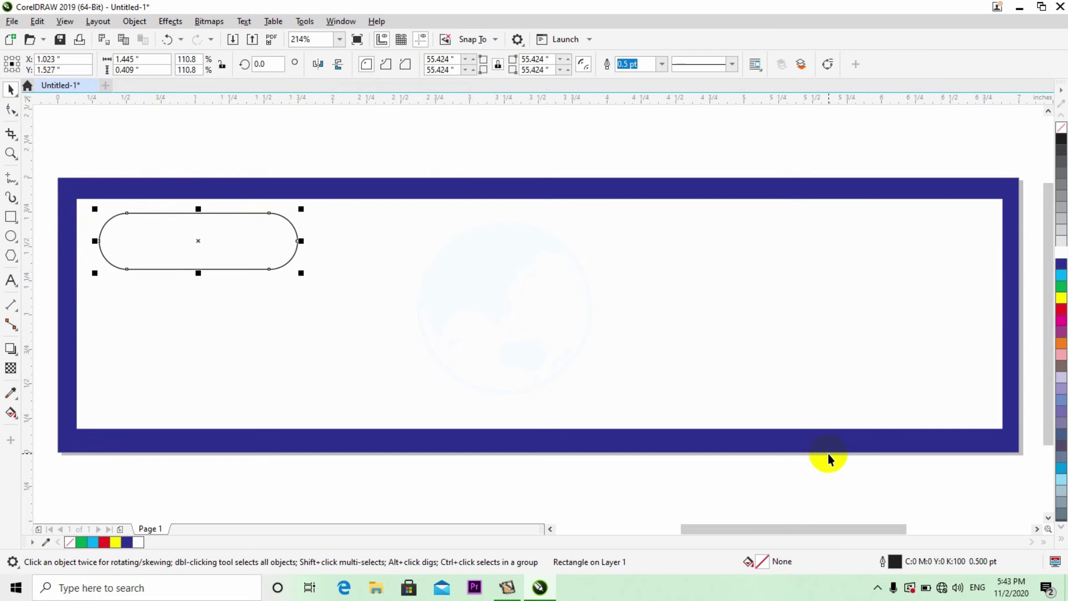
pyautogui.press('Left')
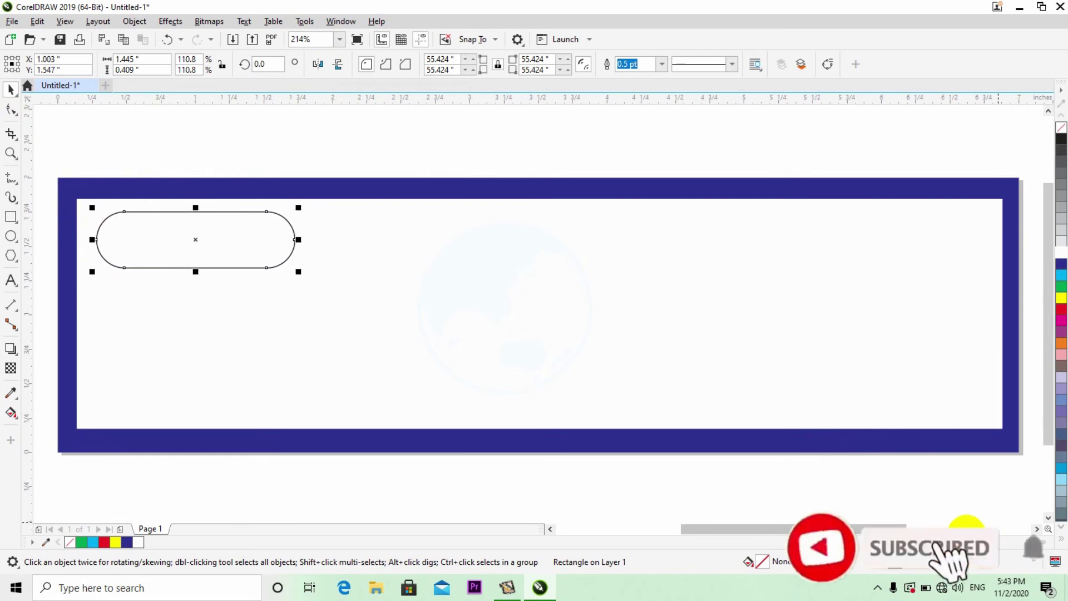
# - Fill the rounded rectangle with red (C:0 M:100 Y:100 K:0) and place a copy slightly above and to its right
pyautogui.click(1062, 310)
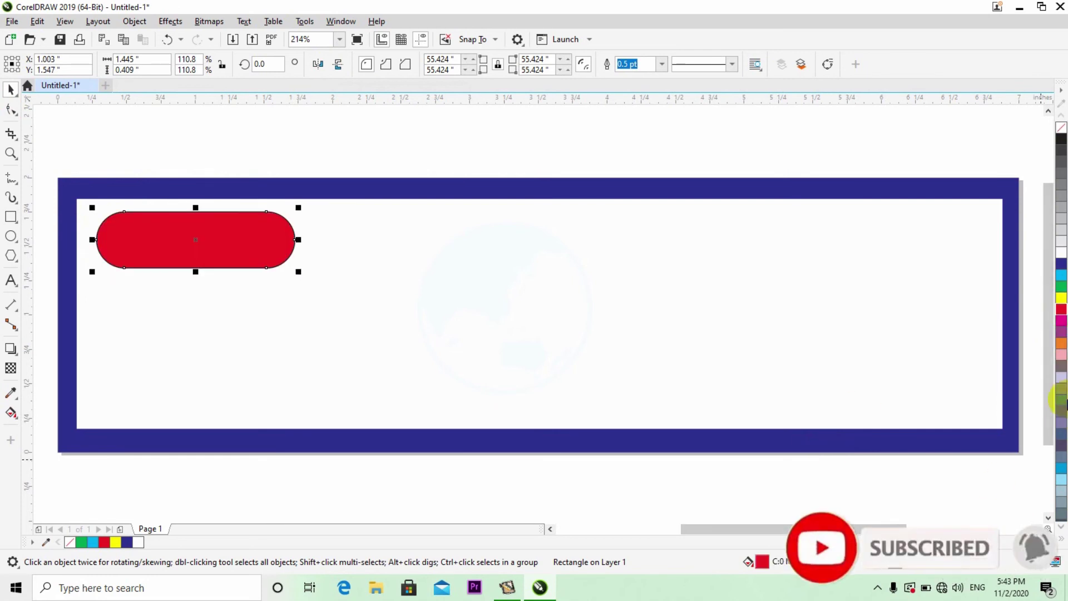
pyautogui.hotkey('ctrl', 'c')
pyautogui.hotkey('ctrl', 'v')
pyautogui.press('Up')
pyautogui.press('Up')
pyautogui.press('Up')
pyautogui.press('Up')
pyautogui.press('Up')
pyautogui.press('Up')
pyautogui.press('Up')
pyautogui.press('Up')
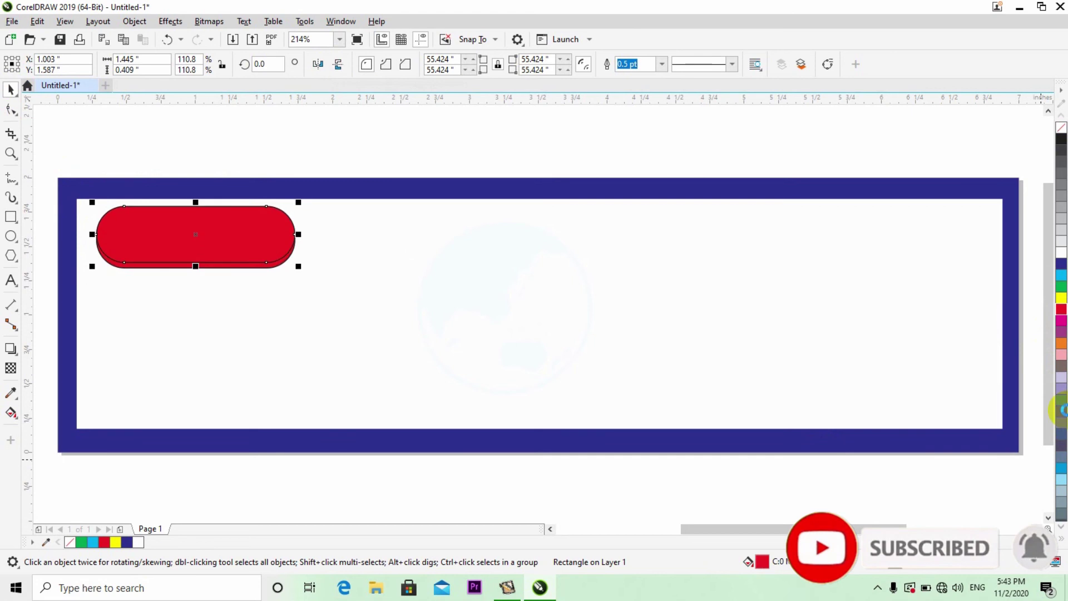
pyautogui.press('Right')
pyautogui.press('Right')
pyautogui.press('Left')
pyautogui.press('Down')
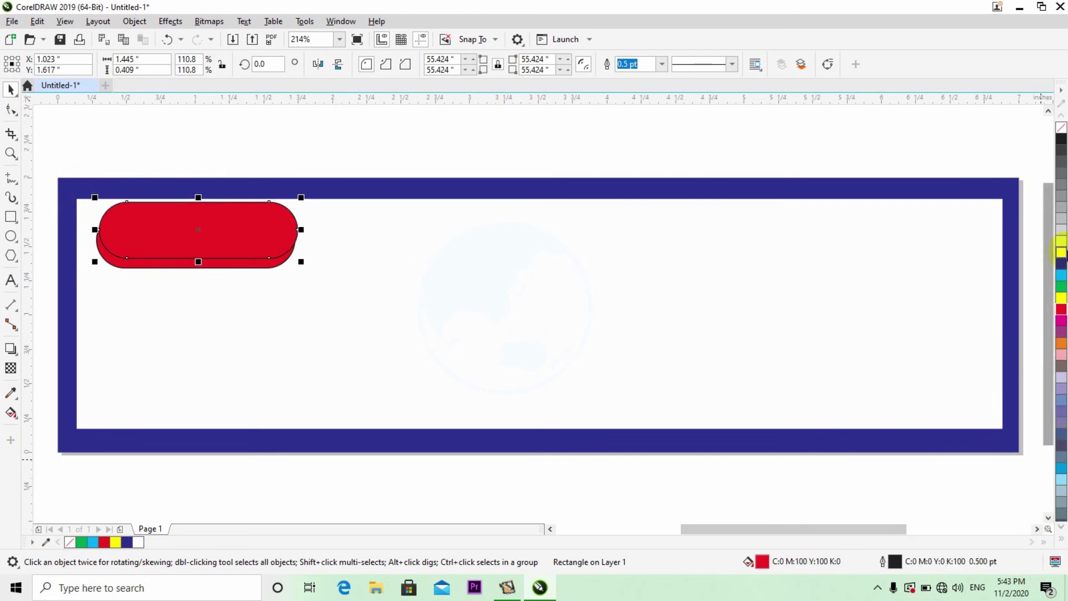
# - Fill the upper copy with white and remove the outline of the red rounded rectangle behind it
pyautogui.click(1062, 253)
pyautogui.click(595, 155)
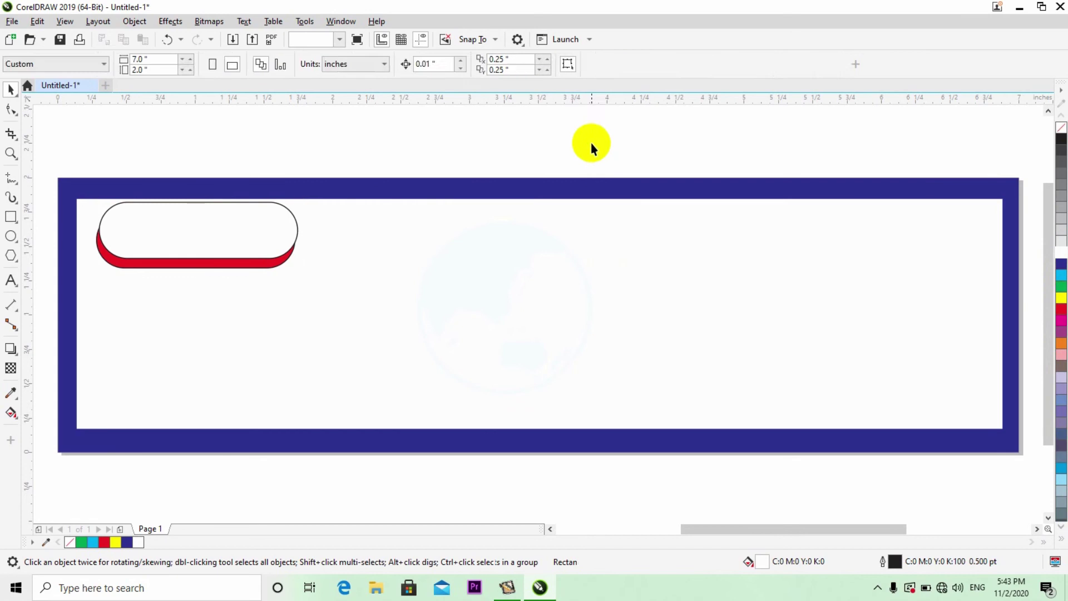
pyautogui.click(258, 263)
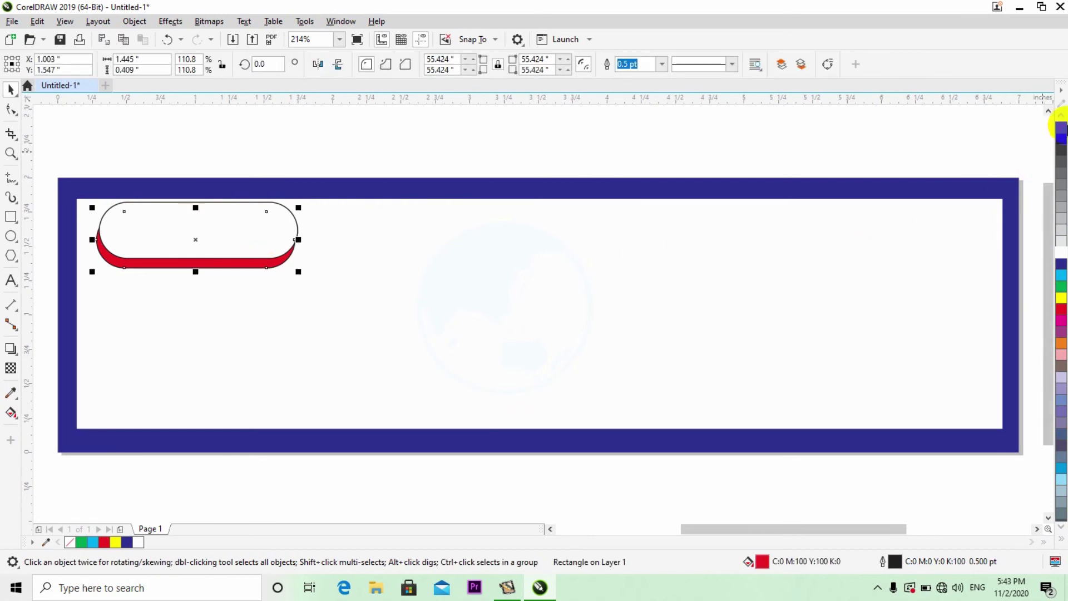
pyautogui.click(833, 136)
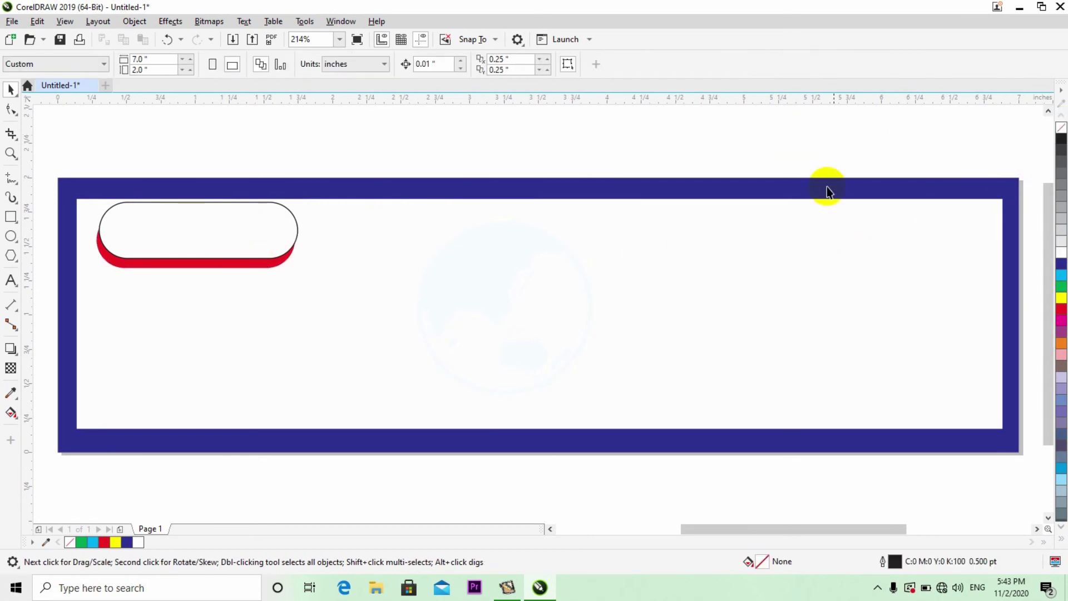
# - Shift the white rounded rectangle to about X 1.013, Y 1.597 inches and group it with the red one
pyautogui.click(266, 237)
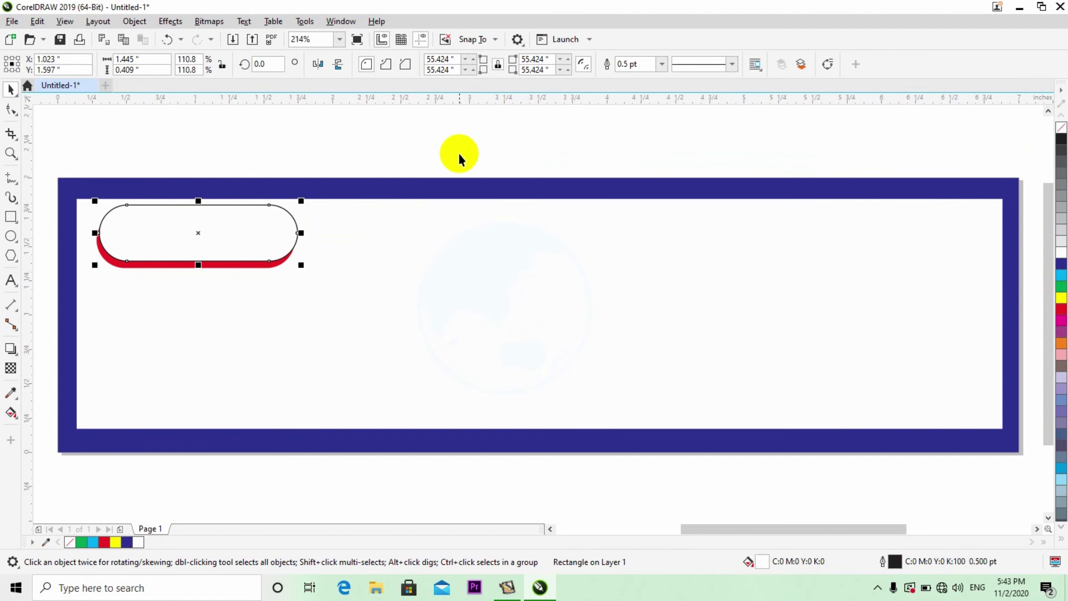
pyautogui.press('Left')
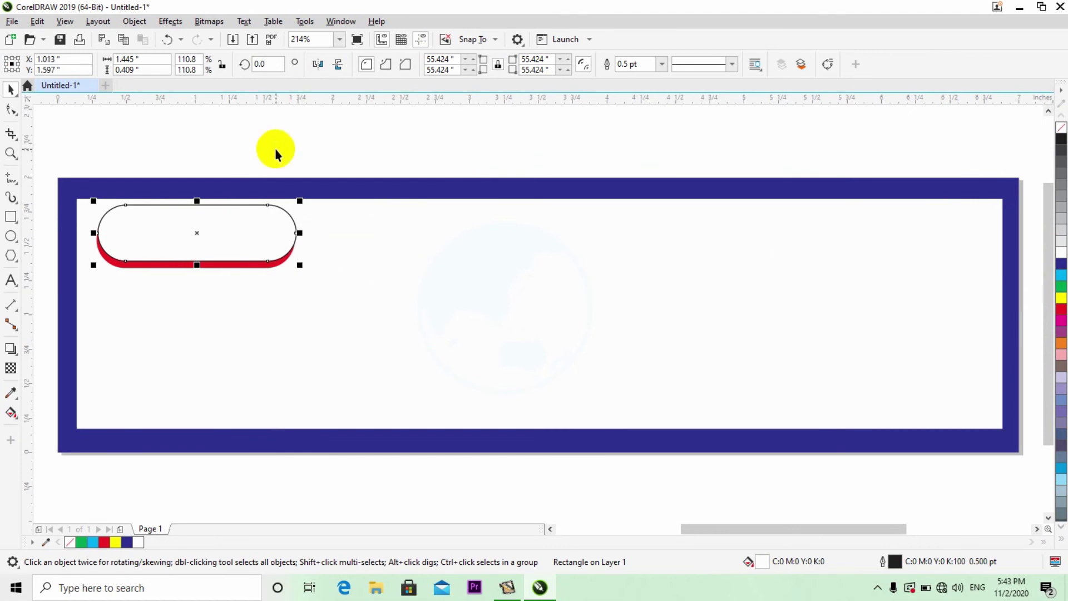
pyautogui.click(108, 161)
pyautogui.moveTo(56, 139); pyautogui.dragTo(367, 300)
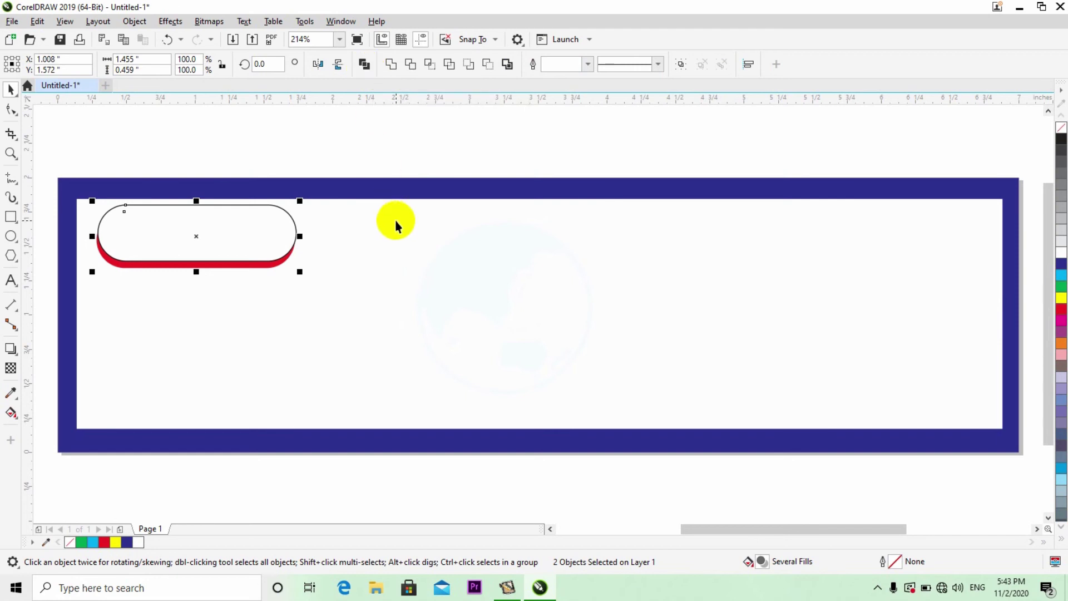
pyautogui.hotkey('ctrl', 'g')
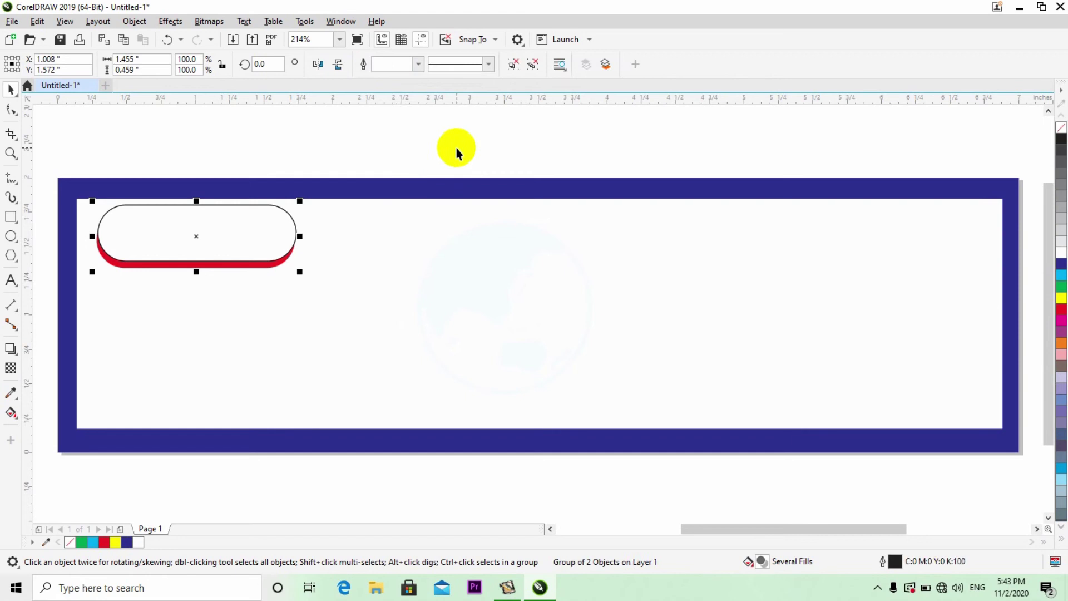
# - Duplicate the rounded rectangle group straight down to the panel's lower-left corner, at about Y 0.462 inches
pyautogui.hotkey('ctrl', 'c')
pyautogui.hotkey('ctrl', 'v')
pyautogui.press('Down')
pyautogui.press('Down')
pyautogui.press('Down')
pyautogui.press('Down')
pyautogui.press('Down')
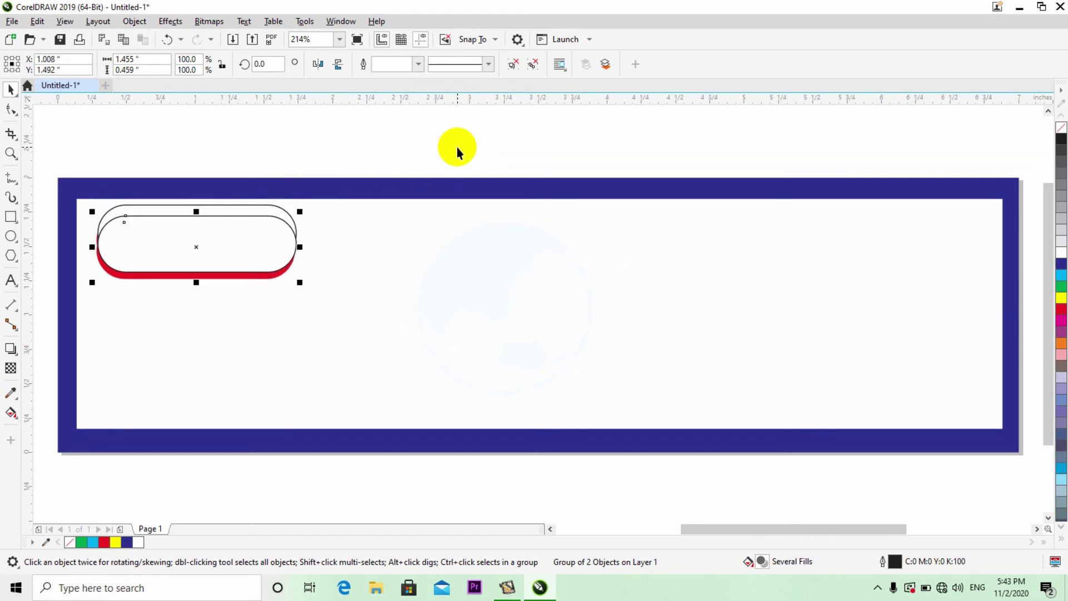
pyautogui.press('Down')
pyautogui.press('Down')
pyautogui.press('Down')
pyautogui.press('Down')
pyautogui.press('Down')
pyautogui.press('Down')
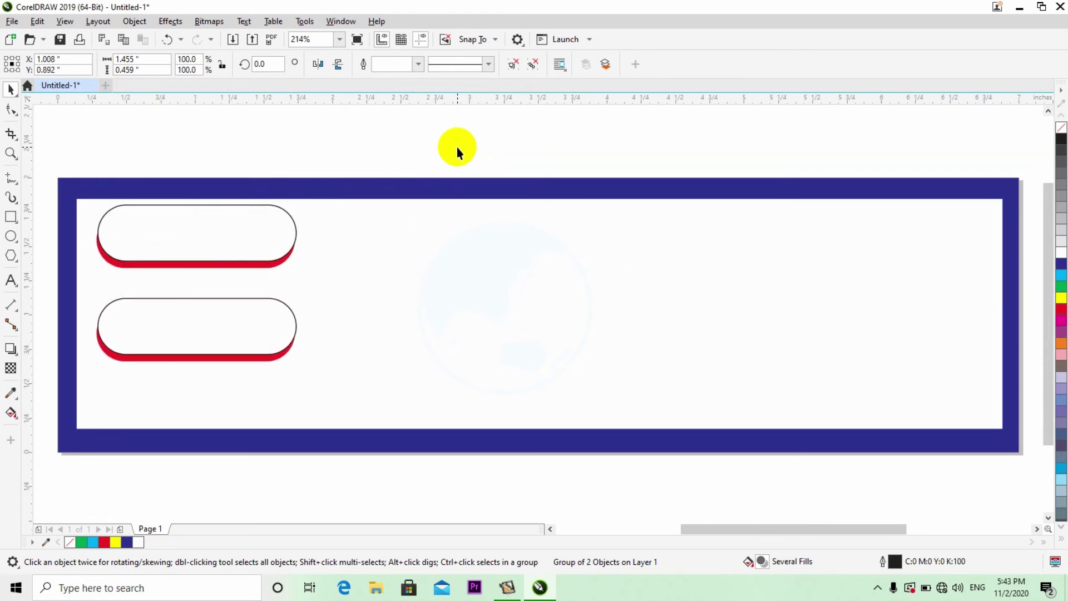
pyautogui.press('Down')
pyautogui.press('Down')
pyautogui.press('Down')
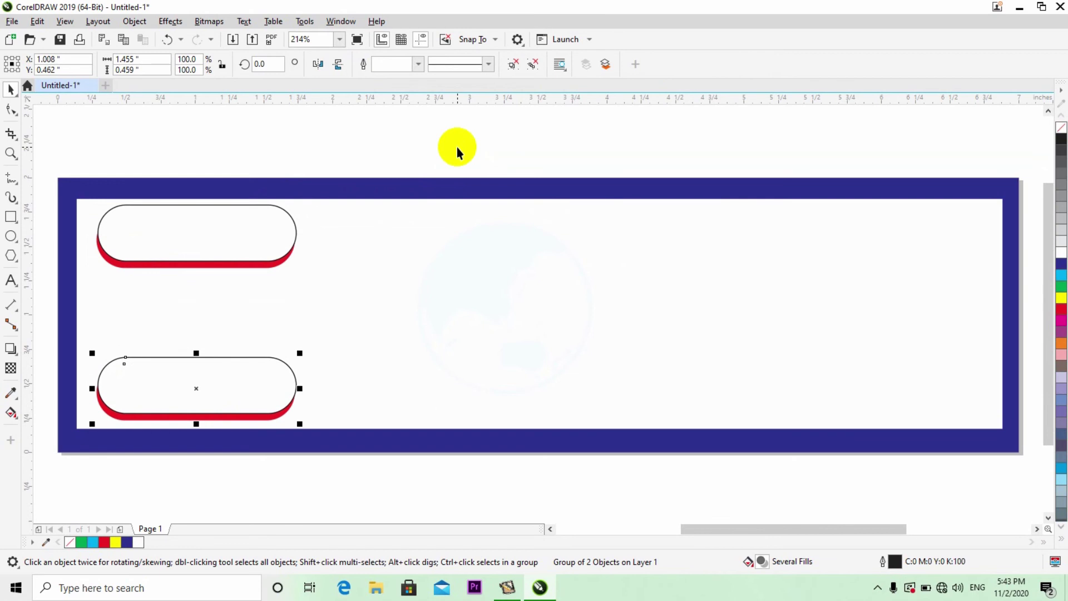
# - Place a copy of the lower-left group in the panel's lower-right corner, at about X 6.043, Y 0.467 inches
pyautogui.press('Right')
pyautogui.press('Right')
pyautogui.press('Right')
pyautogui.press('Right')
pyautogui.press('Right')
pyautogui.press('Right')
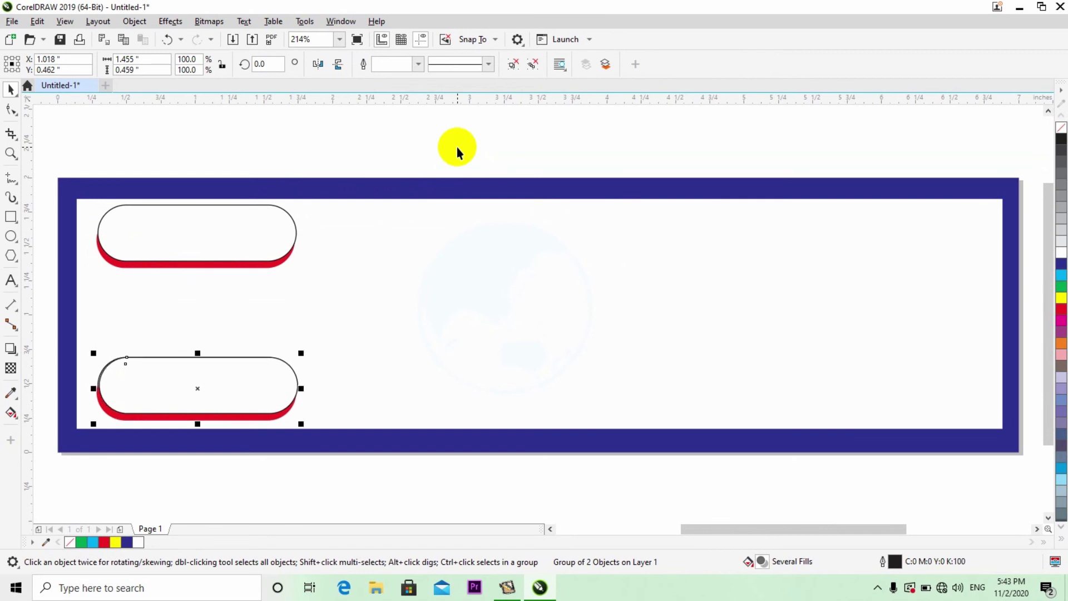
pyautogui.press('Right')
pyautogui.press('Right')
pyautogui.press('Right')
pyautogui.press('Right')
pyautogui.press('Right')
pyautogui.press('Right')
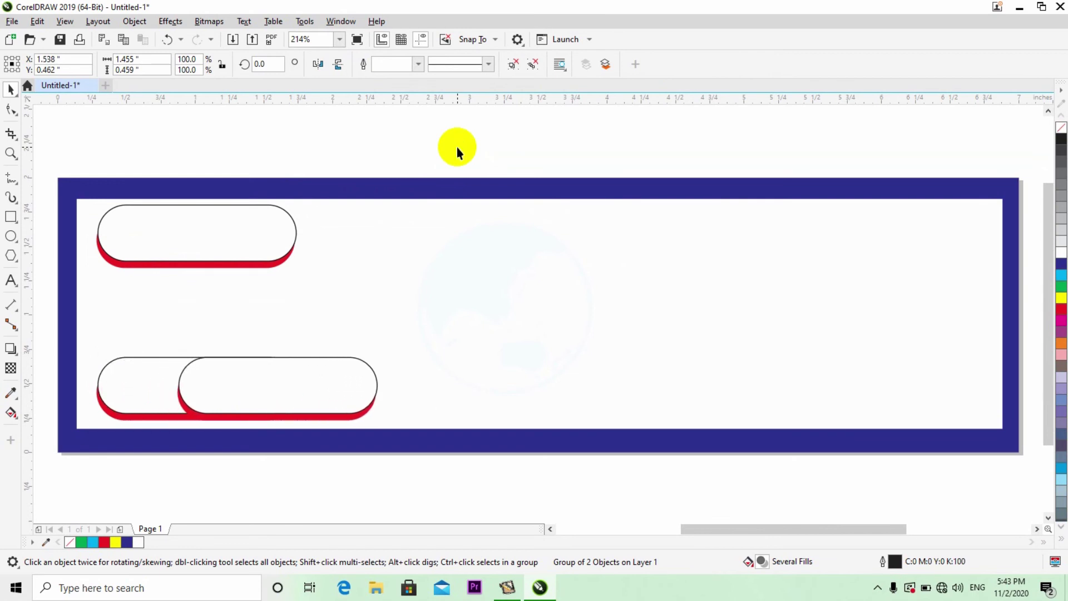
pyautogui.press('Right')
pyautogui.press('Right')
pyautogui.press('Right')
pyautogui.press('Right')
pyautogui.press('Right')
pyautogui.press('Right')
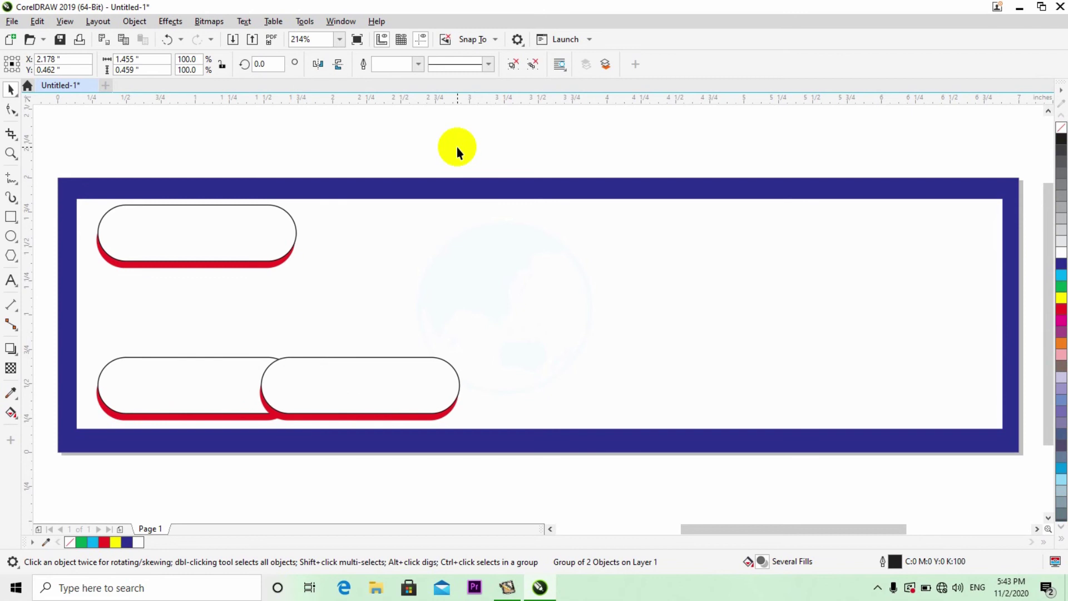
pyautogui.press('Right')
pyautogui.press('Right')
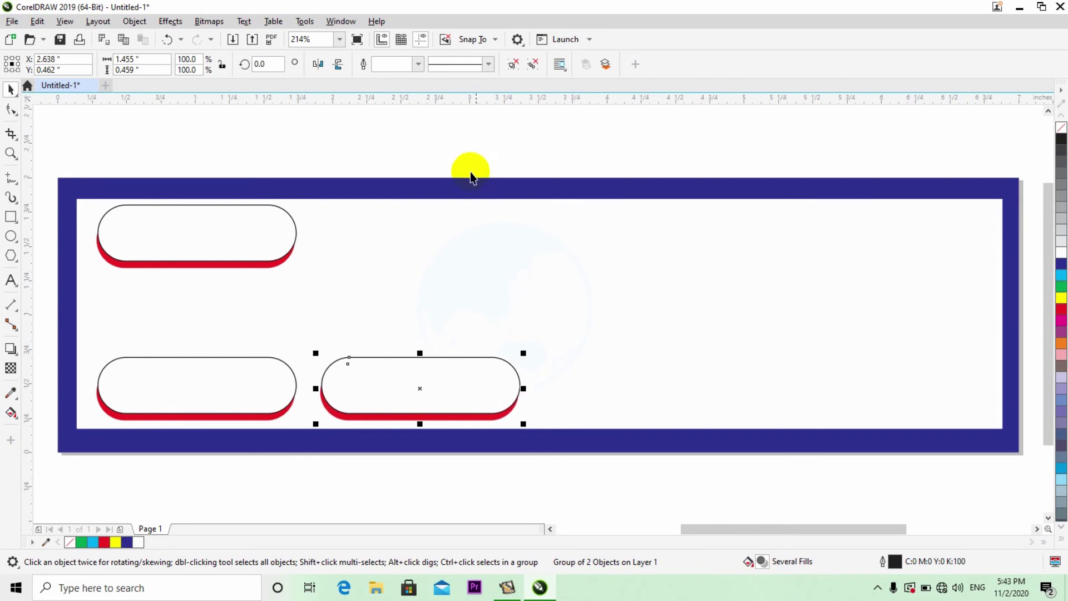
pyautogui.moveTo(436, 391); pyautogui.dragTo(904, 389)
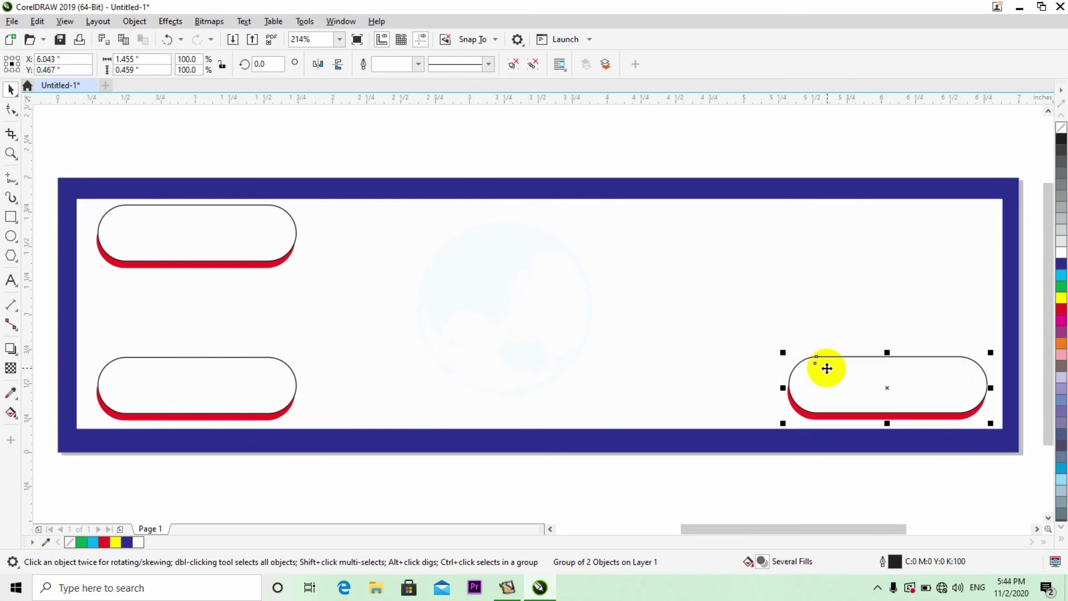
# - Place a copy of the lower-right group near the panel's upper-right corner, at about X 5.966, Y 1.507 inches
pyautogui.click(896, 388)
pyautogui.press('Escape')
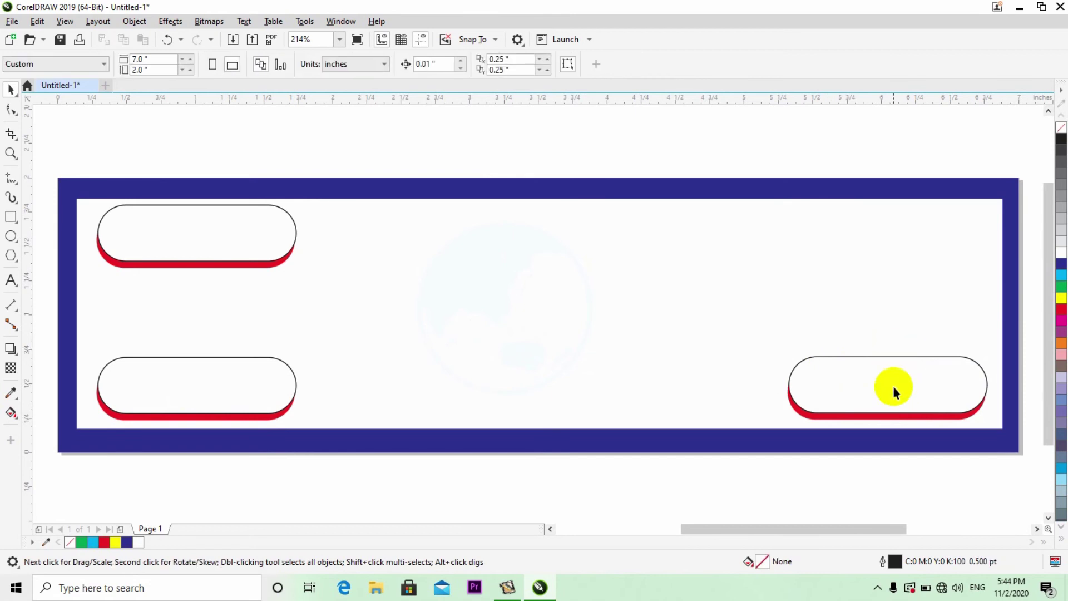
pyautogui.click(890, 386)
pyautogui.moveTo(888, 386); pyautogui.dragTo(877, 245)
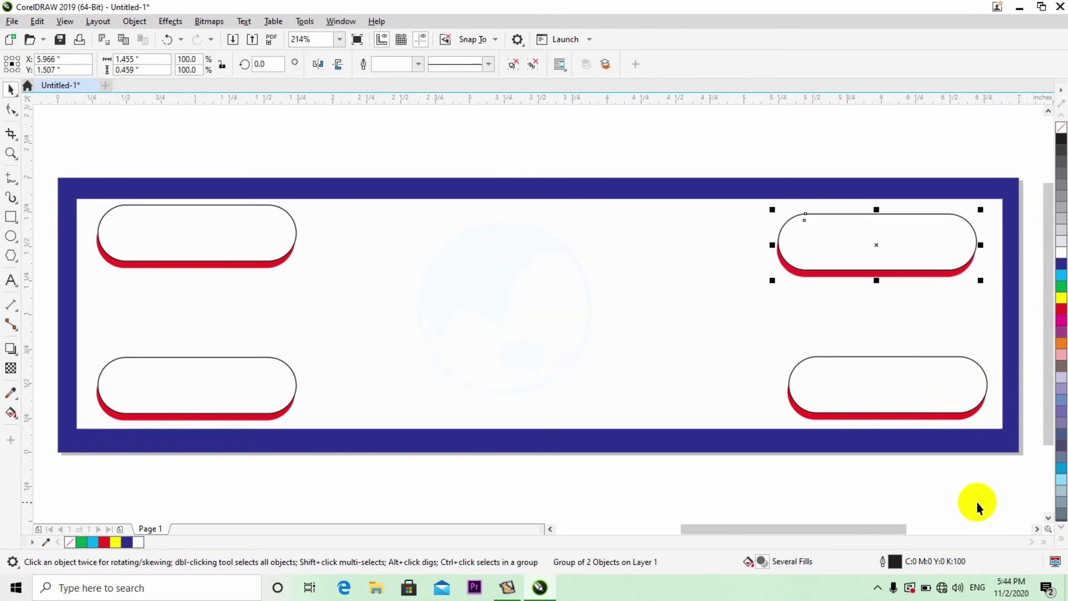
# - Add a horizontal guideline along the upper-left group's lower edge and raise the upper-right group to it, at Y 1.567 inches
pyautogui.moveTo(509, 96); pyautogui.dragTo(562, 268)
pyautogui.click(828, 238)
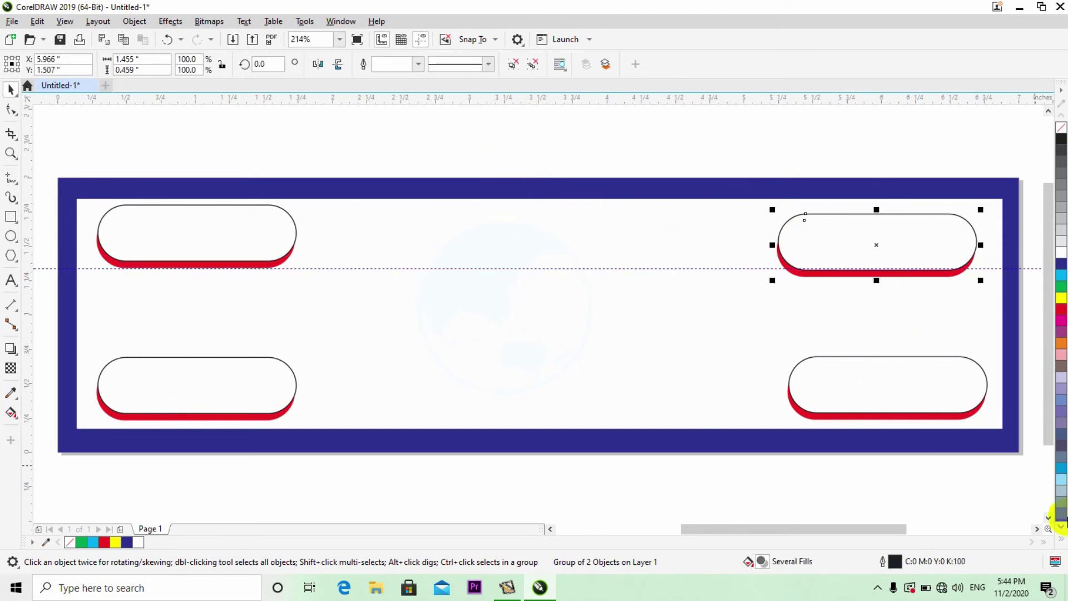
pyautogui.press('Up')
pyautogui.press('Up')
pyautogui.press('Up')
pyautogui.press('Up')
pyautogui.press('Up')
pyautogui.press('Up')
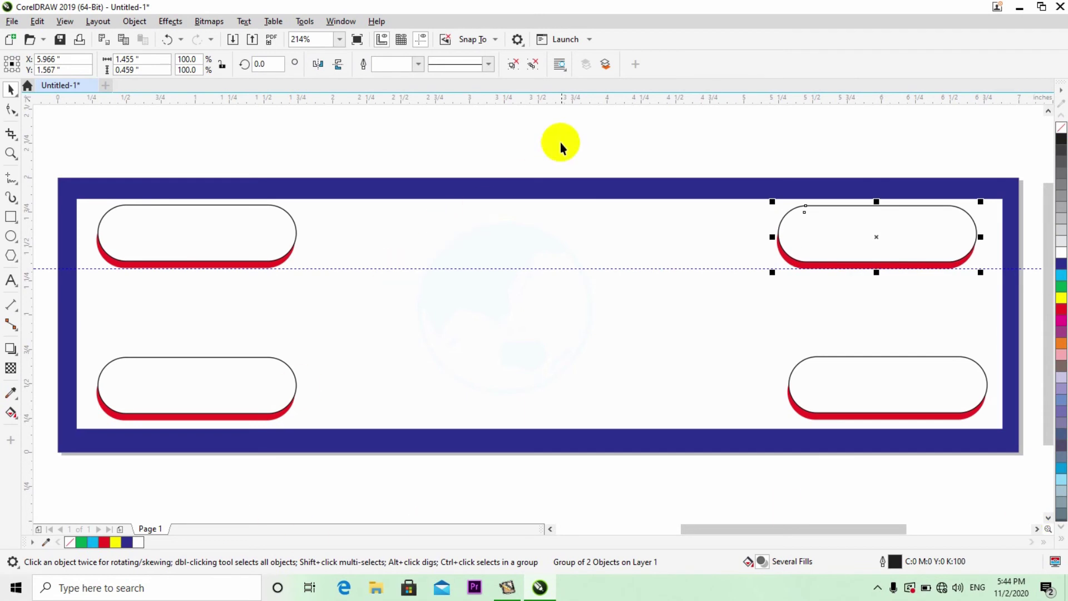
# - Add a horizontal guideline at about Y 0.691 inches and vertical guidelines along the inner edges of the two upper groups
pyautogui.moveTo(562, 100); pyautogui.dragTo(578, 358)
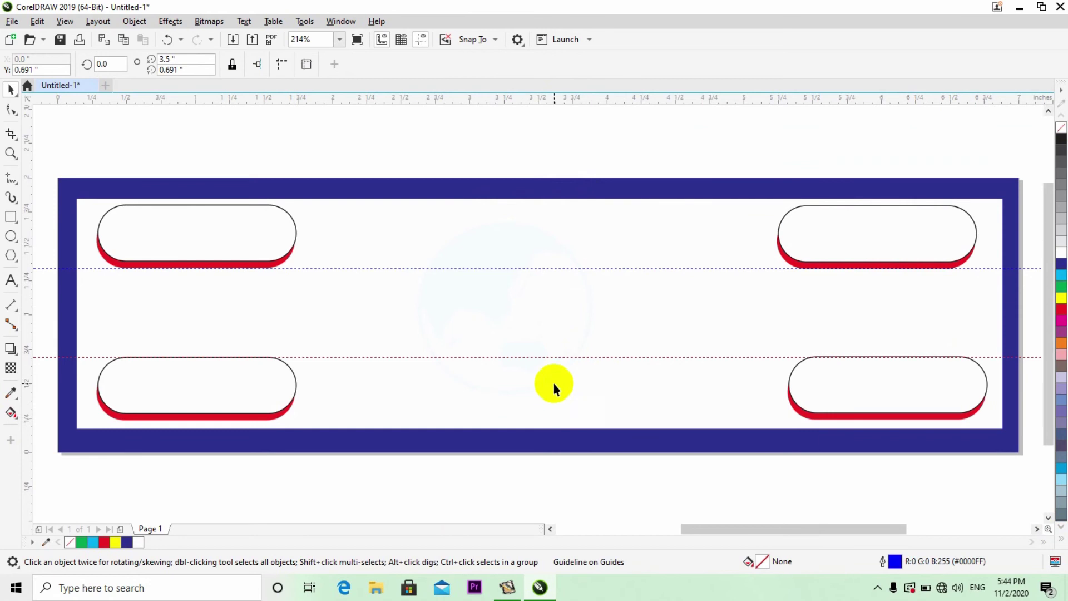
pyautogui.moveTo(29, 191); pyautogui.dragTo(295, 244)
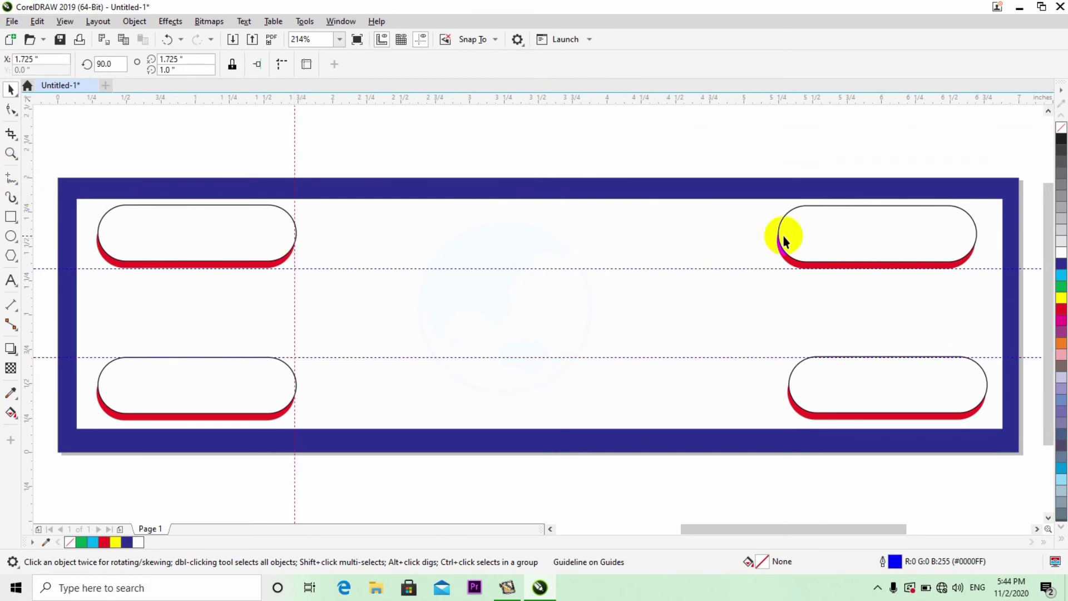
pyautogui.moveTo(27, 192); pyautogui.dragTo(779, 309)
# - Move the lower-right group to X 5.953 inches to align it with the vertical guideline
pyautogui.click(841, 380)
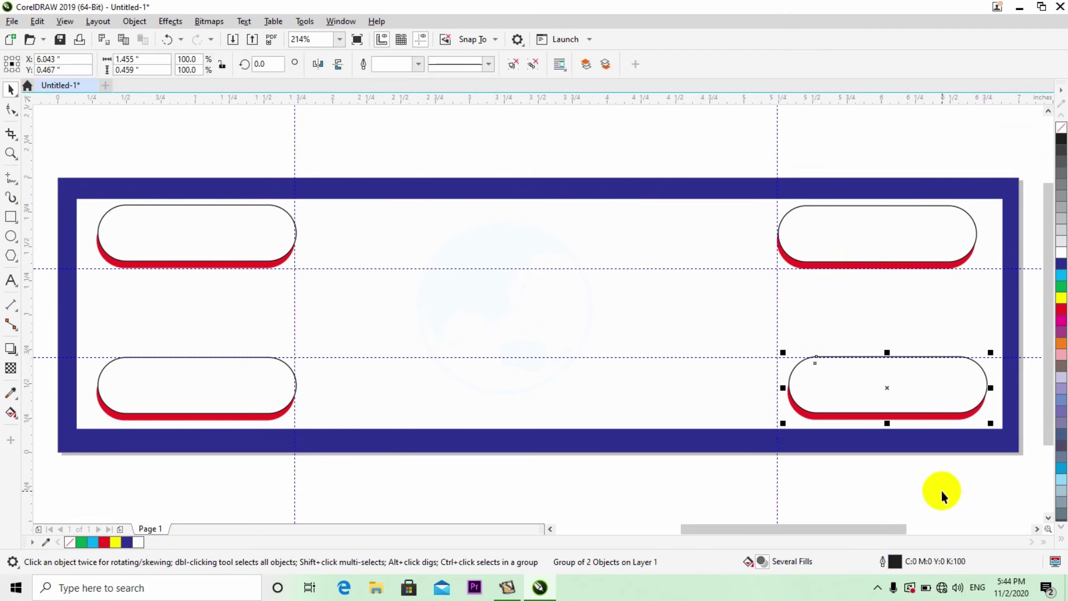
pyautogui.press('Left')
pyautogui.press('Left')
pyautogui.press('Right')
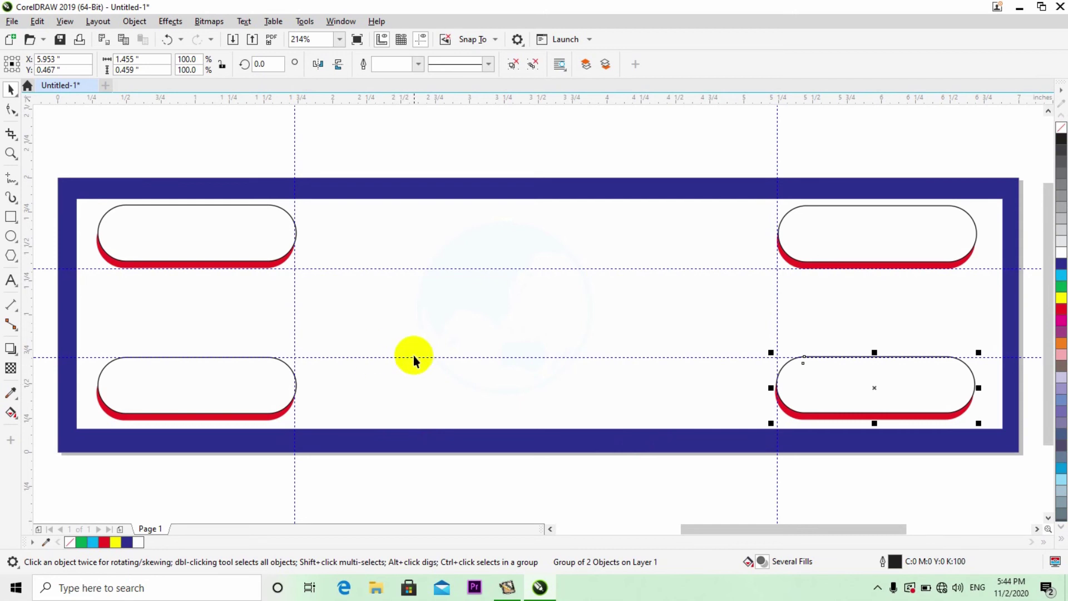
pyautogui.click(879, 589)
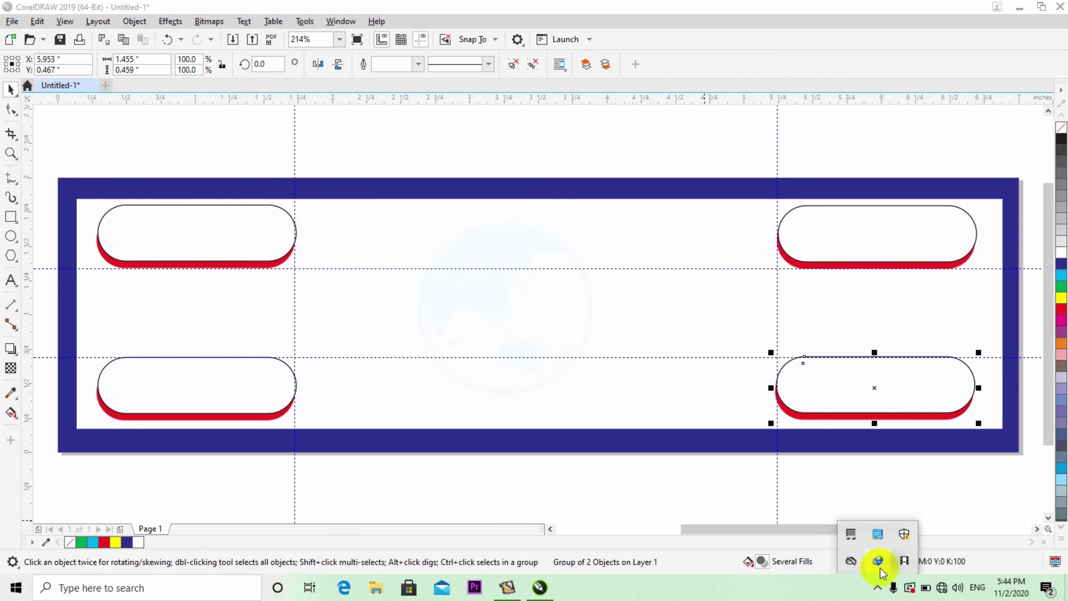
pyautogui.click(879, 589)
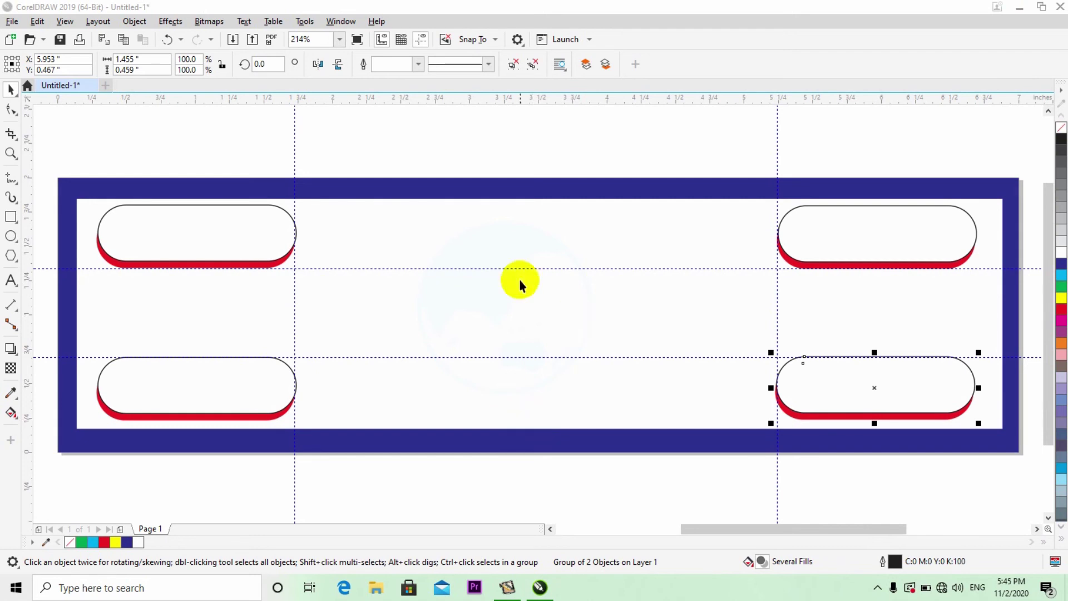
# - Group all five objects of the layout into a single group
pyautogui.click(128, 139)
pyautogui.hotkey('ctrl', 'a')
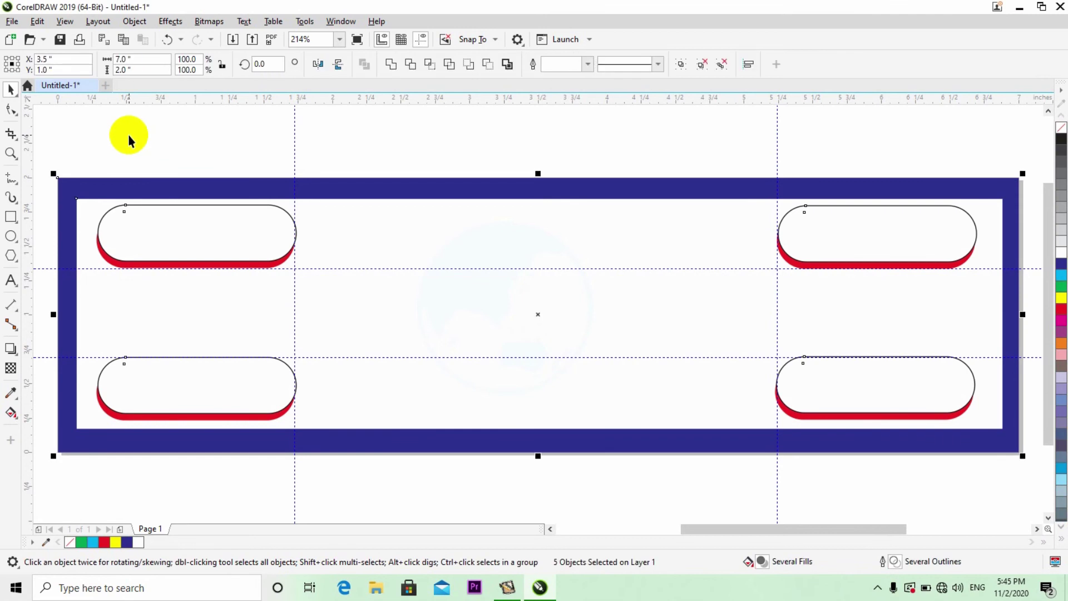
pyautogui.click(681, 64)
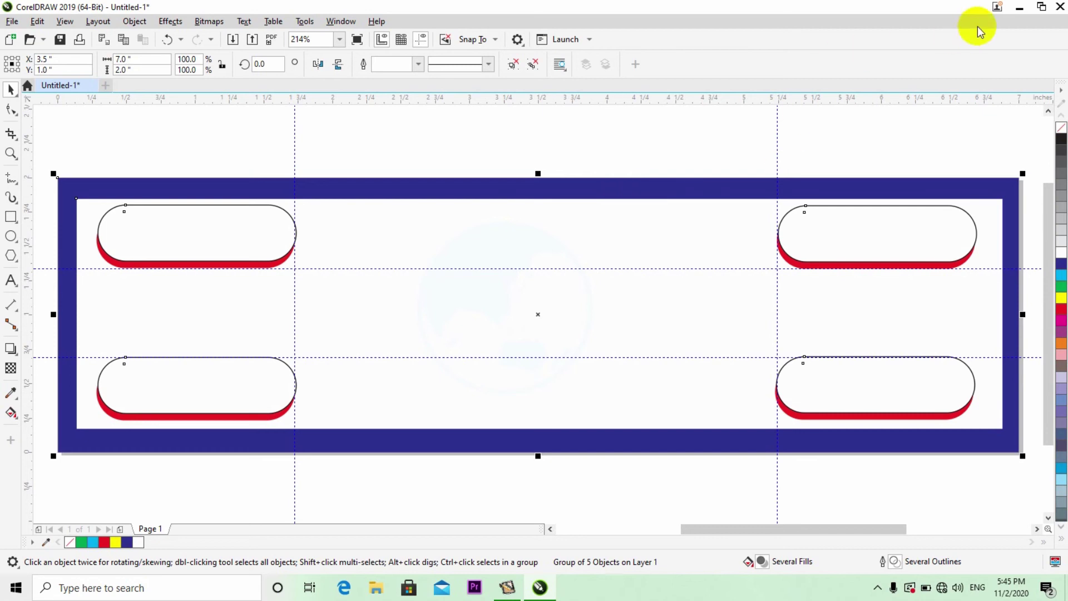
# - Switch to the Windows Control Panel and open the Region settings
pyautogui.click(1020, 8)
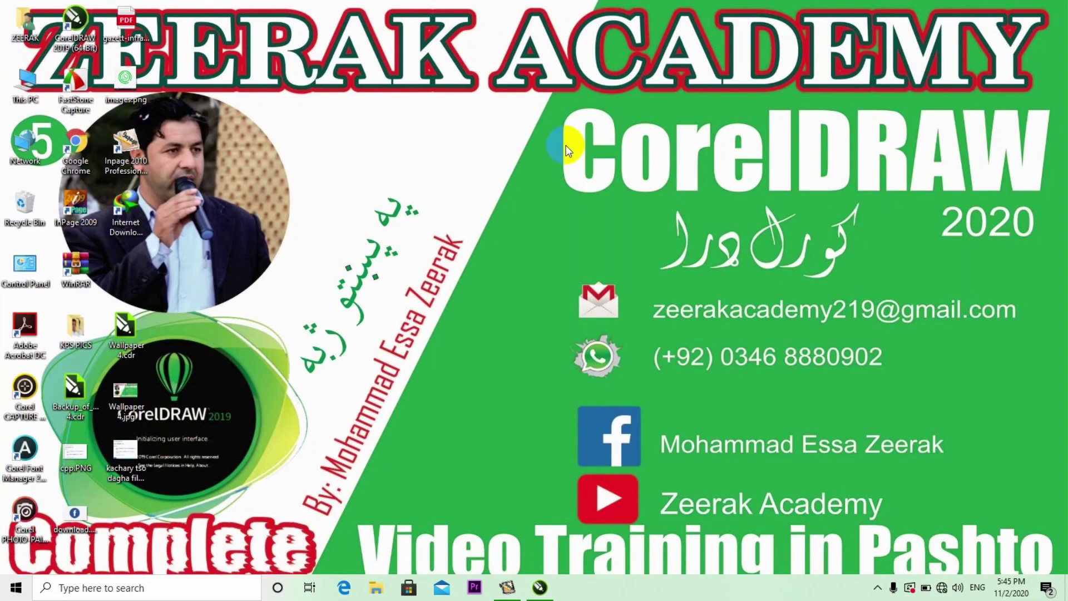
pyautogui.click(25, 266)
pyautogui.press('Return')
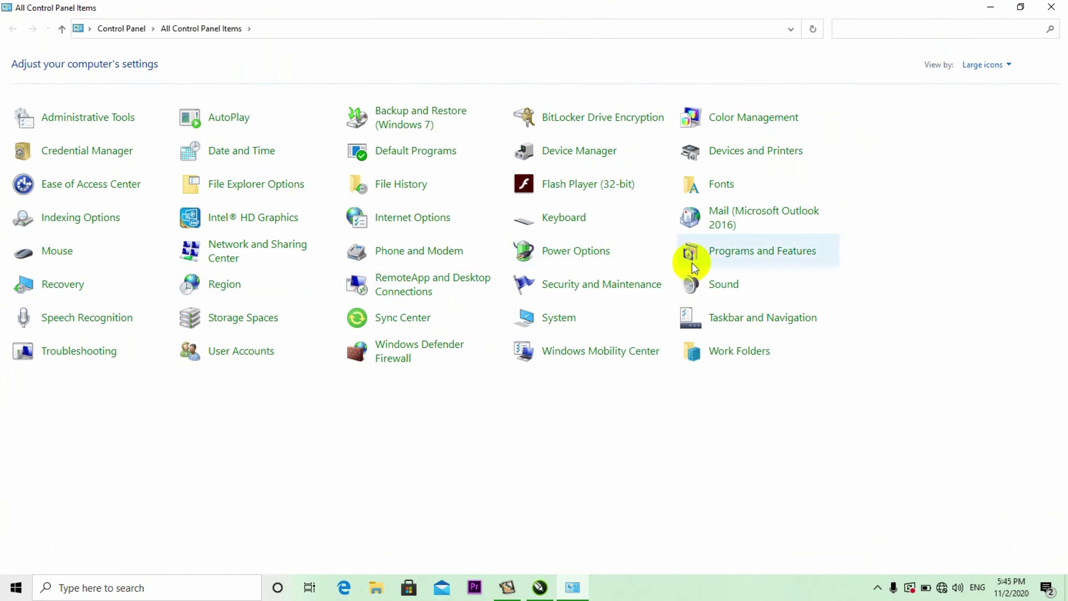
pyautogui.click(228, 286)
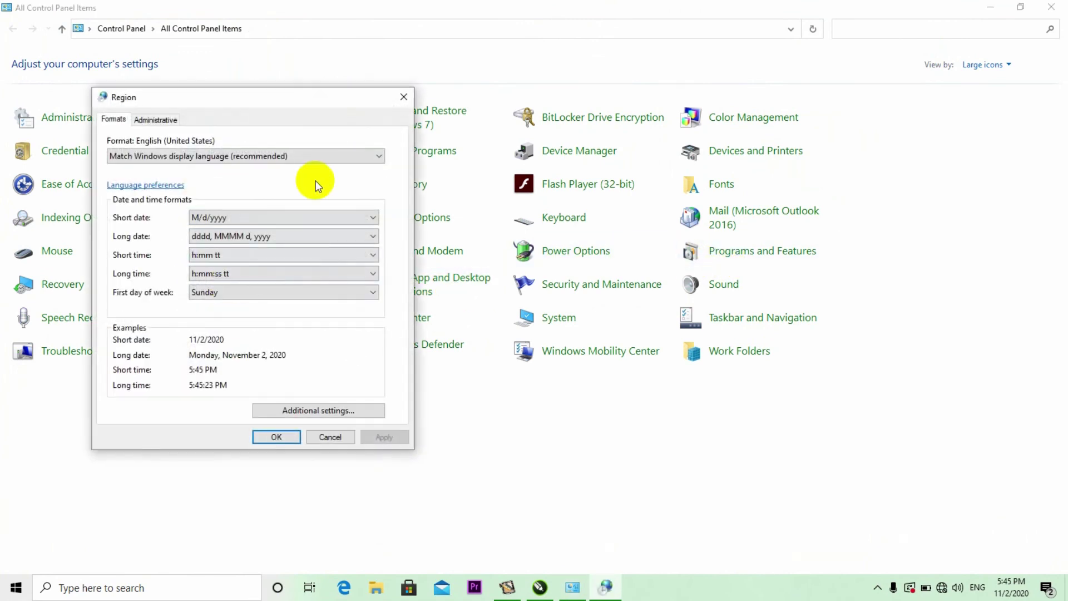
# - Try the Pashto (Afghanistan) and Pashto (Pakistan) regional formats and discard the change
pyautogui.click(261, 158)
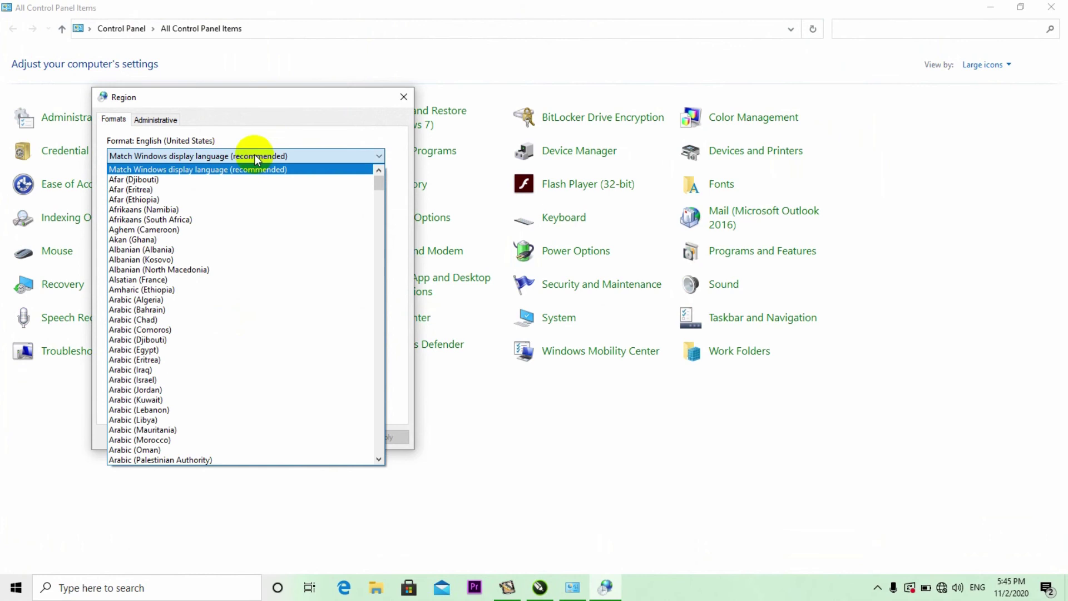
pyautogui.press('p')
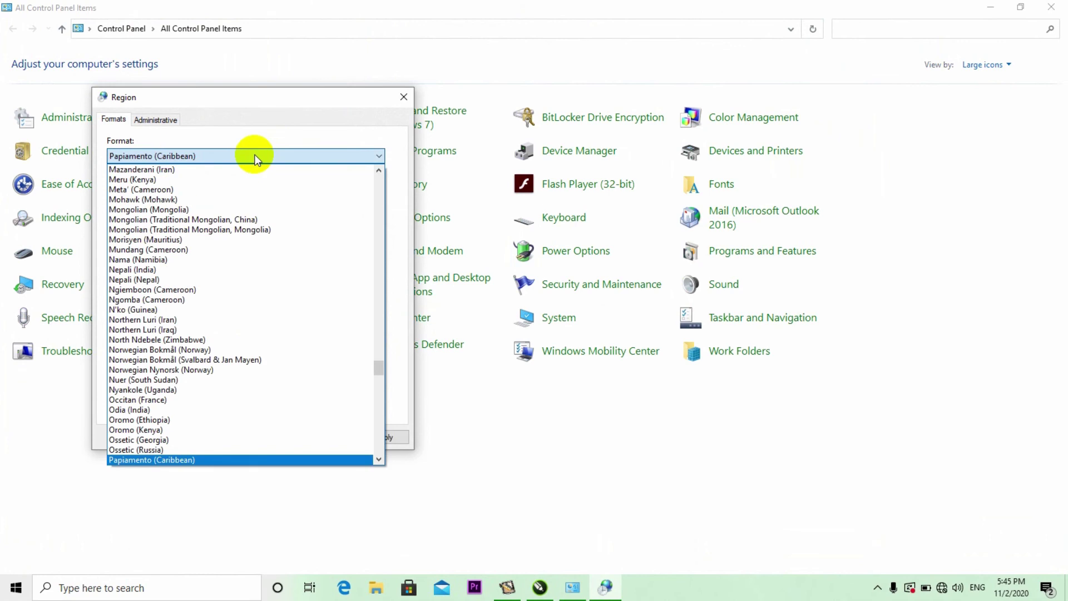
pyautogui.press('Down')
pyautogui.press('Down')
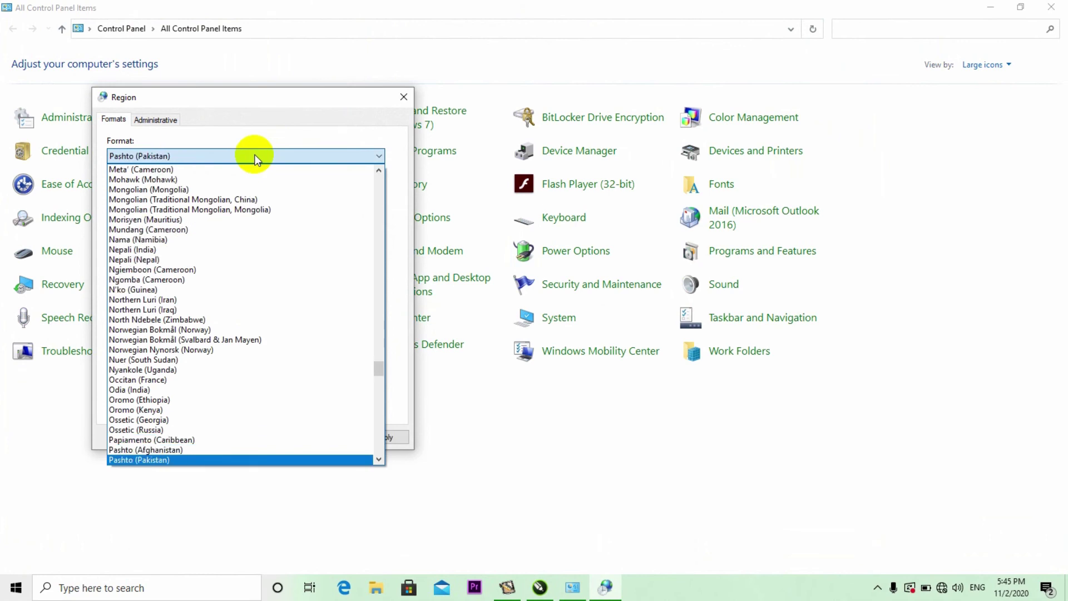
pyautogui.press('Up')
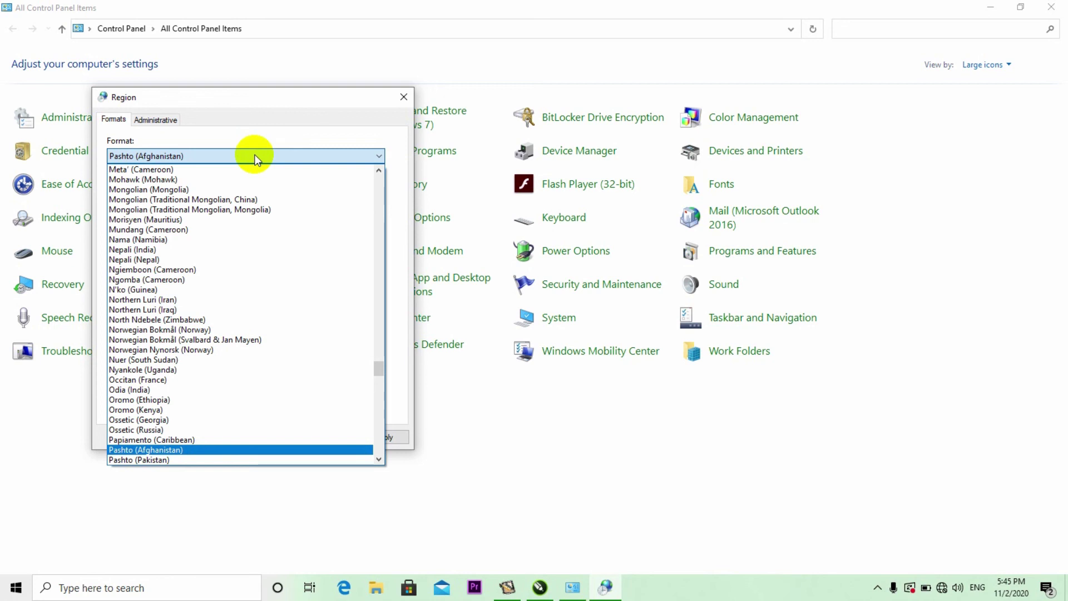
pyautogui.press('Down')
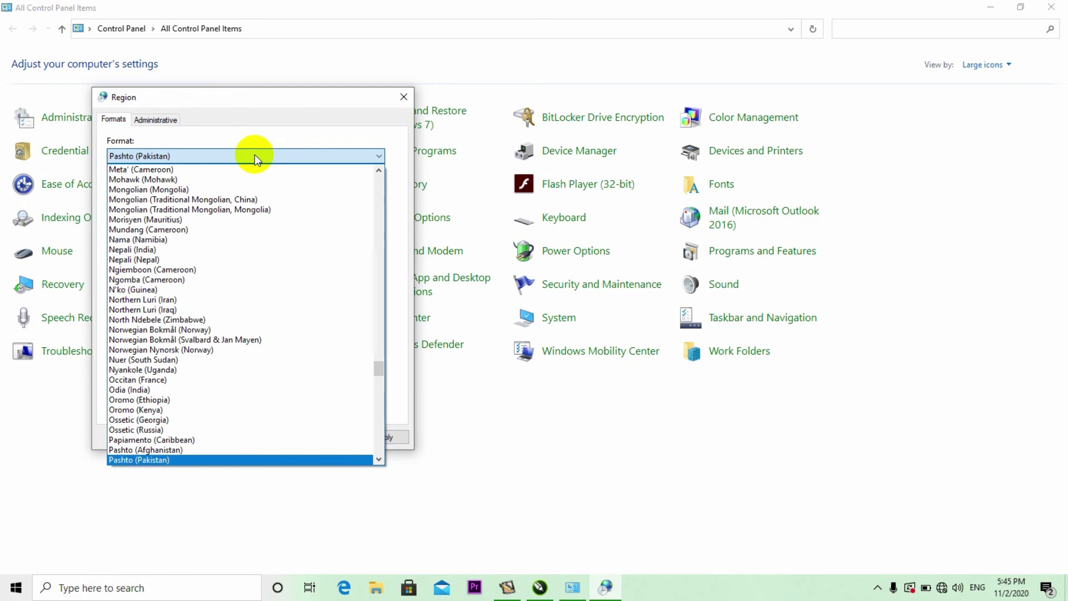
pyautogui.click(256, 157)
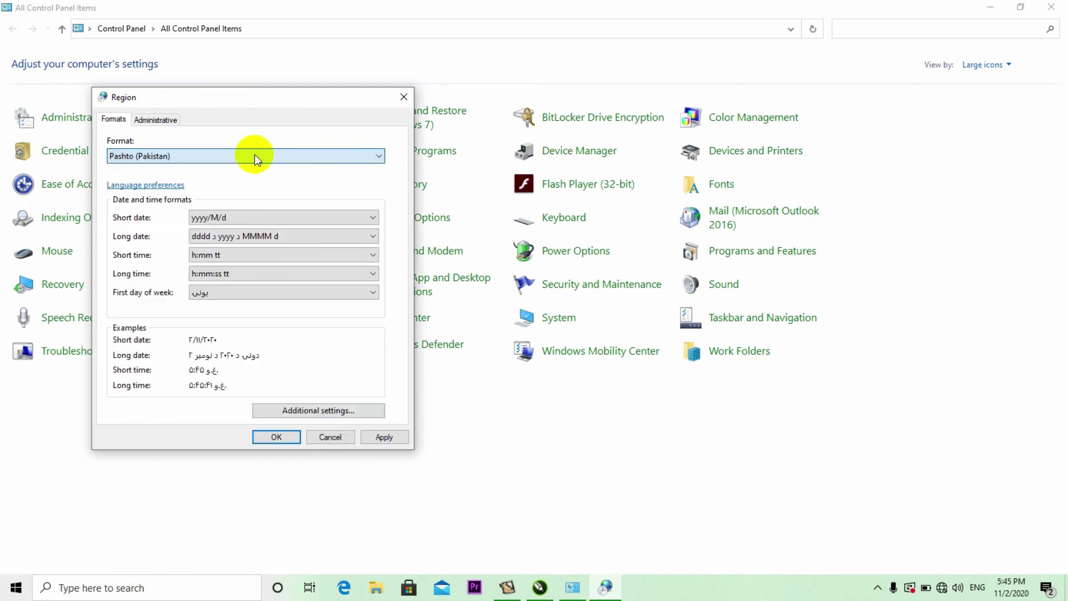
pyautogui.click(324, 438)
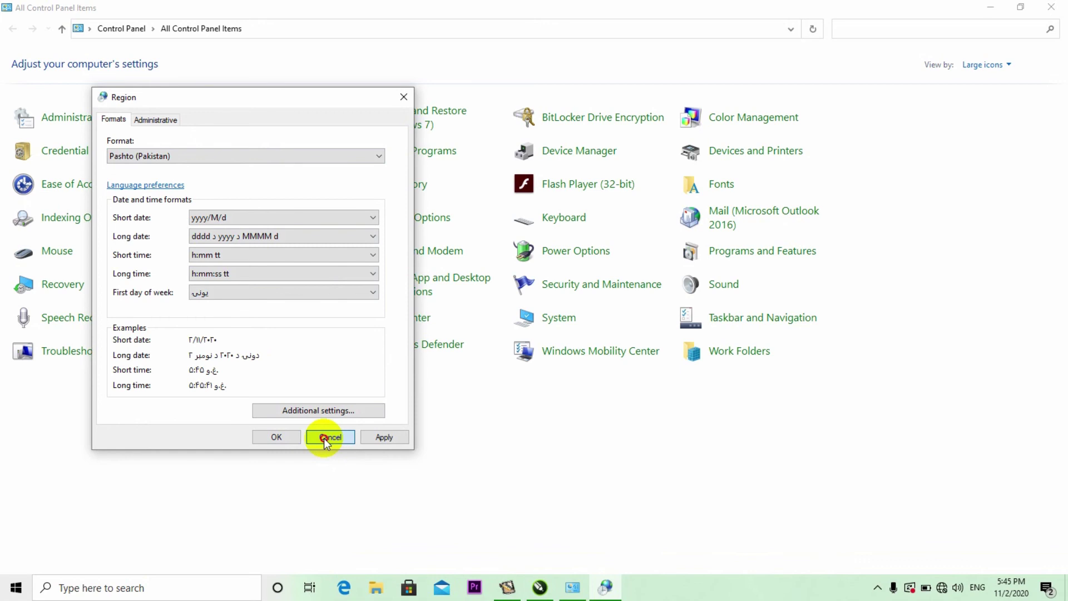
pyautogui.click(324, 439)
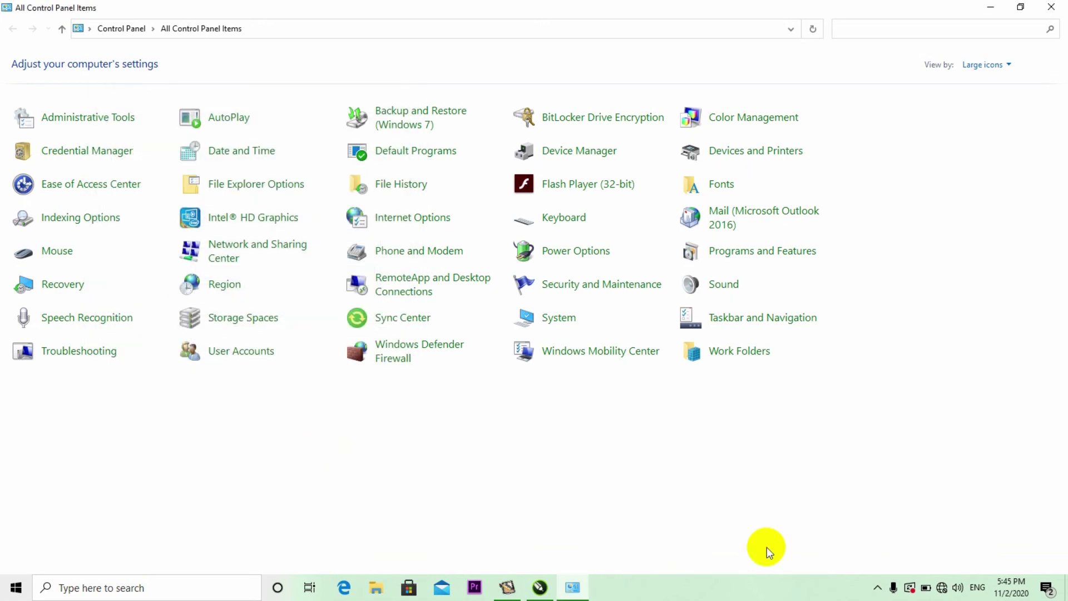
# - Check which keyboard input languages are installed in Windows and close the Control Panel
pyautogui.click(879, 589)
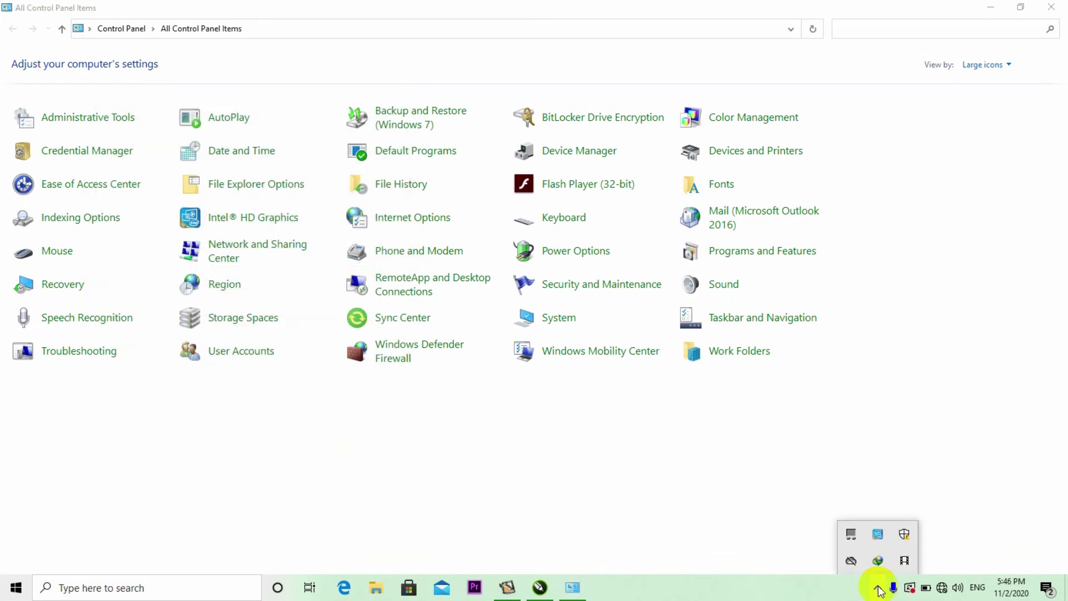
pyautogui.click(878, 588)
pyautogui.click(977, 588)
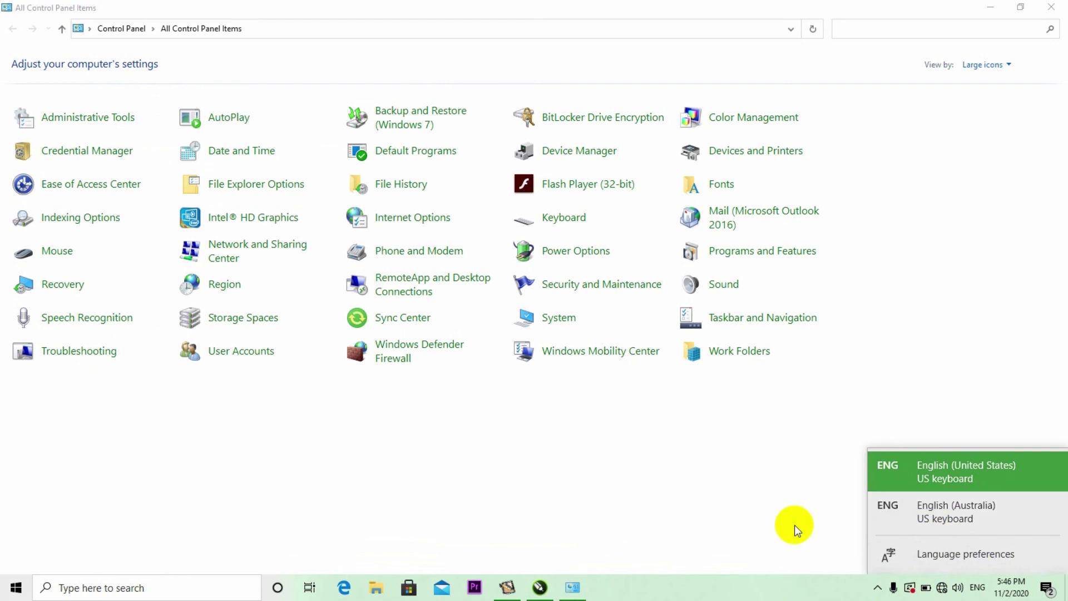
pyautogui.click(640, 466)
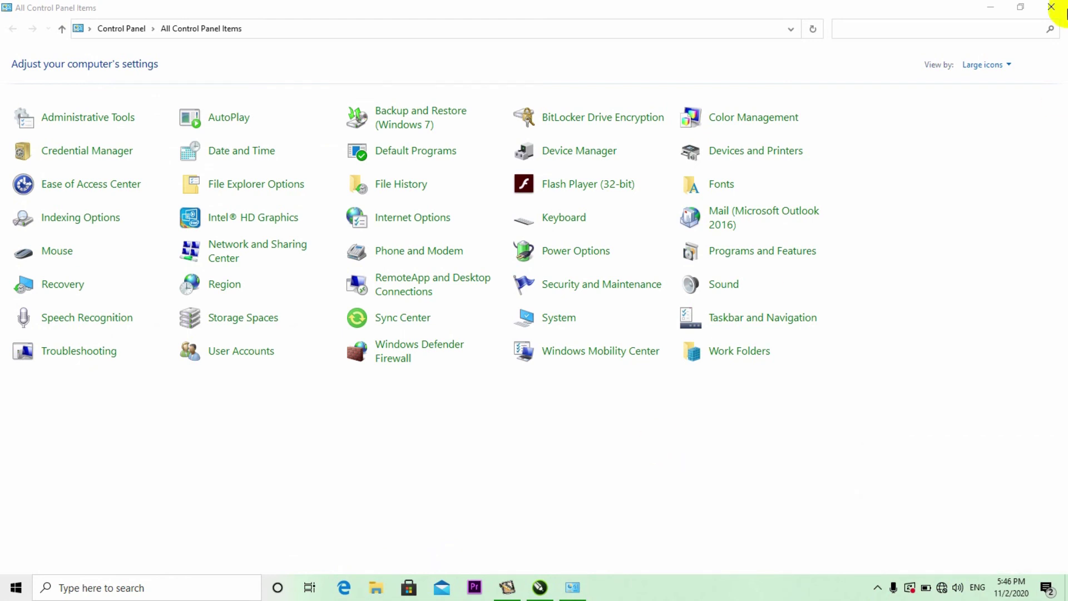
pyautogui.click(1060, 7)
# - Switch to InPage and create a one-page A4 portrait document with right-to-left direction
pyautogui.moveTo(539, 589)
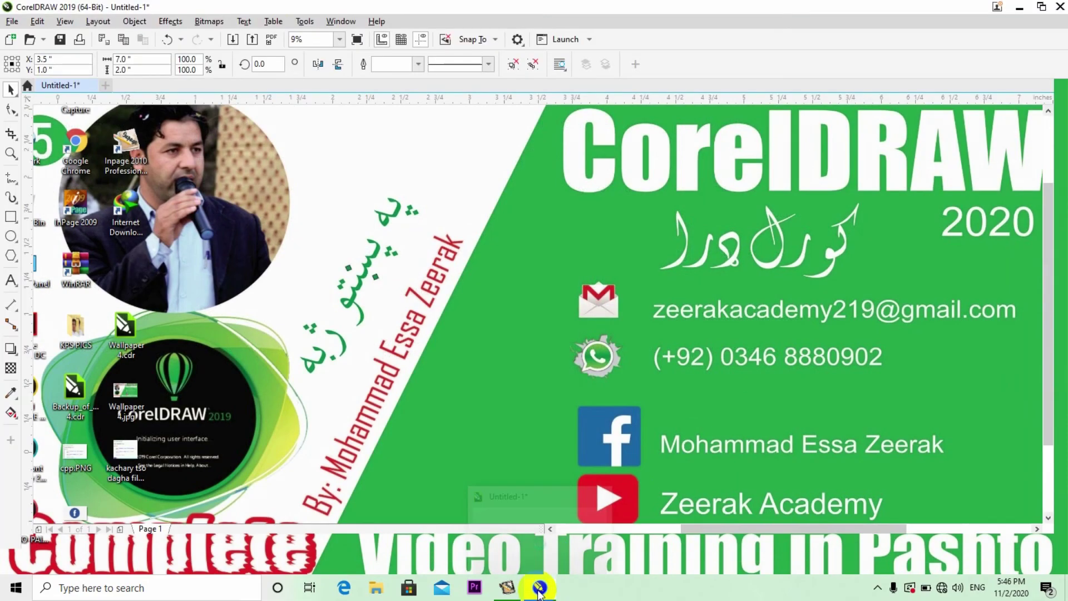
pyautogui.moveTo(508, 587)
pyautogui.click(477, 517)
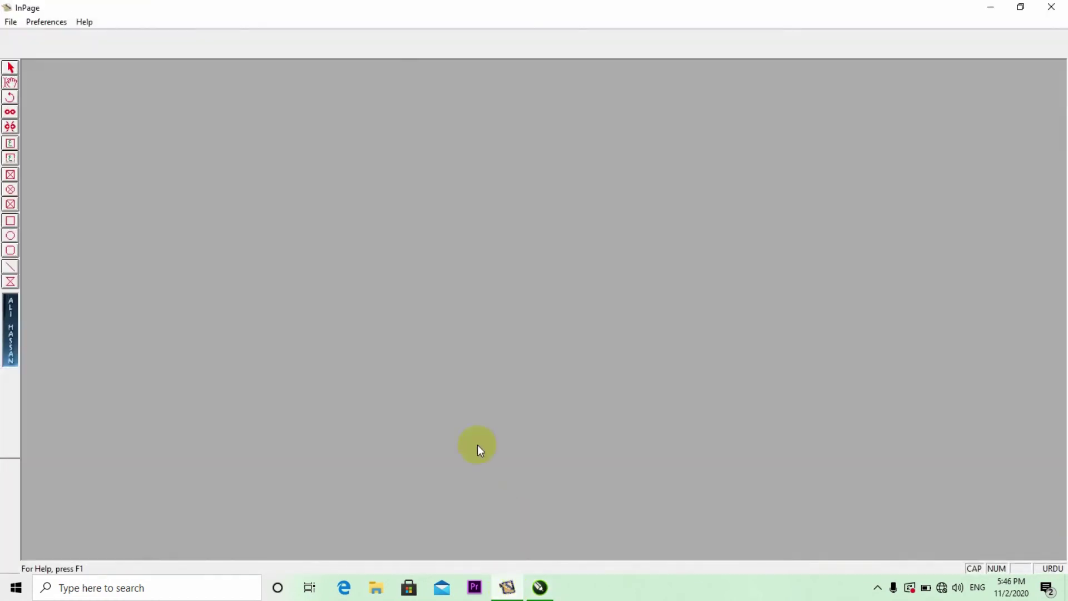
pyautogui.click(10, 22)
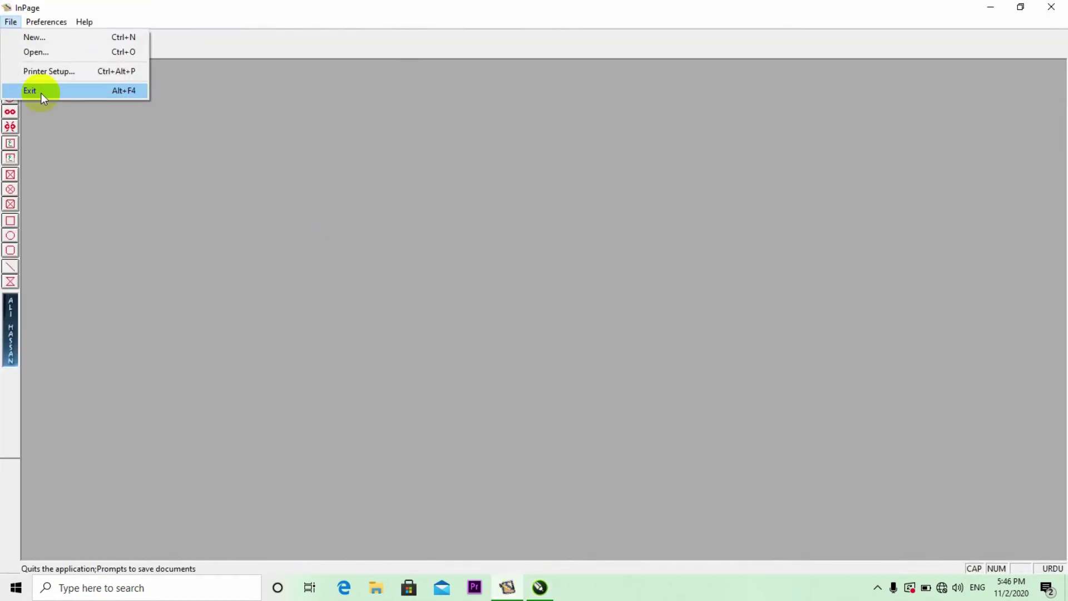
pyautogui.click(43, 36)
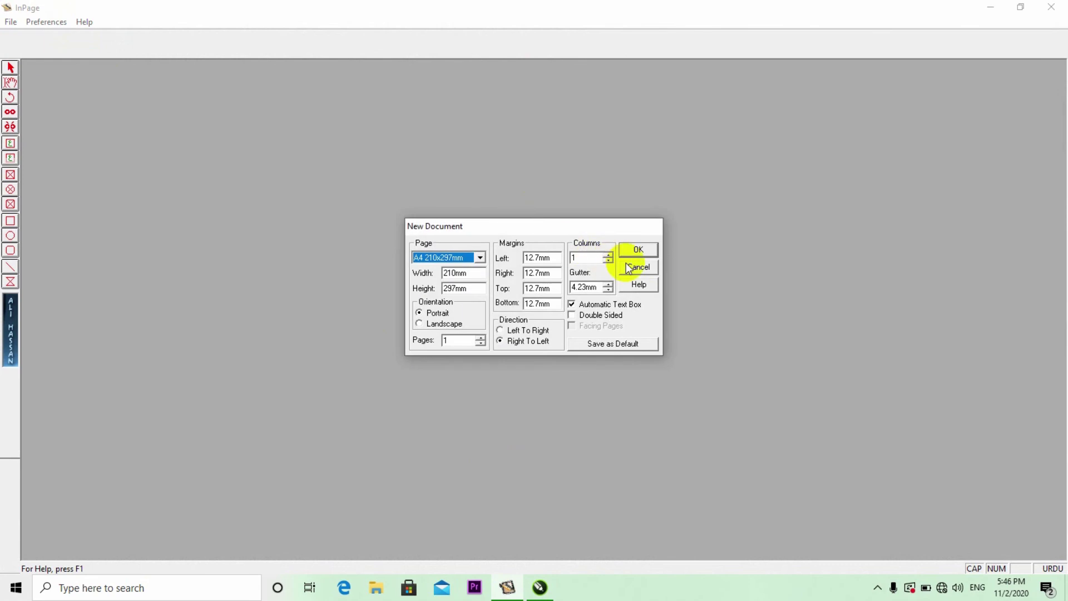
pyautogui.click(640, 252)
# - Set the InPage keyboard layout to Phonetic
pyautogui.click(47, 22)
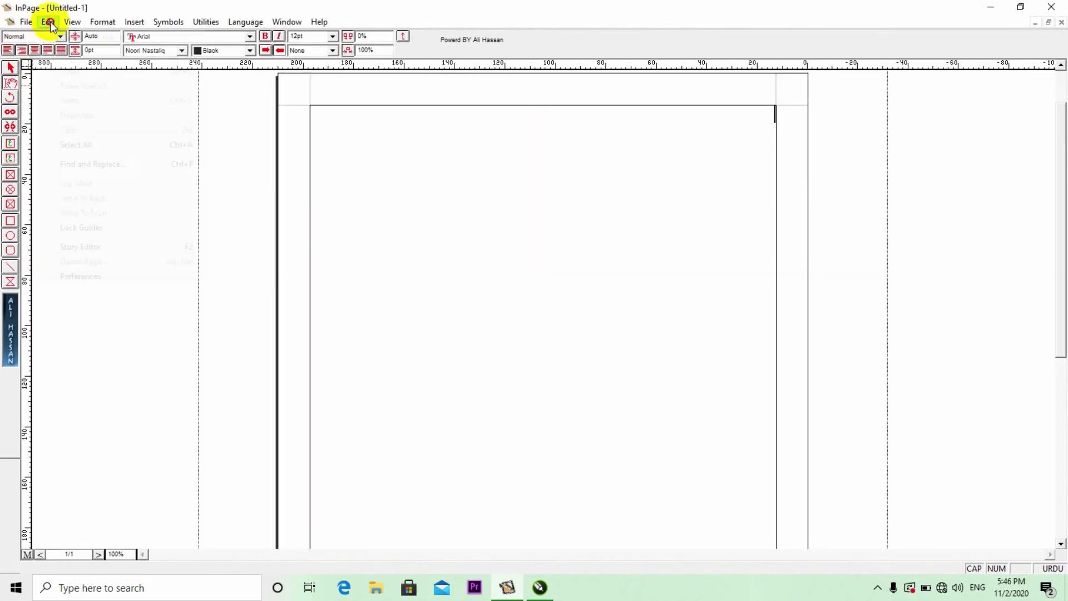
pyautogui.moveTo(165, 276)
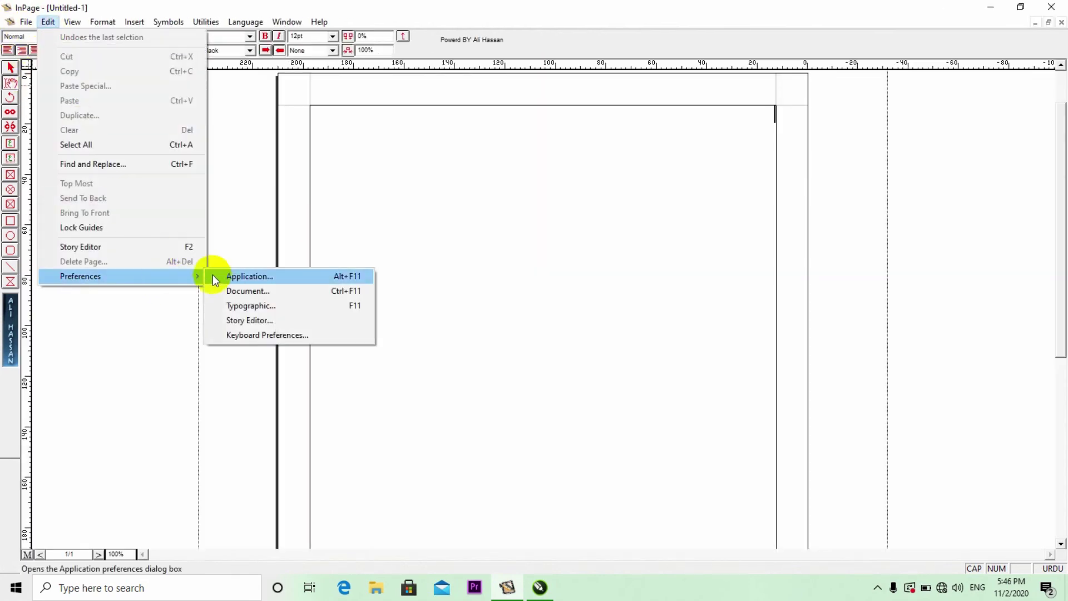
pyautogui.click(293, 335)
pyautogui.click(526, 277)
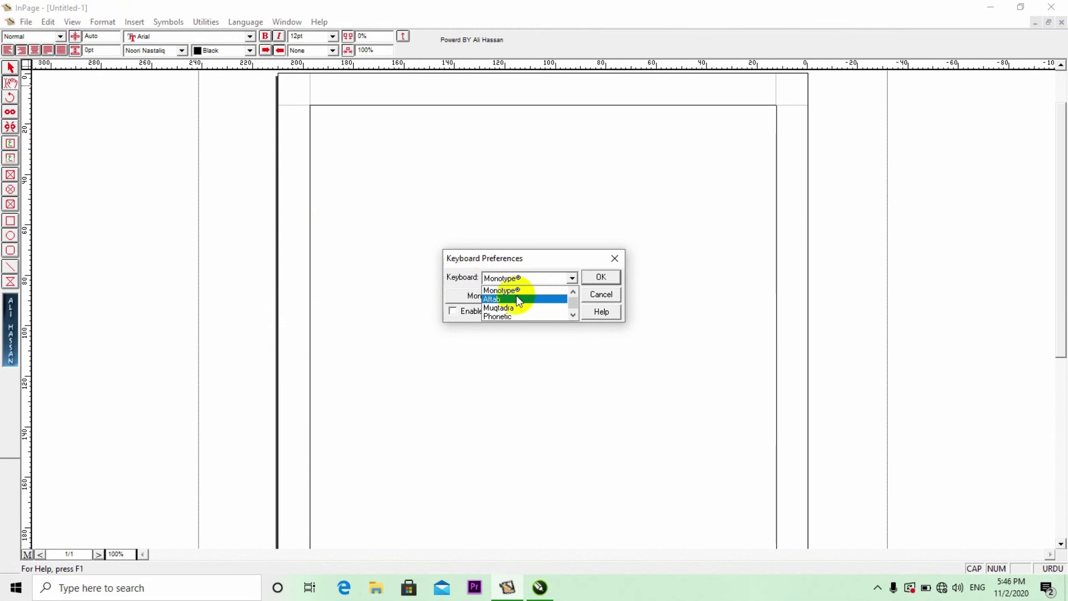
pyautogui.click(507, 317)
pyautogui.click(591, 278)
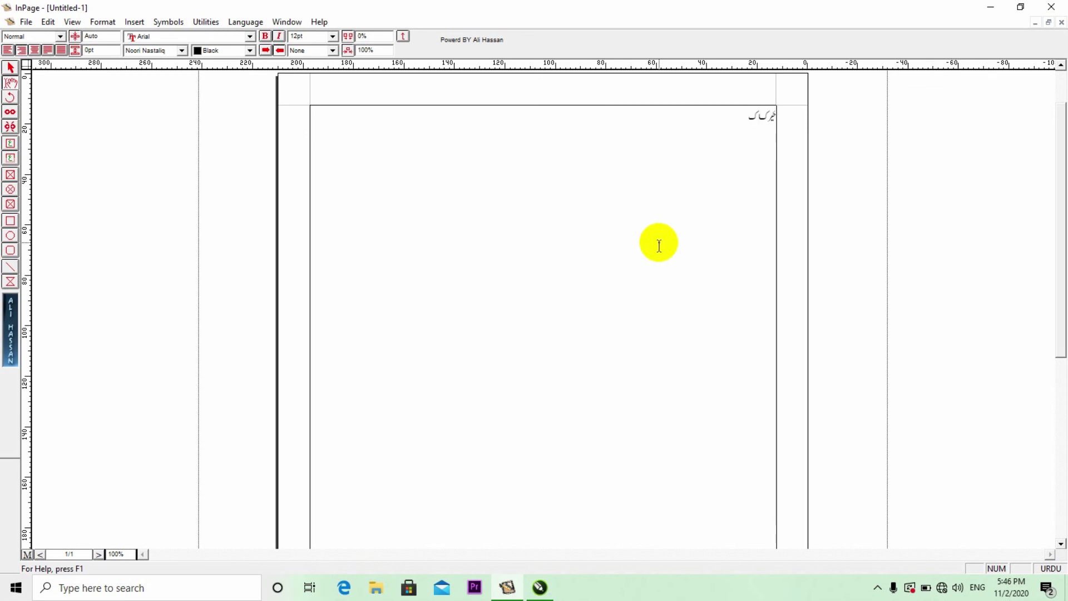
# - Enter the heading "ځیرک اکیڈمی" in the text box and set its size to 72 pt
pyautogui.write('یڈی')
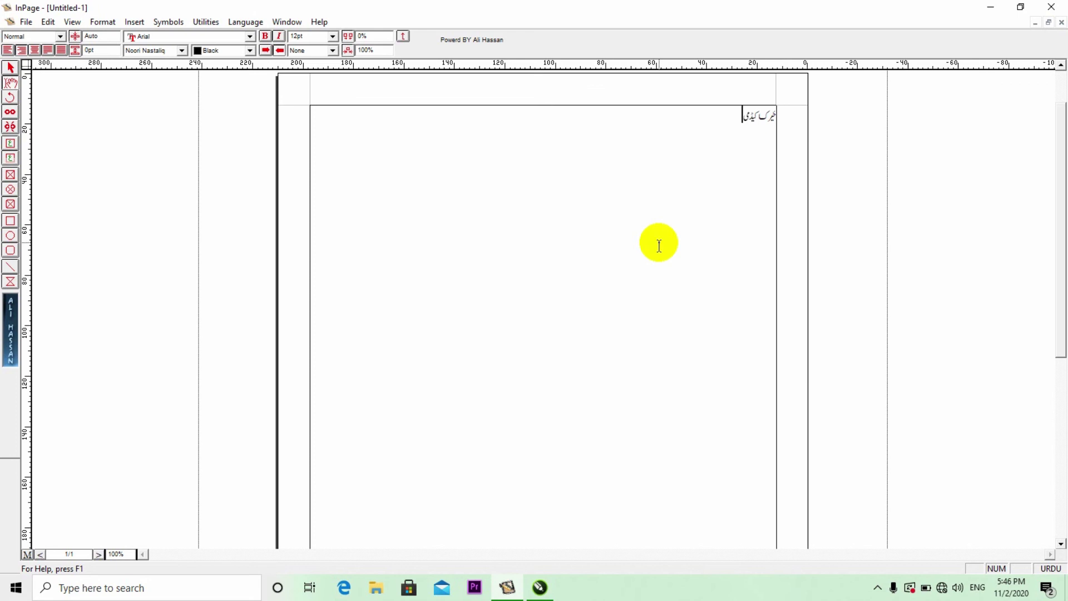
pyautogui.moveTo(698, 117); pyautogui.dragTo(878, 117)
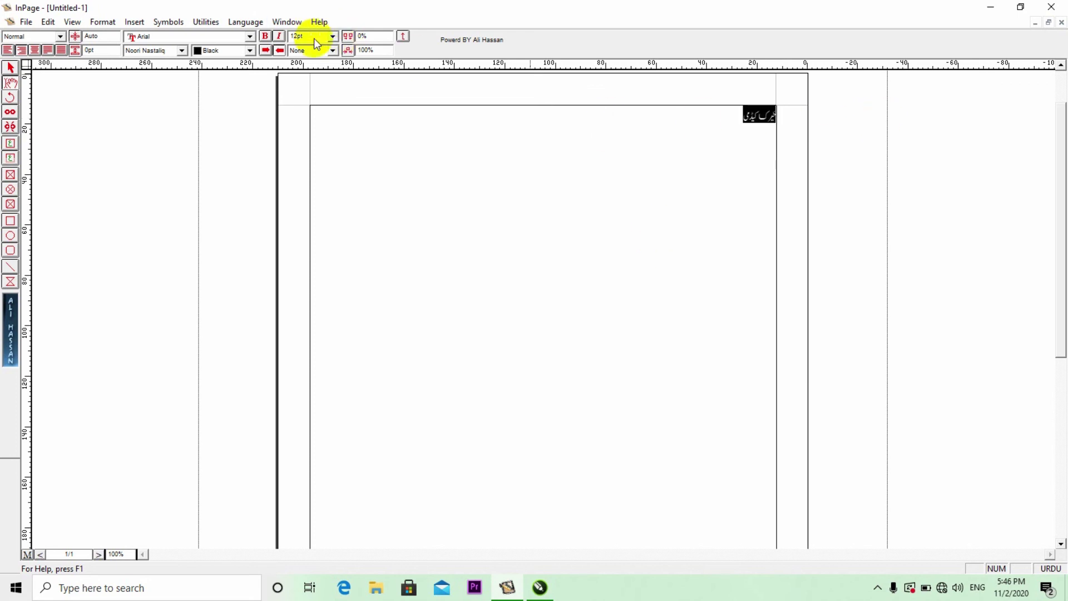
pyautogui.click(333, 37)
pyautogui.click(326, 119)
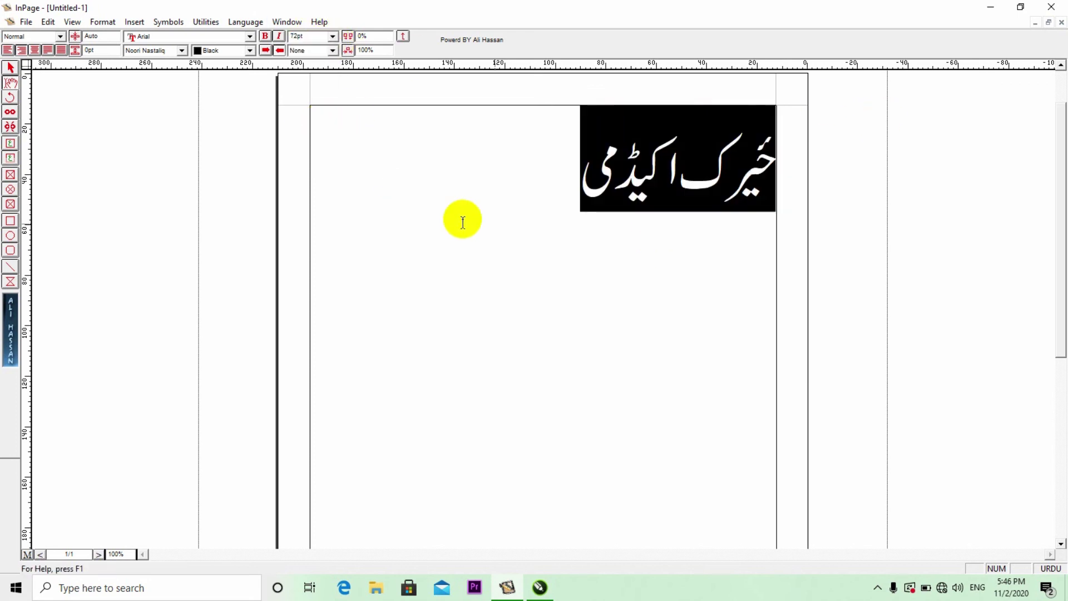
pyautogui.click(477, 181)
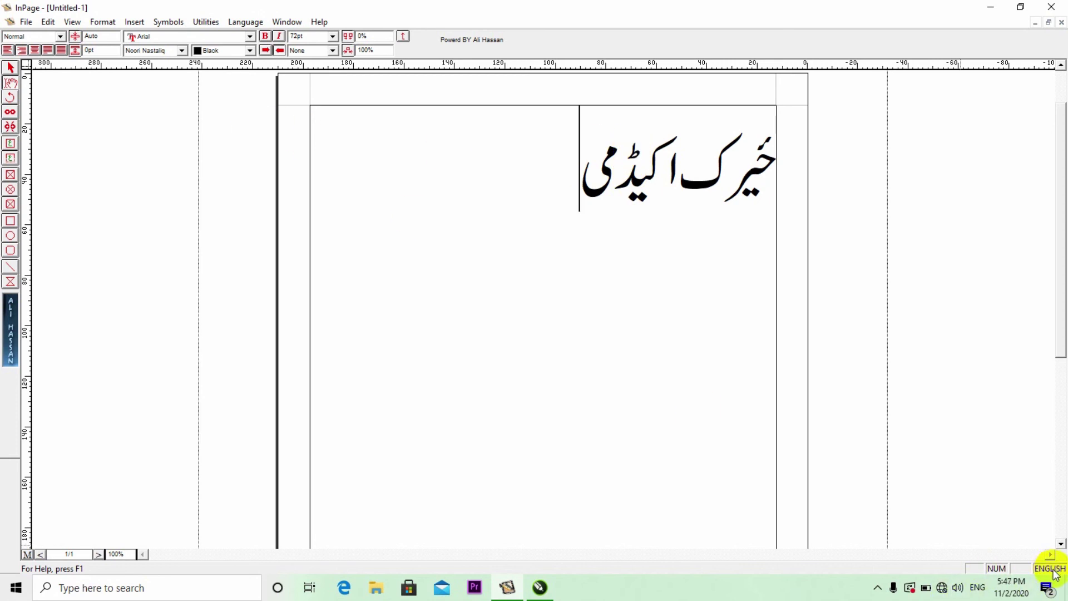
# - Review the layout and Enable Pushtu option in the keyboard preferences and close them without changes
pyautogui.click(48, 22)
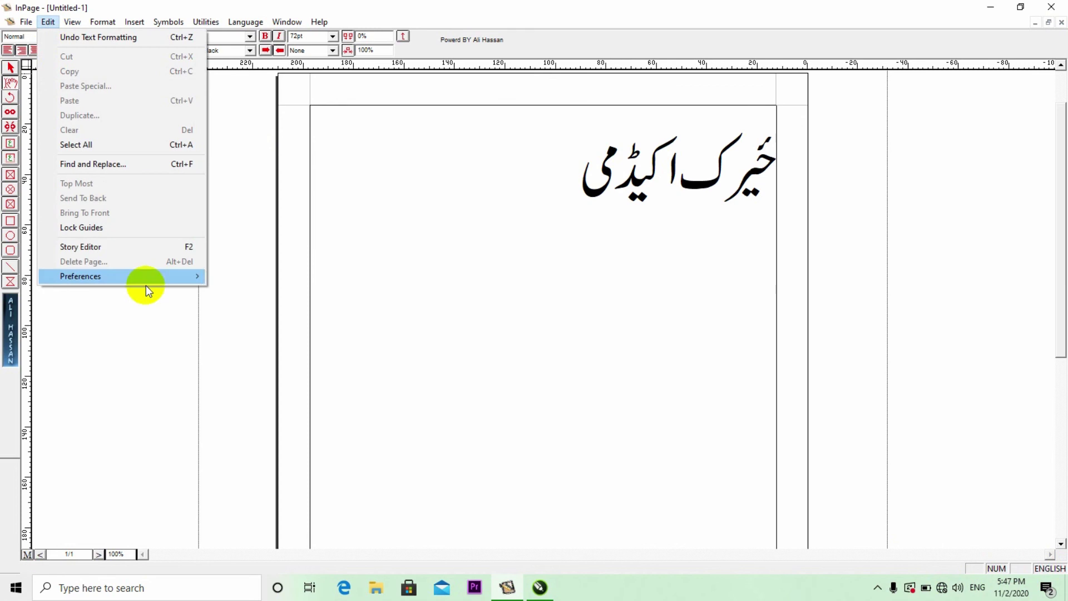
pyautogui.moveTo(144, 278)
pyautogui.click(303, 336)
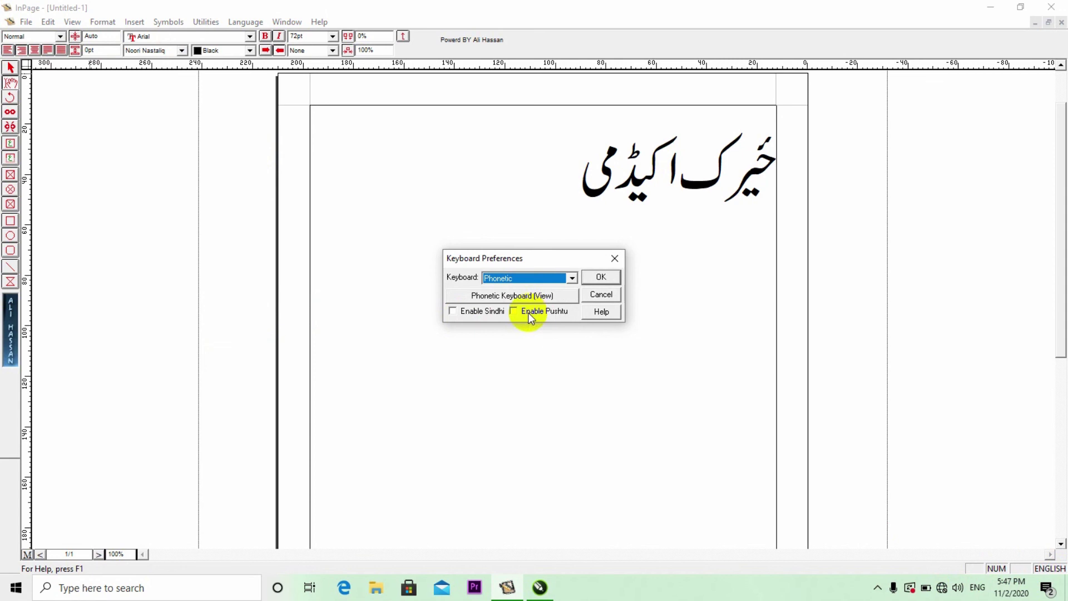
pyautogui.click(589, 295)
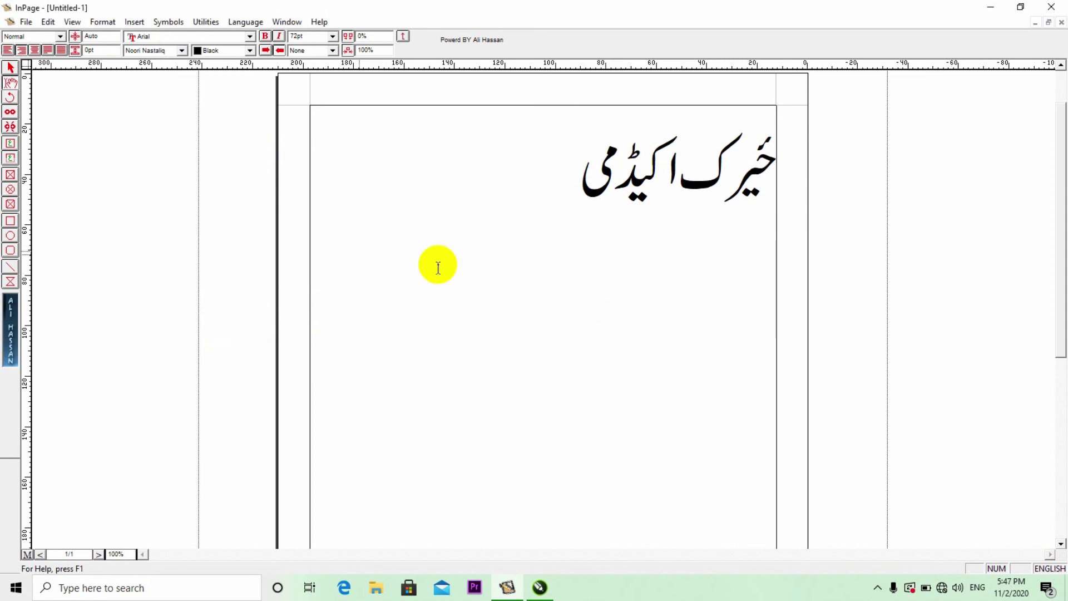
# - Select the heading text and set its Urdu font to Aswad Old
pyautogui.click(11, 67)
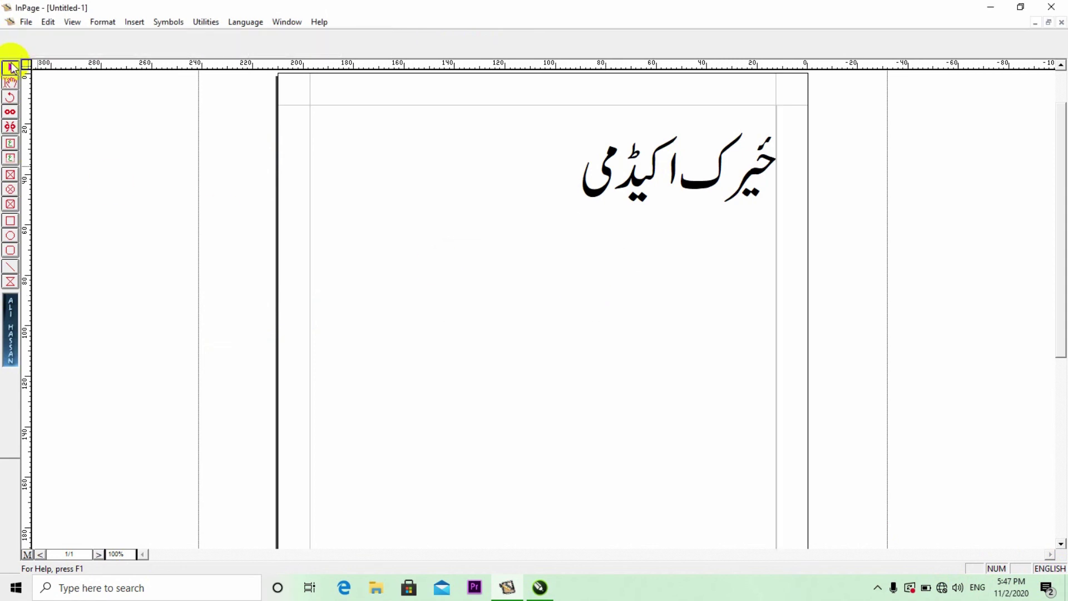
pyautogui.click(10, 82)
pyautogui.moveTo(461, 198); pyautogui.dragTo(1062, 188)
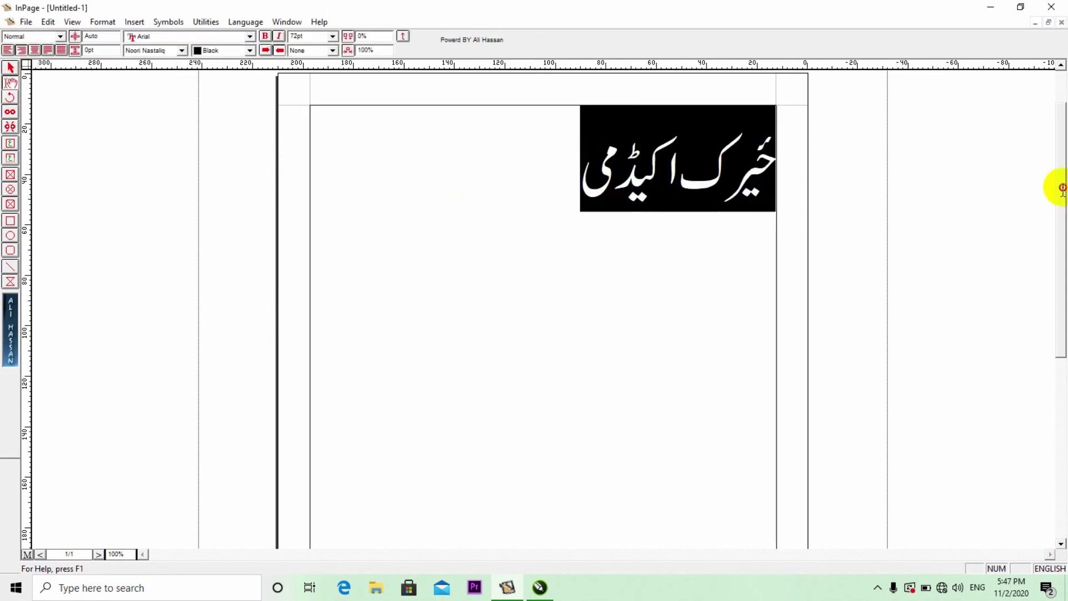
pyautogui.click(182, 51)
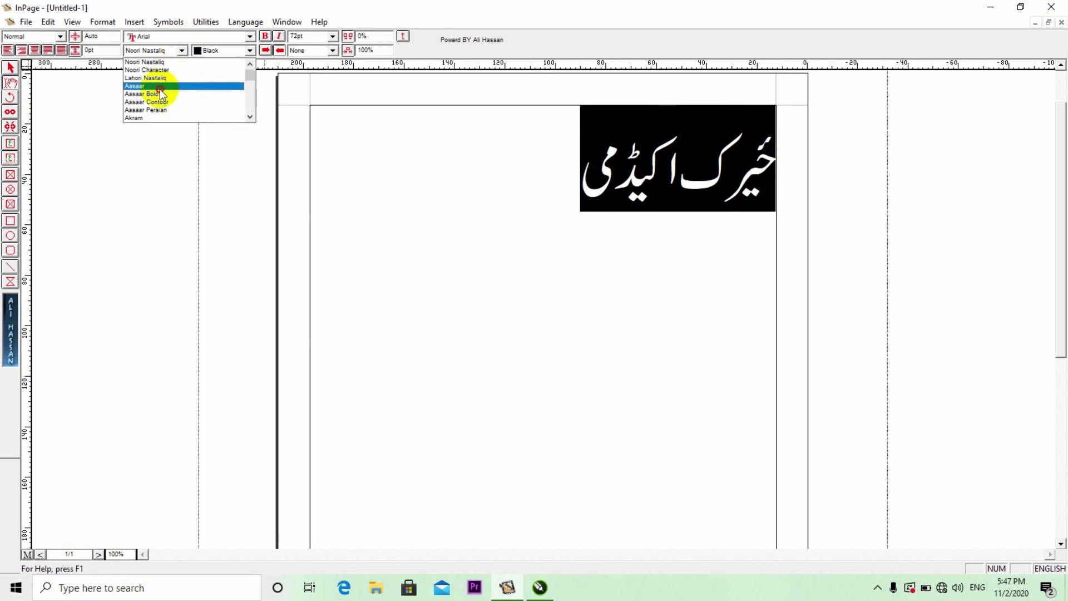
pyautogui.click(161, 87)
pyautogui.click(182, 50)
pyautogui.scroll(-2, 165, 81)
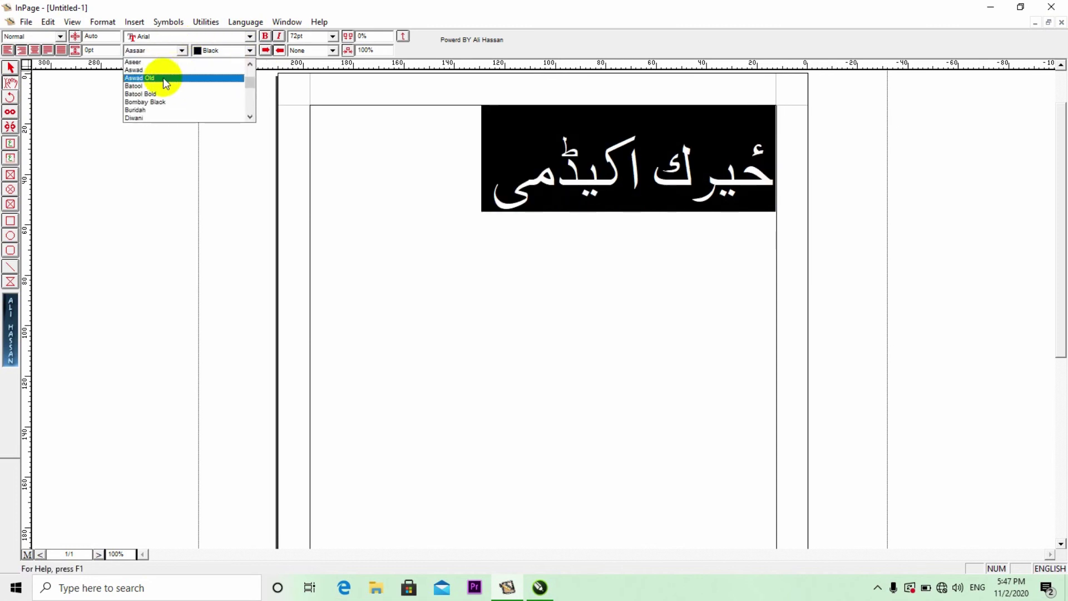
pyautogui.click(149, 79)
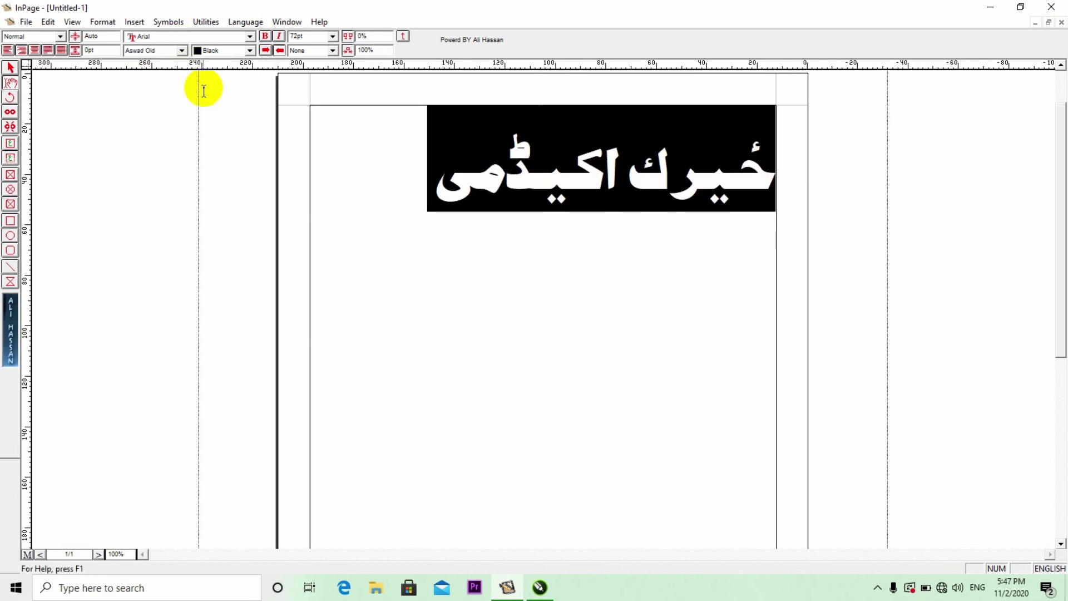
pyautogui.click(10, 67)
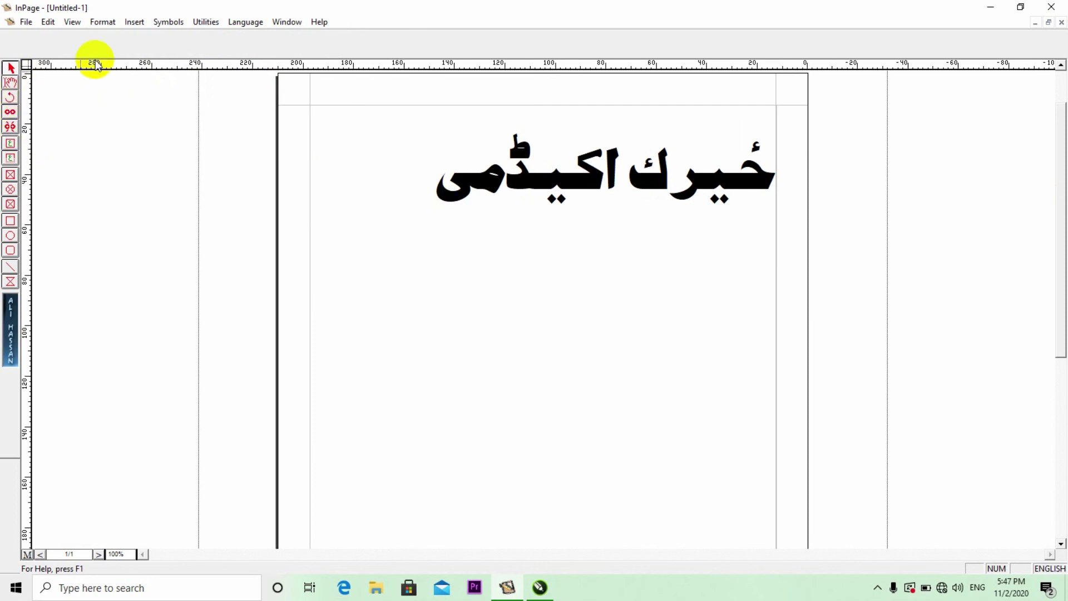
# - Try the Diwani, Aasaar and Aasaar Bold fonts on the heading text
pyautogui.click(10, 83)
pyautogui.moveTo(363, 184); pyautogui.dragTo(933, 195)
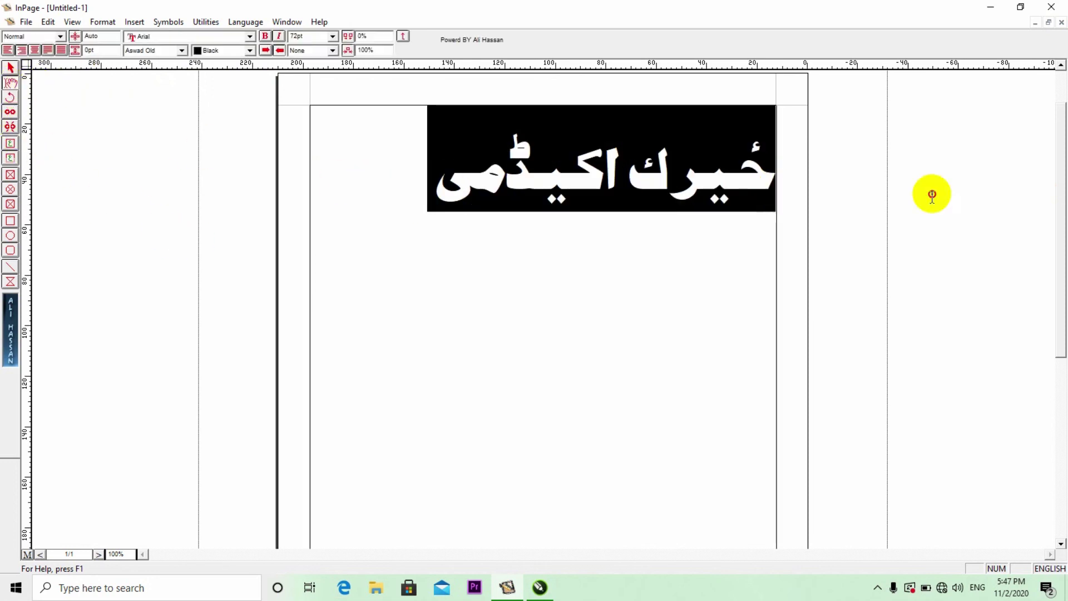
pyautogui.click(179, 50)
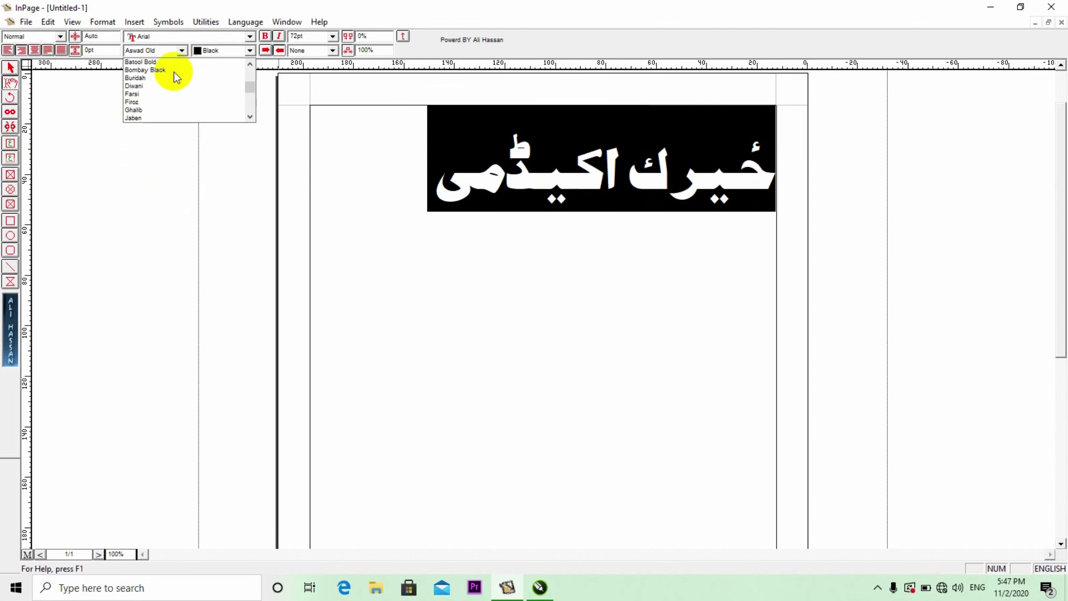
pyautogui.scroll(-1, 161, 83)
pyautogui.click(153, 84)
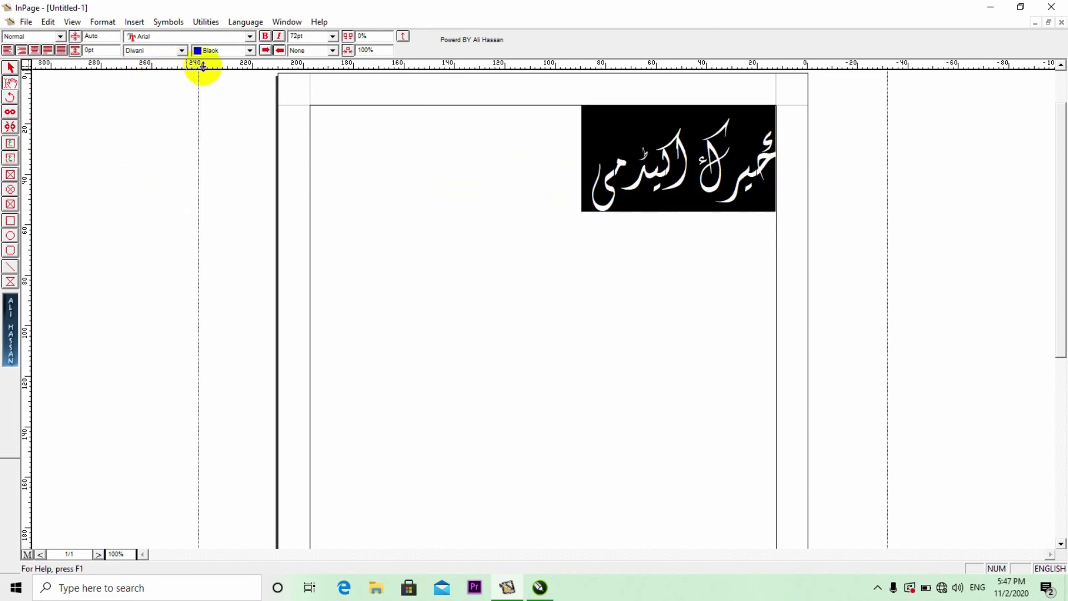
pyautogui.click(182, 51)
pyautogui.scroll(5, 201, 76)
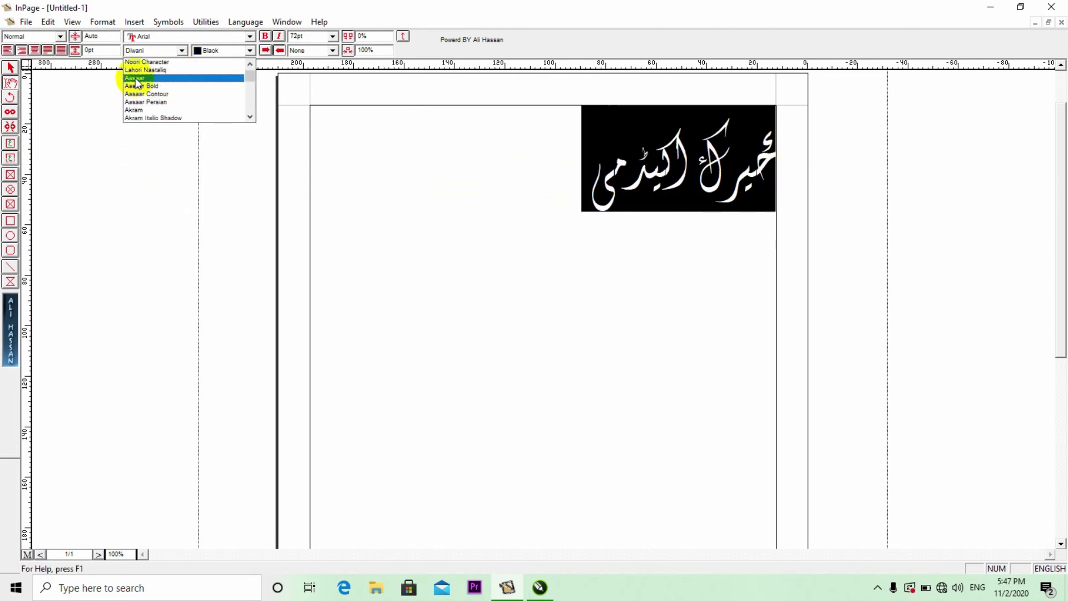
pyautogui.click(139, 75)
pyautogui.click(155, 49)
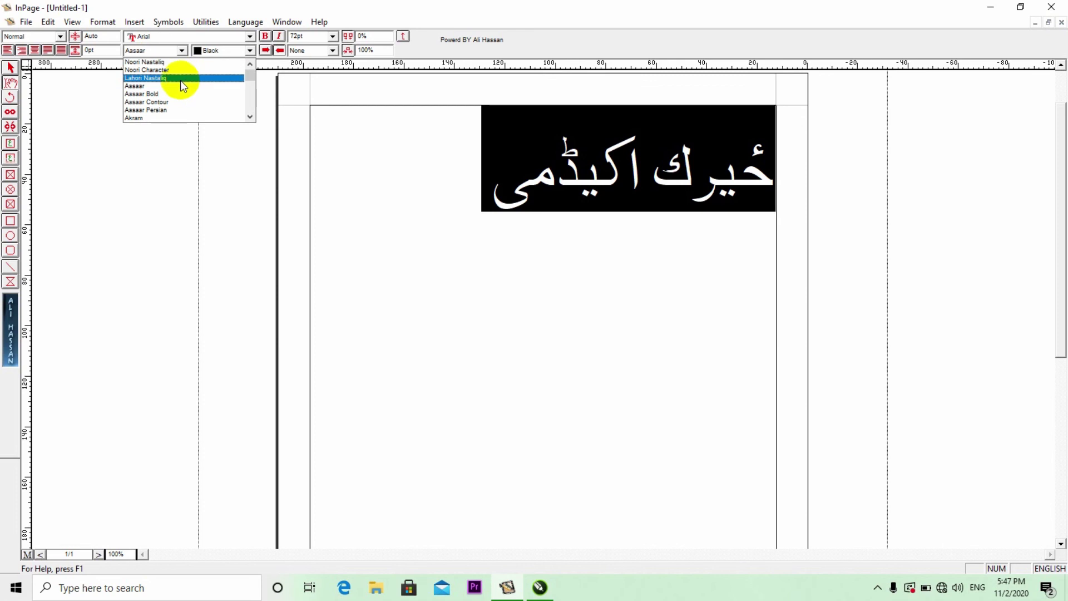
pyautogui.click(151, 94)
# - Try the Aswad font on the heading and set it back to Aswad Old
pyautogui.click(177, 51)
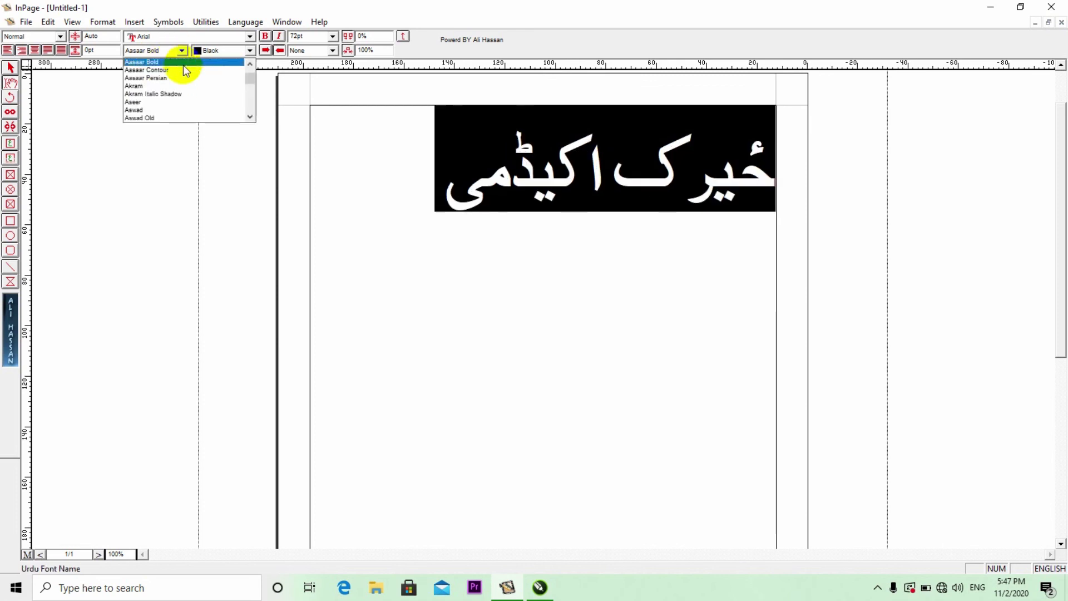
pyautogui.scroll(-3, 161, 80)
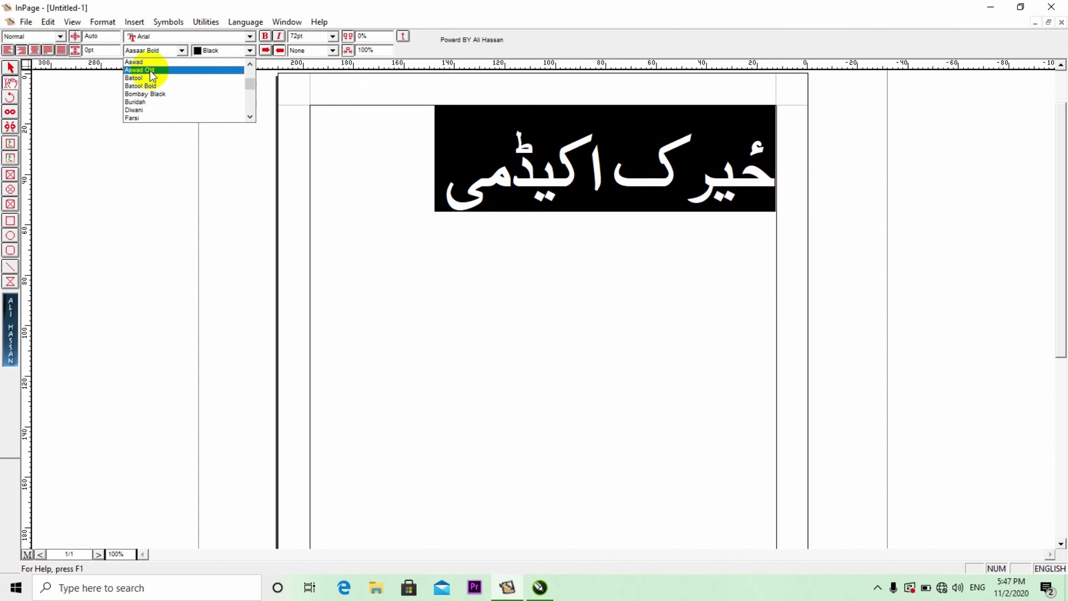
pyautogui.click(146, 62)
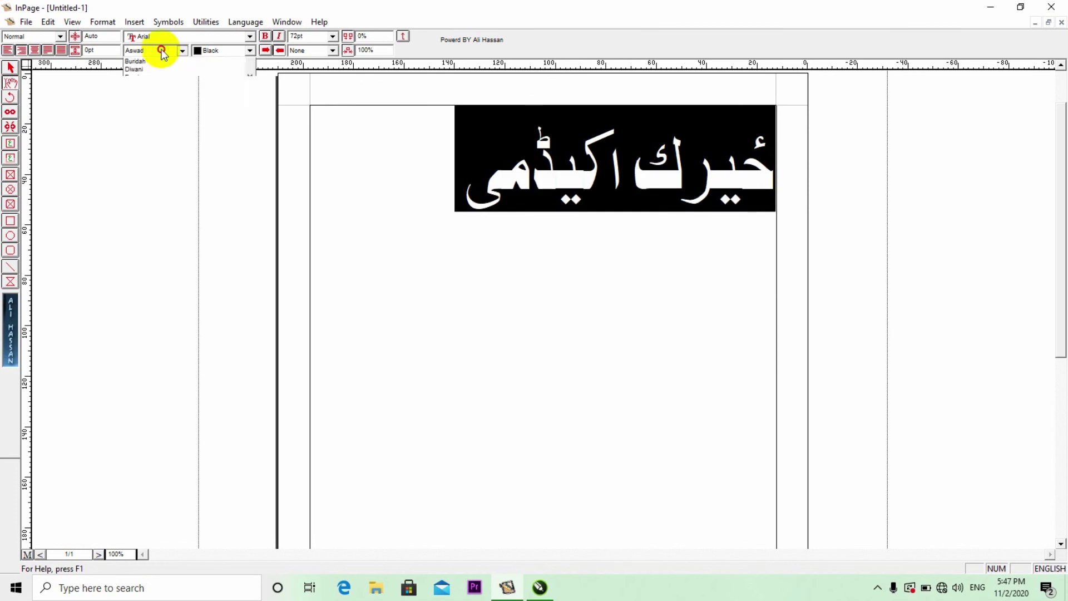
pyautogui.click(160, 50)
pyautogui.click(146, 70)
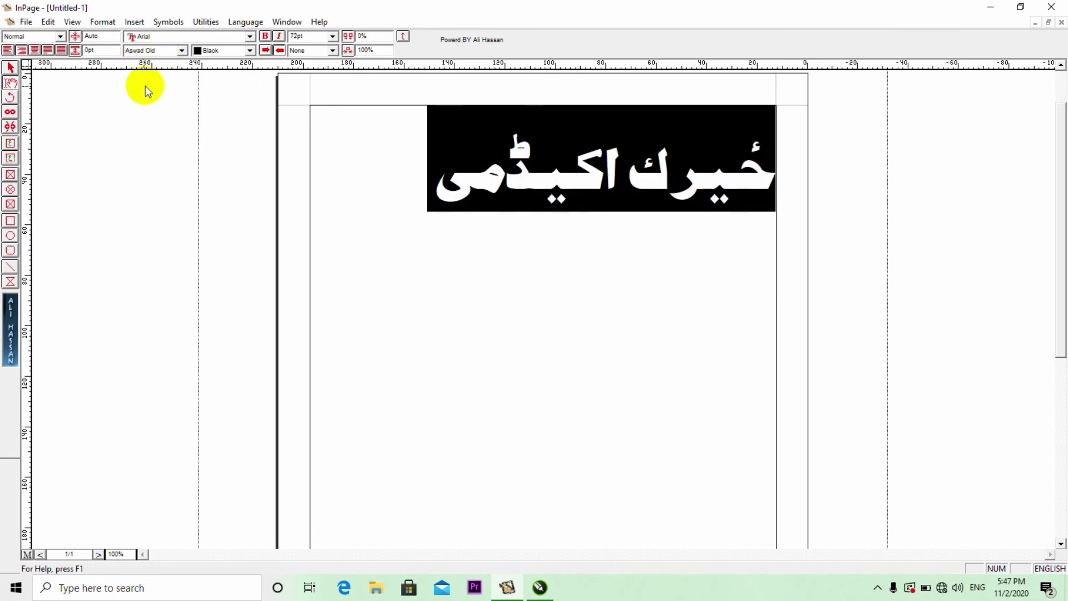
# - Copy the heading's text box and paste it into the layout in CorelDRAW
pyautogui.click(10, 68)
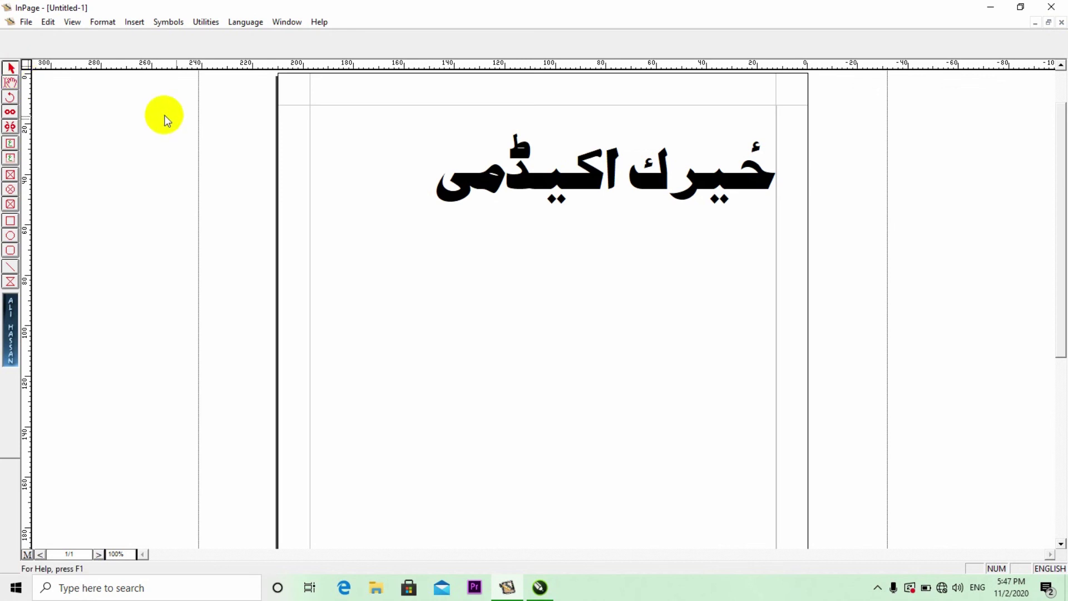
pyautogui.click(392, 177)
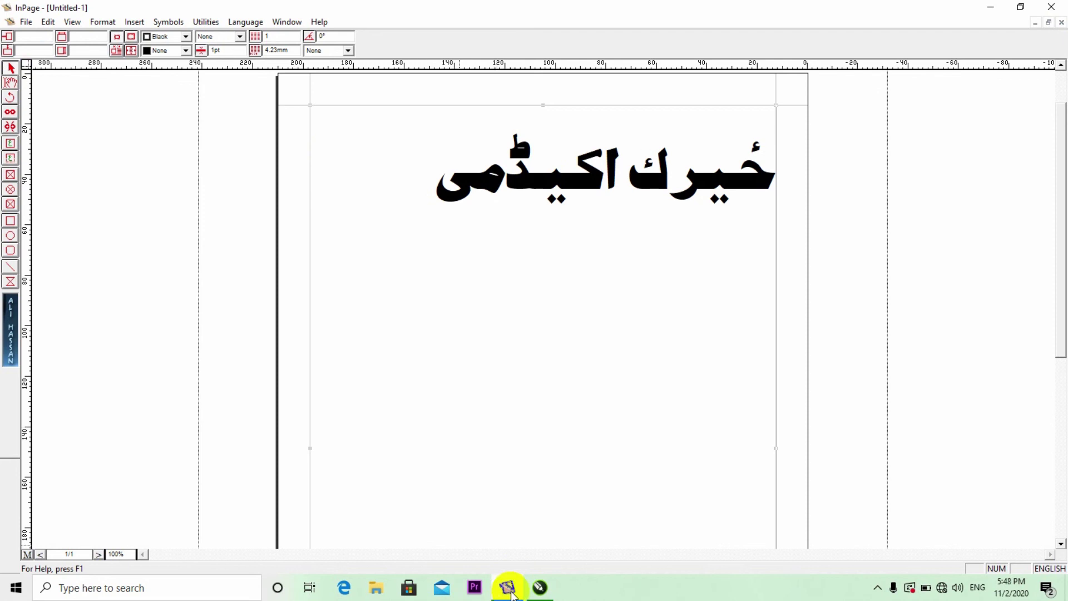
pyautogui.click(539, 588)
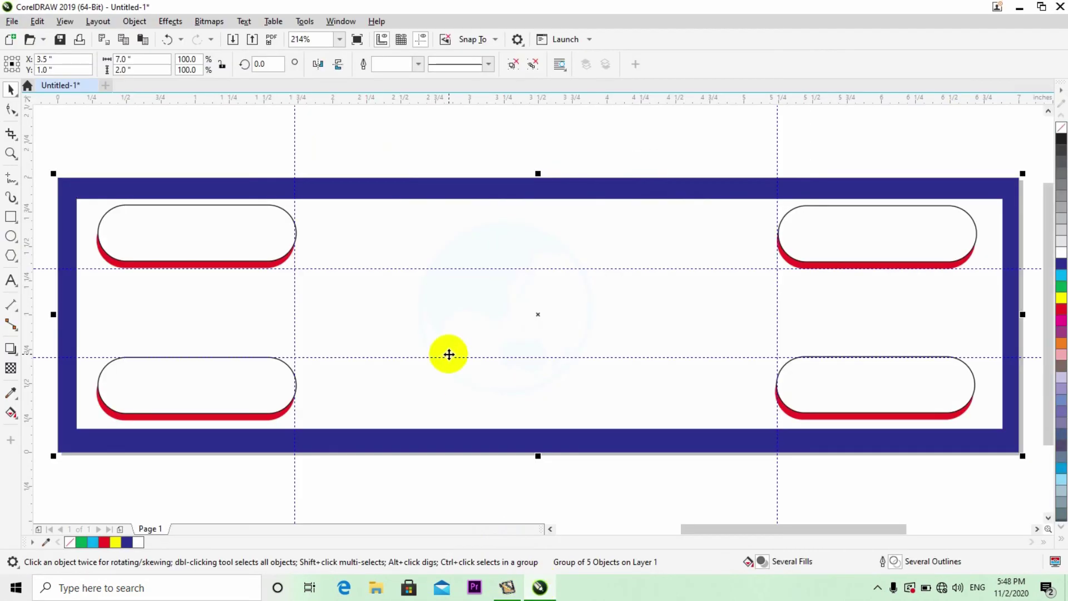
pyautogui.hotkey('ctrl', 'v')
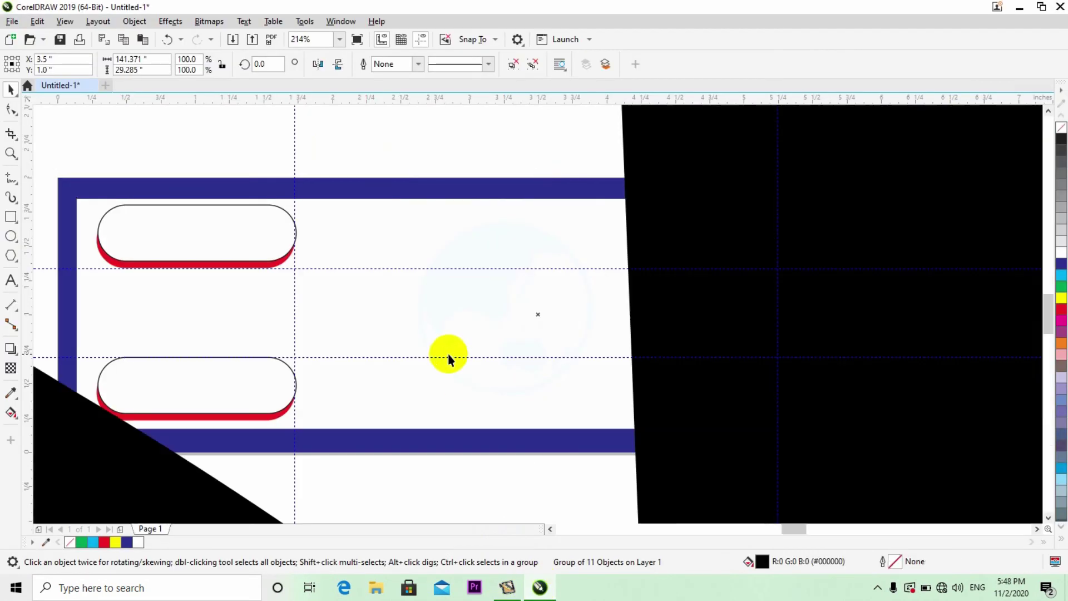
# - Ungroup the pasted heading and convert its letters to curves
pyautogui.hotkey('shift', 'F2')
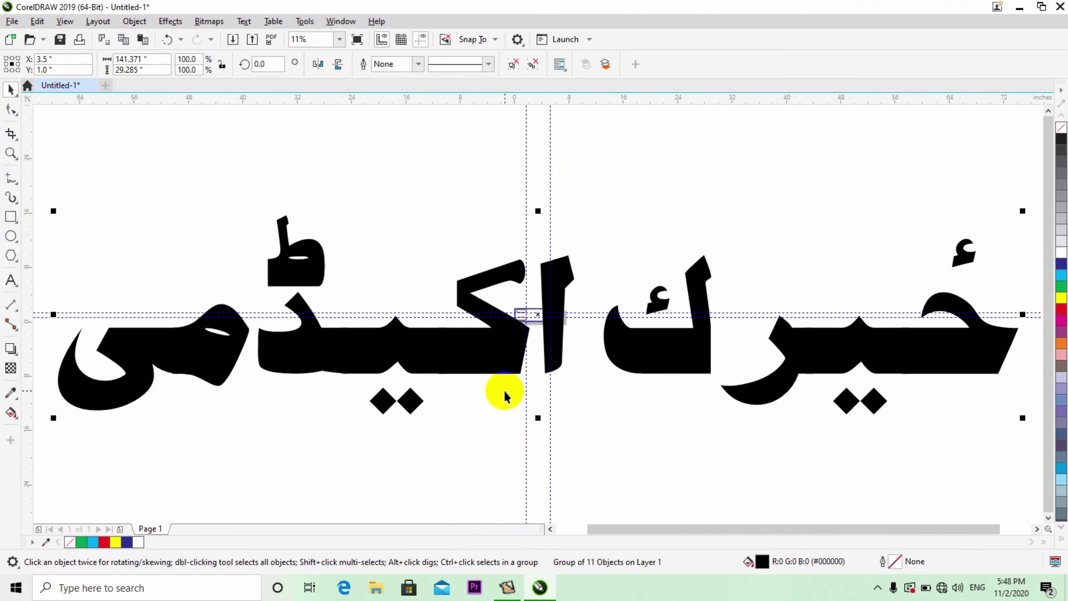
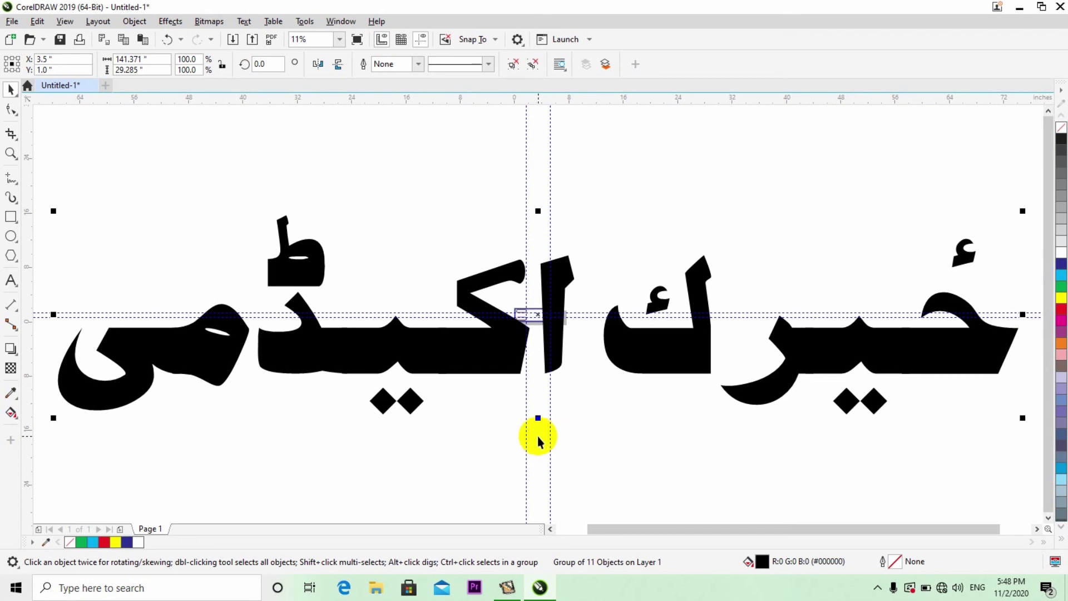
pyautogui.hotkey('ctrl', 'u')
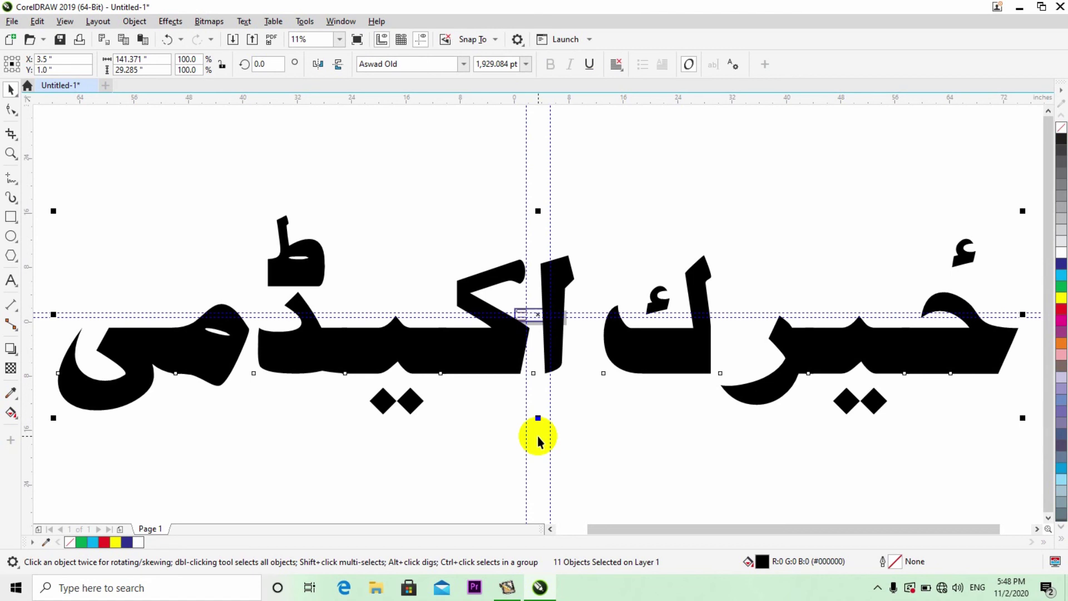
pyautogui.hotkey('ctrl', 'q')
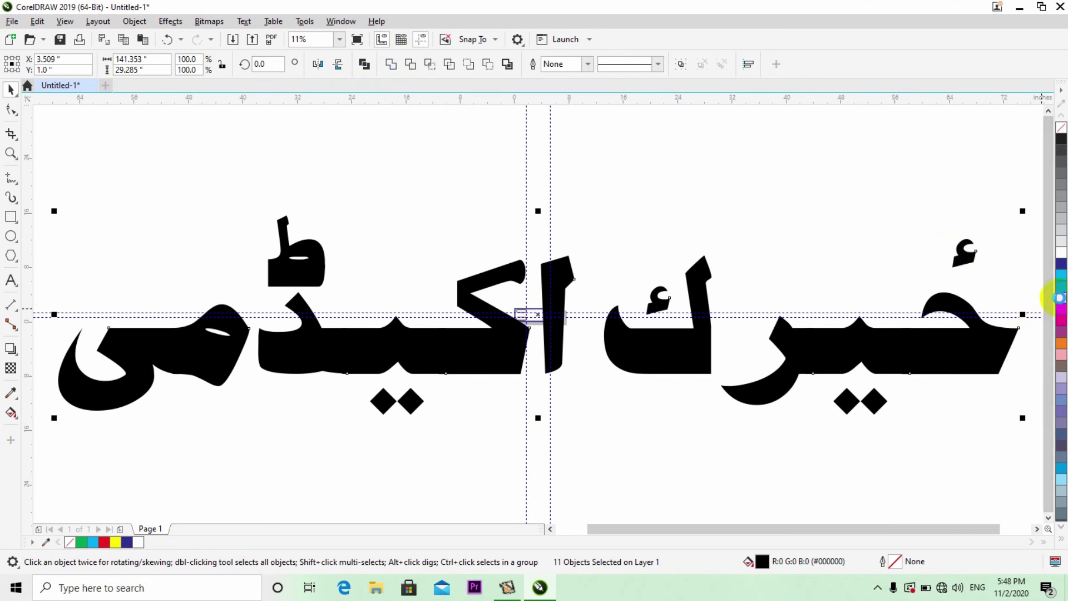
# - Give the letter curves a yellow outline and weld them into one shape
pyautogui.rightClick(1061, 298)
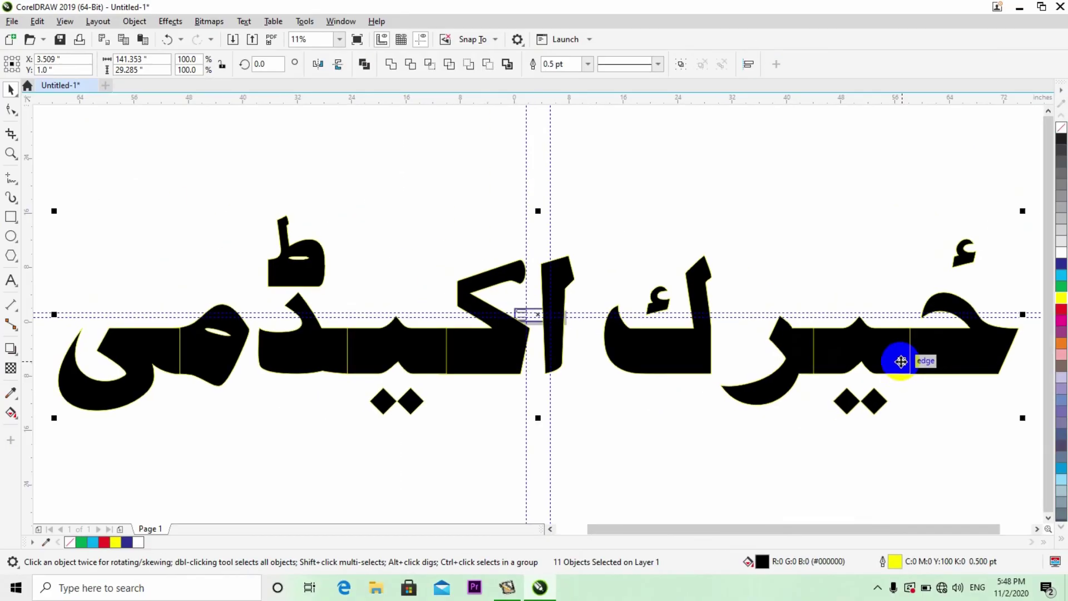
pyautogui.click(393, 64)
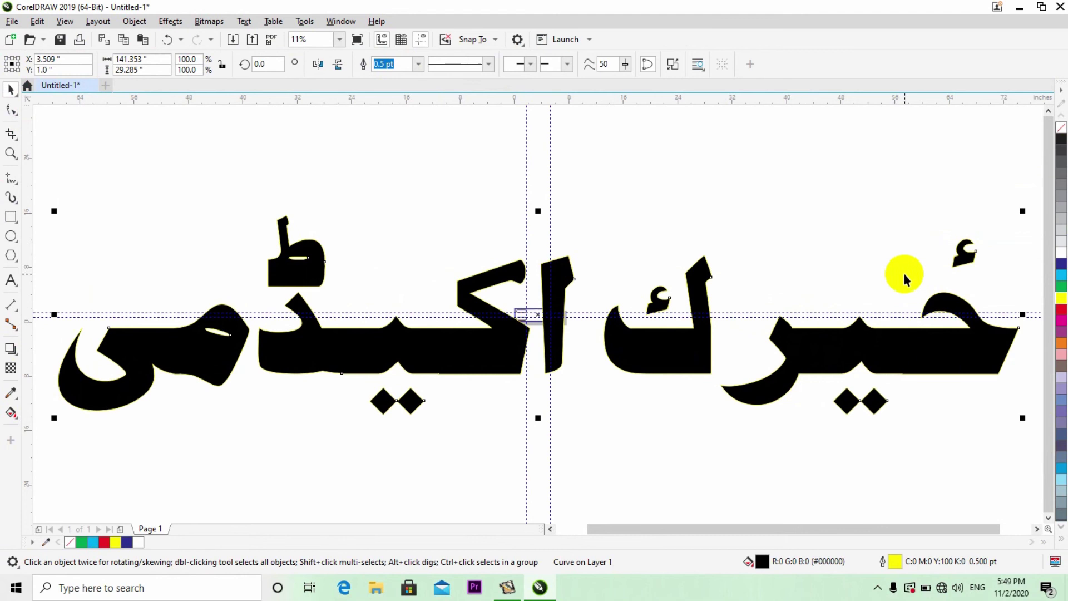
# - Scale the heading down proportionally to about 3.09 by 0.64 inches and place it between the two upper corner boxes
pyautogui.moveTo(1023, 212); pyautogui.dragTo(573, 265)
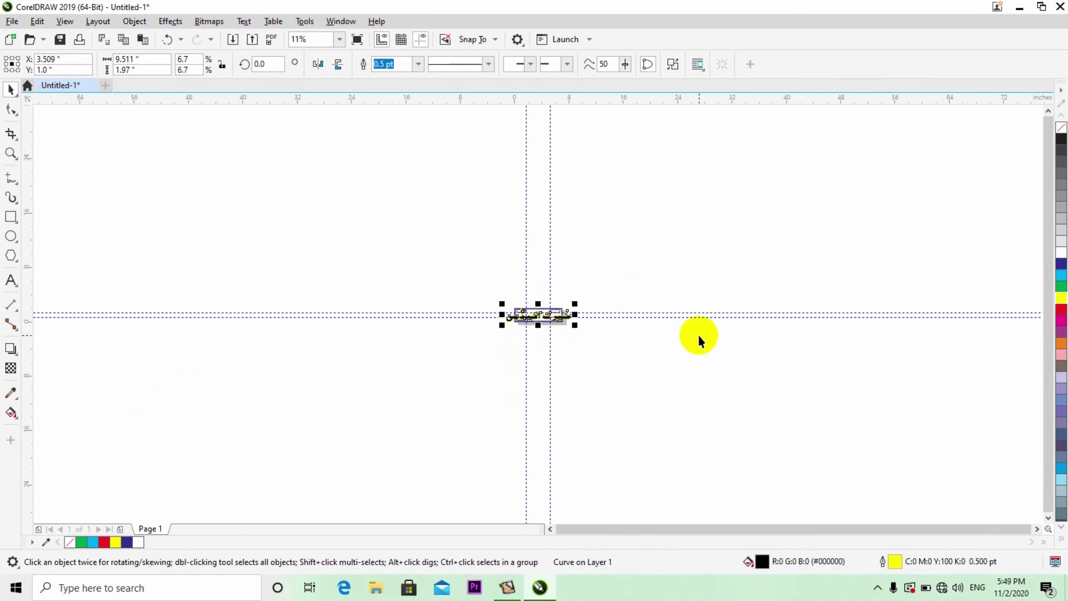
pyautogui.hotkey('shift', 'F2')
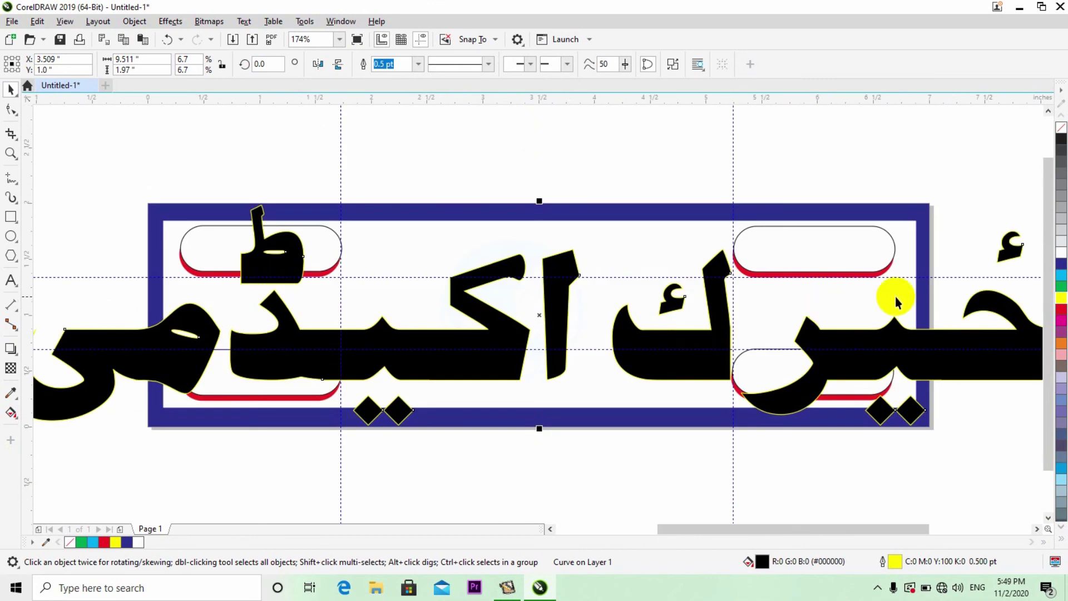
pyautogui.click(993, 334)
pyautogui.scroll(-1, 993, 334)
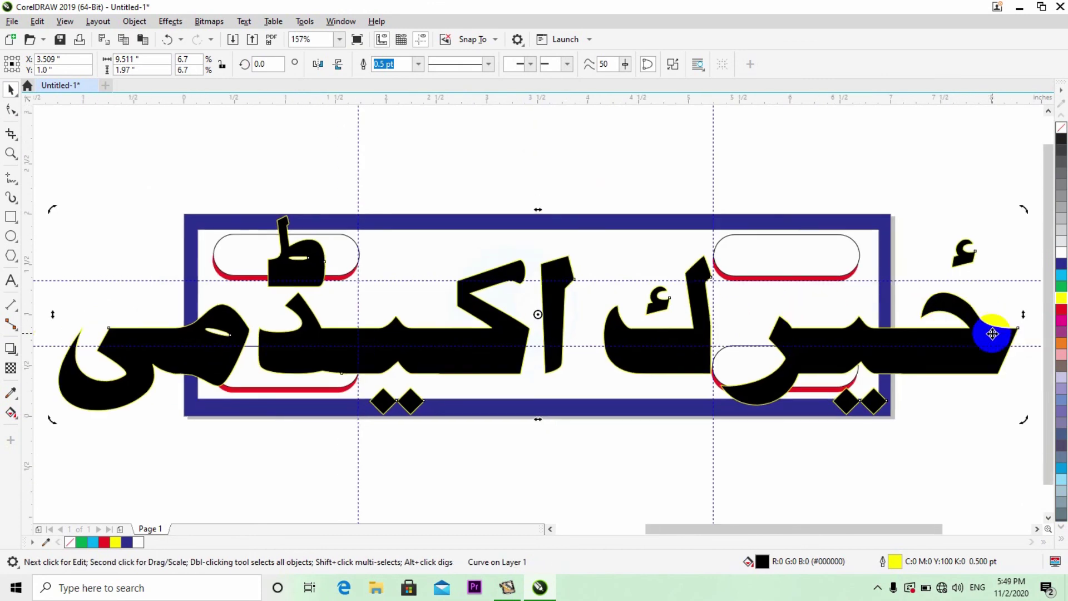
pyautogui.moveTo(984, 323); pyautogui.dragTo(980, 322)
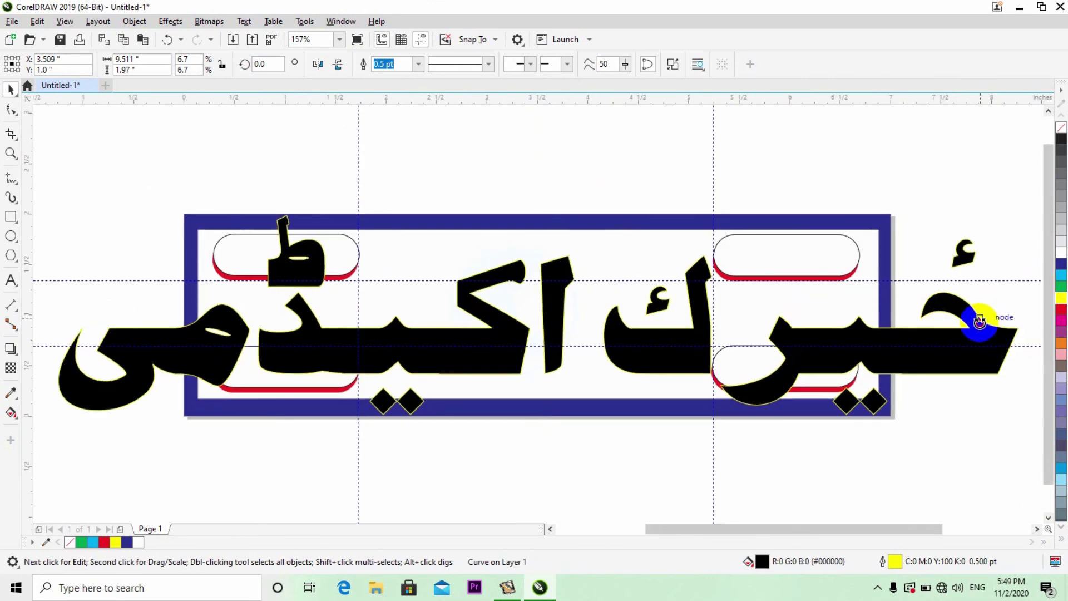
pyautogui.moveTo(1025, 215); pyautogui.dragTo(694, 256)
pyautogui.moveTo(508, 334); pyautogui.dragTo(511, 288)
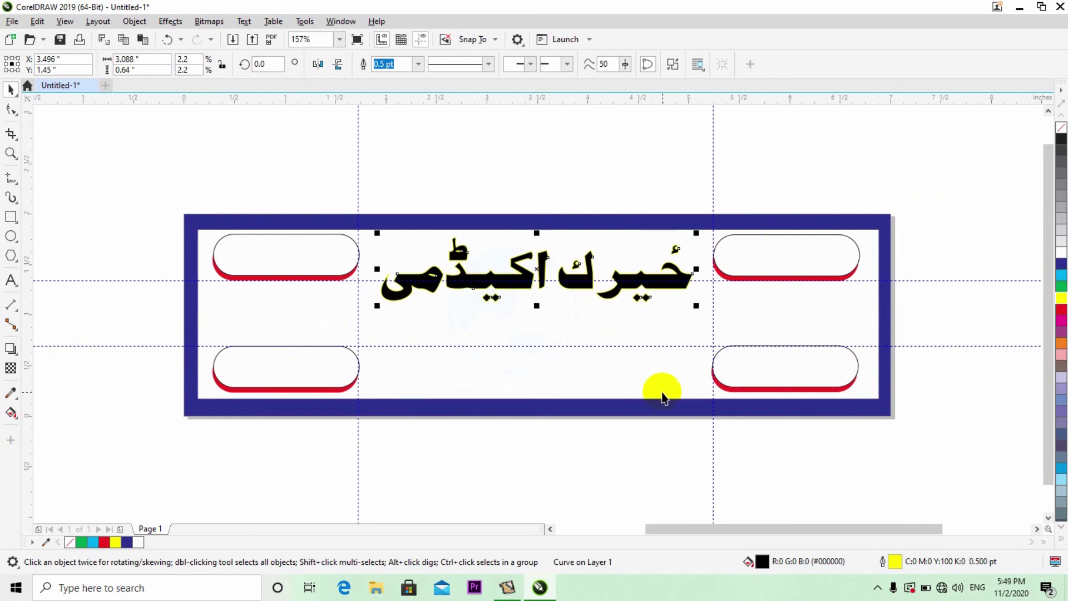
# - Examine the welded heading's letter shapes and yellow outline up close
pyautogui.press('z')
pyautogui.moveTo(342, 221); pyautogui.dragTo(723, 319)
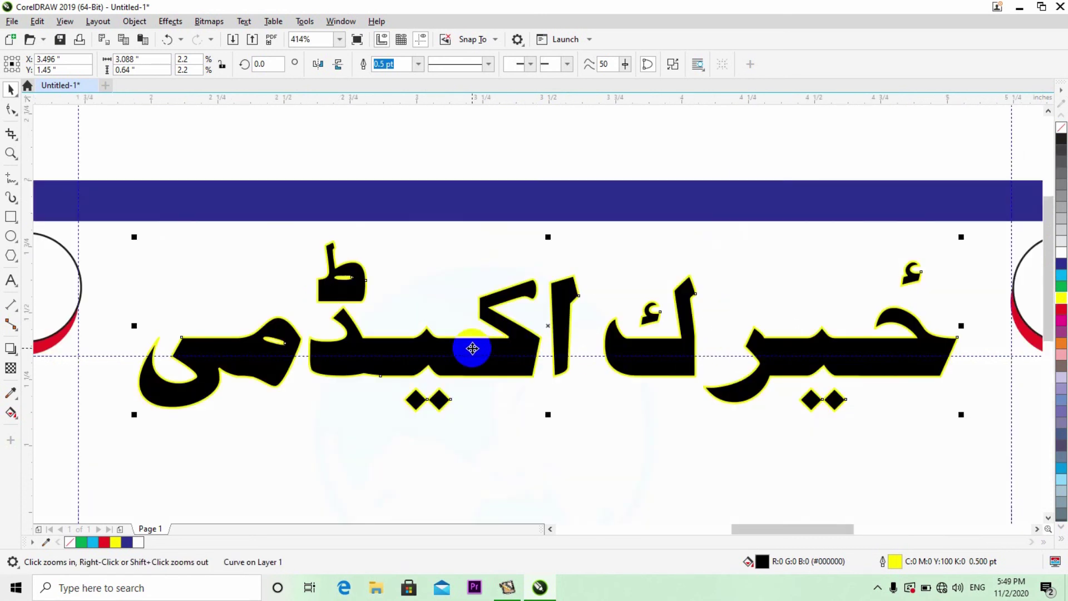
pyautogui.press('space')
pyautogui.click(480, 152)
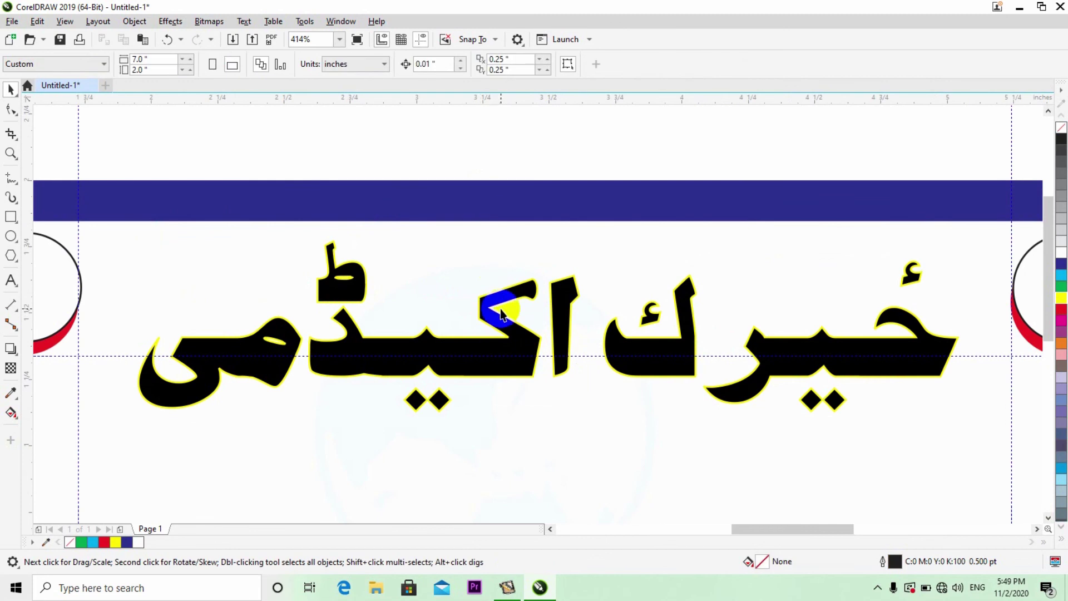
pyautogui.click(506, 323)
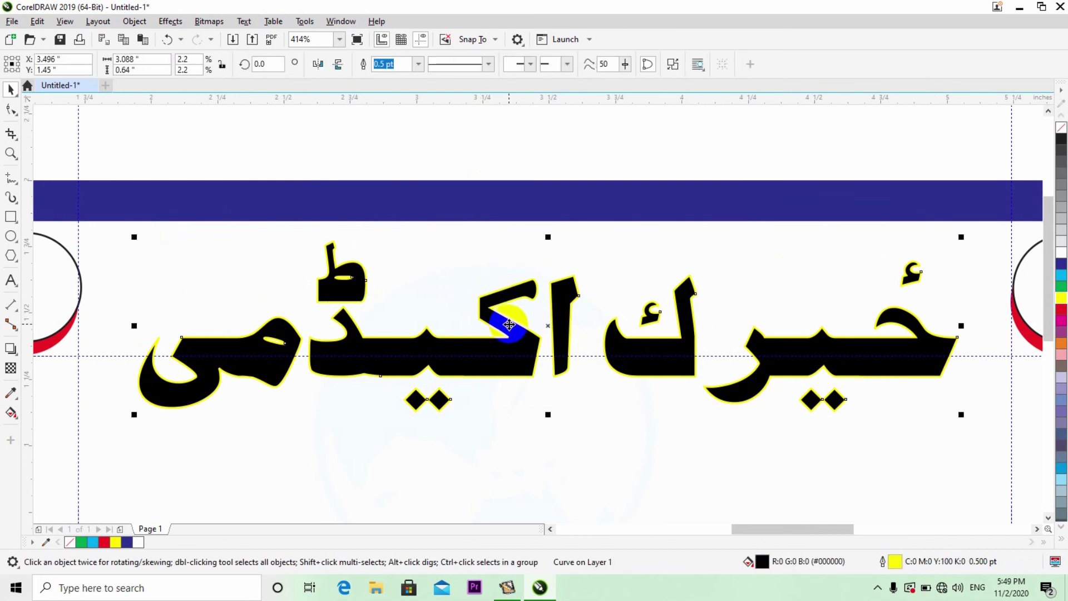
pyautogui.click(420, 169)
pyautogui.click(348, 273)
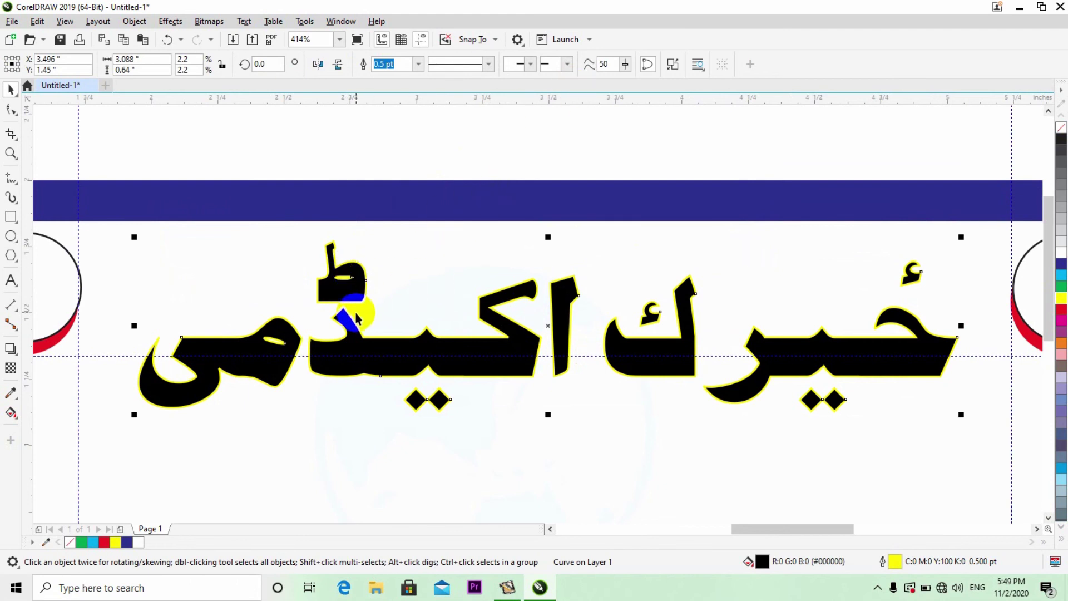
pyautogui.click(369, 347)
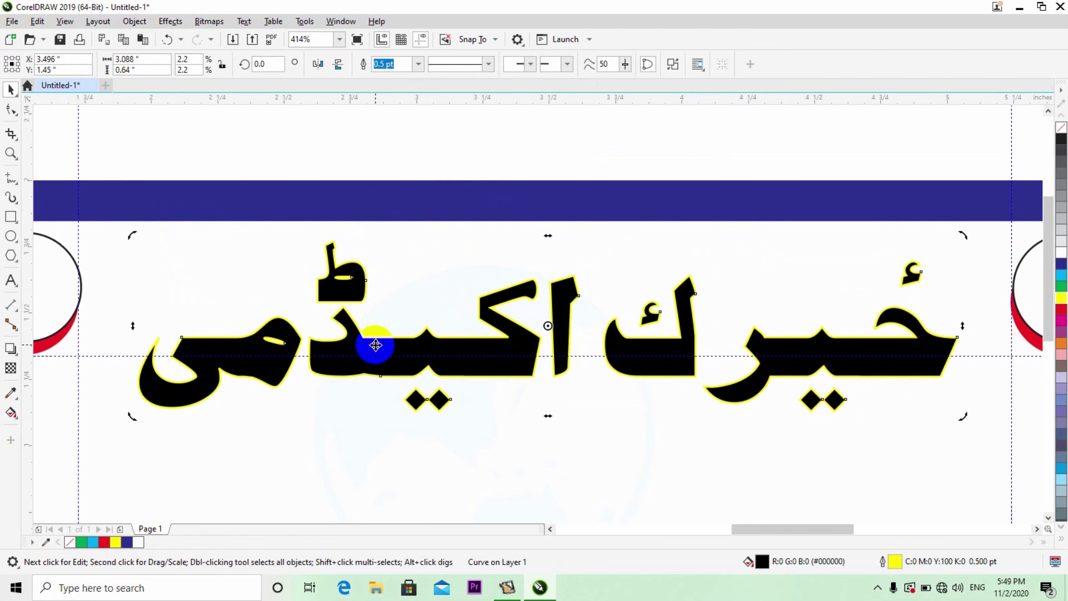
# - Break the welded heading curve apart into separate letter shapes
pyautogui.rightClick(348, 280)
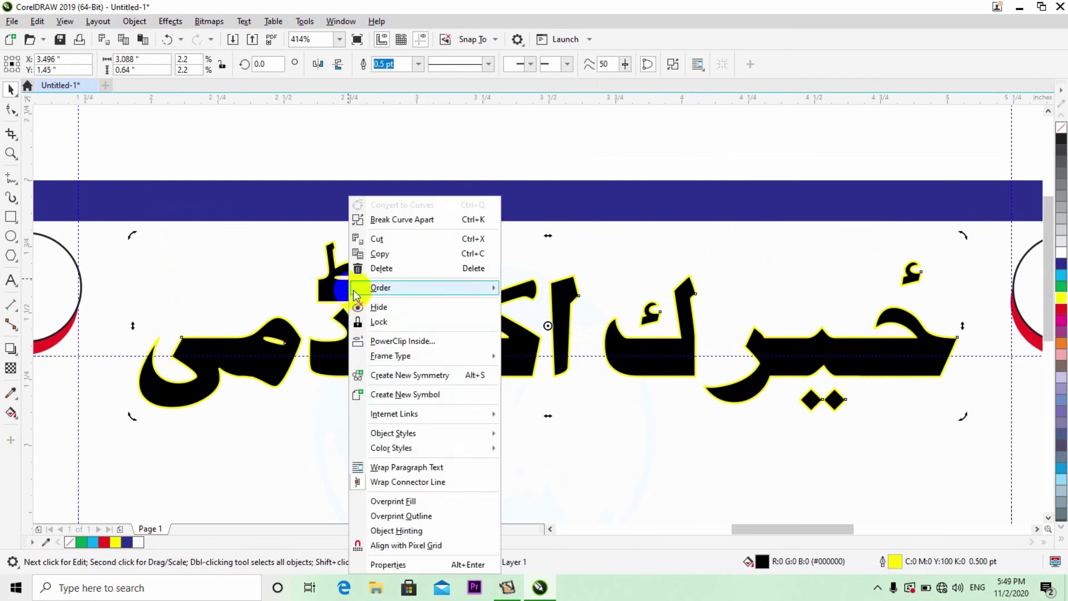
pyautogui.press('Escape')
pyautogui.click(330, 290)
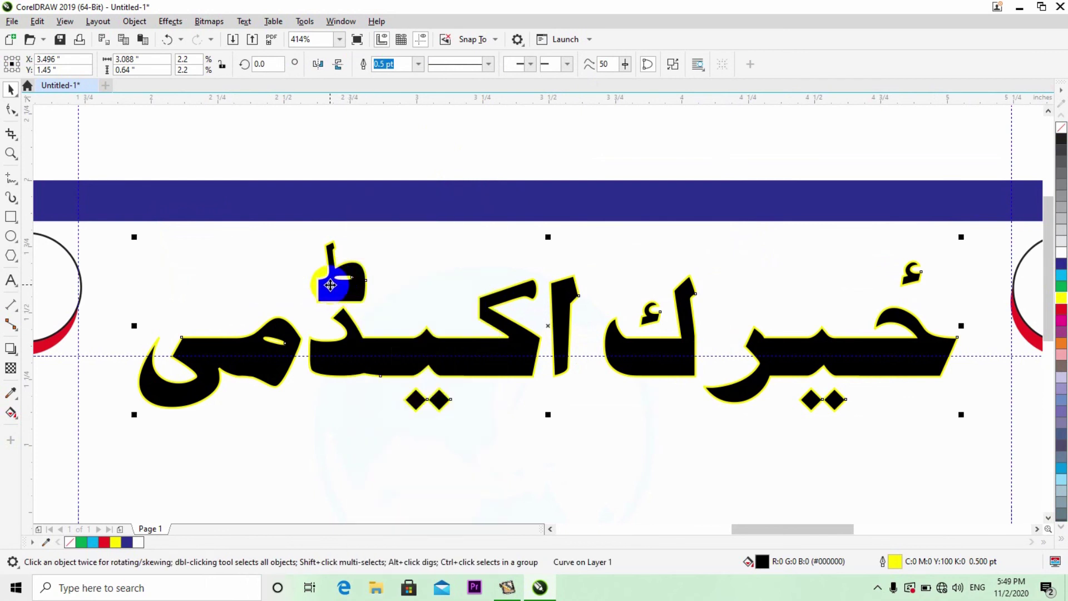
pyautogui.rightClick(331, 285)
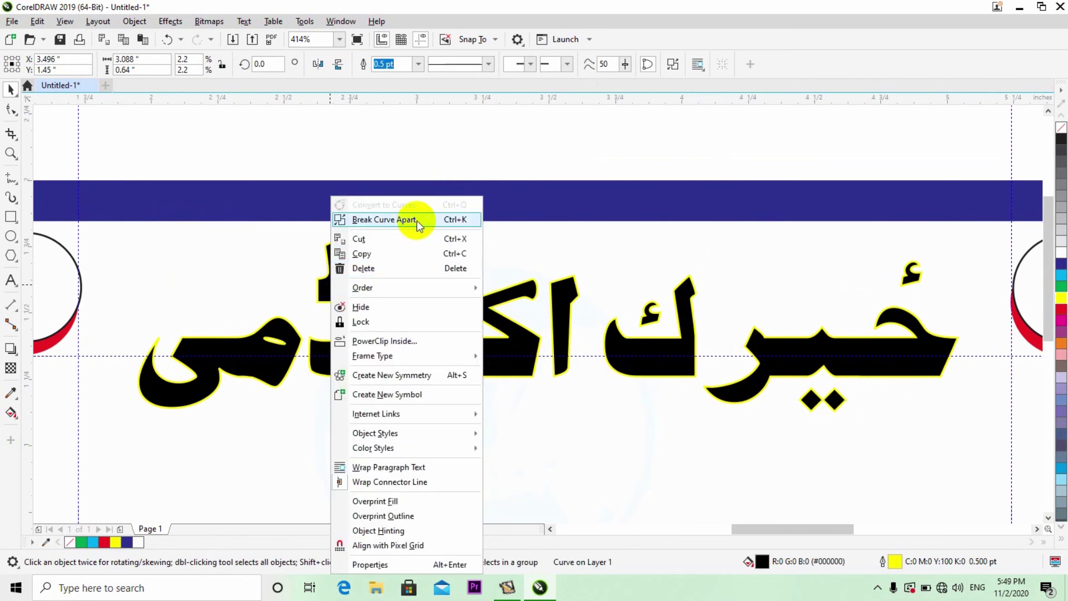
pyautogui.click(416, 220)
pyautogui.click(501, 146)
# - Delete the small ط-shaped mark above the dal in the heading's second word, including its leftover inner piece
pyautogui.click(336, 277)
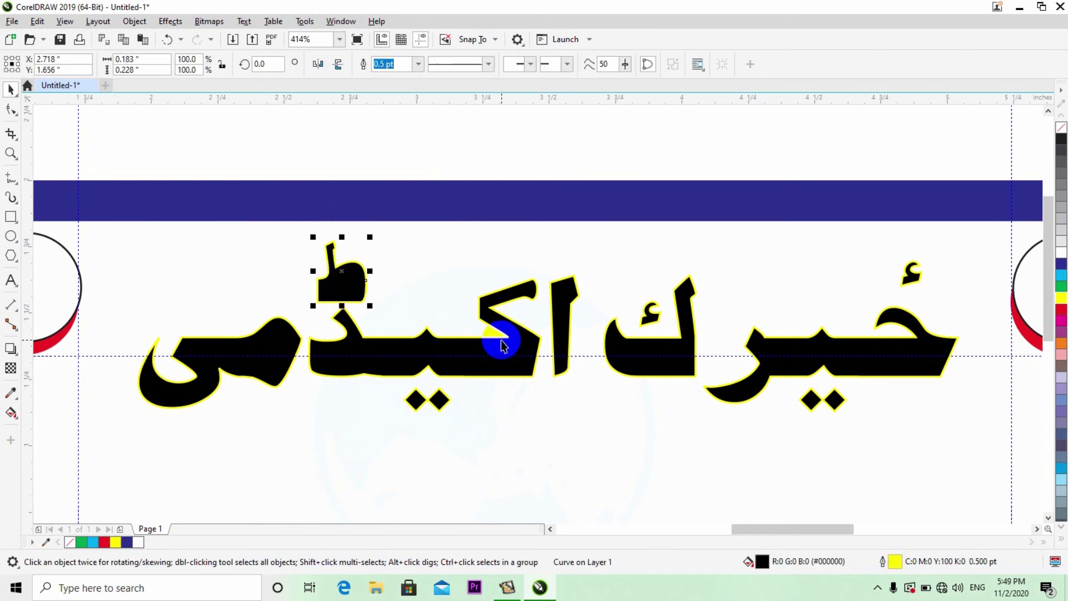
pyautogui.press('Delete')
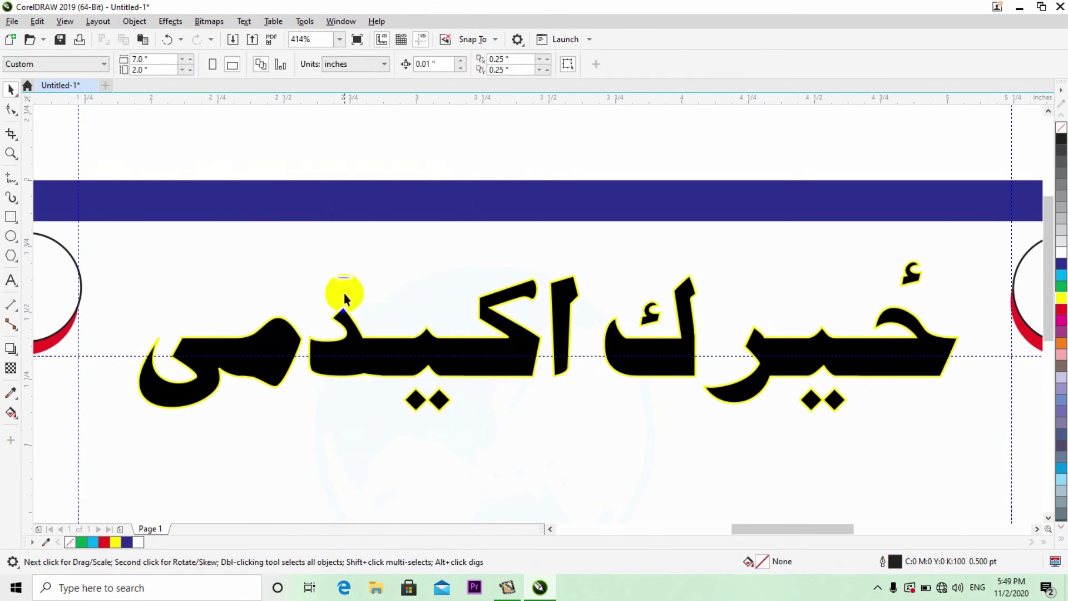
pyautogui.click(344, 289)
pyautogui.press('Delete')
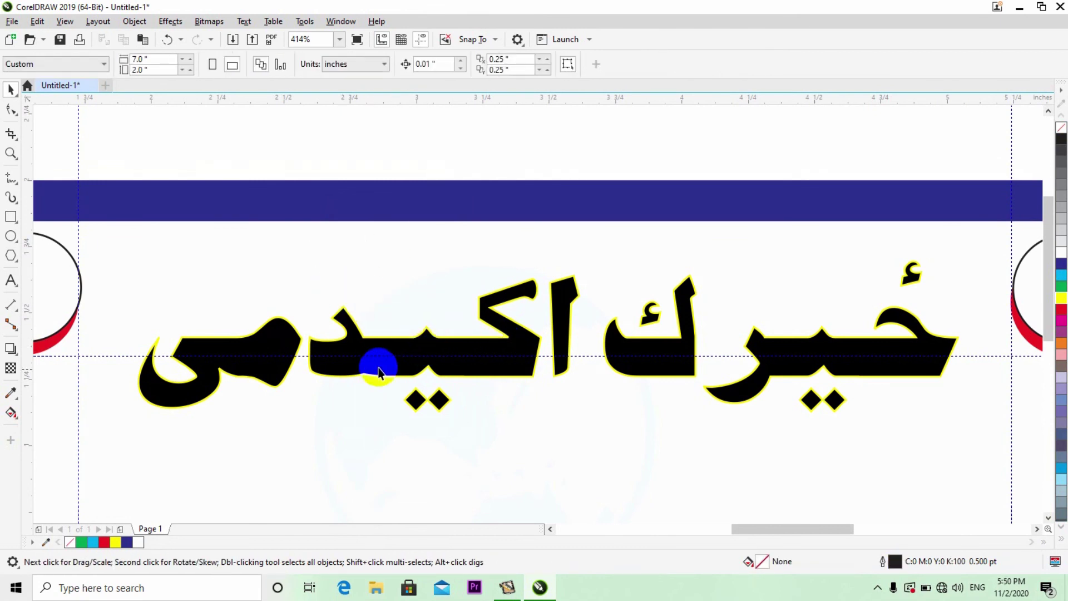
# - Draw an ellipse about 0.091 by 0.103 inches on the dal's lower edge and set its outline width to 3.0 pt
pyautogui.click(12, 236)
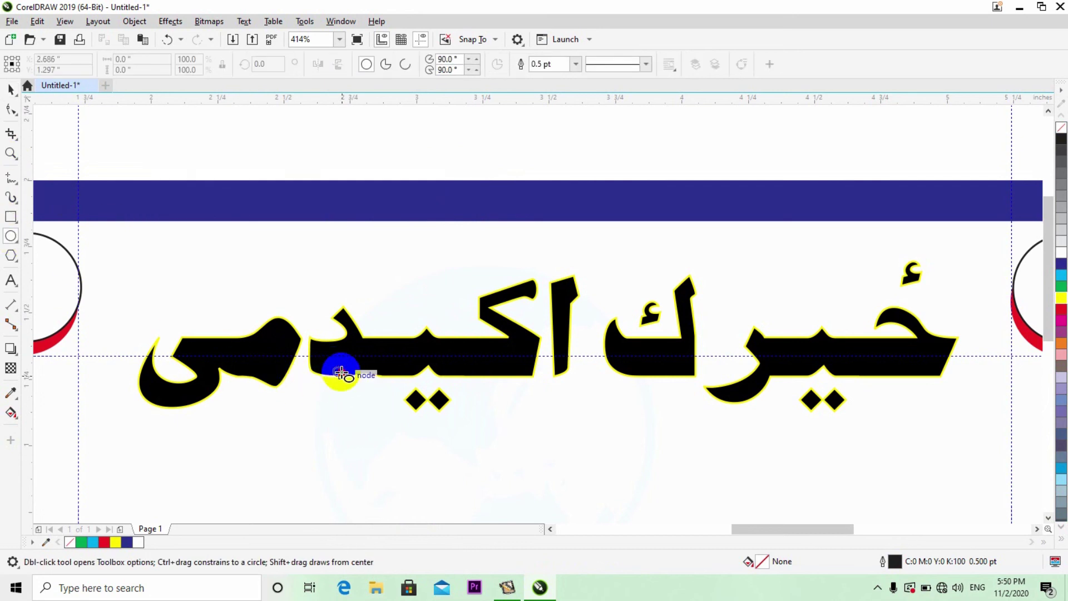
pyautogui.moveTo(345, 370)
pyautogui.mouseDown()
pyautogui.moveTo(362, 398)
pyautogui.moveTo(333, 377)
pyautogui.mouseUp()
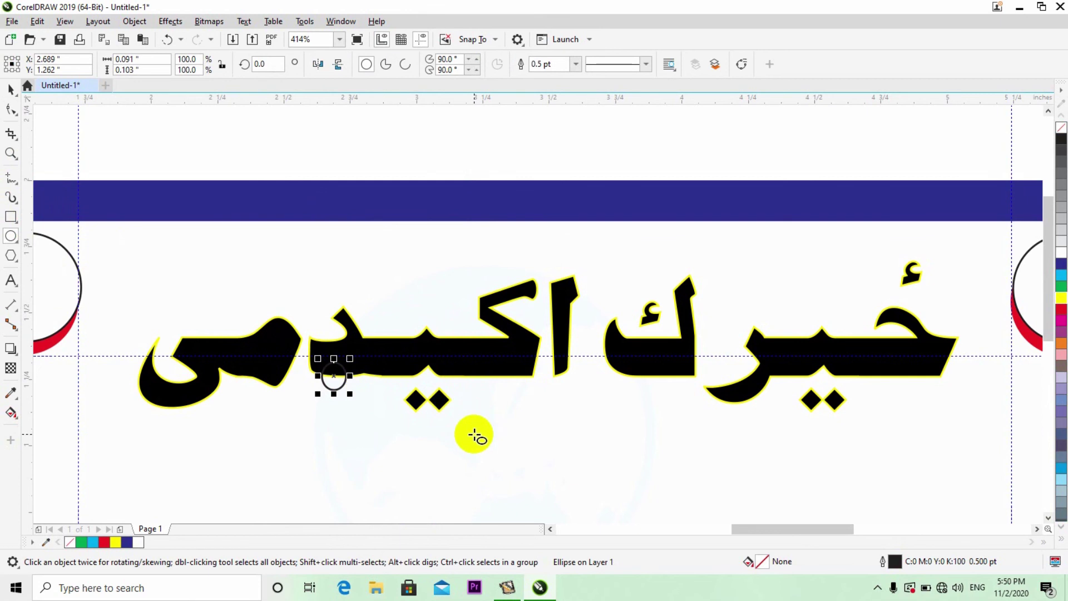
pyautogui.press('F12')
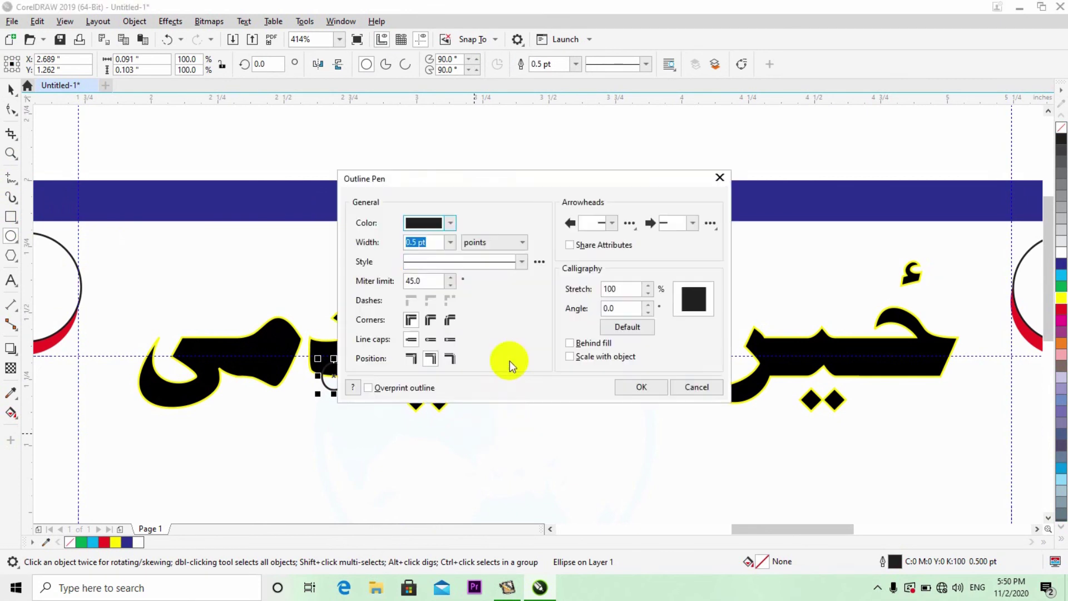
pyautogui.click(450, 243)
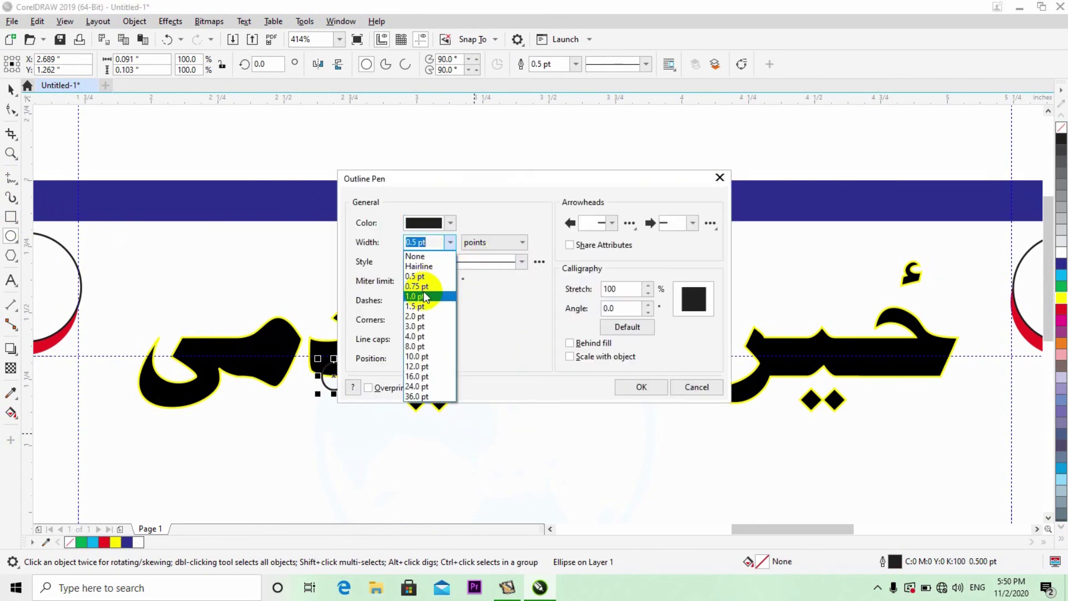
pyautogui.click(416, 327)
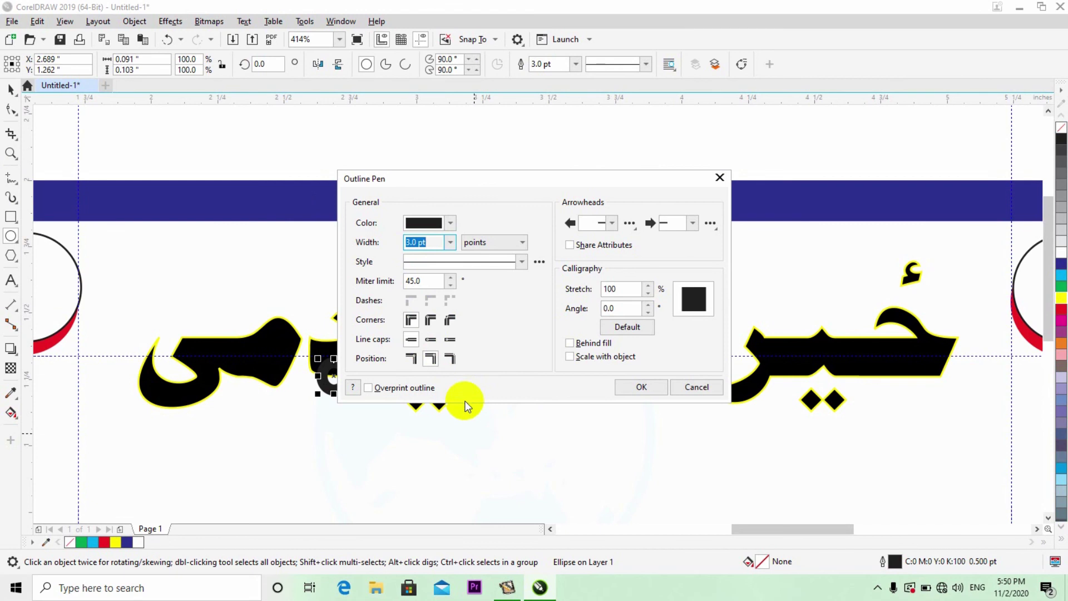
# - Set the small ellipse's outline color to a deep black of C75 M68 Y65 K90
pyautogui.click(450, 224)
pyautogui.click(449, 224)
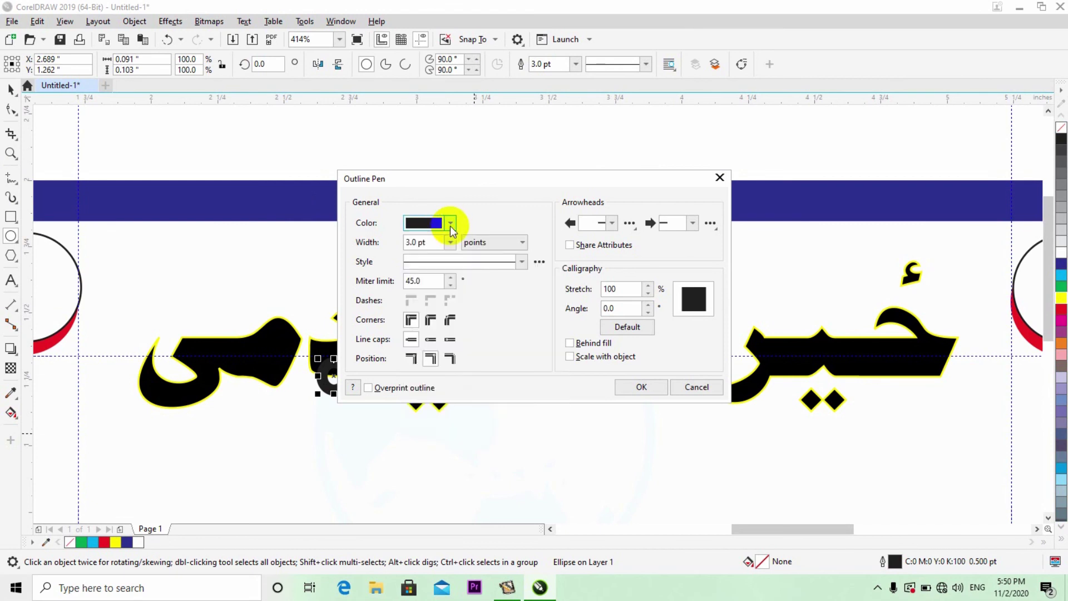
pyautogui.click(449, 224)
pyautogui.click(479, 374)
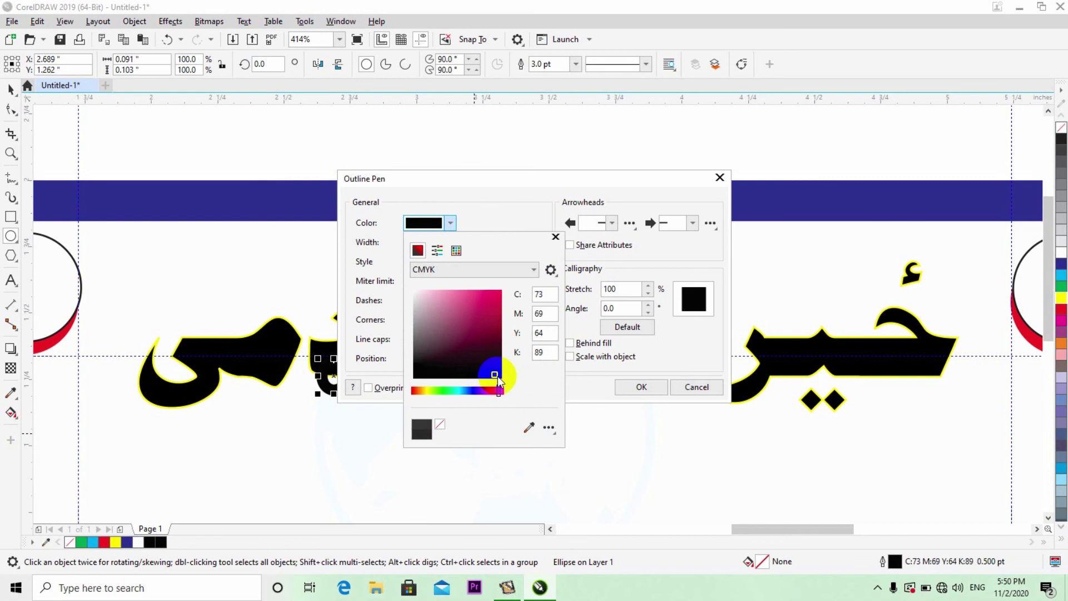
pyautogui.moveTo(498, 376); pyautogui.dragTo(512, 373)
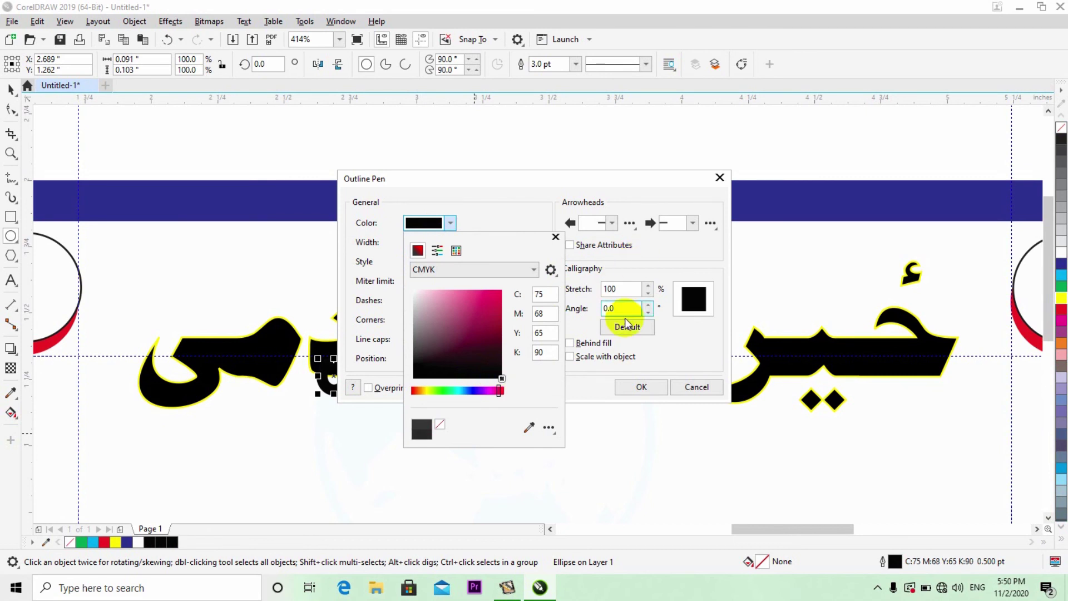
pyautogui.click(638, 388)
pyautogui.click(635, 392)
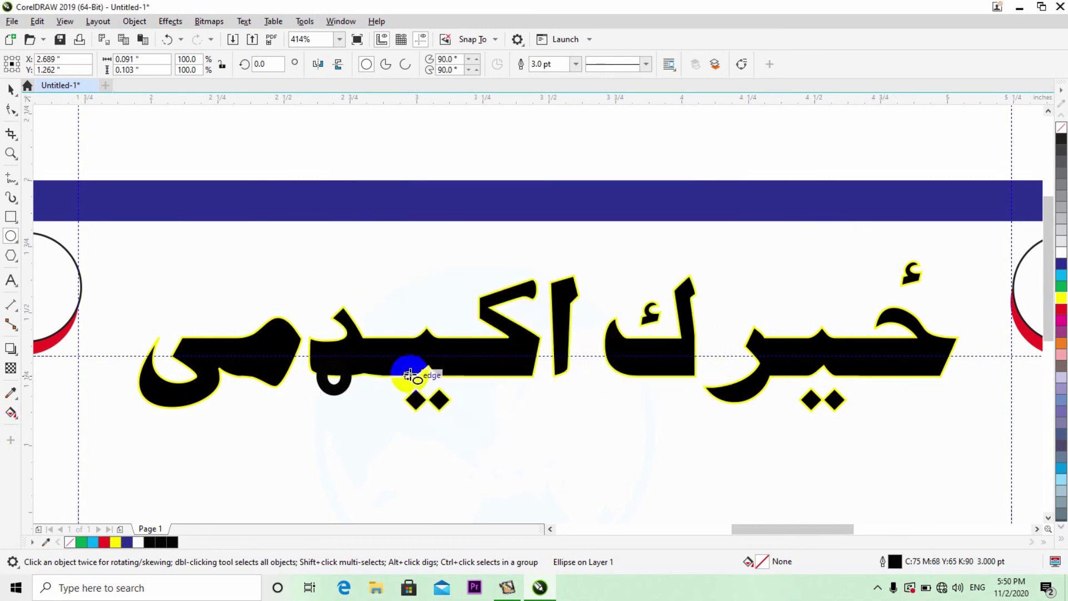
# - Reset the small ellipse's outline, then make it 4.0 pt wide in deep black C75 M68 Y65 K90
pyautogui.rightClick(1062, 129)
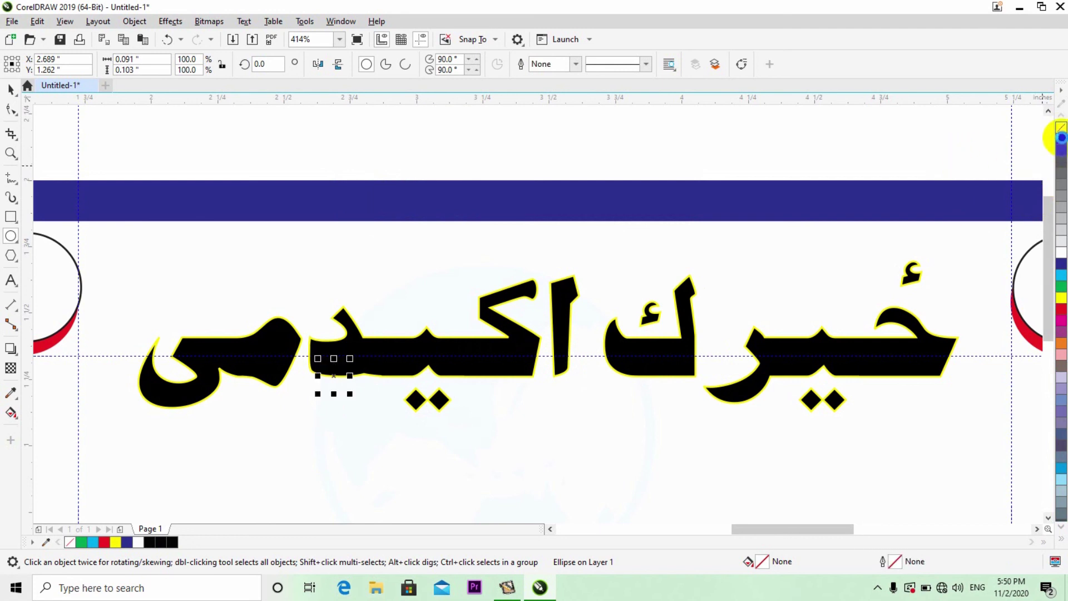
pyautogui.rightClick(1063, 154)
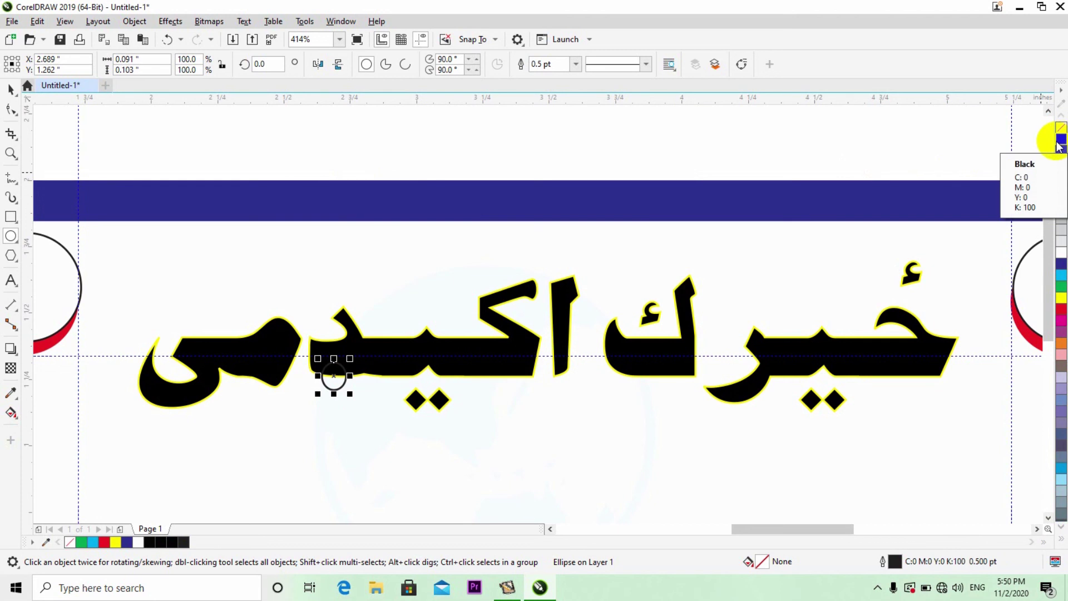
pyautogui.press('F12')
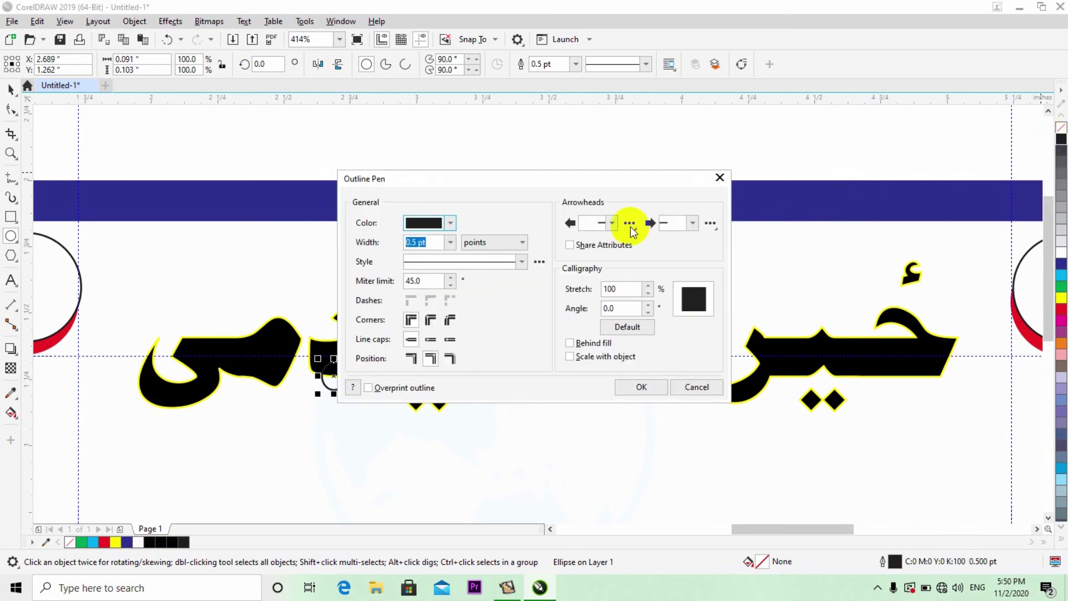
pyautogui.click(450, 242)
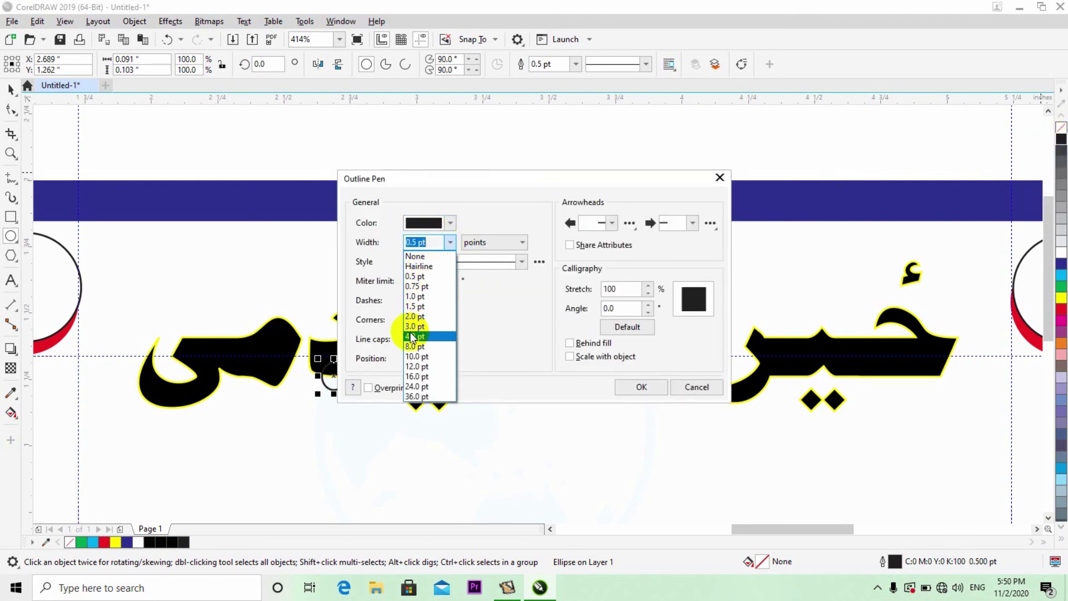
pyautogui.click(412, 336)
pyautogui.click(446, 223)
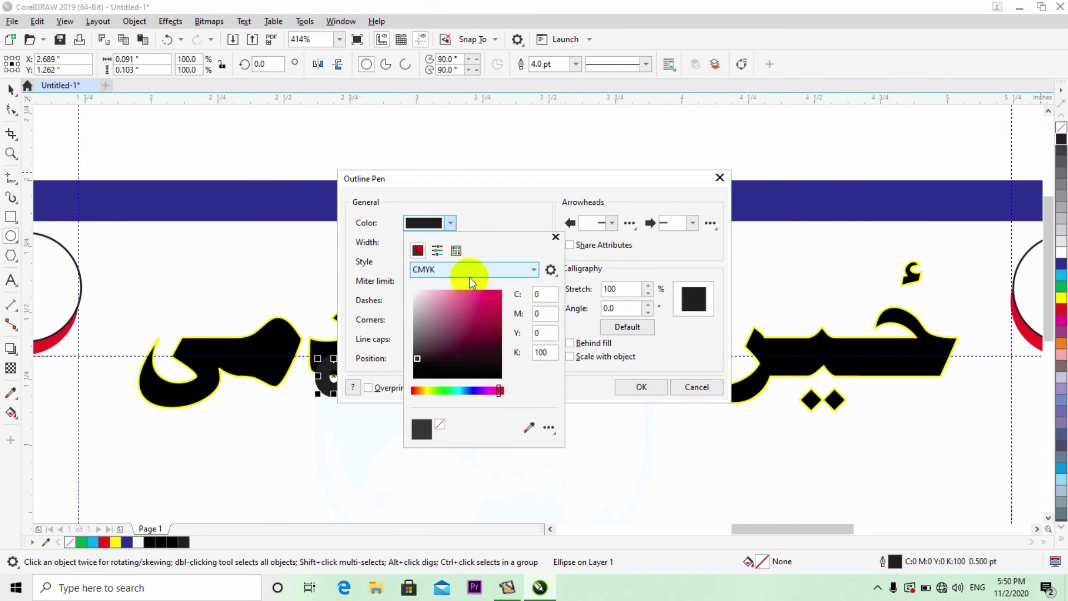
pyautogui.click(417, 379)
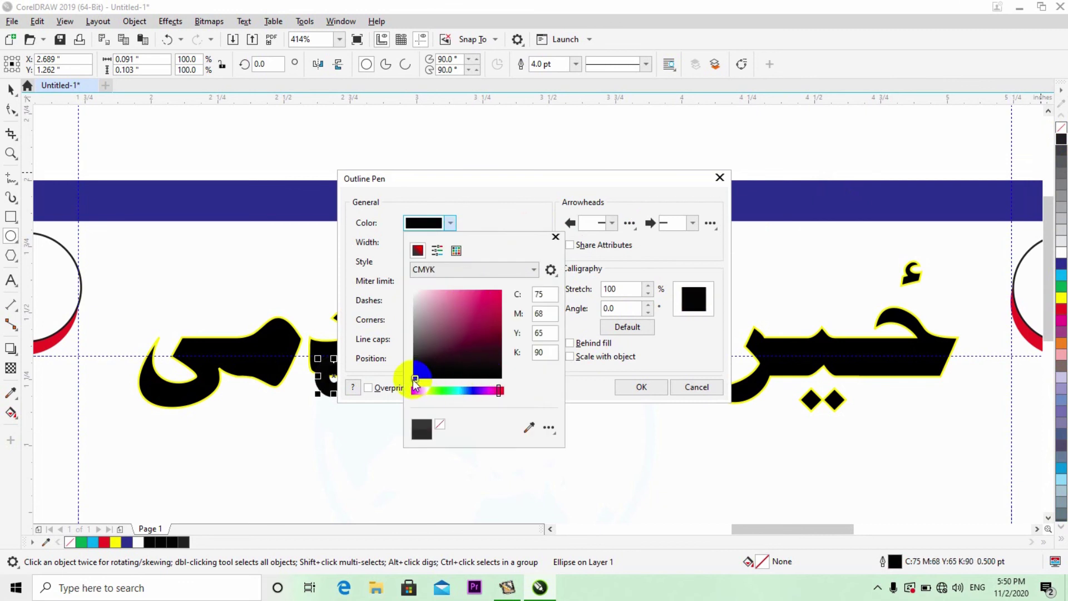
pyautogui.click(643, 387)
pyautogui.click(646, 387)
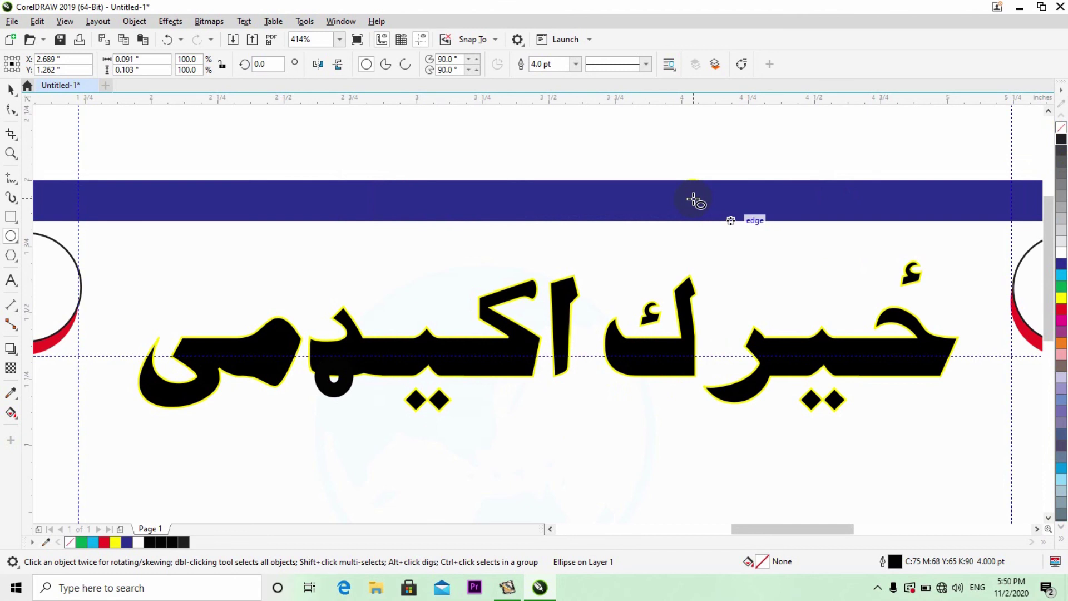
# - Undo the ellipse, the mark's deletion and the break-apart to restore the single heading shape
pyautogui.press('F4')
pyautogui.click(470, 271)
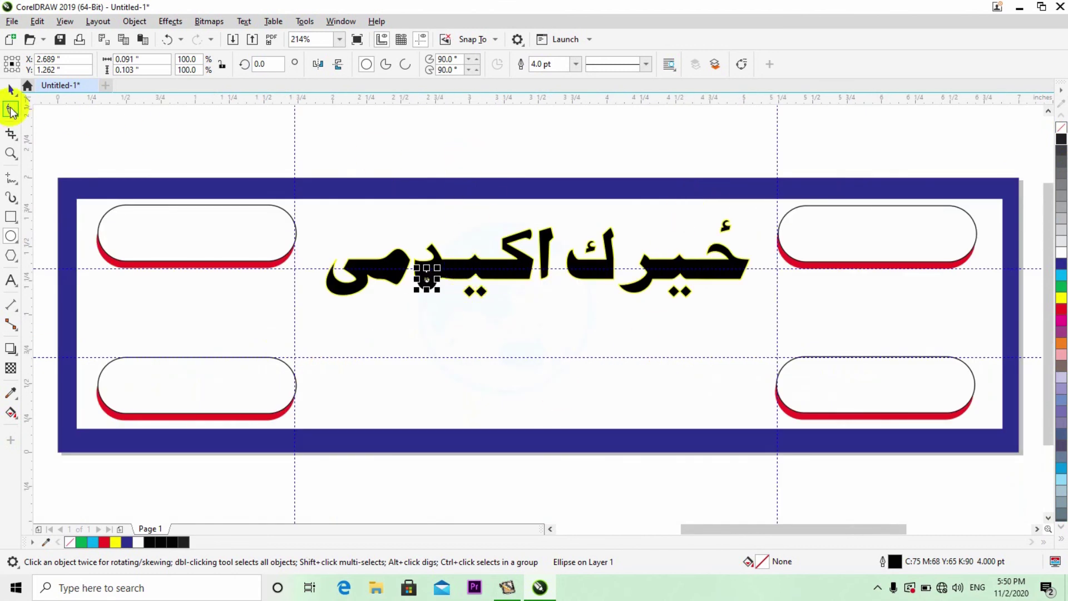
pyautogui.click(387, 157)
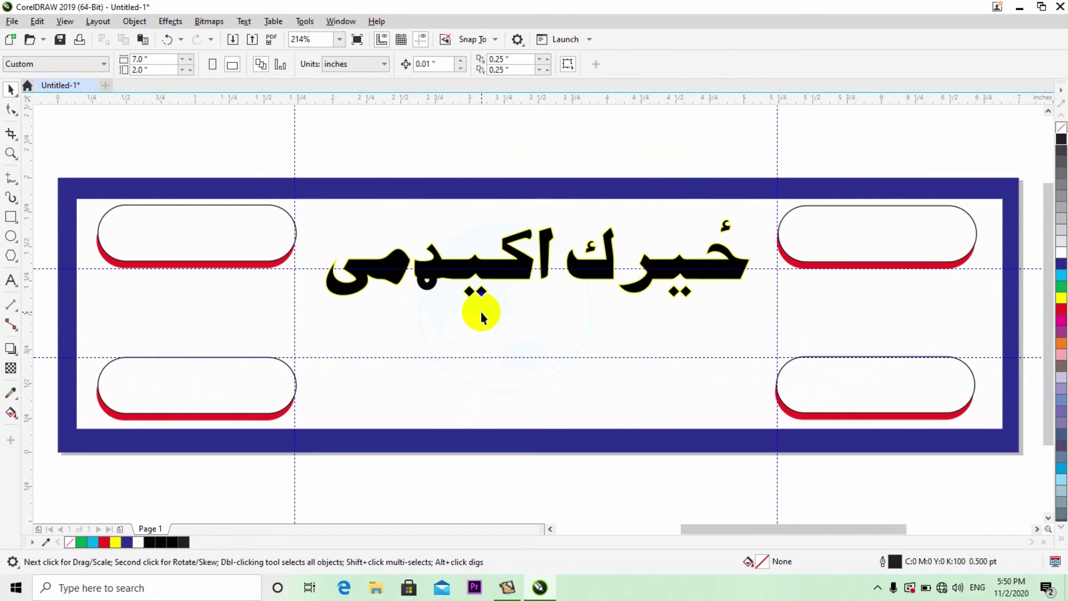
pyautogui.press('Tab')
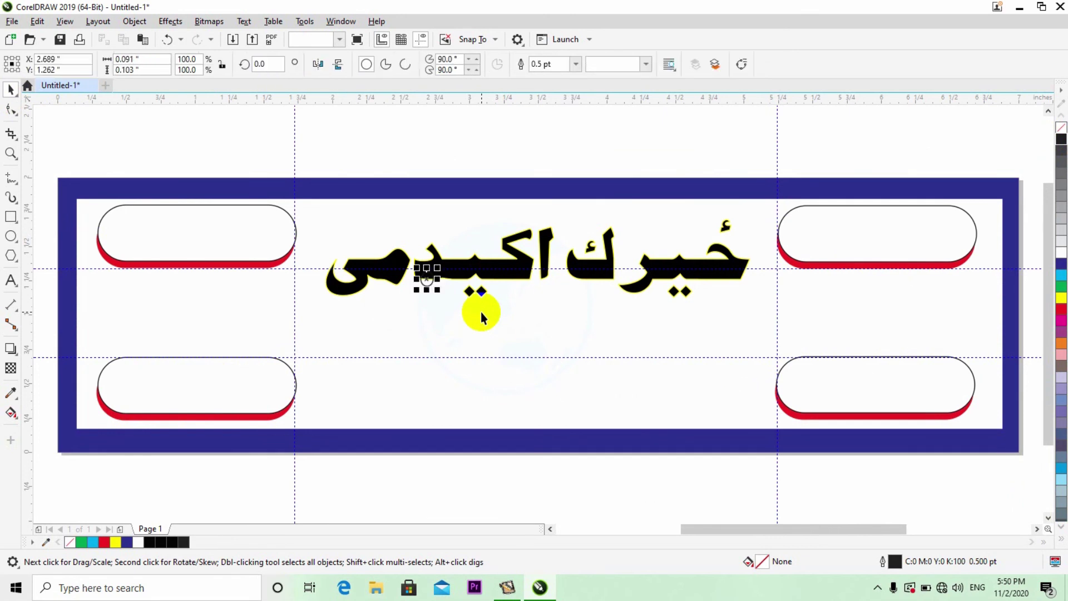
pyautogui.press('Tab')
pyautogui.press('Tab')
pyautogui.press('Tab')
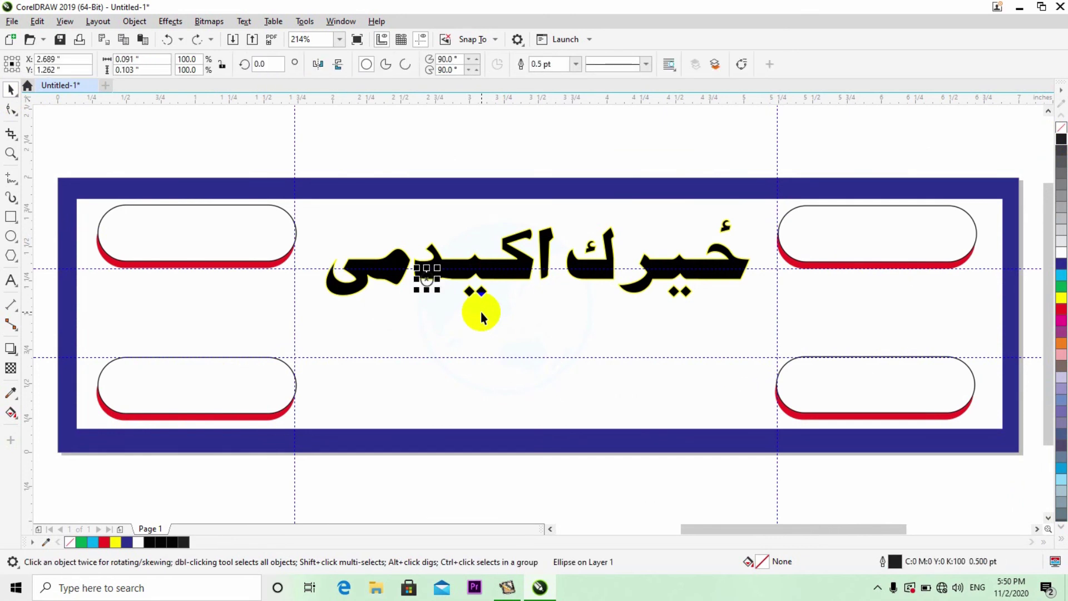
pyautogui.press('Tab')
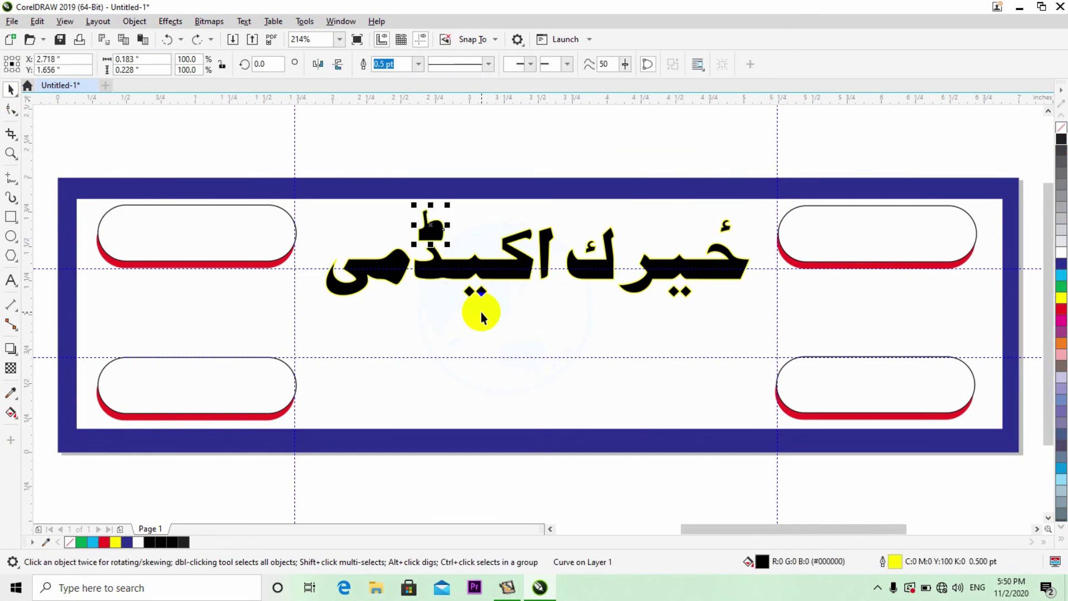
pyautogui.press('Tab')
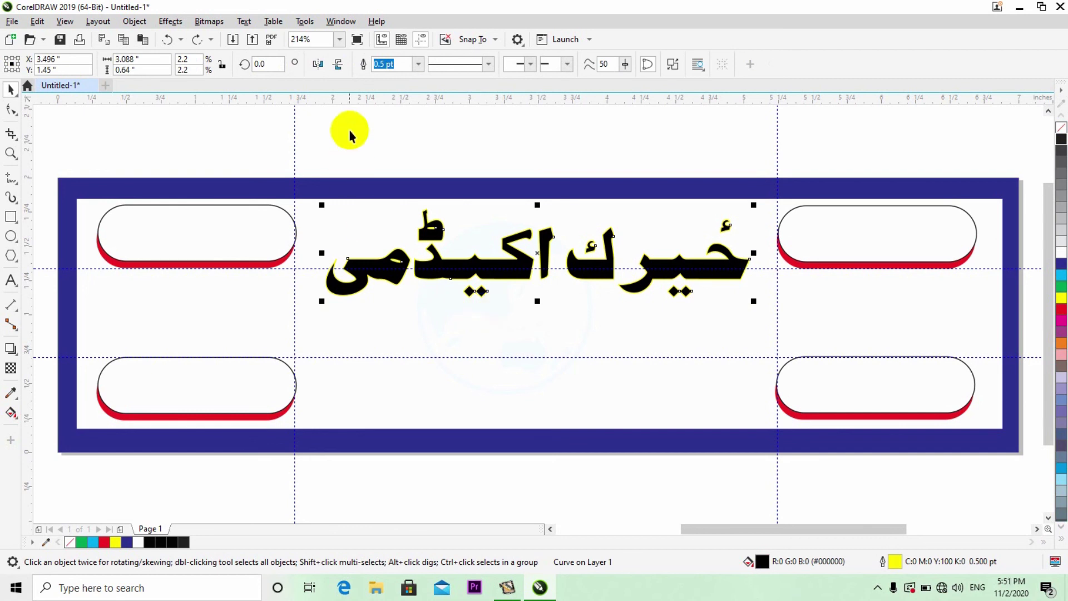
# - Move the heading slightly up between the upper corner boxes, to about X 3.512 and Y 1.499 inches
pyautogui.click(363, 126)
pyautogui.click(475, 267)
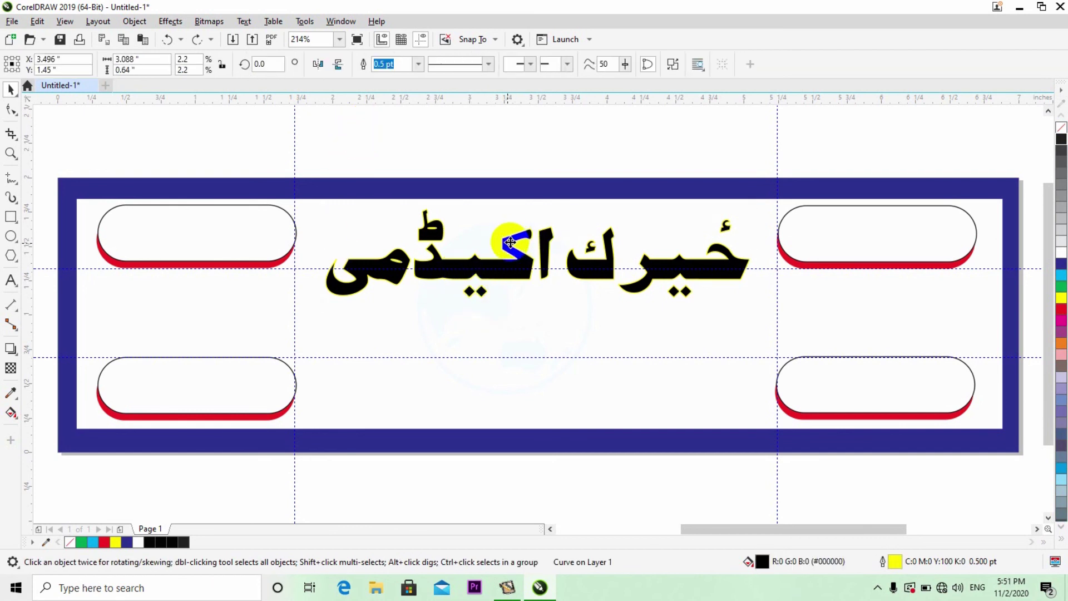
pyautogui.moveTo(508, 241); pyautogui.dragTo(510, 232)
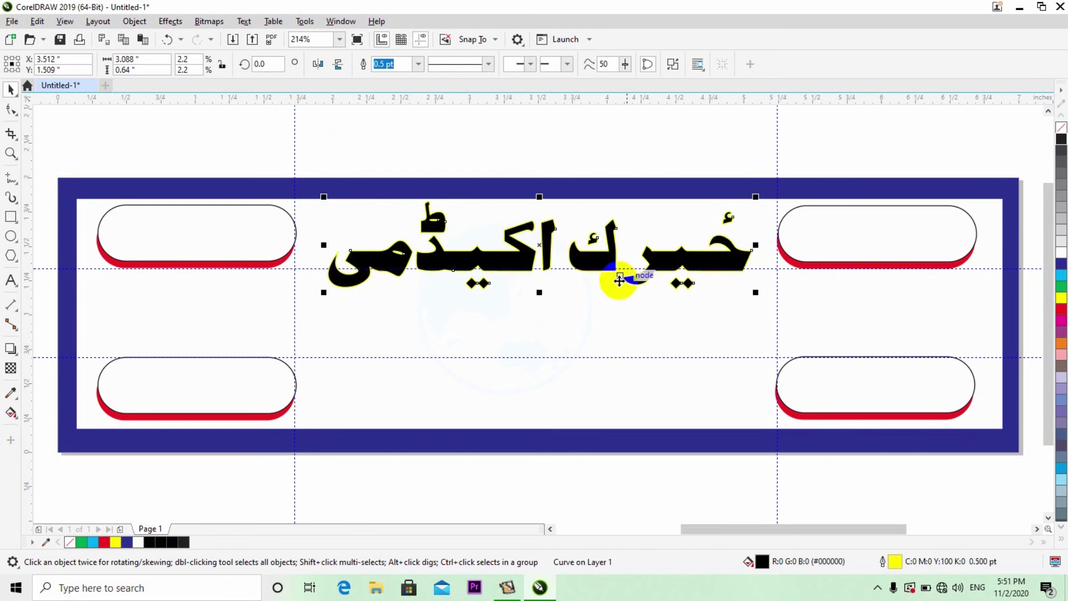
pyautogui.press('Down')
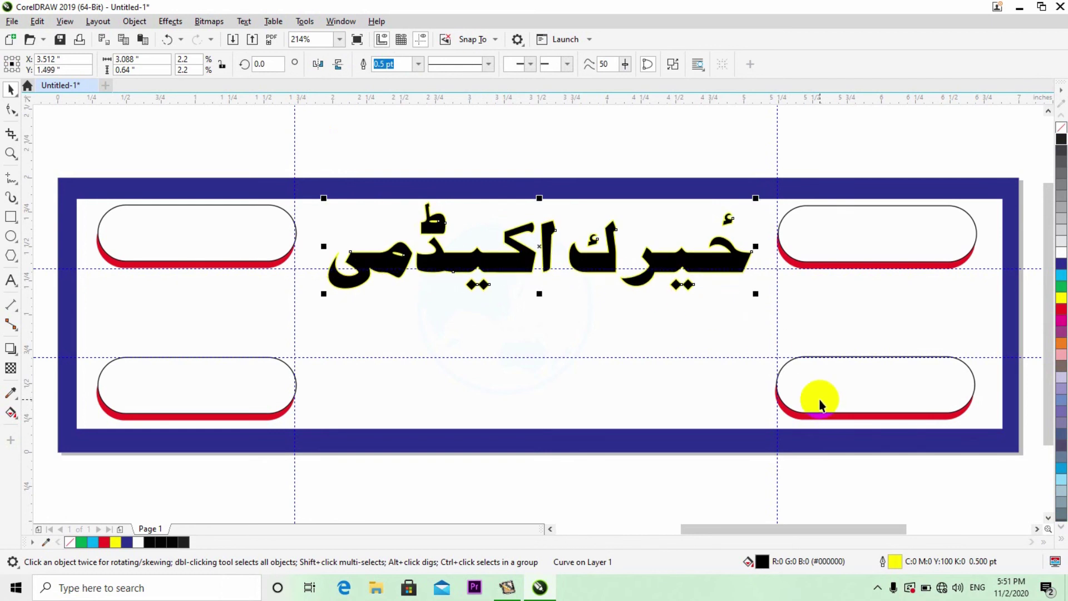
# - Set the heading's yellow outline to 8.0 pt with beveled corners, placed behind the fill and scaling with the object
pyautogui.press('F12')
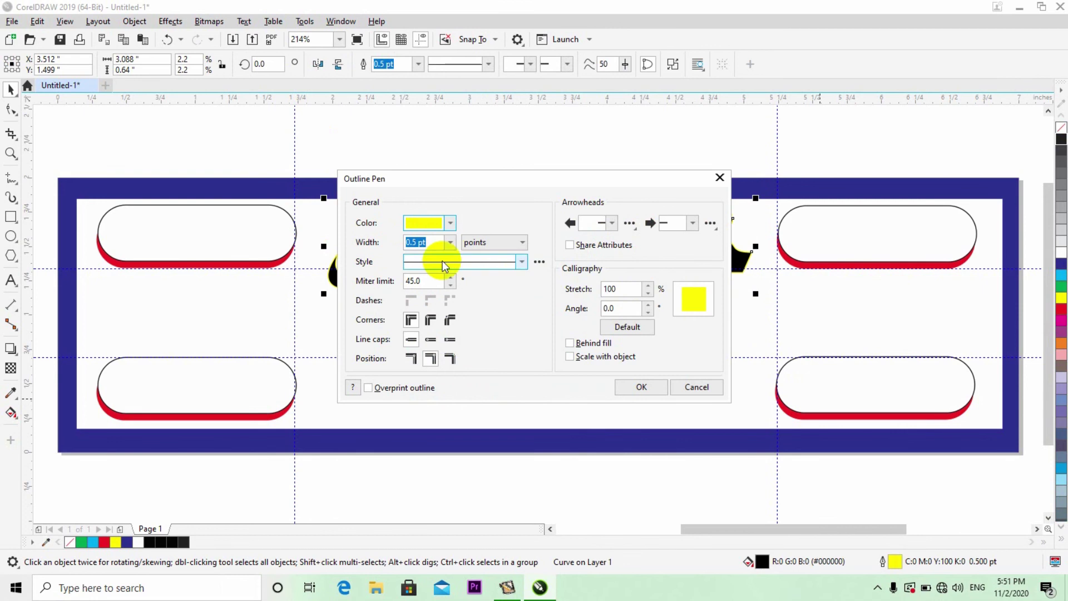
pyautogui.click(450, 242)
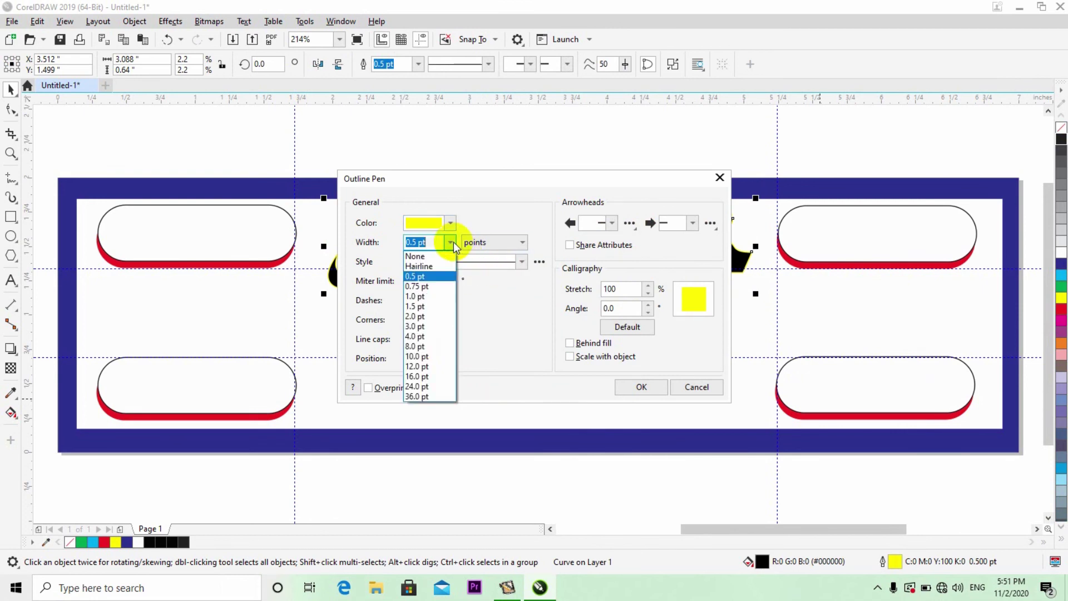
pyautogui.click(423, 343)
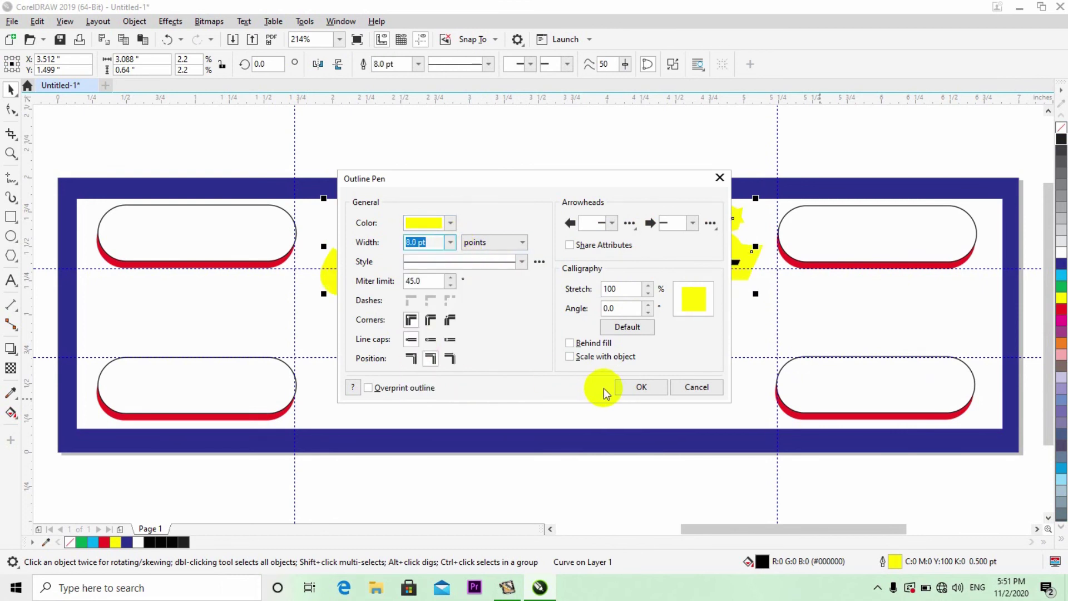
pyautogui.click(450, 320)
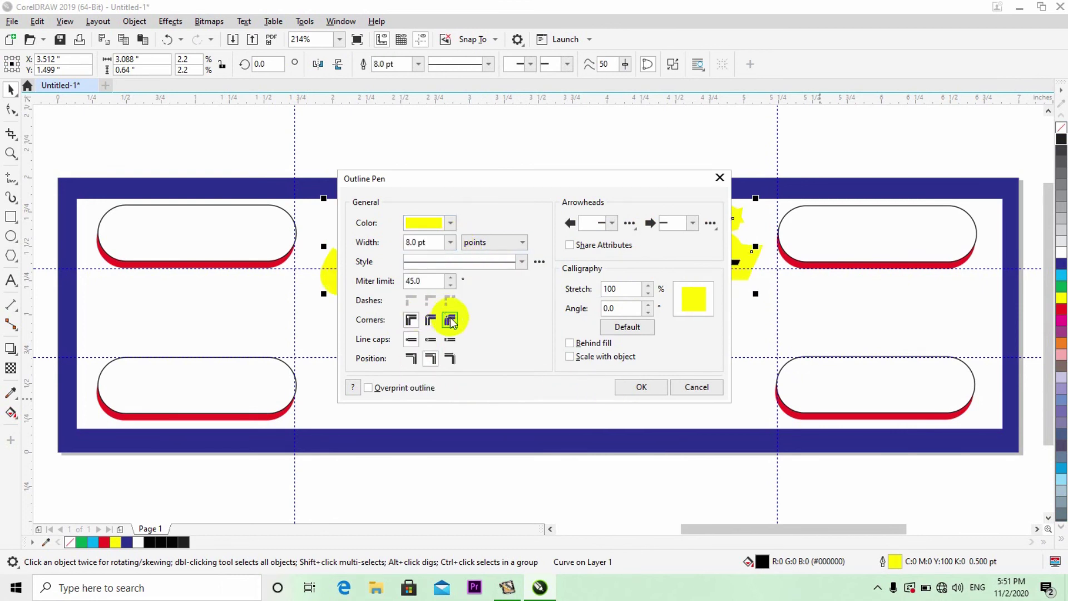
pyautogui.click(570, 343)
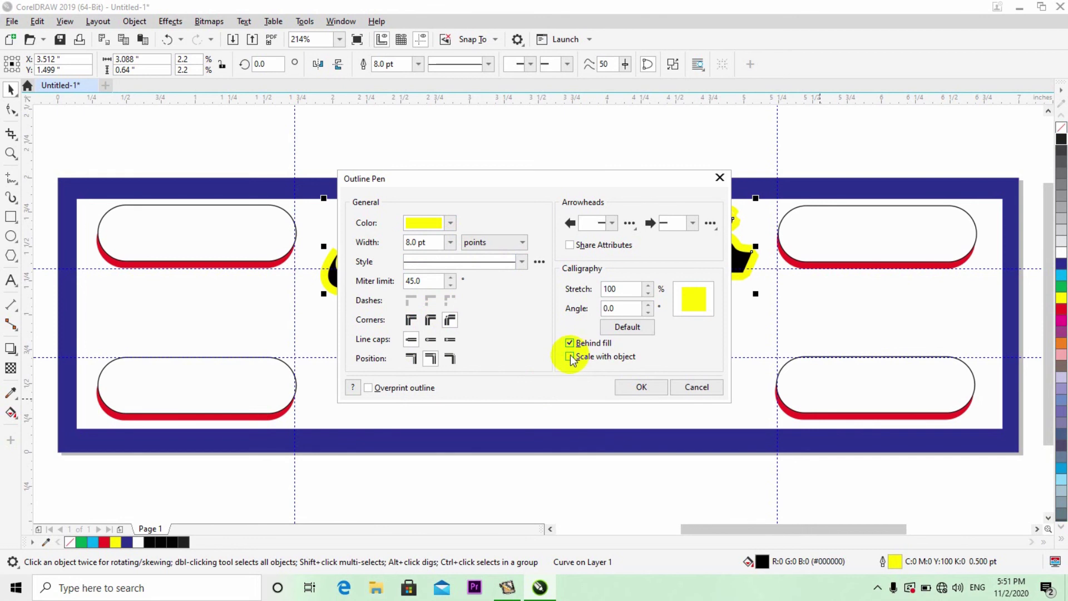
pyautogui.click(636, 388)
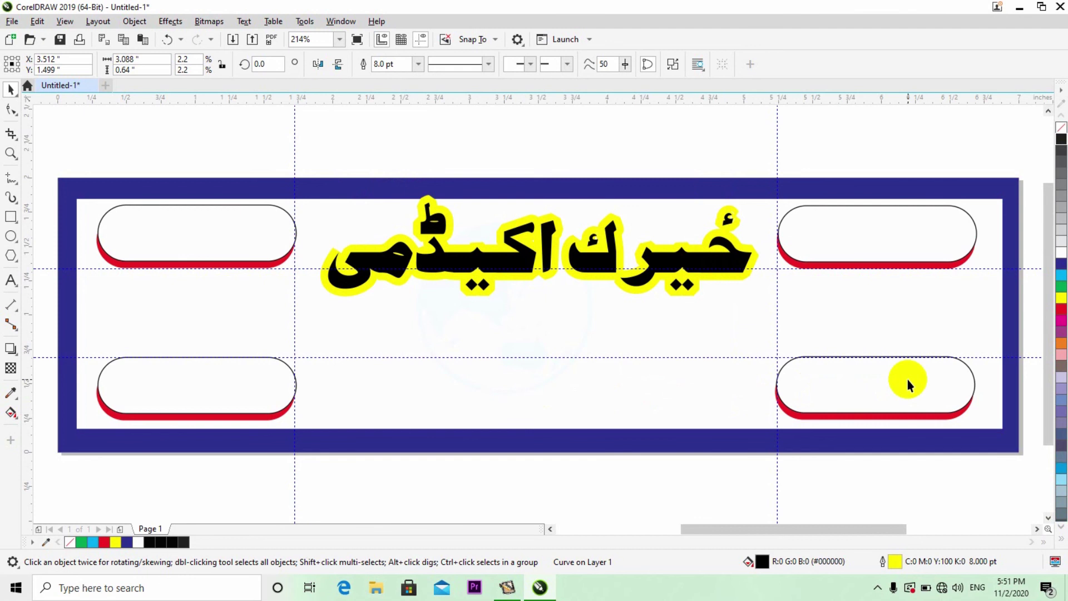
# - Move the heading to about X 3.551, Y 1.54 inches and give an in-place duplicate a 4.0 pt red outline (M100 Y100)
pyautogui.moveTo(519, 254); pyautogui.dragTo(526, 248)
pyautogui.press('Down')
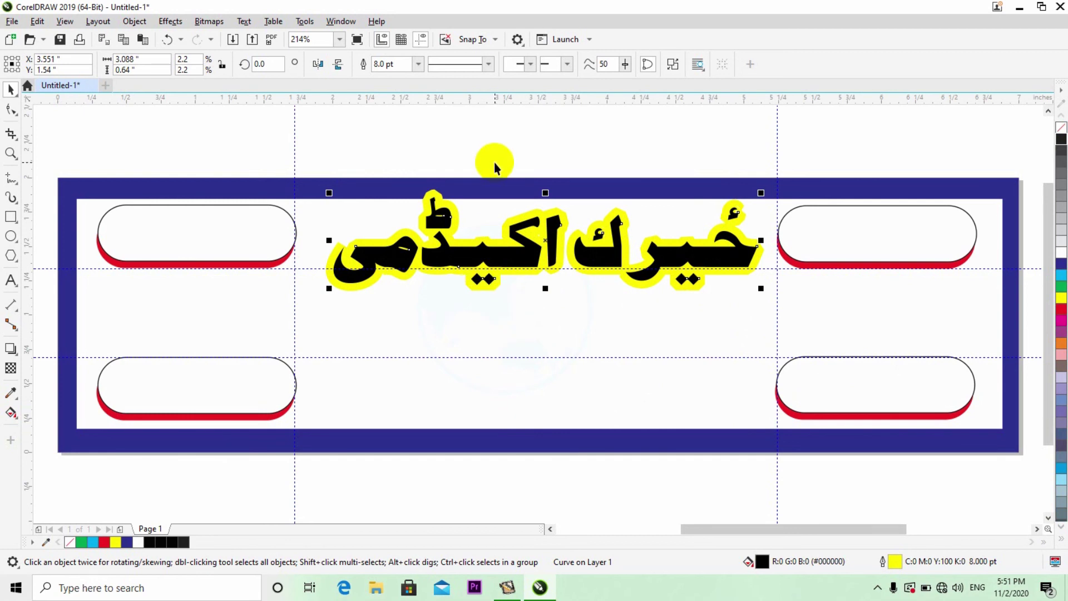
pyautogui.press('F12')
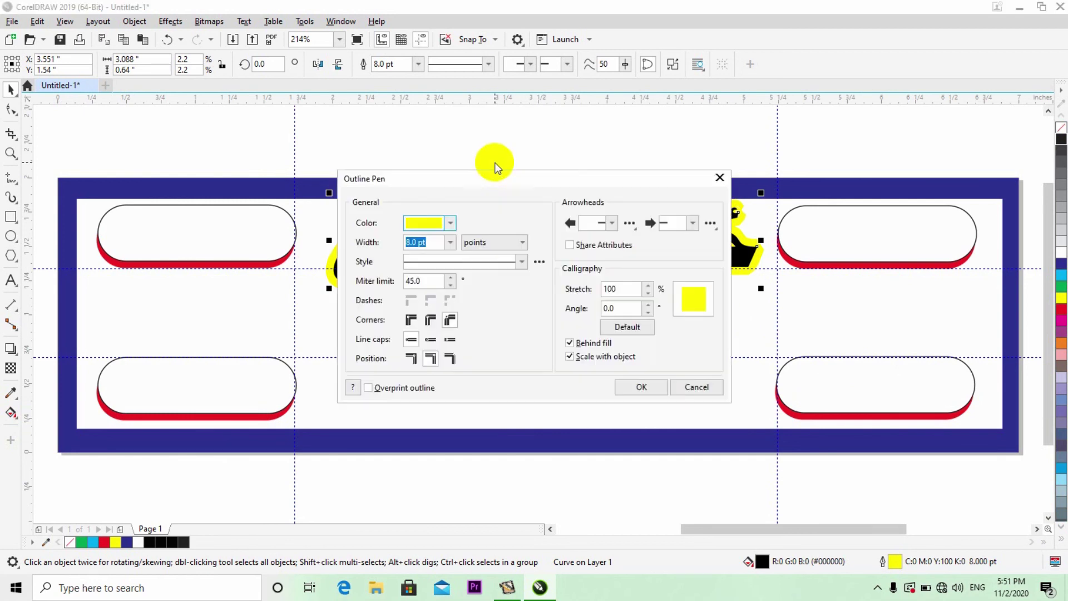
pyautogui.click(451, 242)
pyautogui.click(426, 332)
pyautogui.click(450, 223)
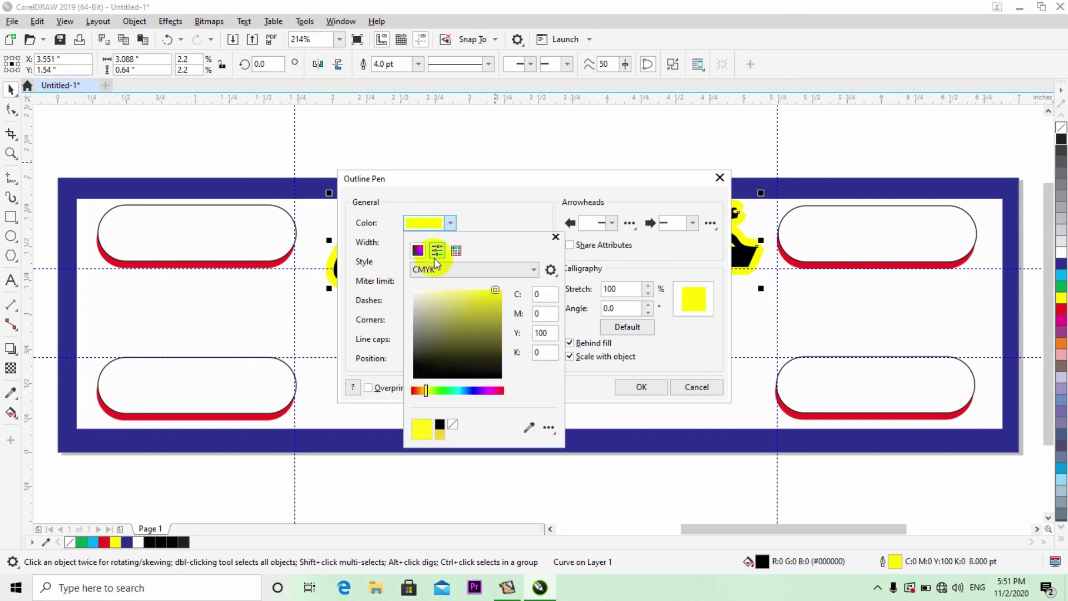
pyautogui.click(413, 391)
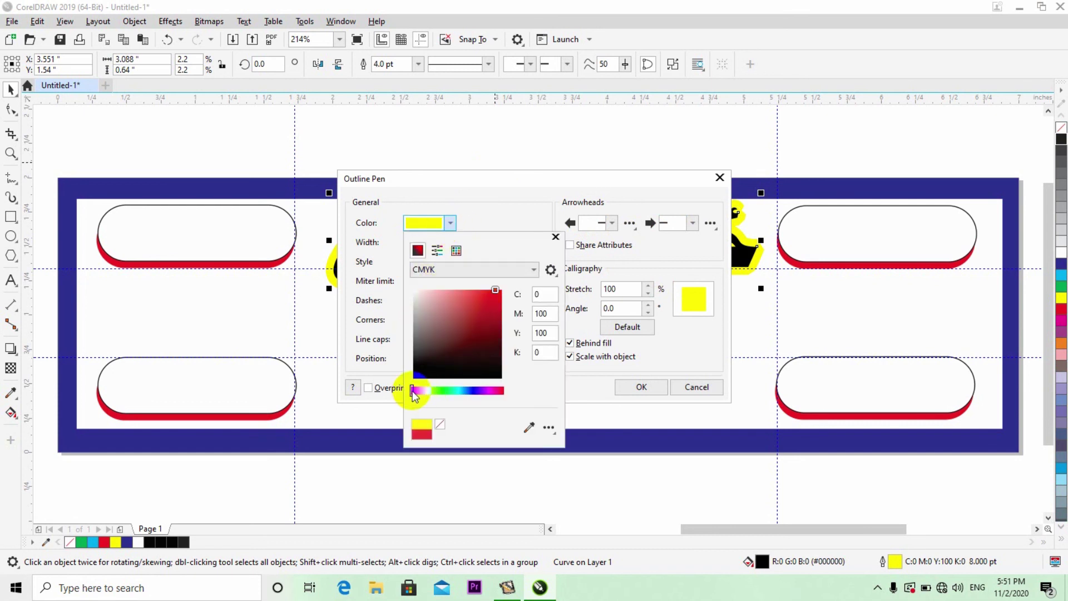
pyautogui.click(630, 387)
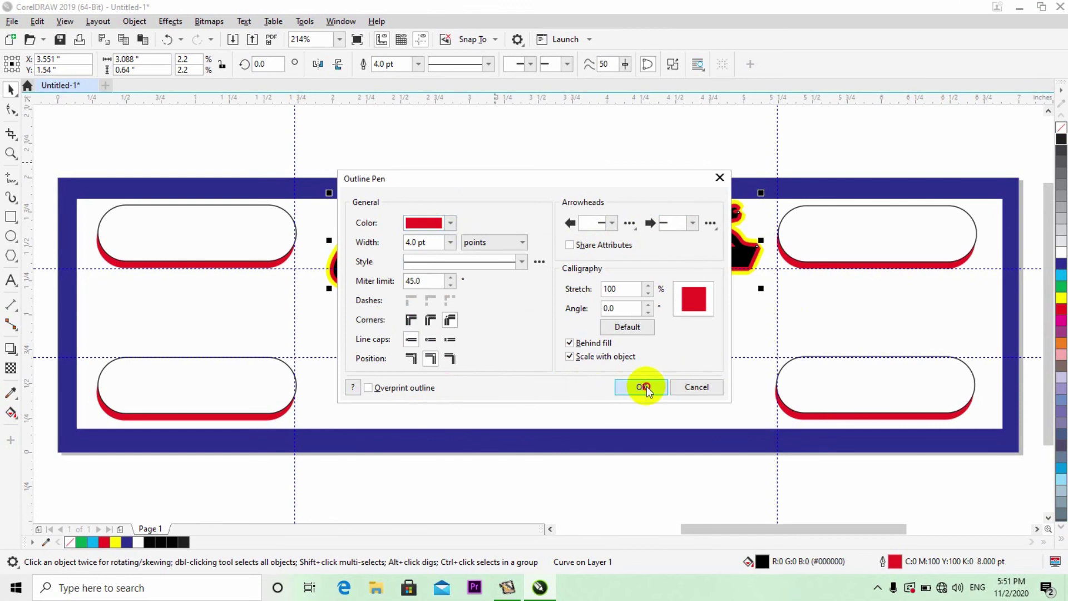
pyautogui.click(644, 387)
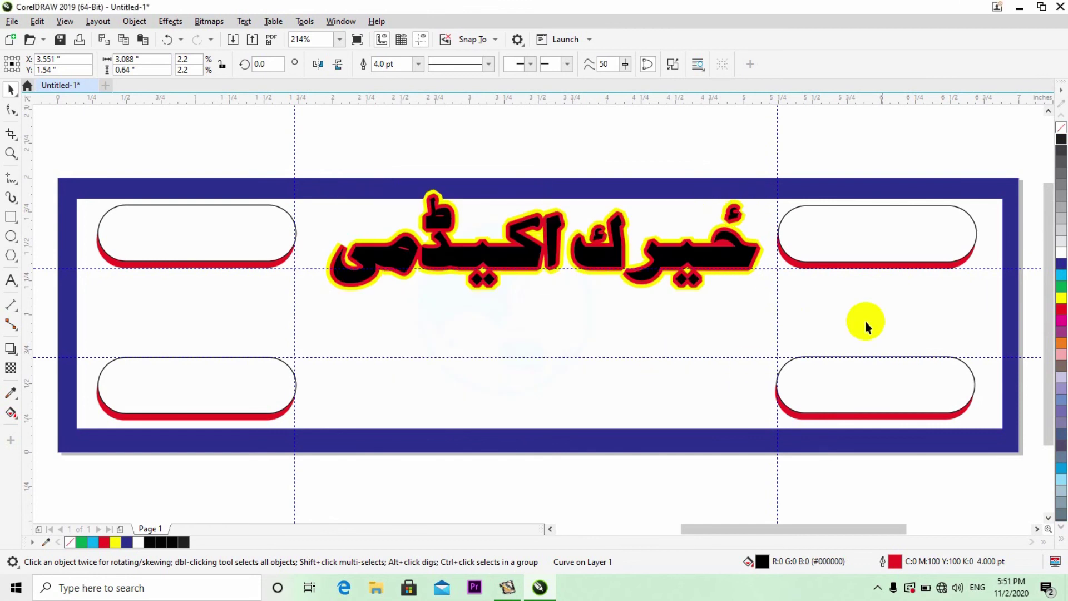
# - Fill the red-outlined heading copy with white and group it with the yellow-outlined heading beneath
pyautogui.click(1062, 257)
pyautogui.click(808, 145)
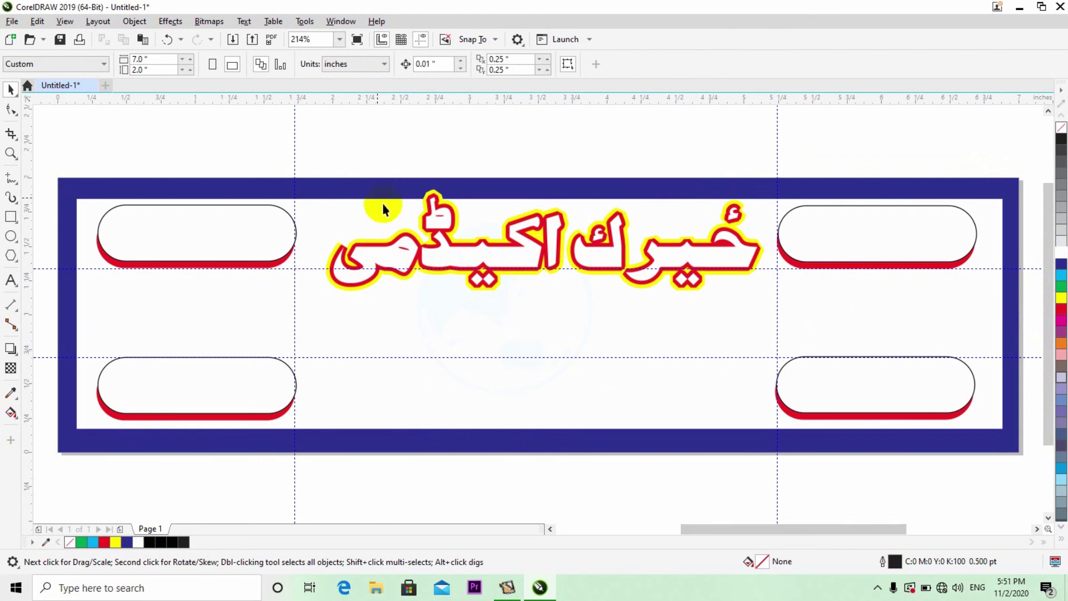
pyautogui.moveTo(237, 144); pyautogui.dragTo(794, 312)
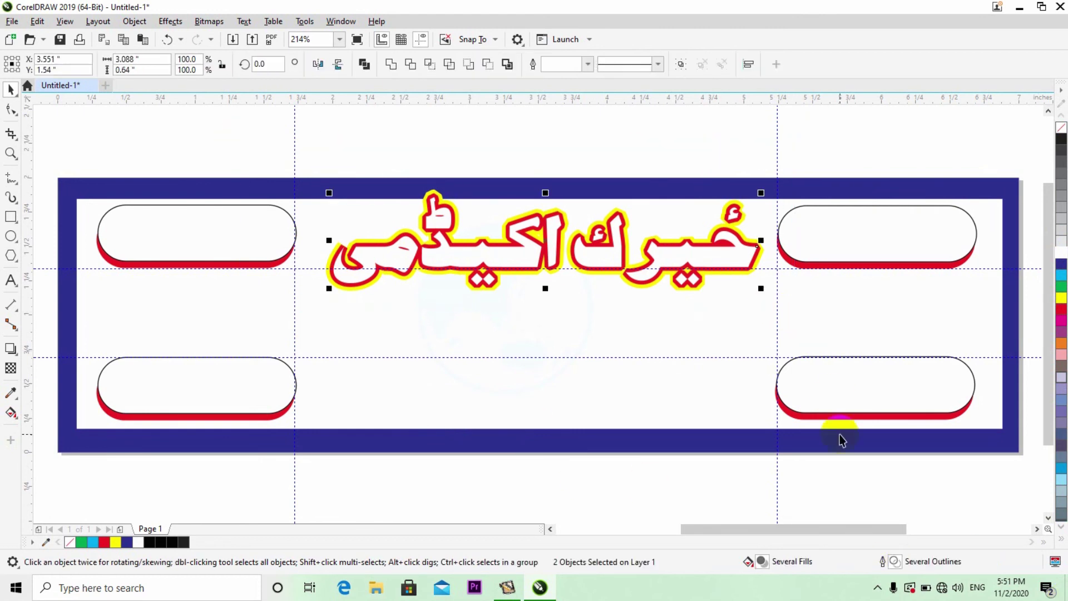
pyautogui.hotkey('ctrl', 'g')
# - Reposition the heading group between the corner boxes, at about X 3.431 and Y 1.389 inches
pyautogui.press('Left')
pyautogui.press('Left')
pyautogui.press('Left')
pyautogui.press('Left')
pyautogui.press('Left')
pyautogui.press('Left')
pyautogui.press('Left')
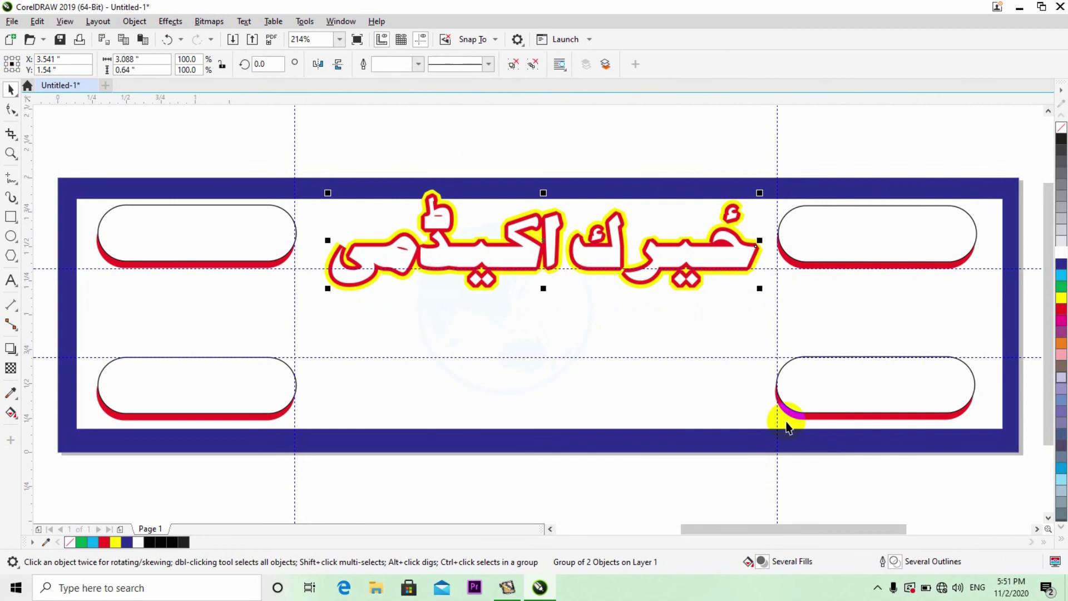
pyautogui.press('Left')
pyautogui.press('Left')
pyautogui.press('Left')
pyautogui.press('Left')
pyautogui.press('Left')
pyautogui.press('Left')
pyautogui.press('Left')
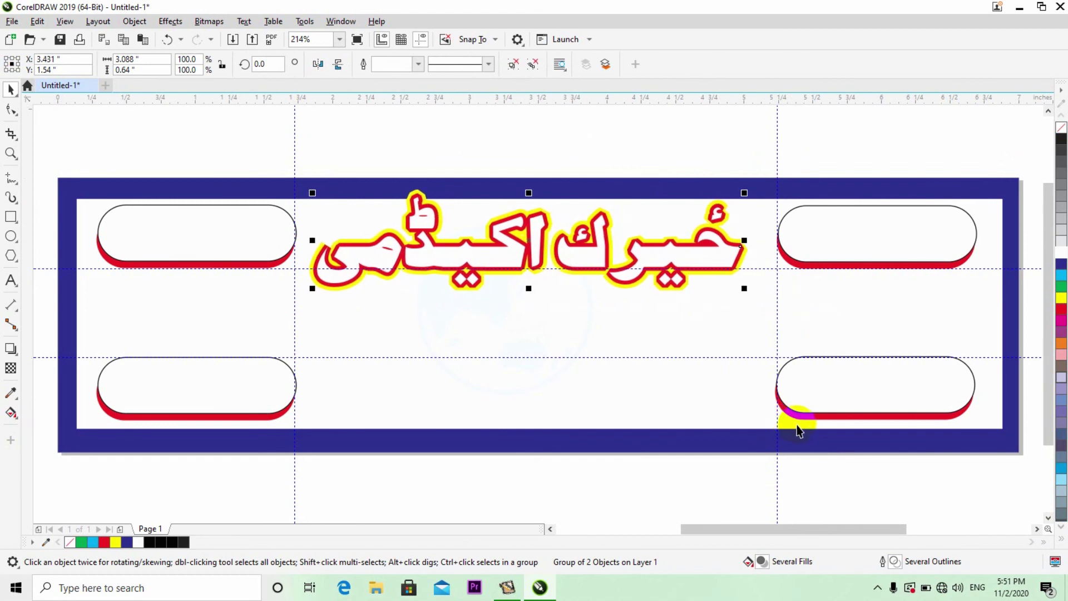
pyautogui.moveTo(517, 259); pyautogui.dragTo(524, 310)
pyautogui.click(575, 132)
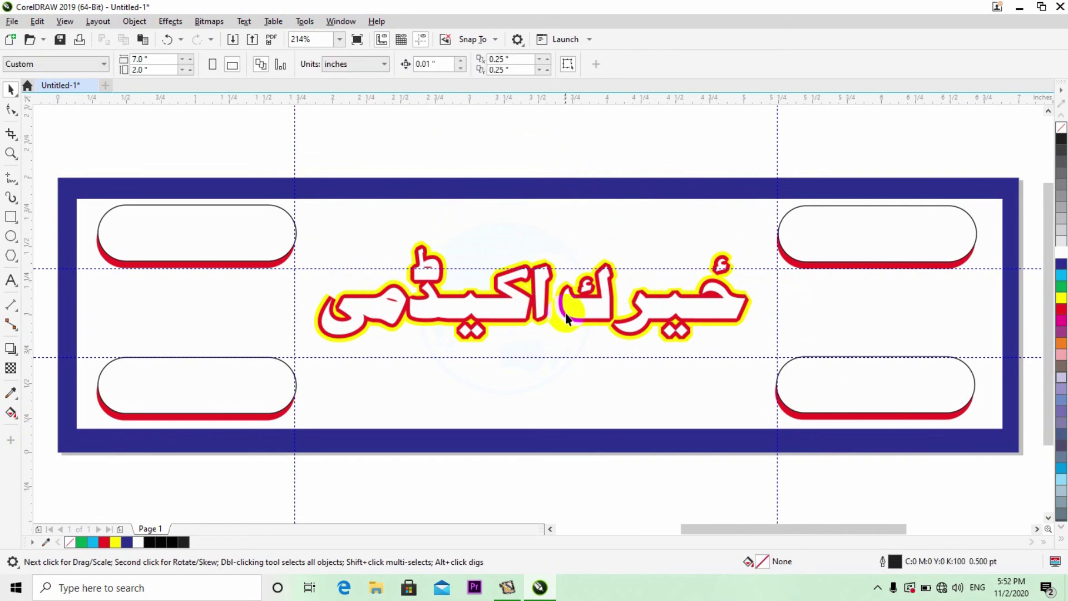
pyautogui.moveTo(514, 318); pyautogui.dragTo(504, 276)
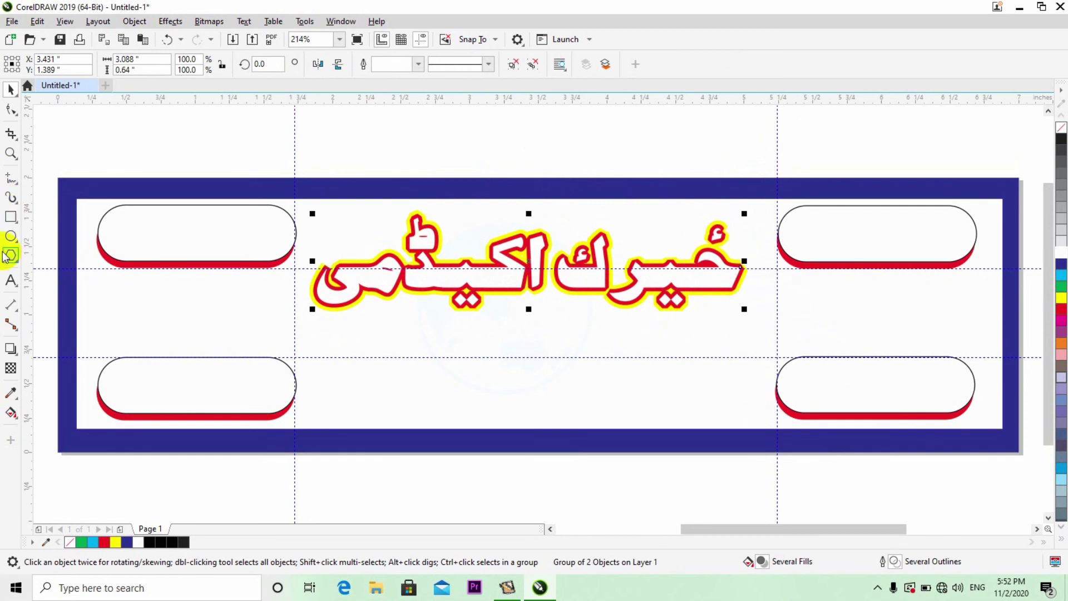
# - Add the artistic text SKY LIGHT above the frame and set its font to Bauhaus 93
pyautogui.click(11, 281)
pyautogui.click(118, 144)
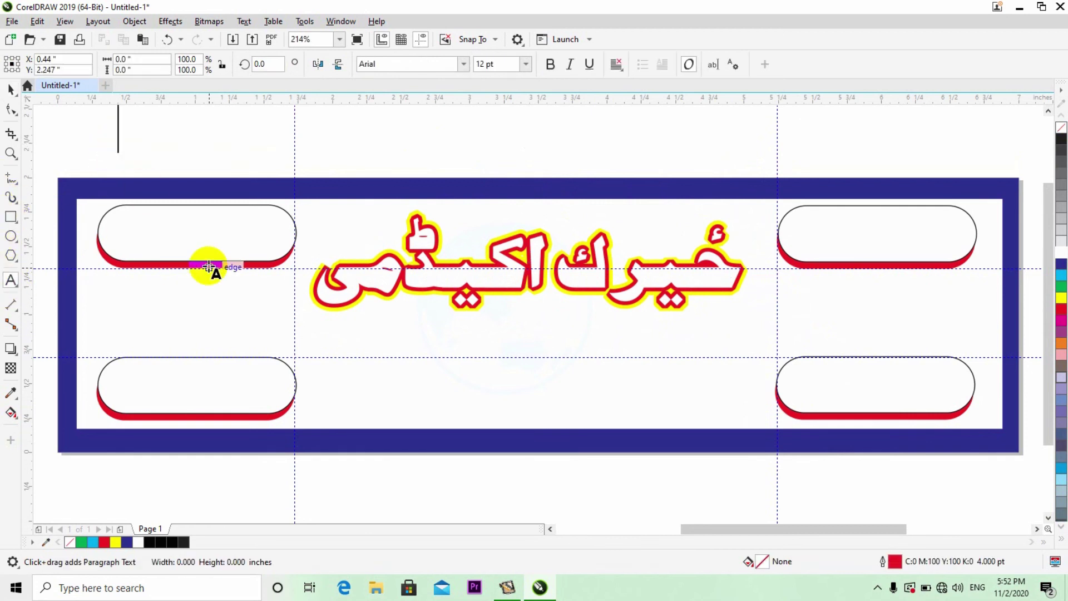
pyautogui.write('ski')
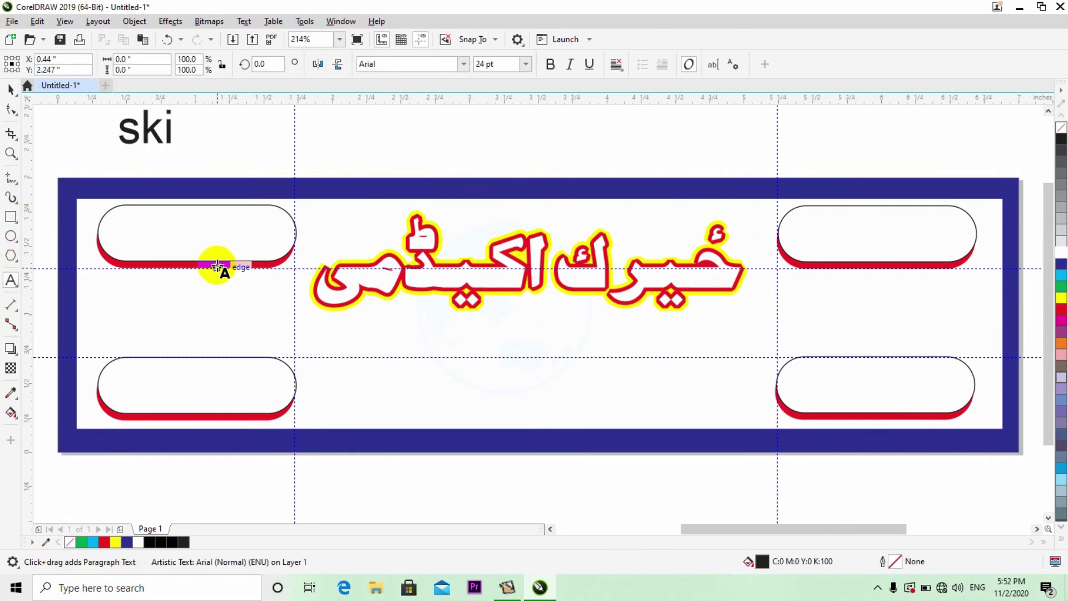
pyautogui.press('BackSpace')
pyautogui.press('BackSpace')
pyautogui.write('S')
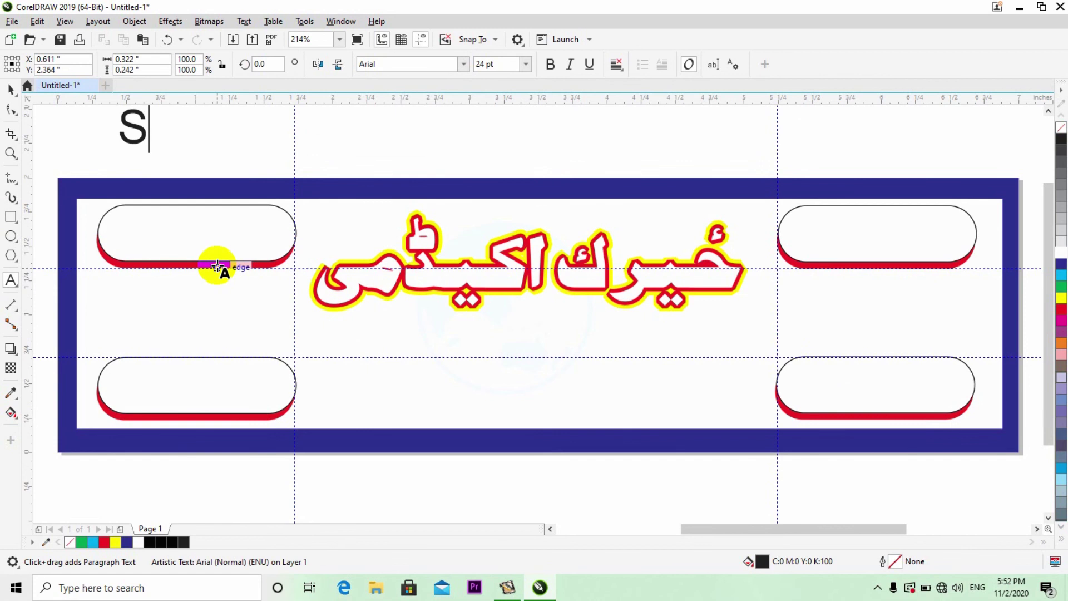
pyautogui.write('KY LIGHT')
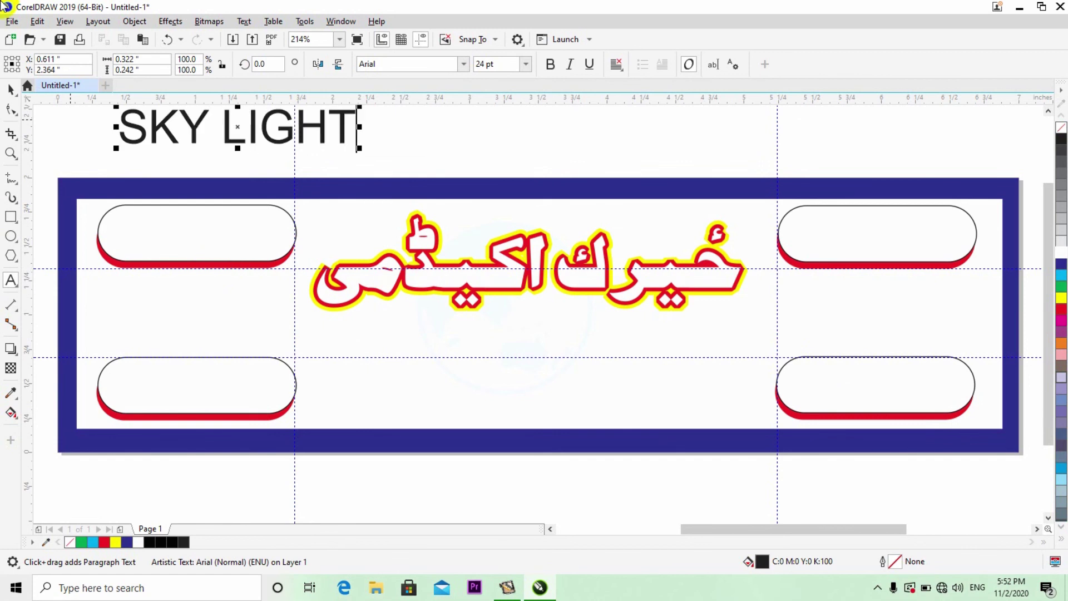
pyautogui.click(10, 89)
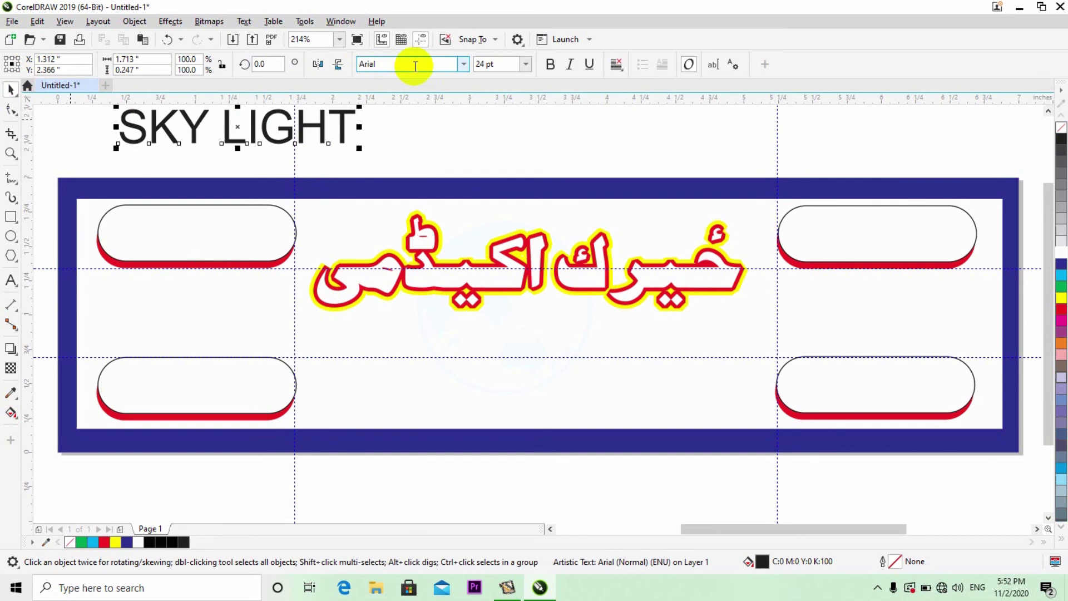
pyautogui.click(462, 66)
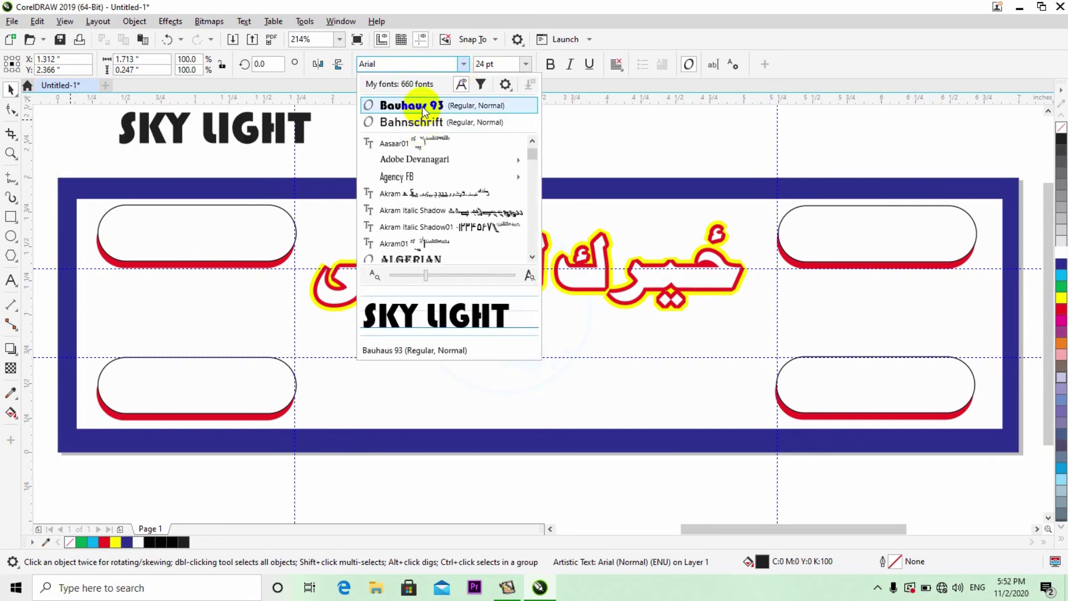
pyautogui.click(424, 110)
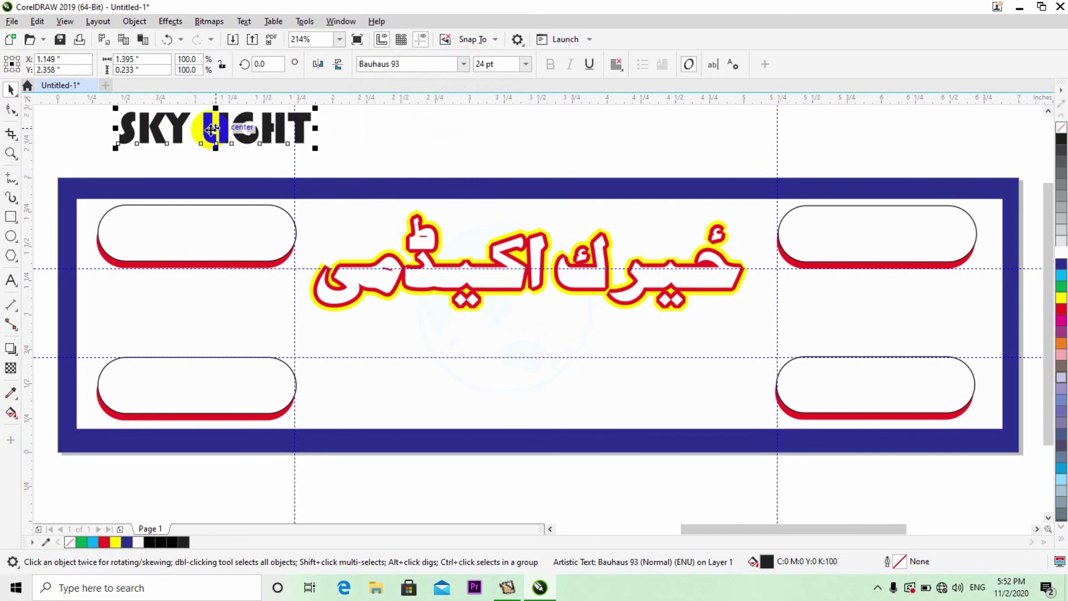
# - Place the SKY LIGHT text inside the upper-left box, scaled down to about 20.5 pt
pyautogui.moveTo(211, 129); pyautogui.dragTo(217, 228)
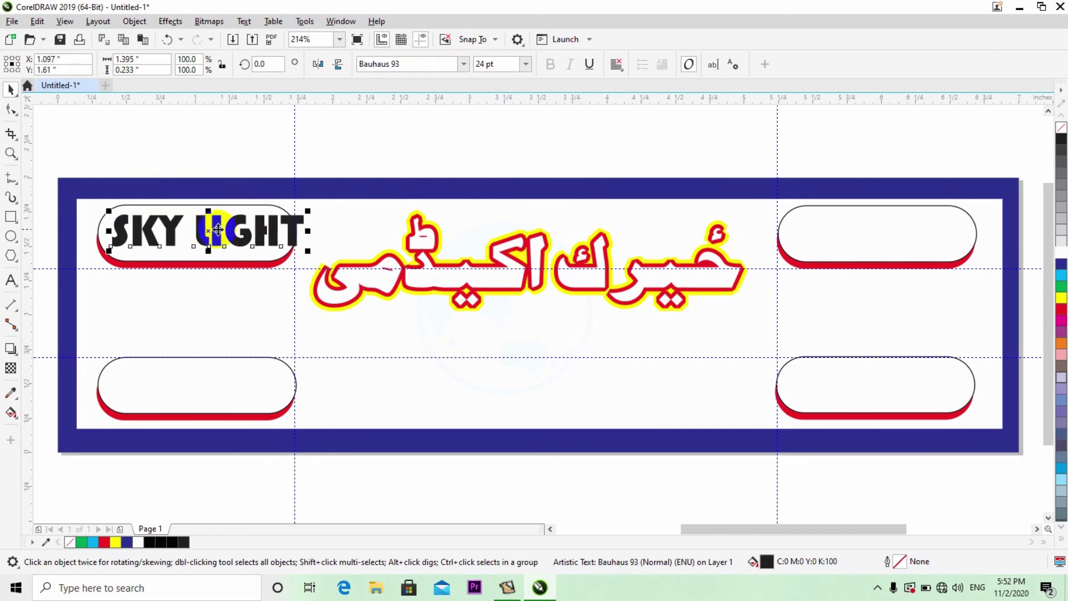
pyautogui.moveTo(310, 212); pyautogui.dragTo(292, 212)
pyautogui.moveTo(208, 233); pyautogui.dragTo(201, 281)
# - Copy the SKY LIGHT text into the other three corner boxes
pyautogui.moveTo(213, 348); pyautogui.dragTo(883, 389)
pyautogui.rightClick(199, 385)
pyautogui.rightClick(882, 233)
pyautogui.rightClick(883, 389)
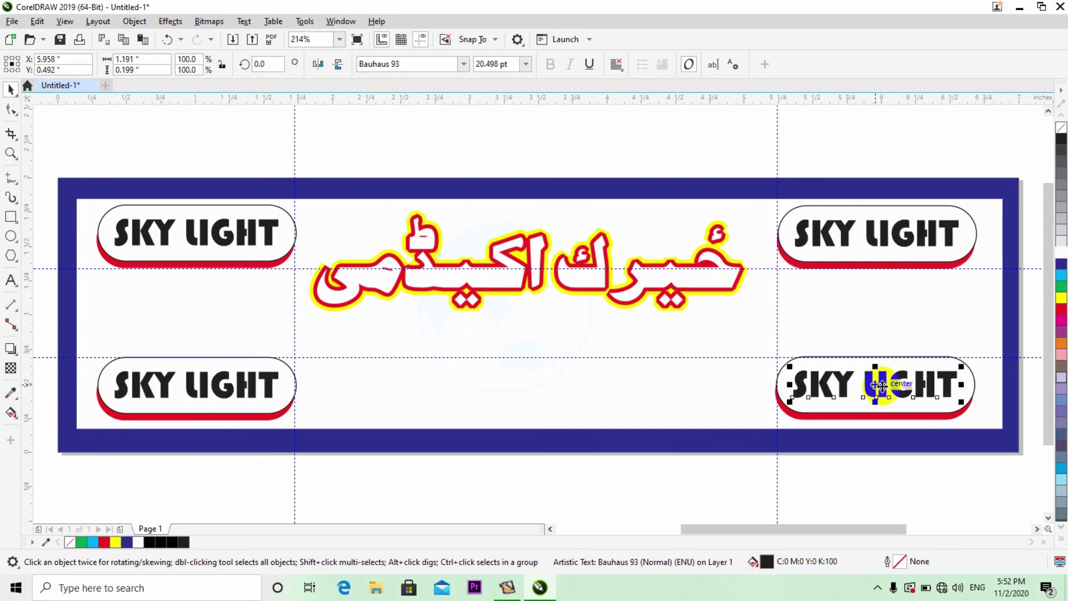
# - Replace the text in the lower-left box with SUN LIGHT
pyautogui.click(11, 279)
pyautogui.click(281, 388)
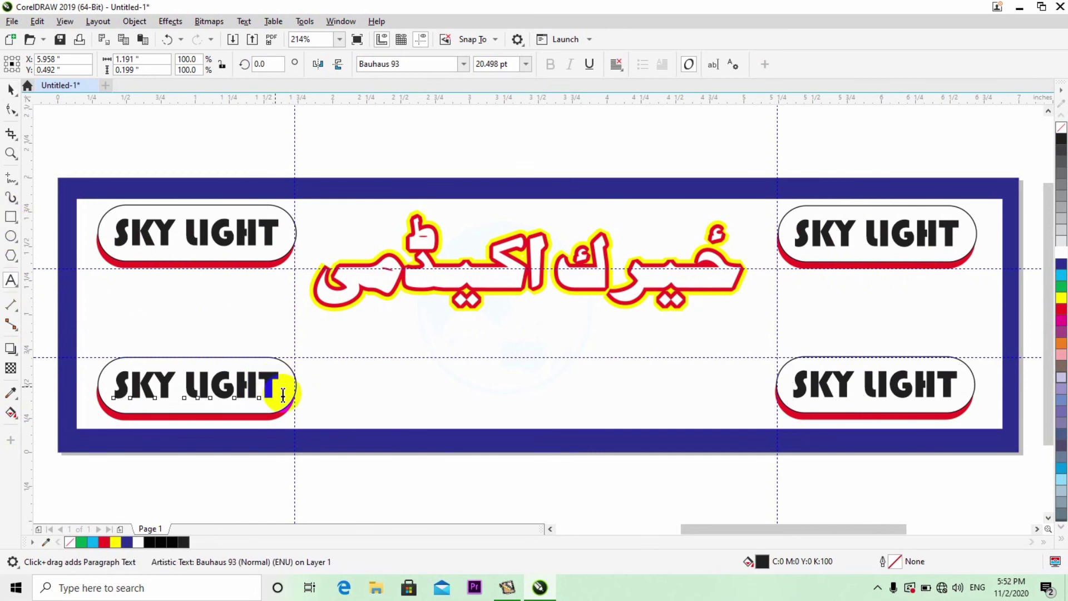
pyautogui.press('BackSpace')
pyautogui.press('BackSpace')
pyautogui.press('BackSpace')
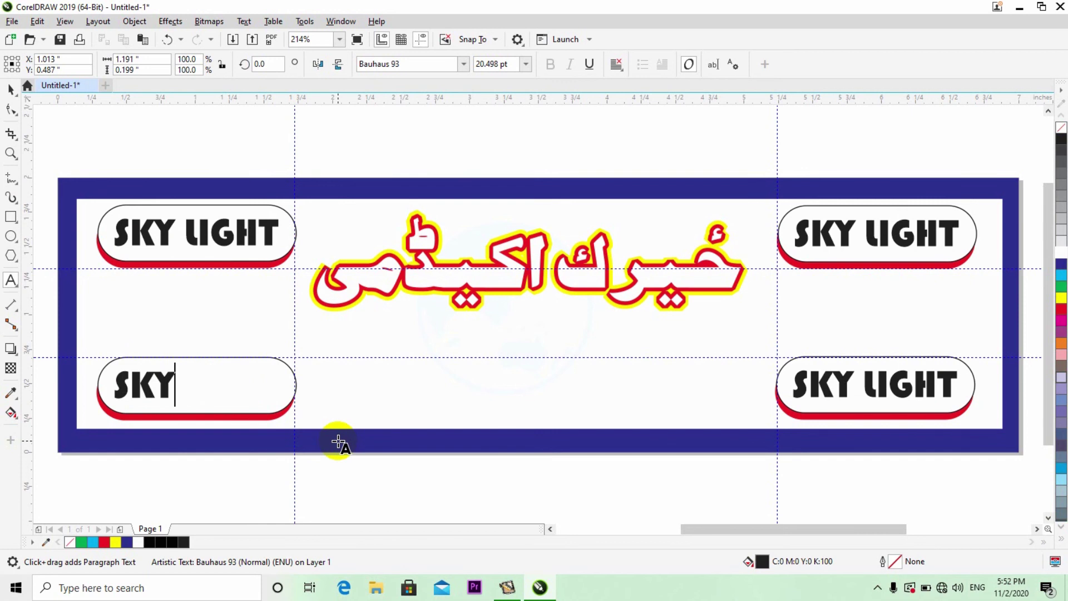
pyautogui.write('DUN')
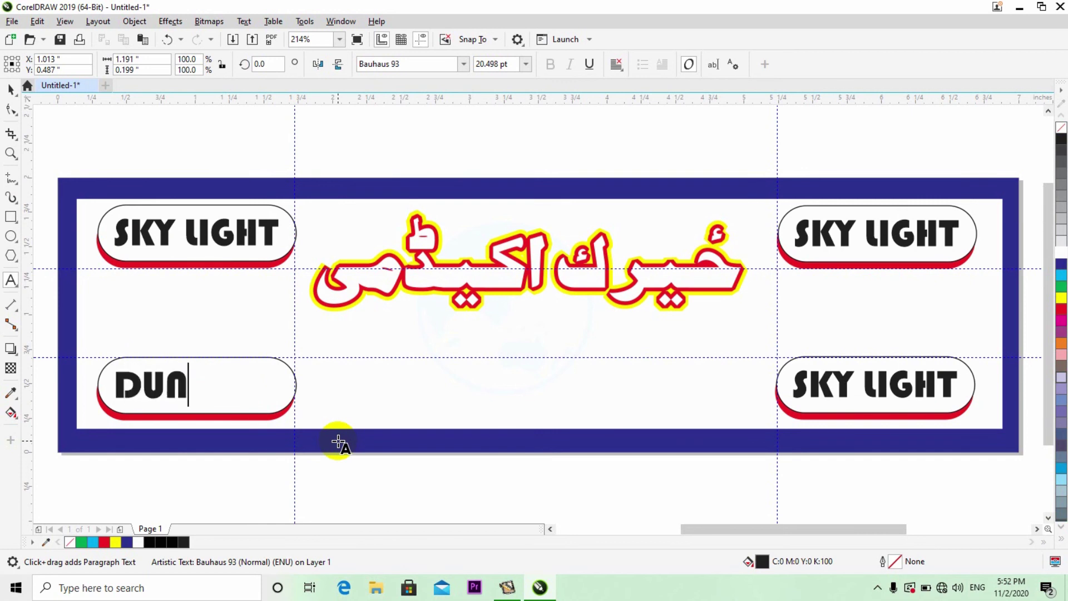
pyautogui.press('BackSpace')
pyautogui.press('BackSpace')
pyautogui.press('BackSpace')
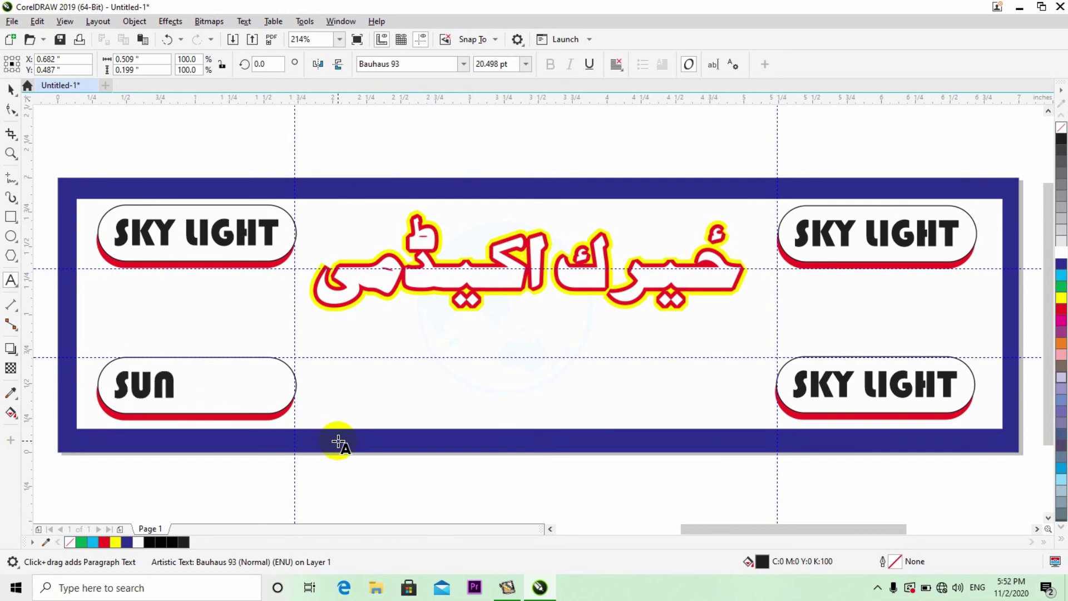
pyautogui.write('SUN LIGHT')
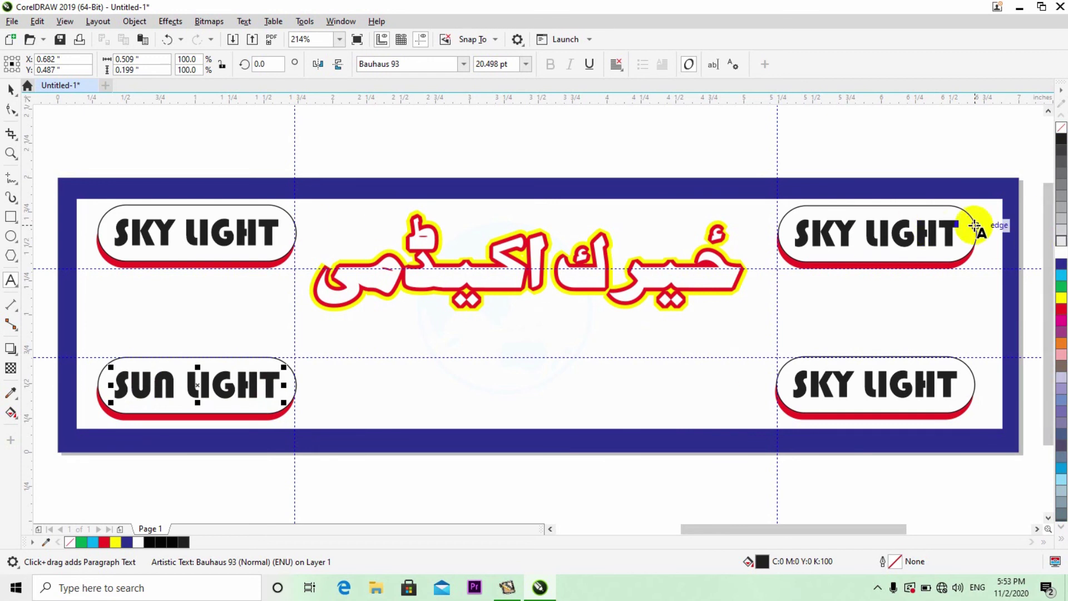
# - Replace the text in the upper-right box with MOON LIGHT
pyautogui.click(968, 248)
pyautogui.press('BackSpace')
pyautogui.press('BackSpace')
pyautogui.press('BackSpace')
pyautogui.press('BackSpace')
pyautogui.press('BackSpace')
pyautogui.press('BackSpace')
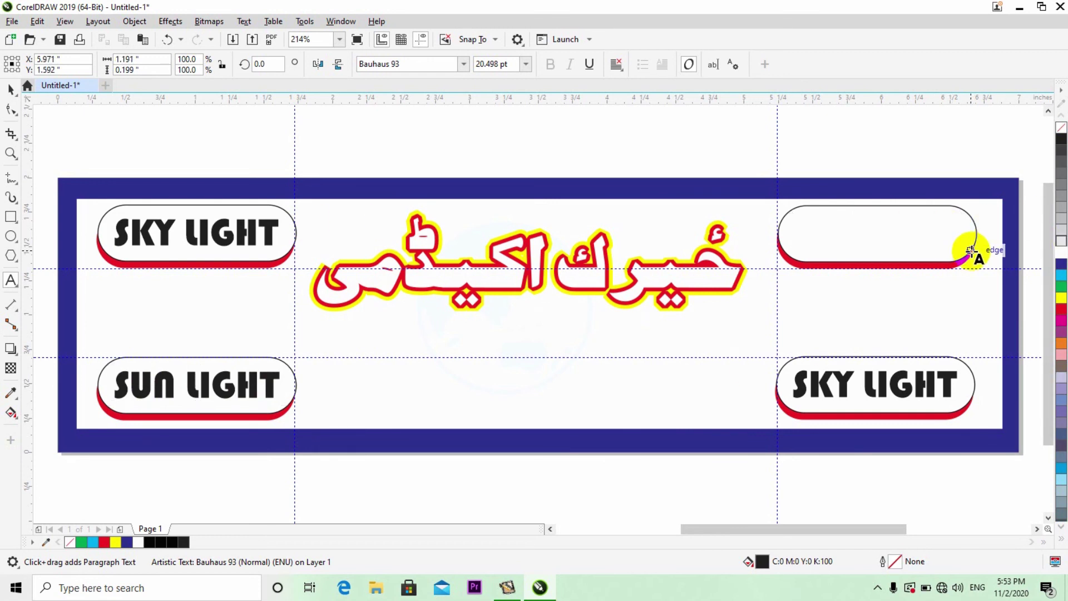
pyautogui.write('moon ligh')
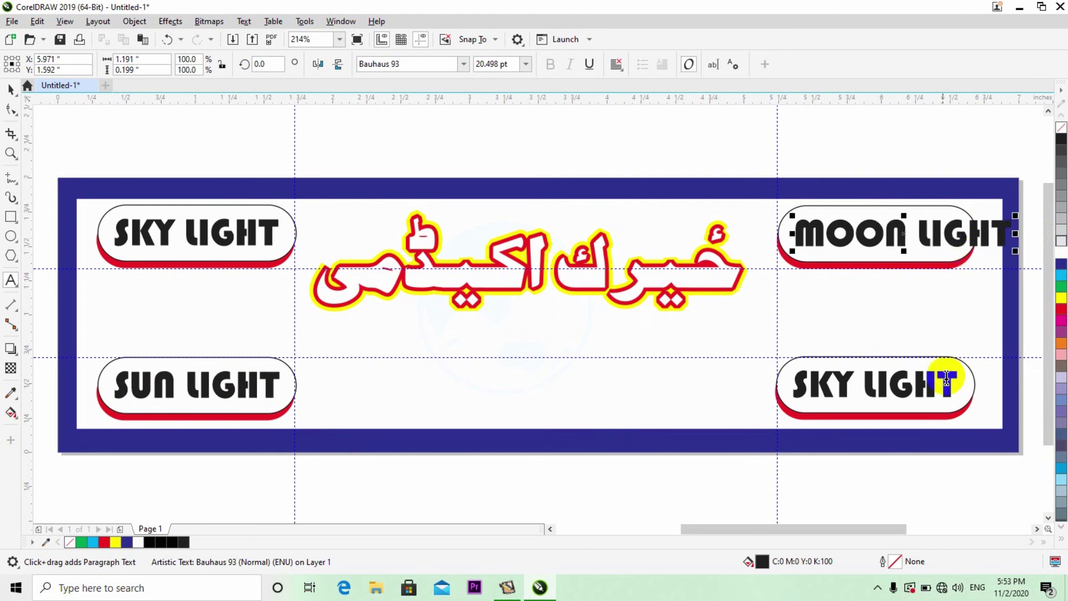
pyautogui.click(11, 88)
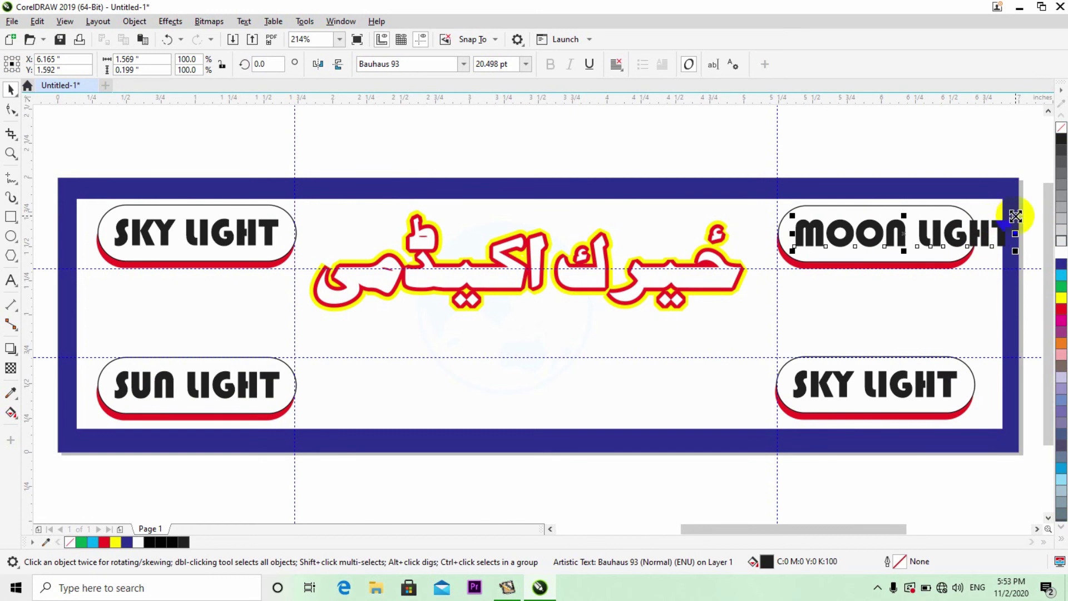
# - Scale the MOON LIGHT text down to about 16.3 pt and fit it inside the upper-right box
pyautogui.moveTo(1020, 216); pyautogui.dragTo(987, 217)
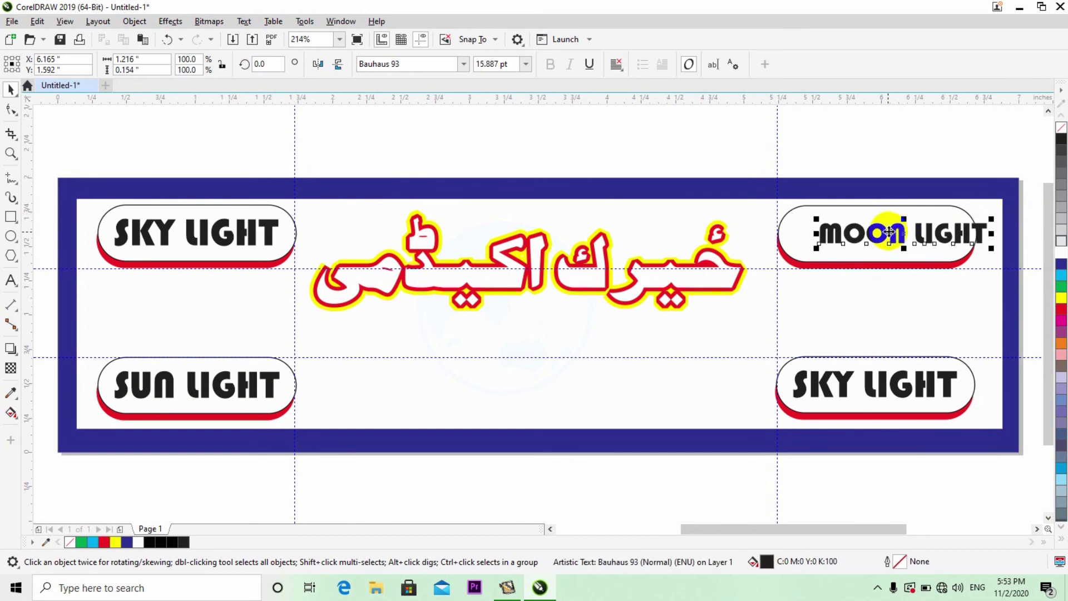
pyautogui.moveTo(887, 231); pyautogui.dragTo(867, 236)
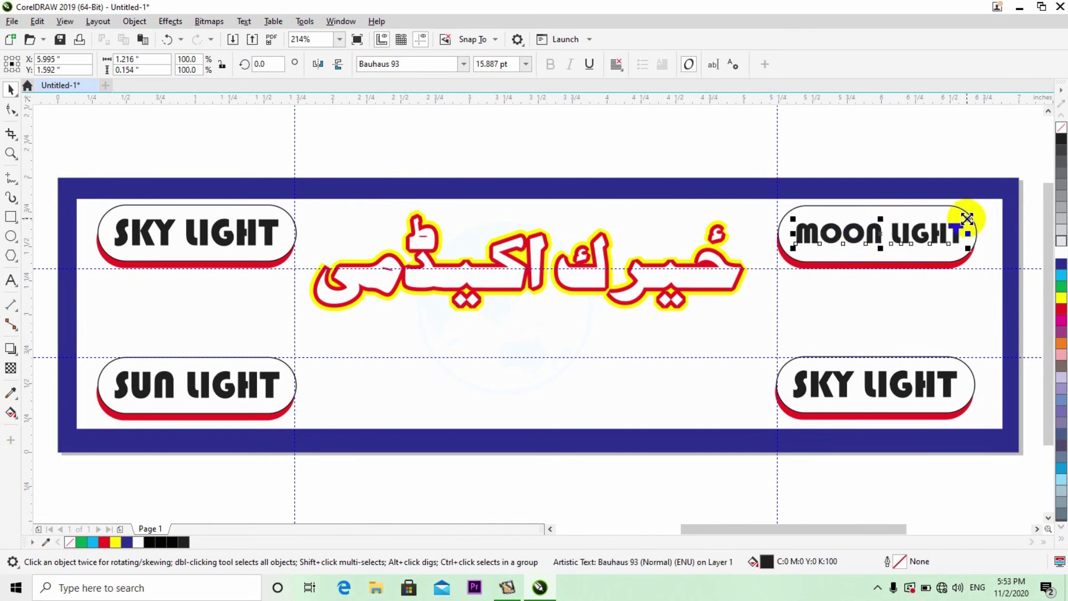
pyautogui.moveTo(968, 218); pyautogui.dragTo(970, 217)
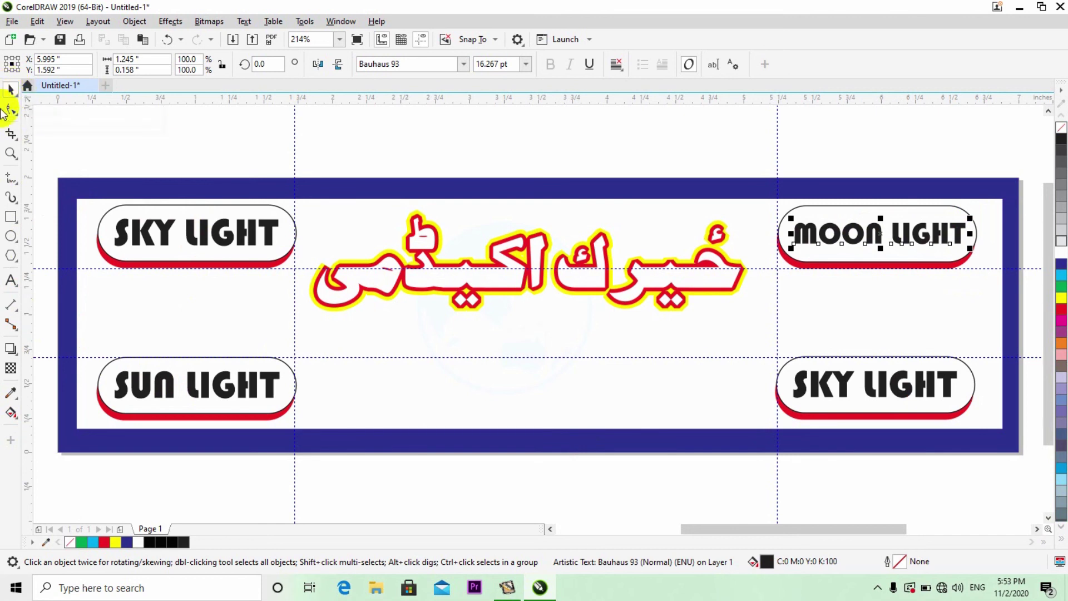
# - Replace the text in the lower-right box with STAR LIGHT
pyautogui.click(11, 281)
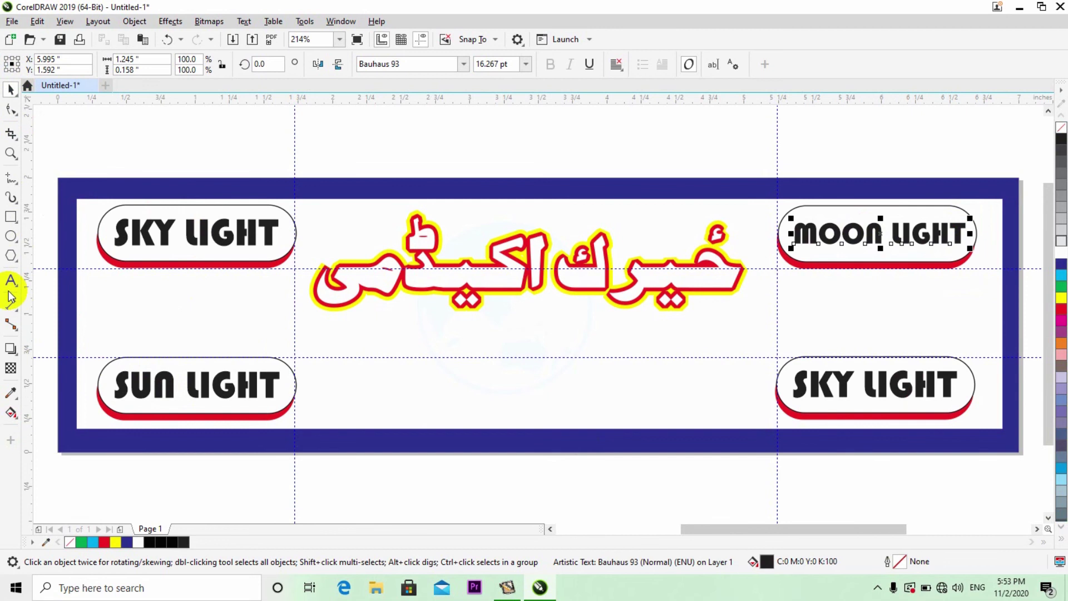
pyautogui.moveTo(940, 389); pyautogui.dragTo(952, 388)
pyautogui.click(955, 388)
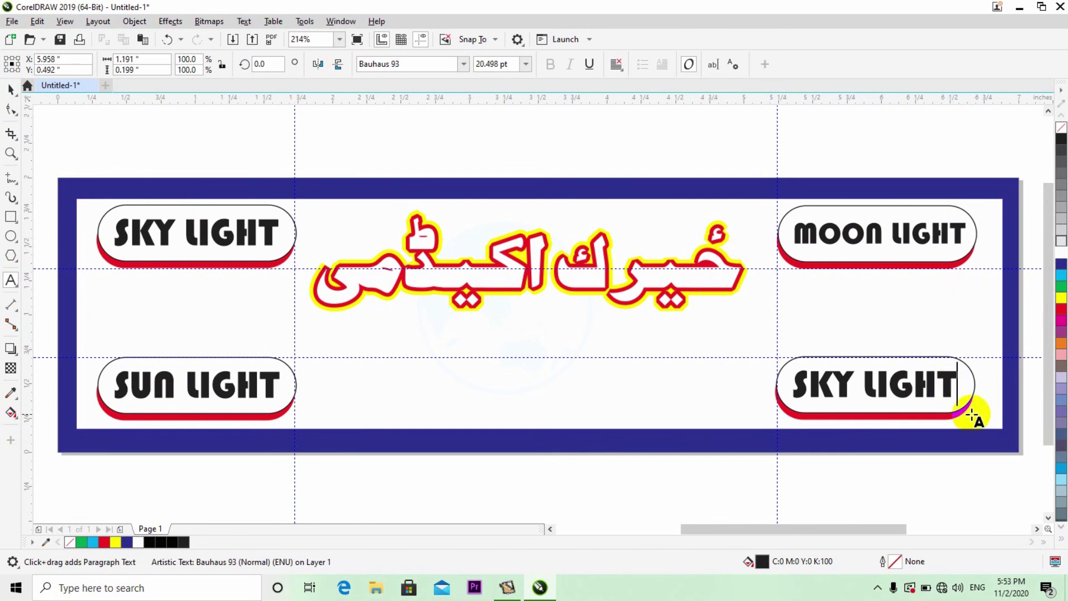
pyautogui.press('BackSpace')
pyautogui.press('BackSpace')
pyautogui.press('BackSpace')
pyautogui.press('BackSpace')
pyautogui.press('BackSpace')
pyautogui.press('BackSpace')
pyautogui.press('BackSpace')
pyautogui.press('BackSpace')
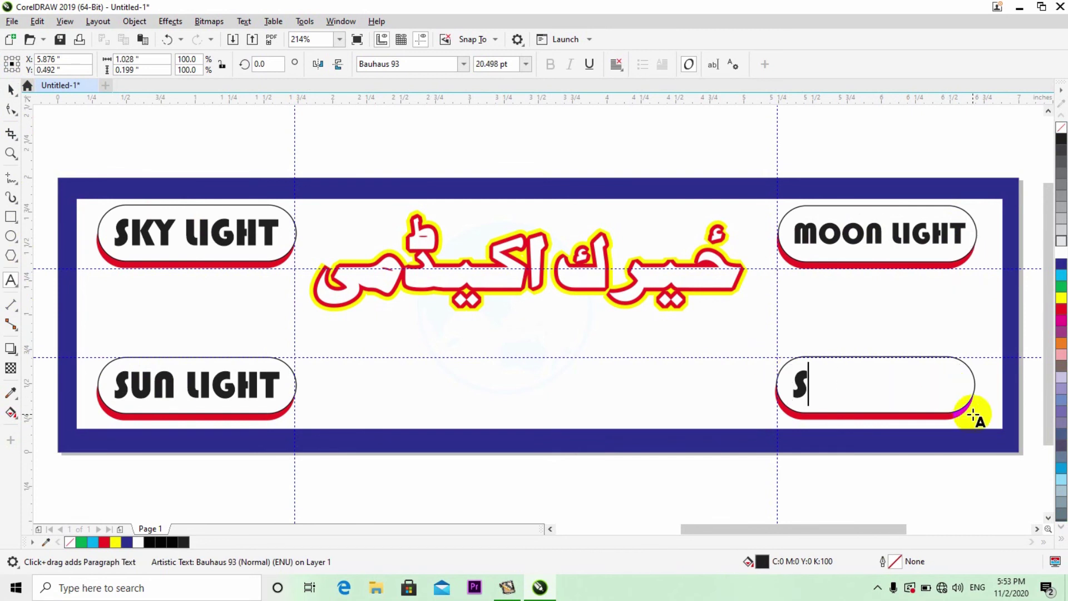
pyautogui.write('TA')
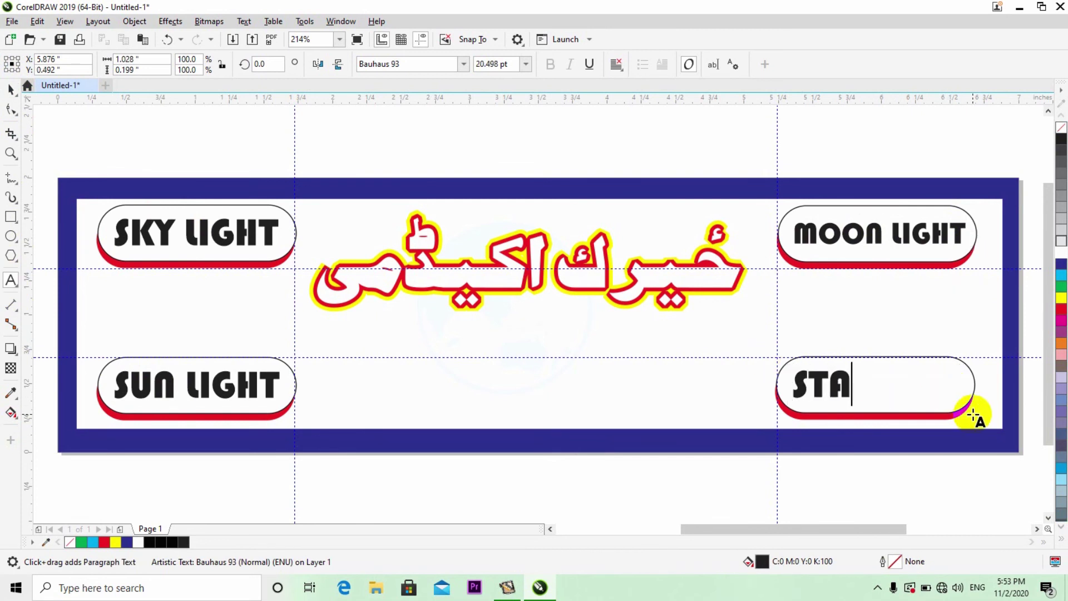
pyautogui.write('R LIGHT')
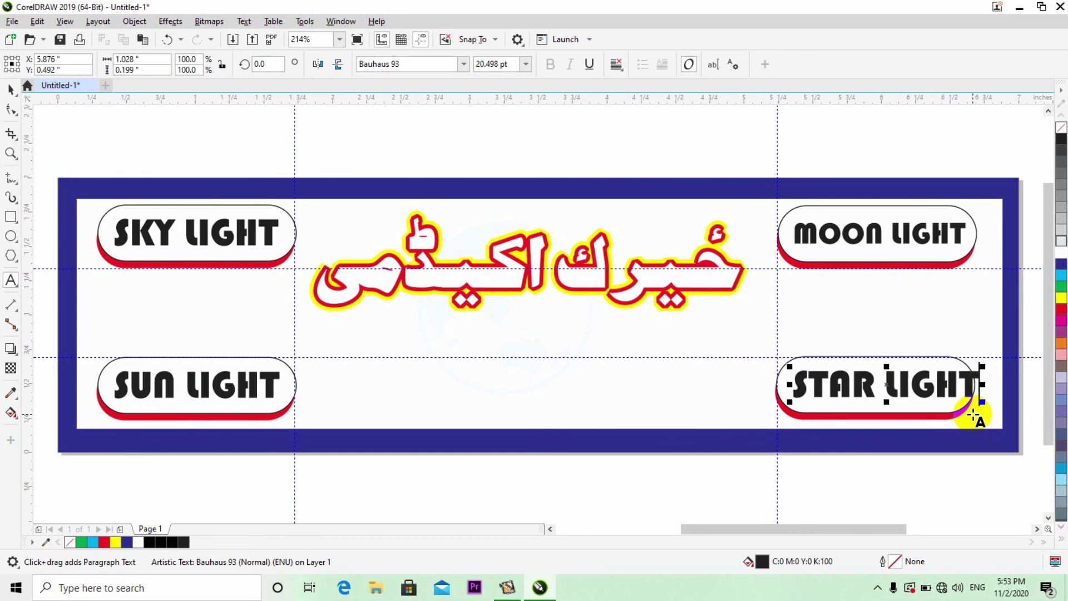
# - Scale the STAR LIGHT text down to about 18.8 pt and center it in the lower-right box
pyautogui.click(11, 88)
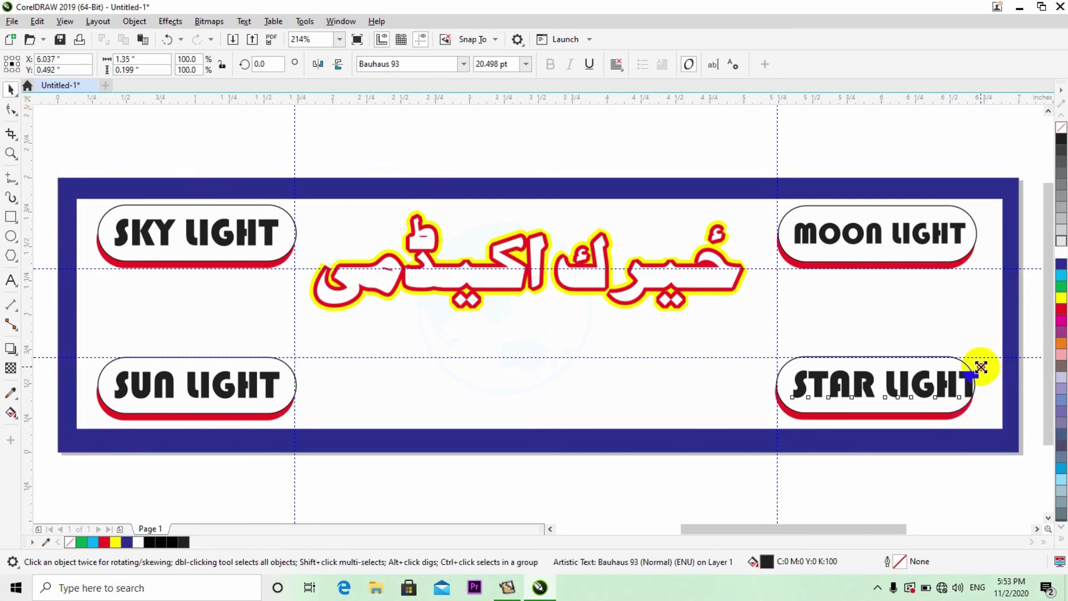
pyautogui.moveTo(981, 367); pyautogui.dragTo(971, 365)
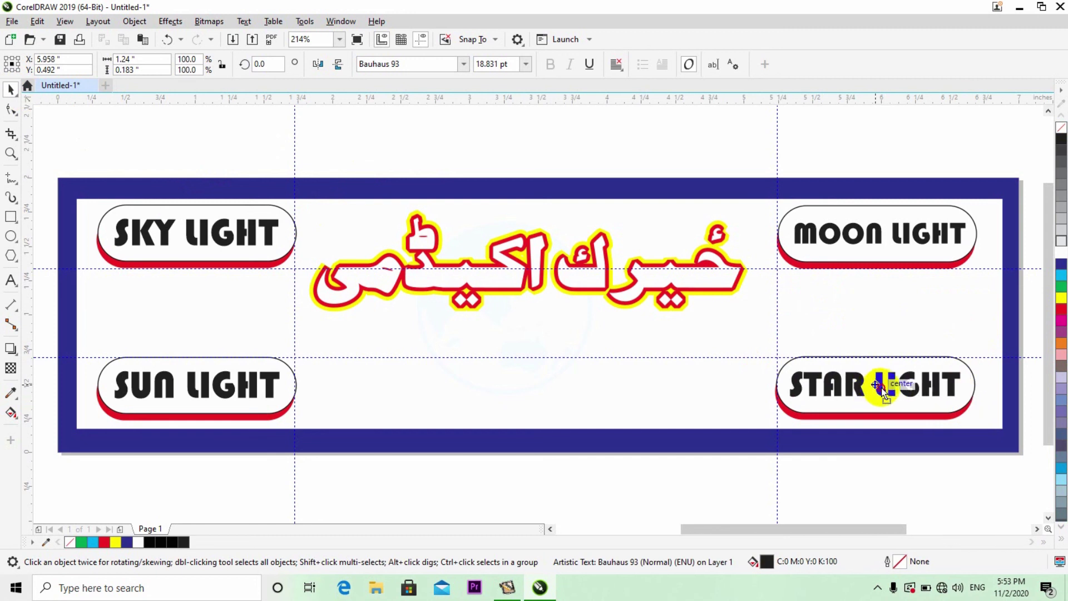
pyautogui.moveTo(880, 386); pyautogui.dragTo(879, 386)
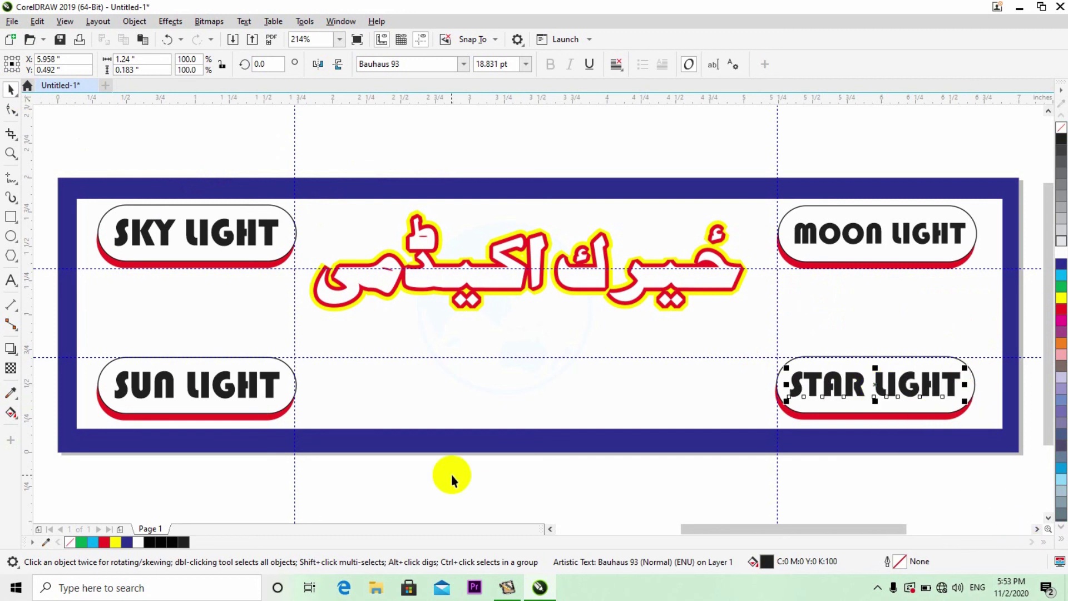
# - Draw a blue-filled bar about 3.05 by 0.26 inches between the two lower boxes, with round corners of 20-inch radius
pyautogui.click(10, 216)
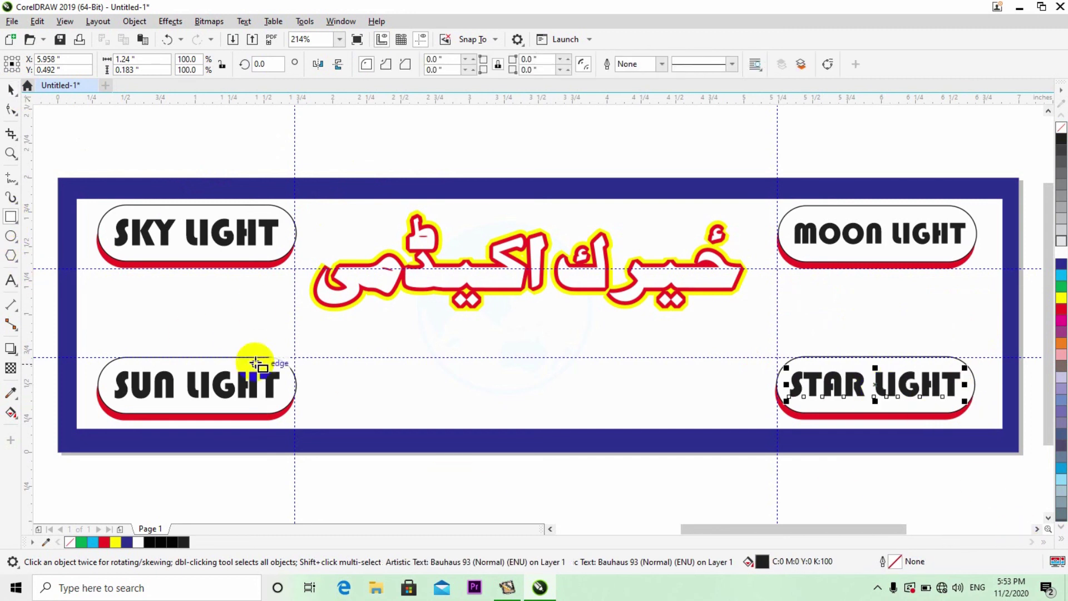
pyautogui.moveTo(317, 380); pyautogui.dragTo(737, 415)
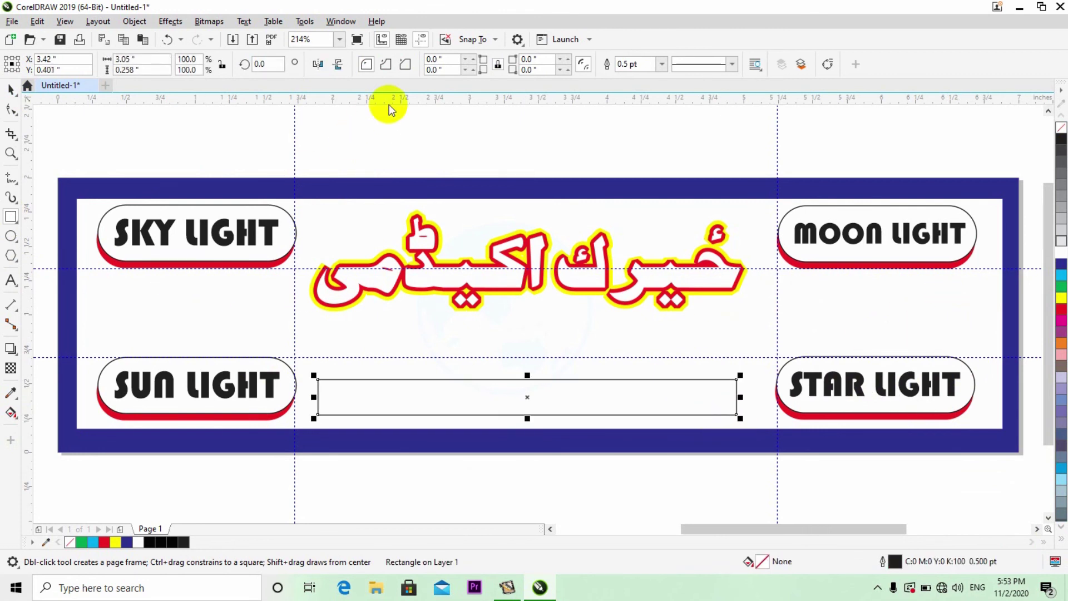
pyautogui.click(367, 63)
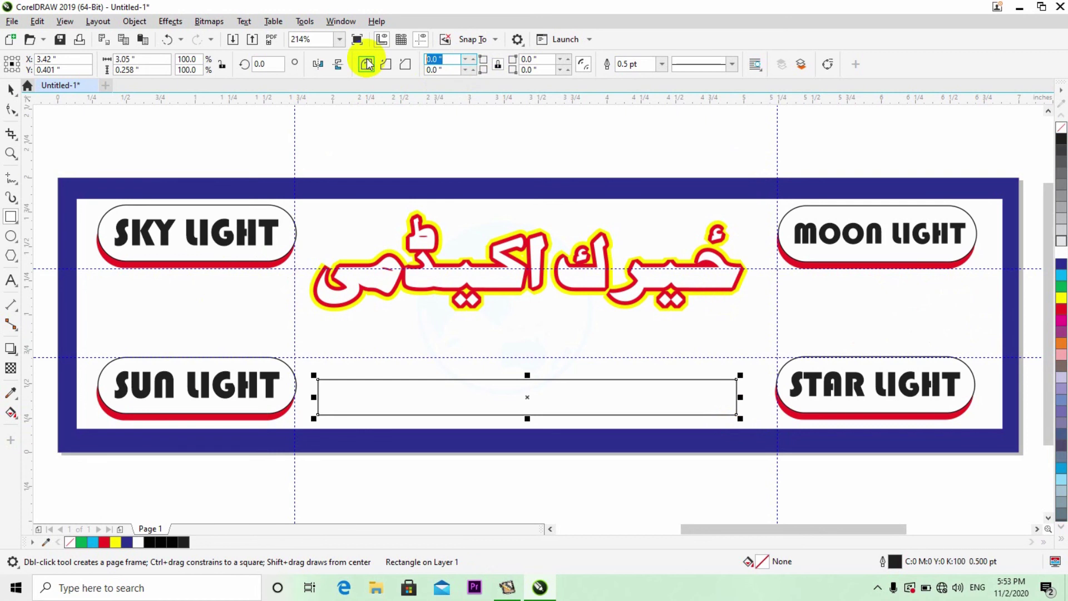
pyautogui.press('Return')
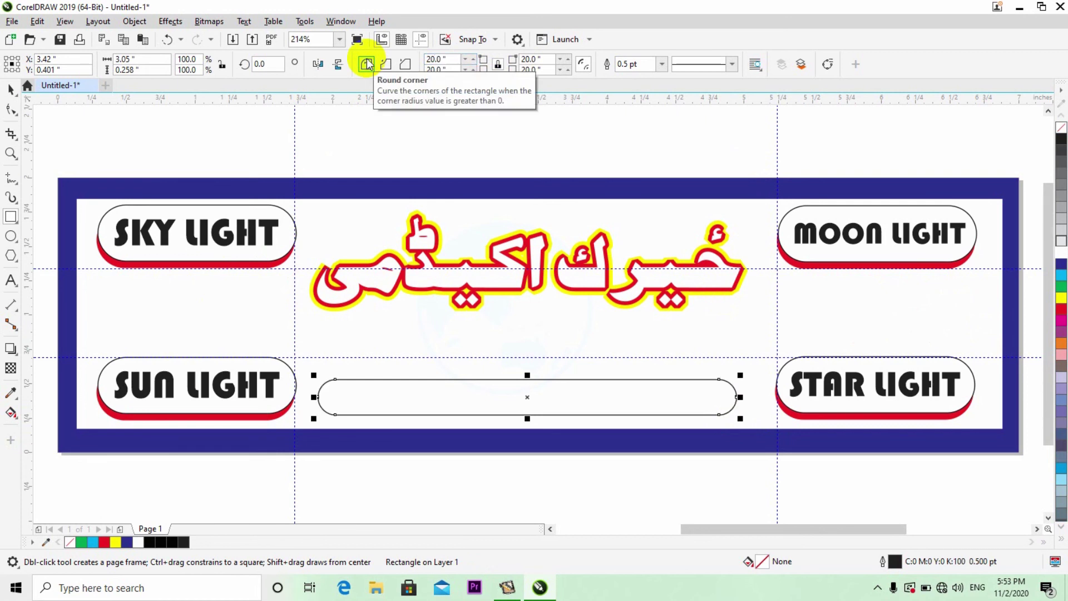
pyautogui.click(1062, 266)
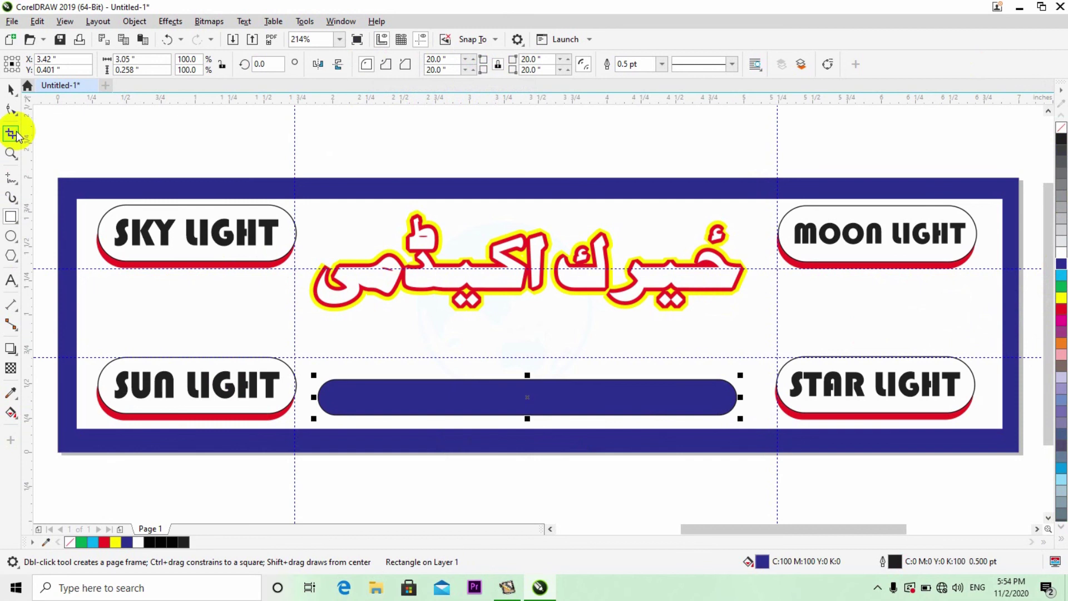
pyautogui.click(10, 89)
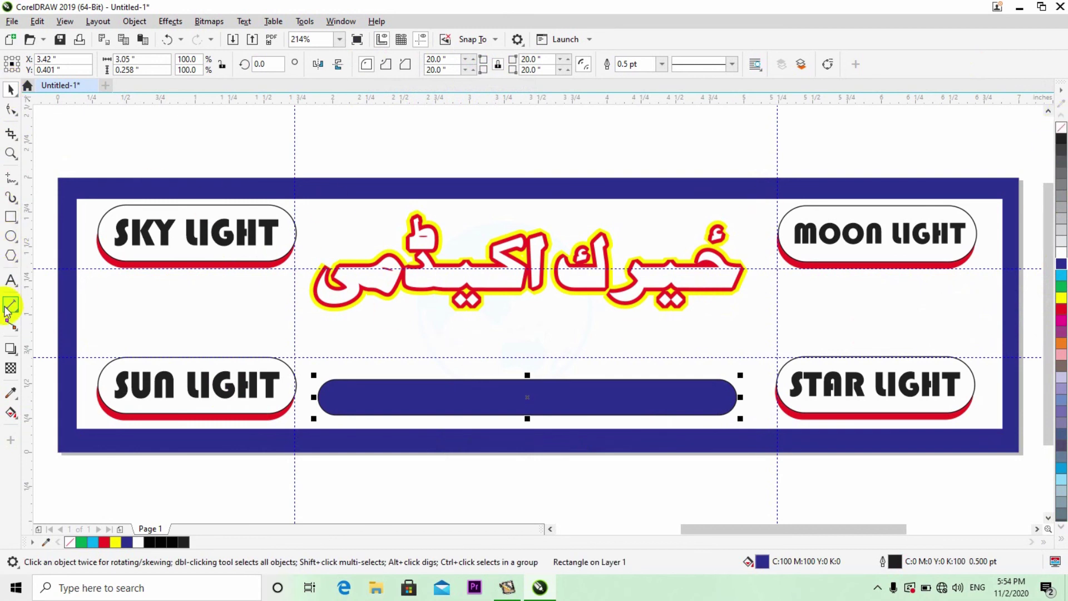
# - Add an artistic text line above the banner with the academy's address, starting with "Add:"
pyautogui.click(10, 280)
pyautogui.click(219, 163)
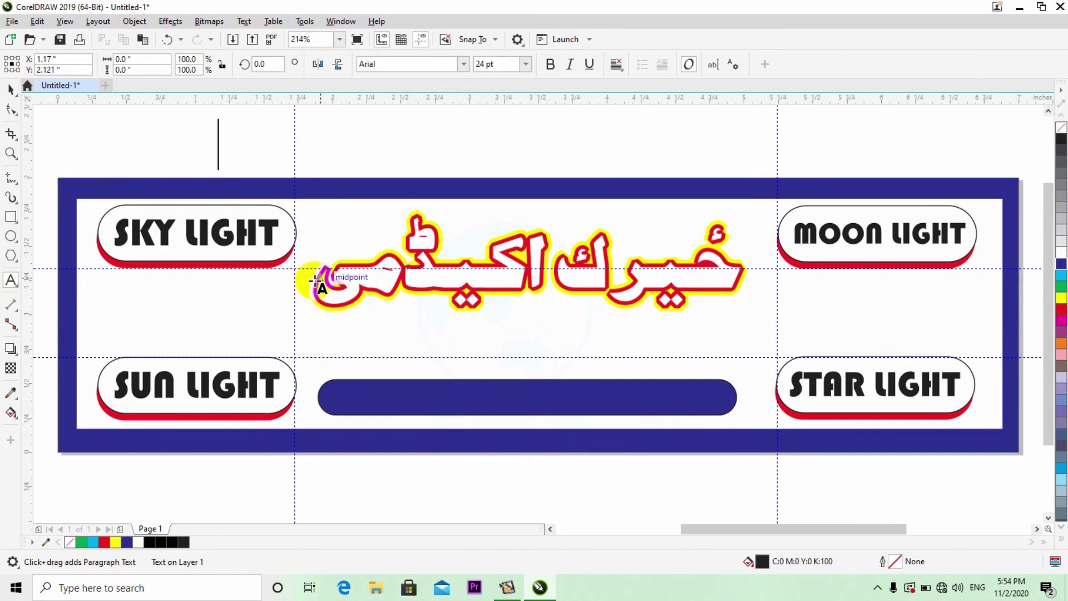
pyautogui.write('Add')
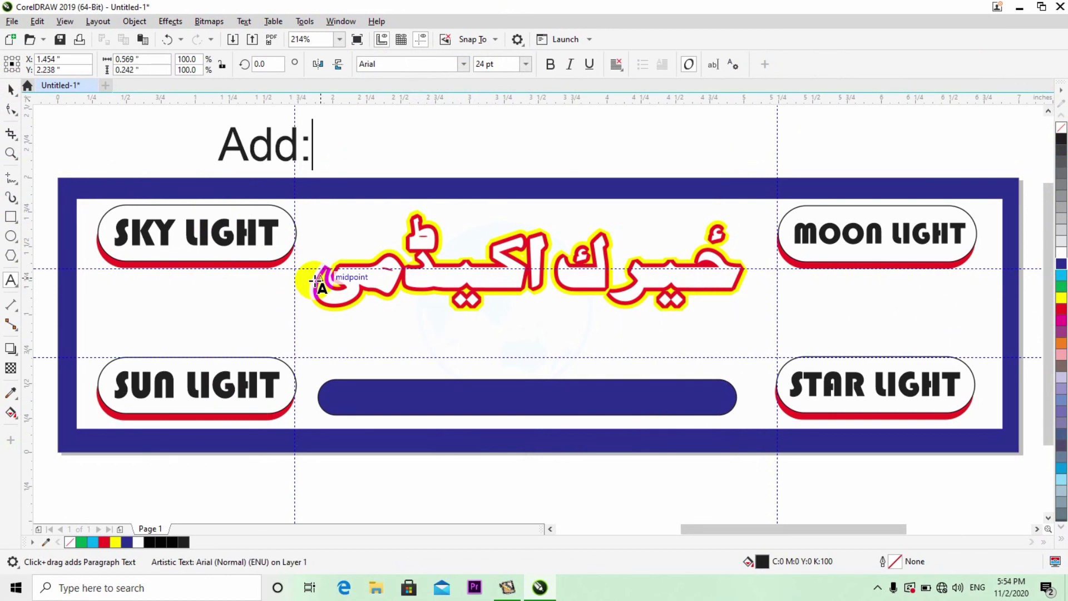
pyautogui.write(':Main Bazzar')
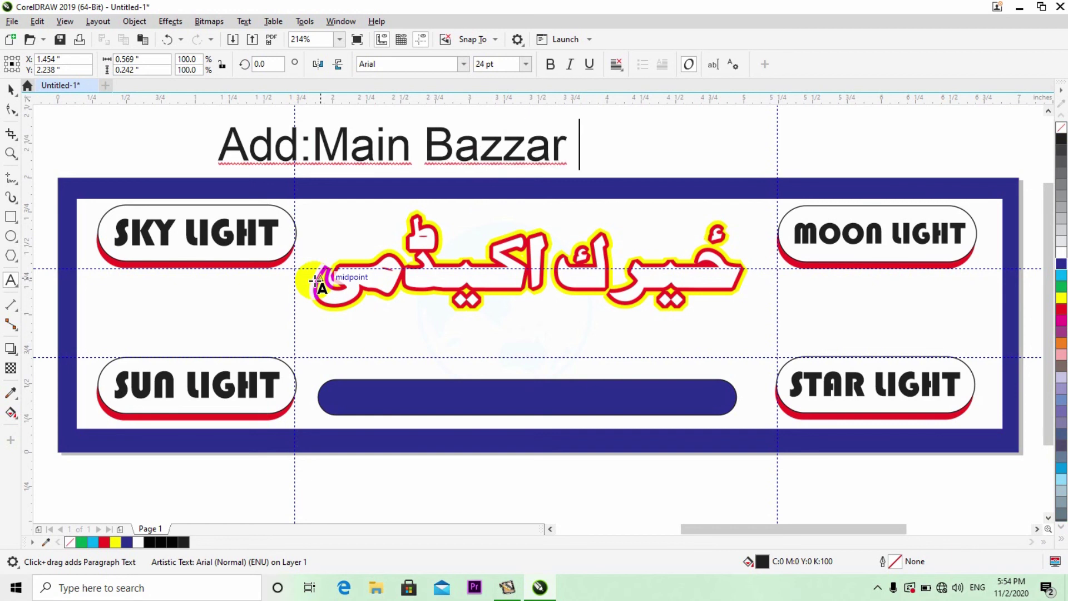
pyautogui.write(' Kahi')
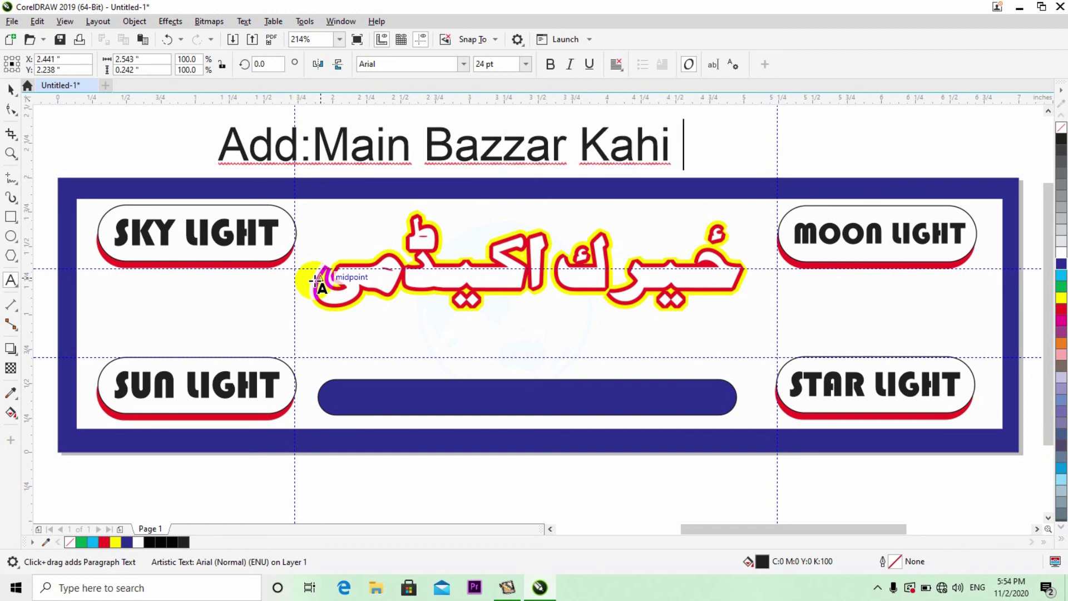
pyautogui.write(' Hangu')
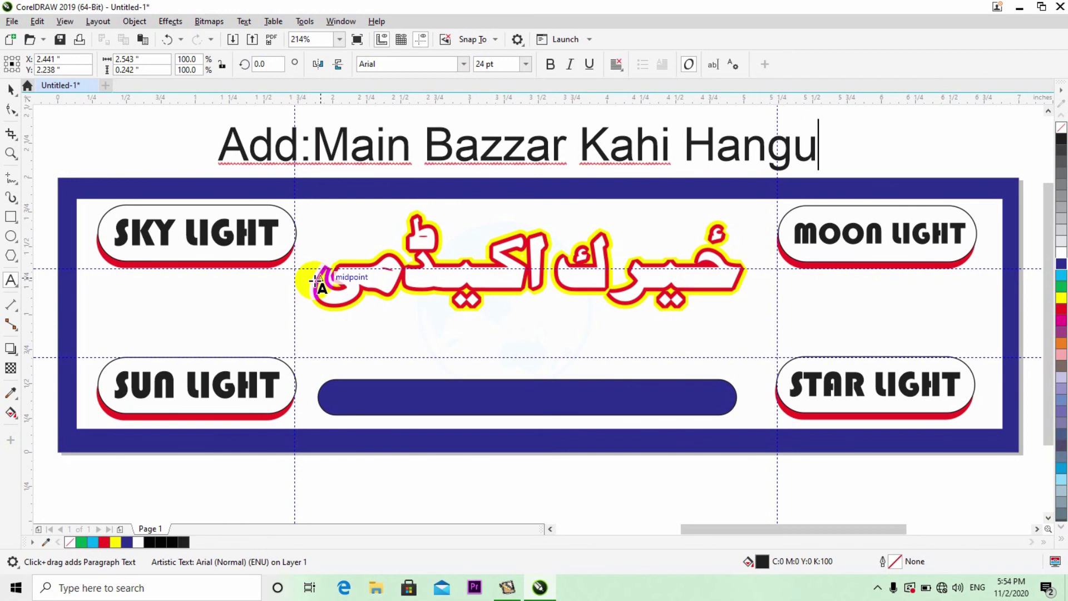
pyautogui.hotkey('ctrl', 'space')
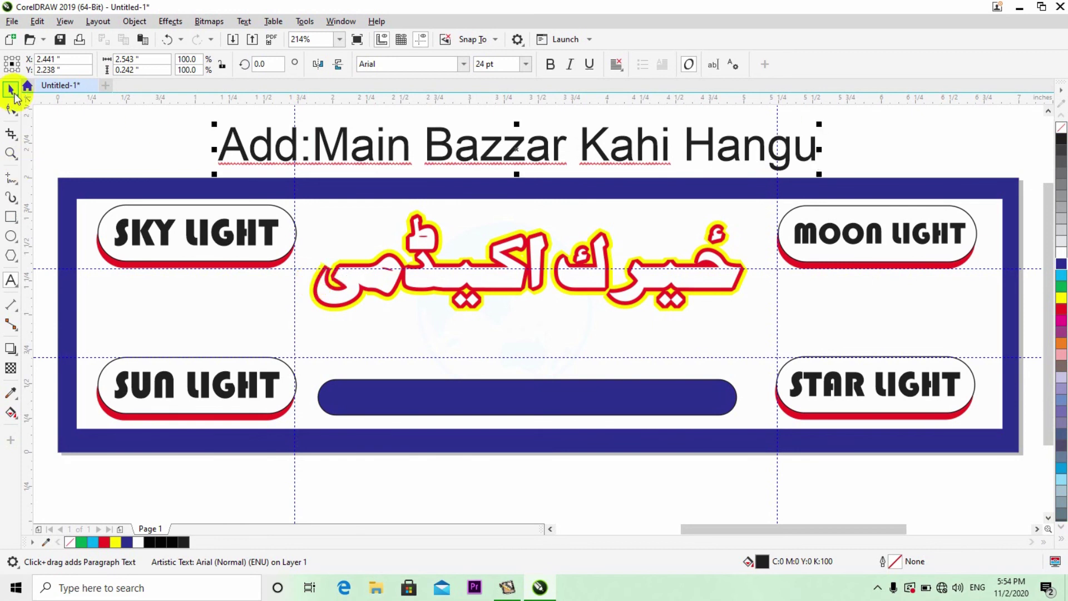
# - Scale the address text down to about 14.2 pt and place it on the blue bar
pyautogui.moveTo(524, 148); pyautogui.dragTo(566, 366)
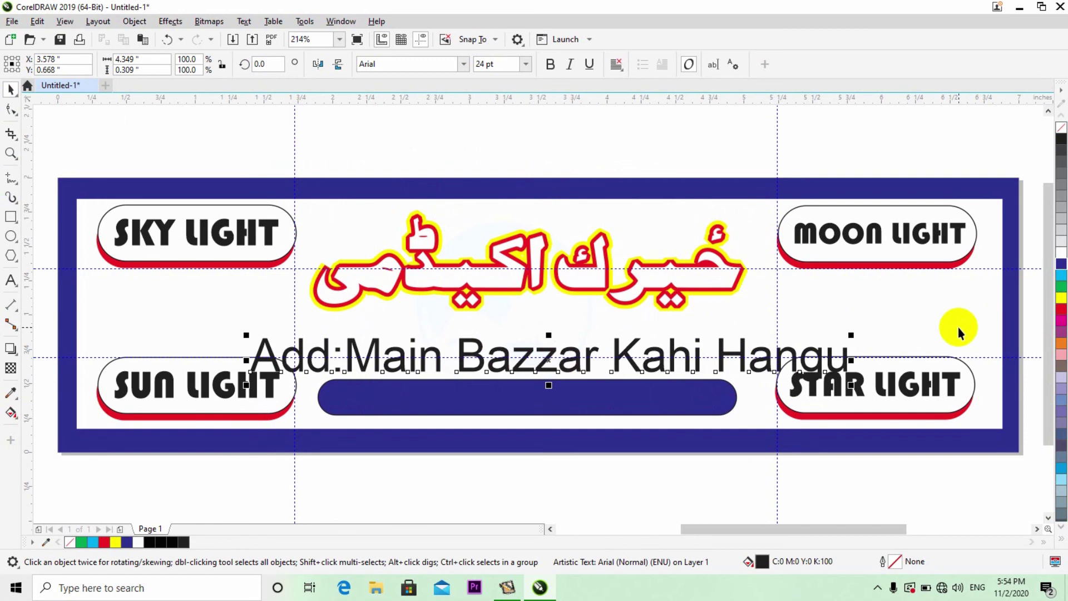
pyautogui.moveTo(851, 335); pyautogui.dragTo(727, 328)
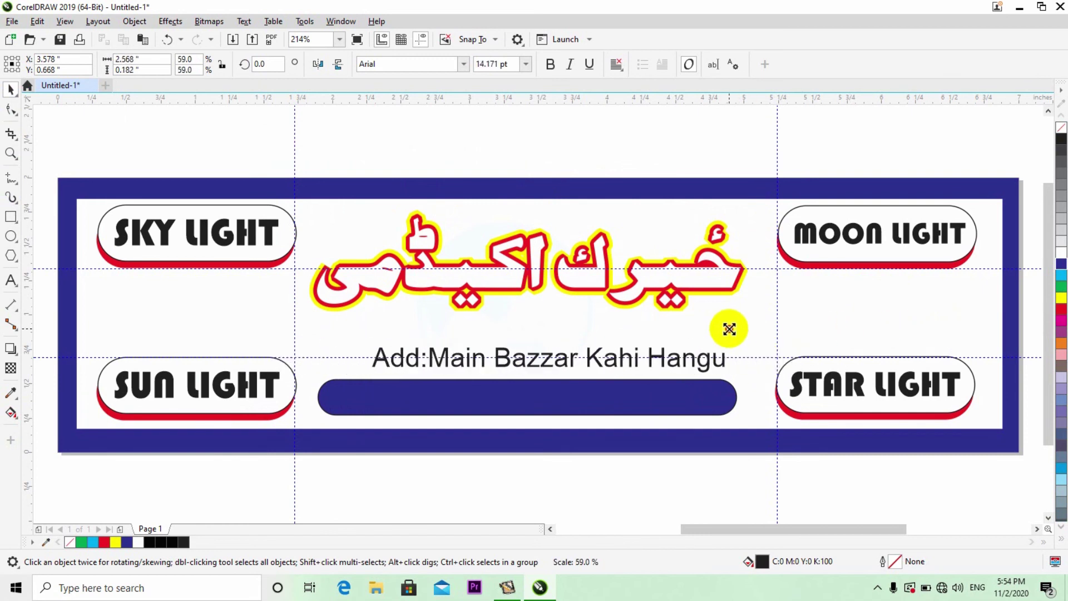
pyautogui.moveTo(520, 361); pyautogui.dragTo(517, 404)
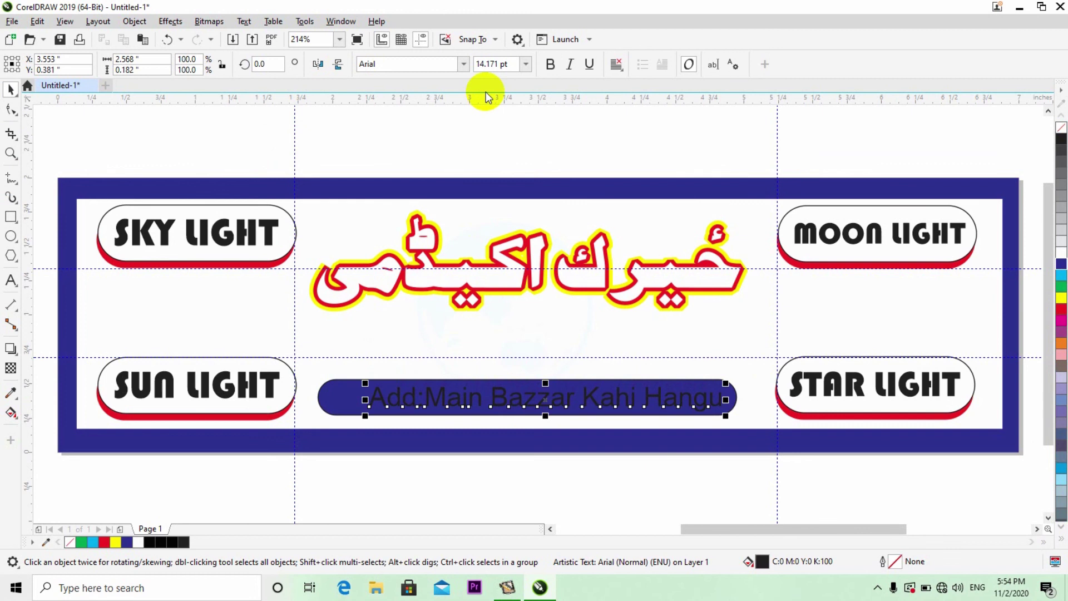
# - Preview fonts for the address text and set it to Agency FB
pyautogui.click(462, 64)
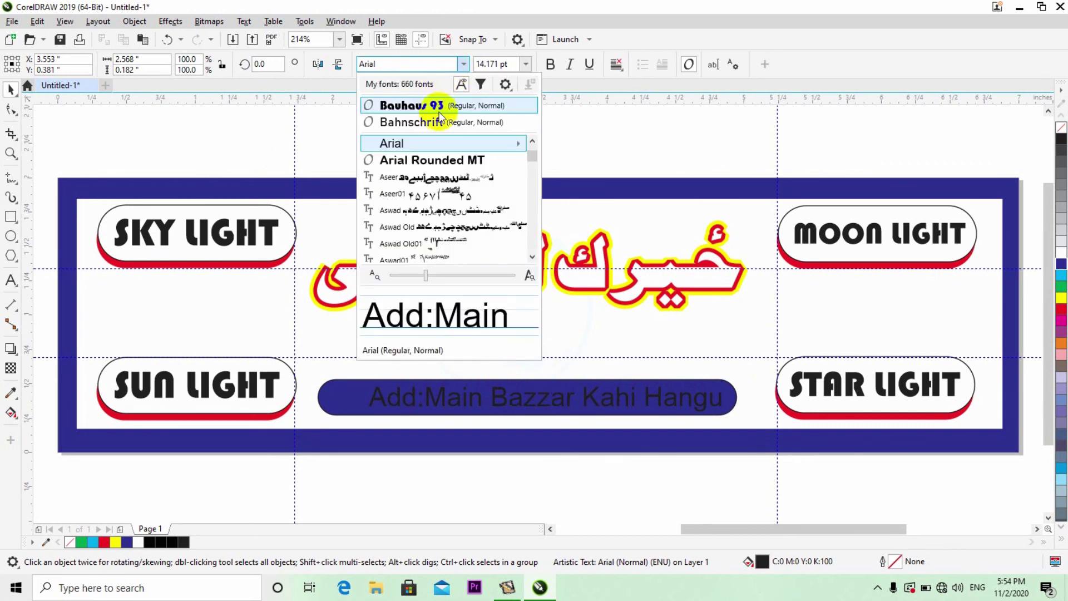
pyautogui.press('Down')
pyautogui.press('Down')
pyautogui.press('Down')
pyautogui.press('Down')
pyautogui.press('Down')
pyautogui.press('Down')
pyautogui.press('Down')
pyautogui.press('Down')
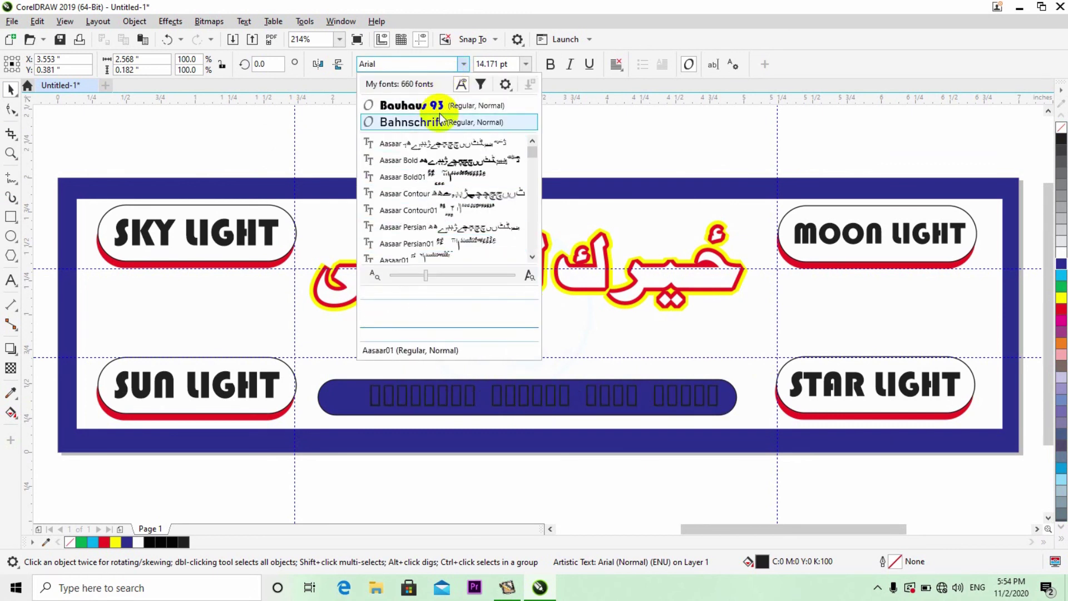
pyautogui.press('Down')
pyautogui.press('Down')
pyautogui.press('Down')
pyautogui.press('Down')
pyautogui.press('Down')
pyautogui.press('Down')
pyautogui.press('Down')
pyautogui.press('Down')
pyautogui.press('Down')
pyautogui.press('Down')
pyautogui.press('Down')
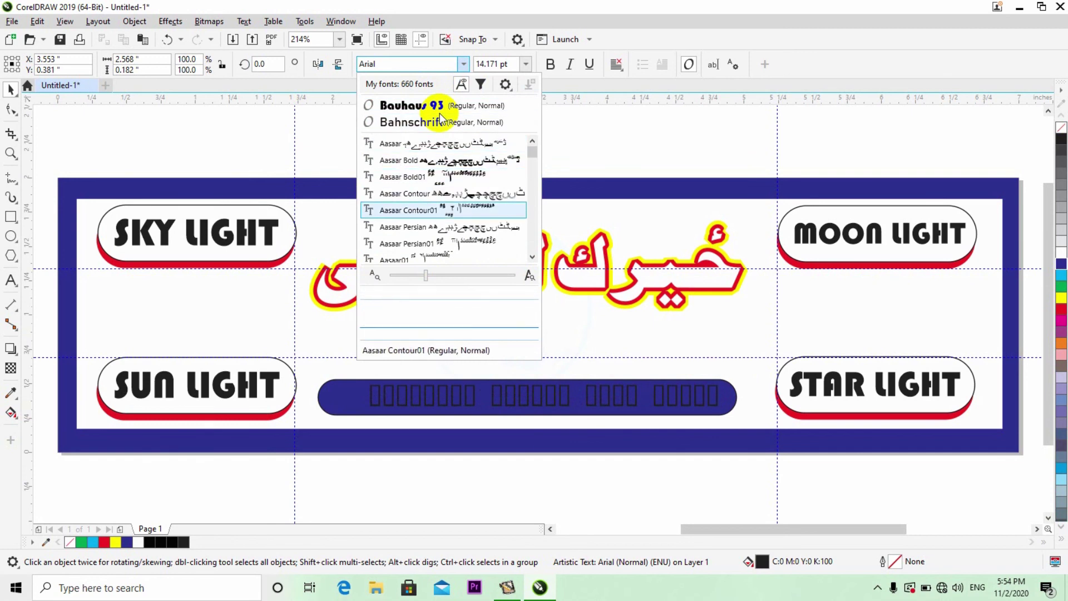
pyautogui.press('Down')
pyautogui.press('Down')
pyautogui.press('Up')
pyautogui.press('Up')
pyautogui.press('Up')
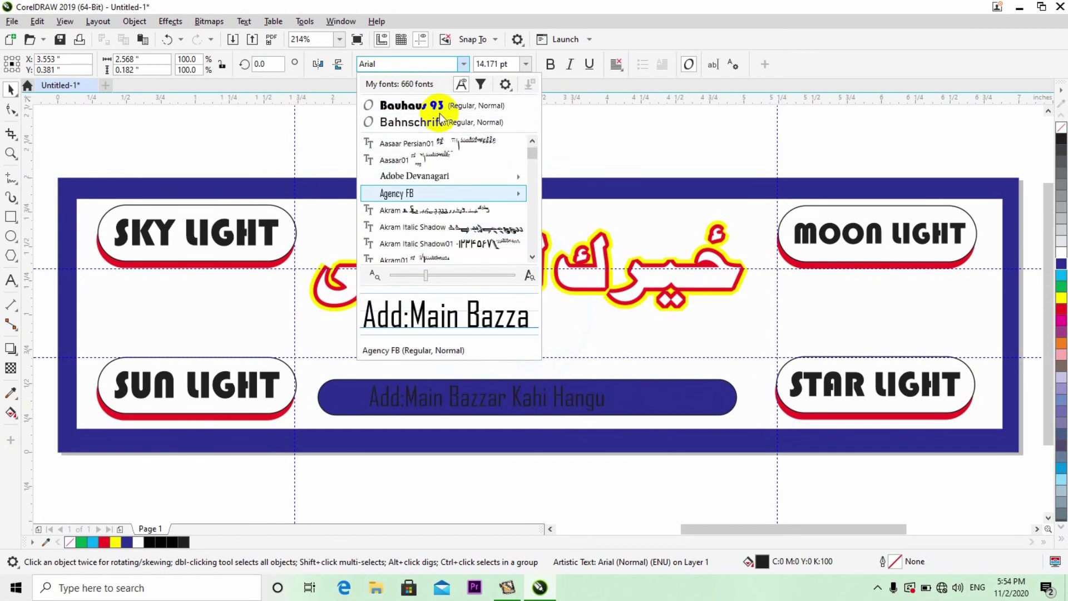
pyautogui.press('Return')
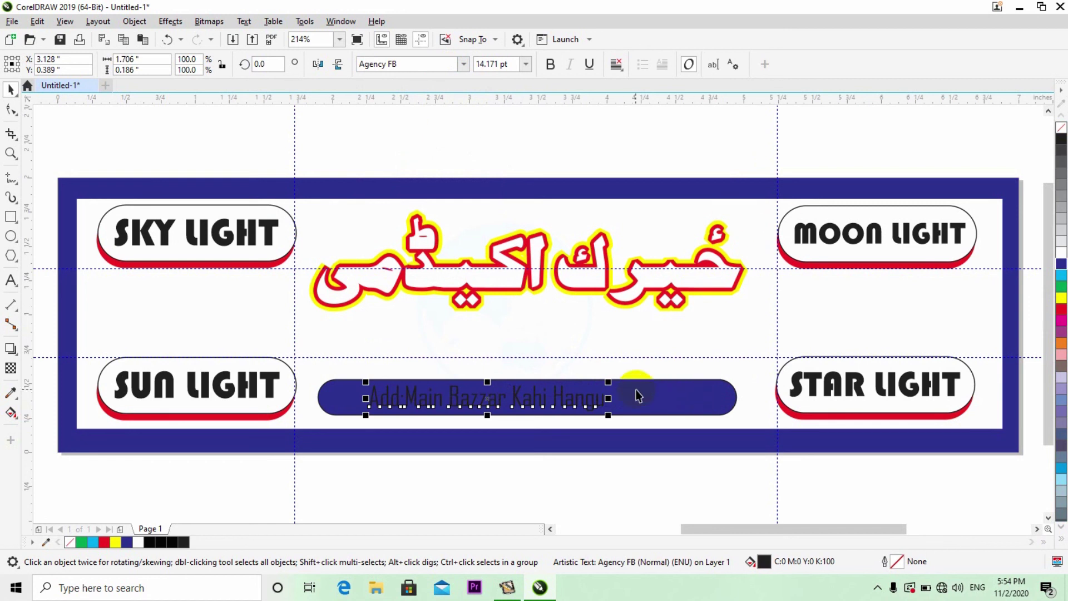
# - Stretch the address text horizontally to about 130% and fill it with white
pyautogui.moveTo(611, 399); pyautogui.dragTo(679, 398)
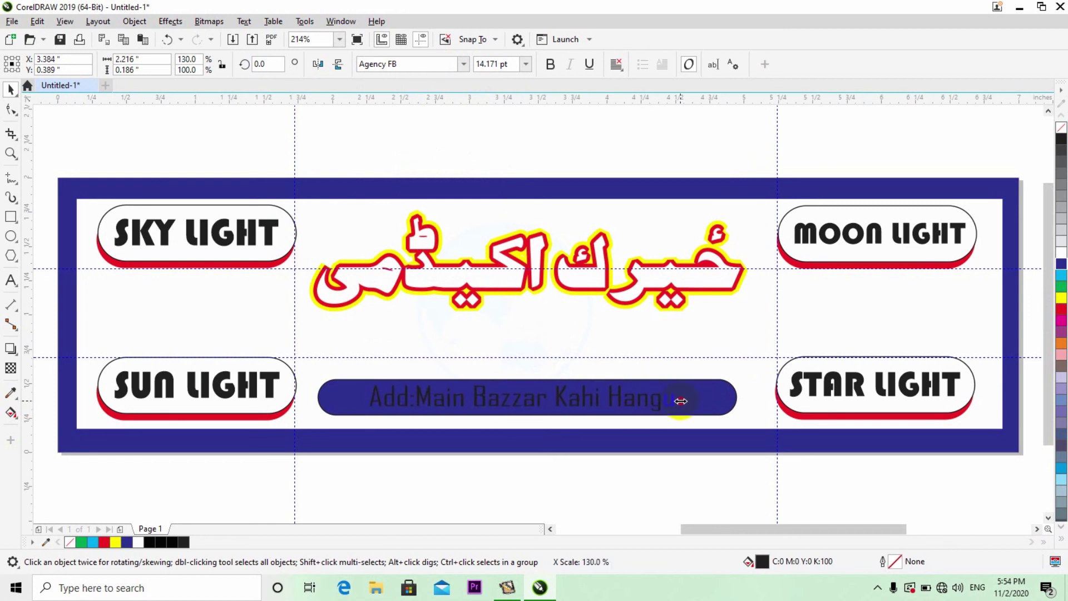
pyautogui.click(1062, 251)
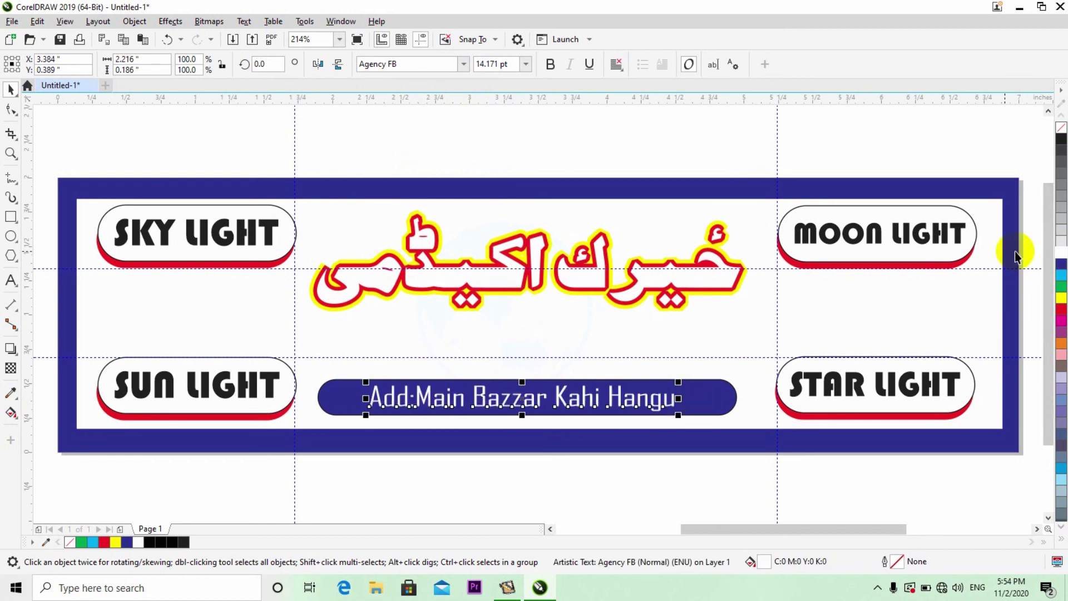
pyautogui.click(455, 146)
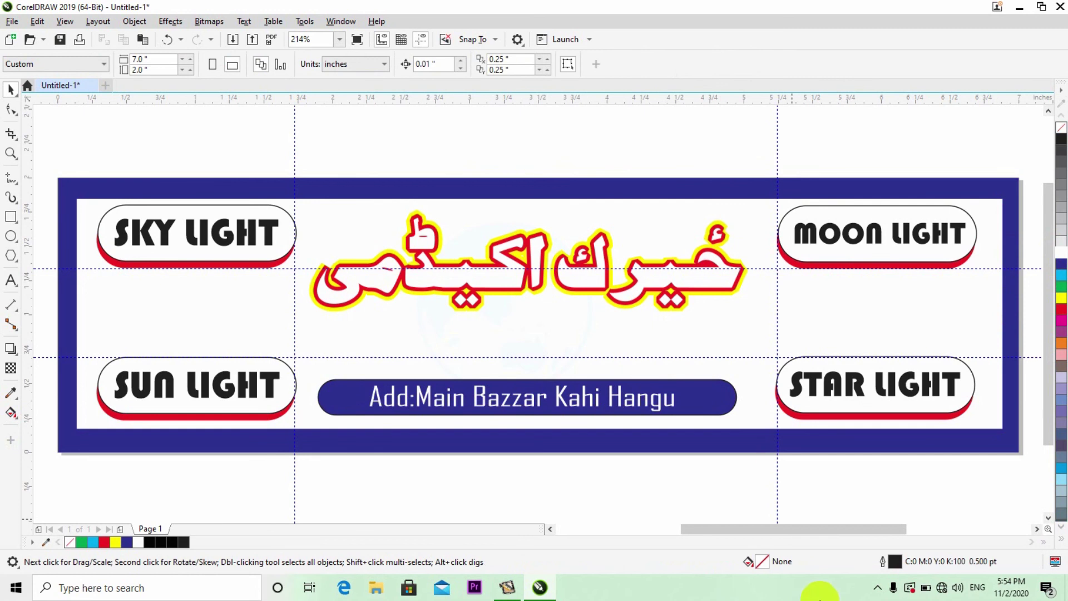